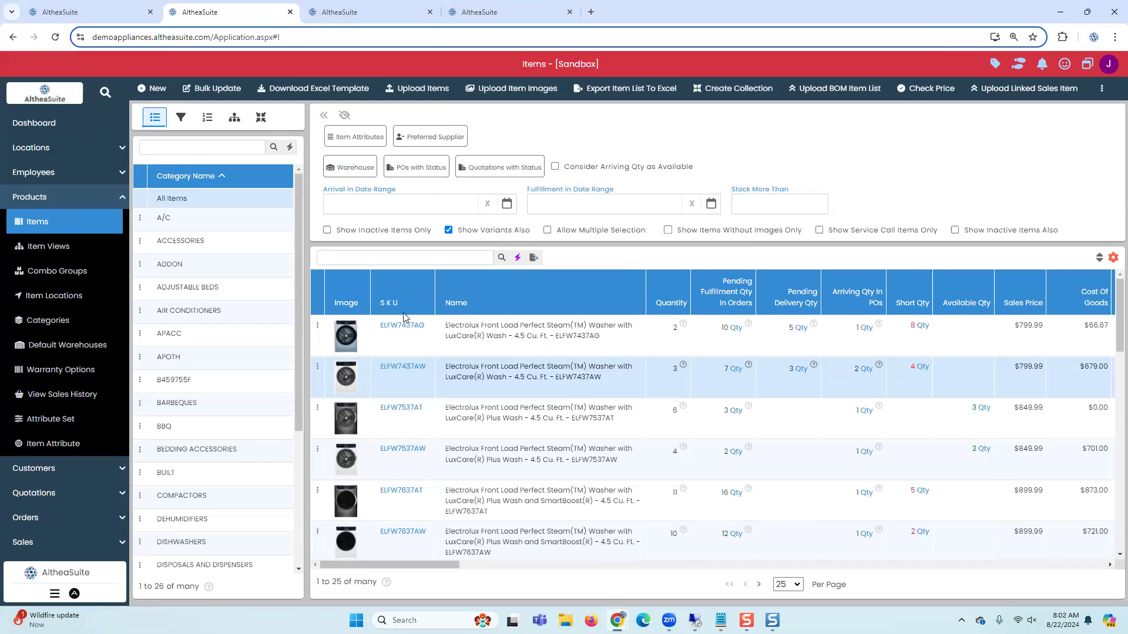
Step: Copy the SKU MVW5430MW from the items list and open that item for modification
scroll(426, 386, down, 5)
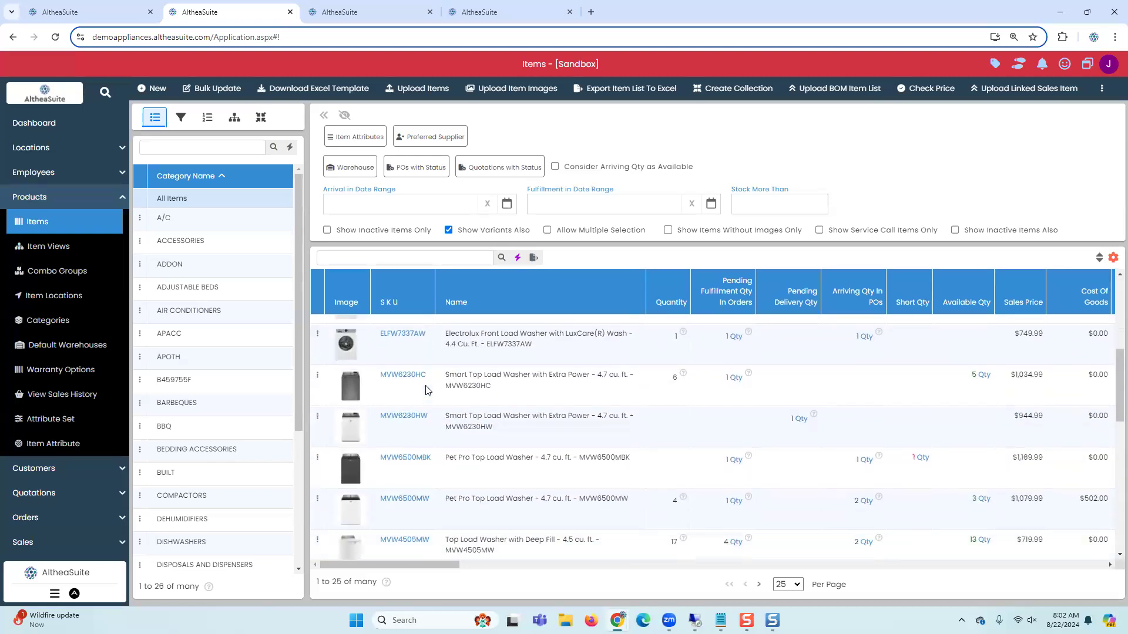
scroll(519, 545, down, 5)
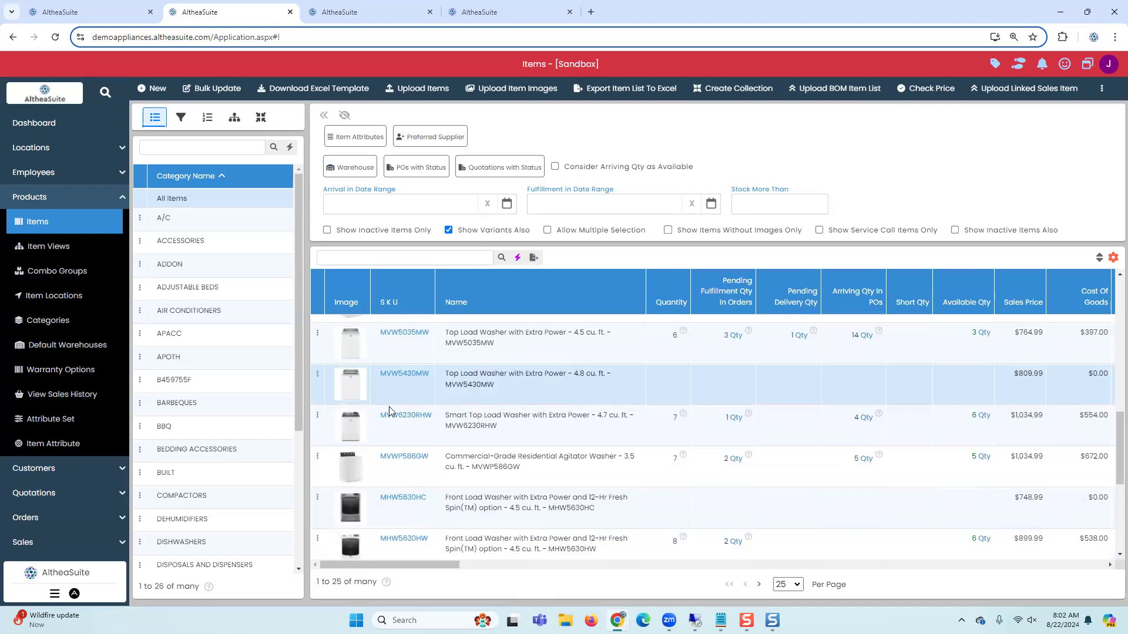
drag(376, 374, 429, 378)
click(491, 384)
click(317, 374)
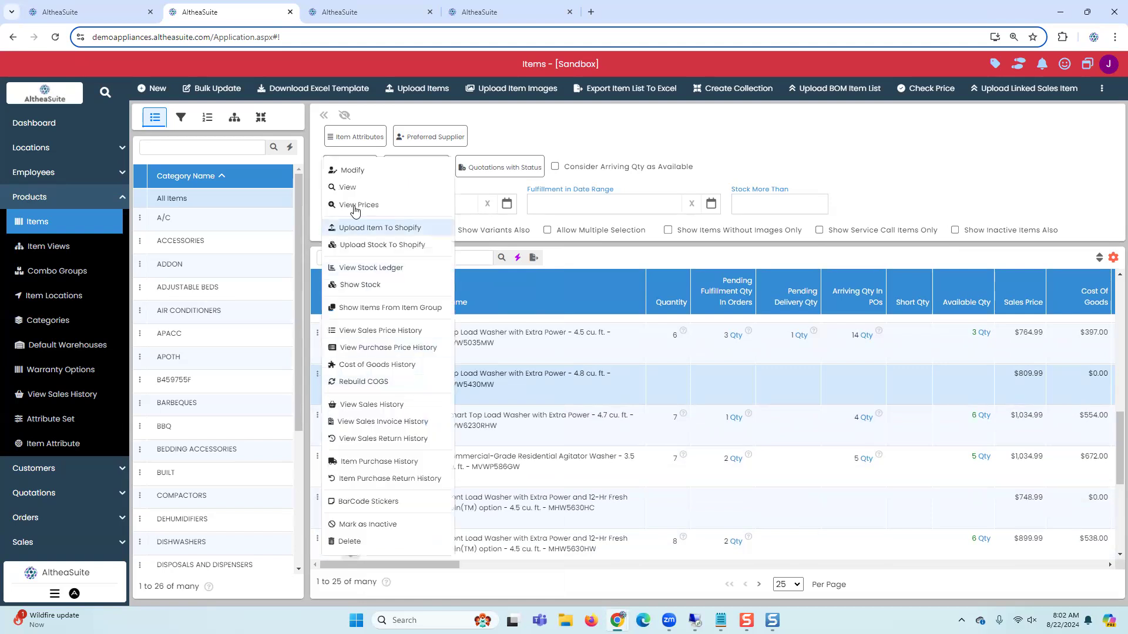
click(354, 171)
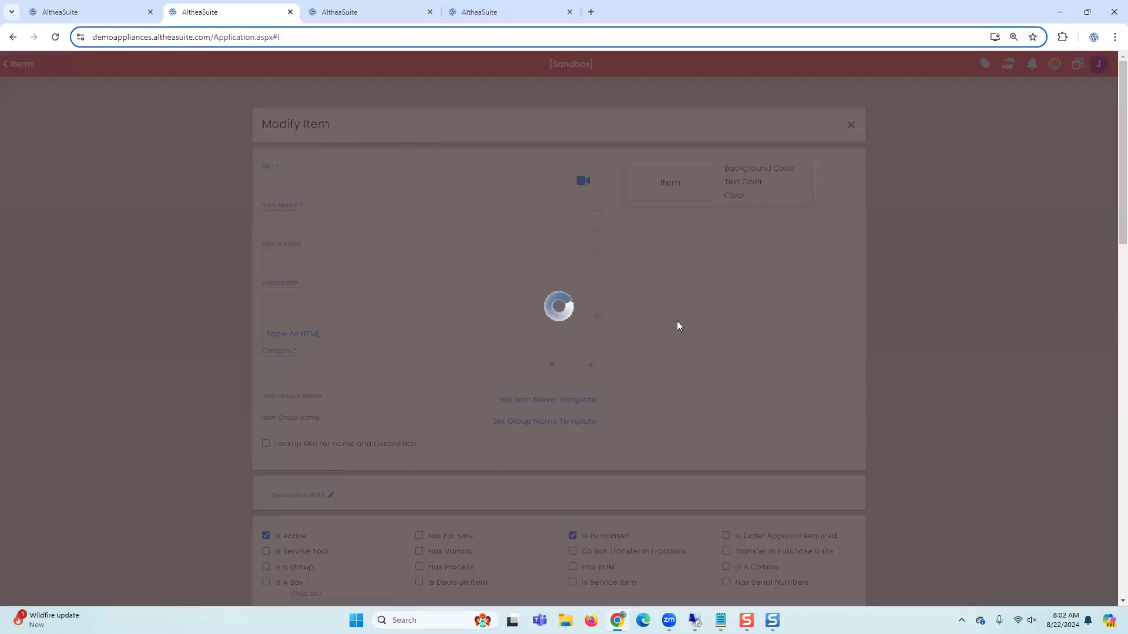
Step: Clear the item's Is A Combo option
scroll(391, 386, down, 5)
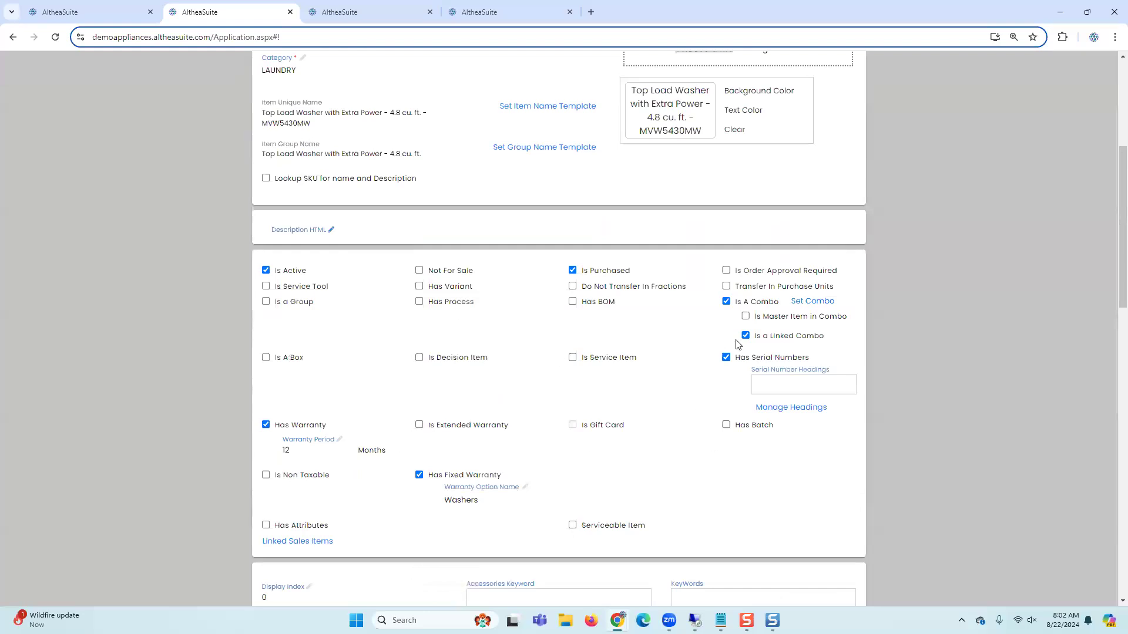
click(727, 302)
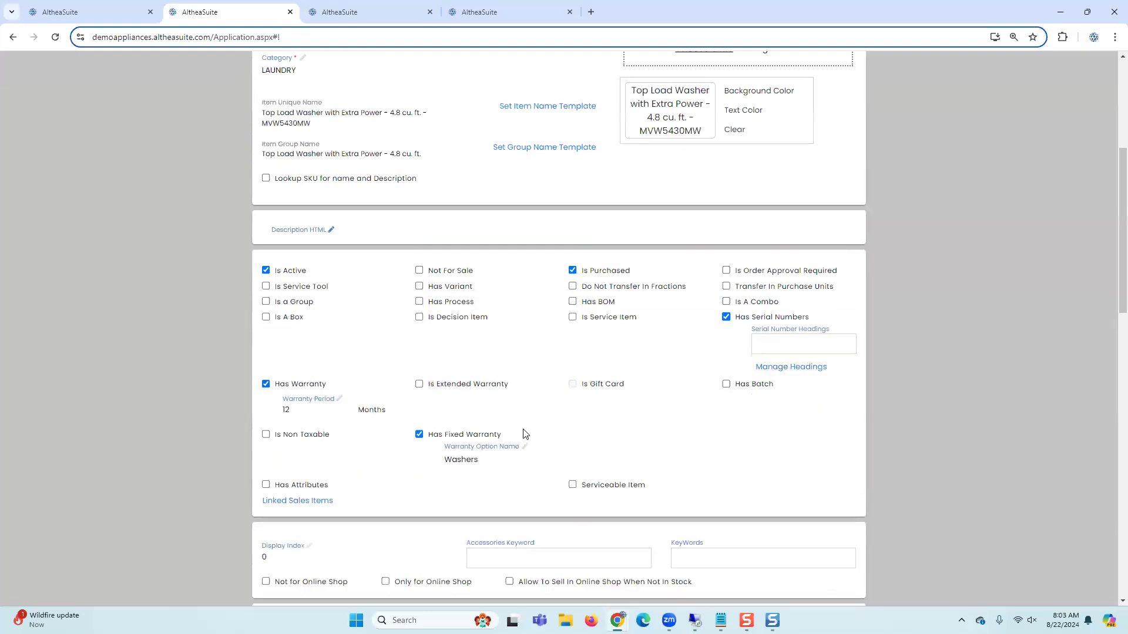
Step: Open Add Opening Stock for the item and set the unit cost to 200
scroll(470, 457, down, 8)
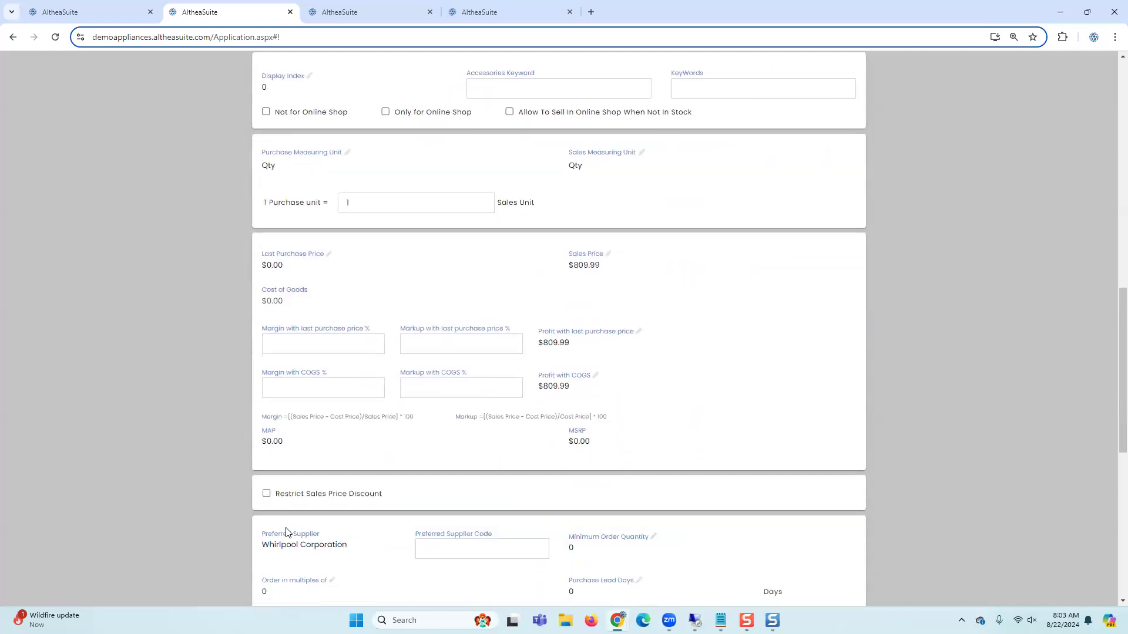
scroll(282, 470, down, 1)
scroll(312, 534, down, 3)
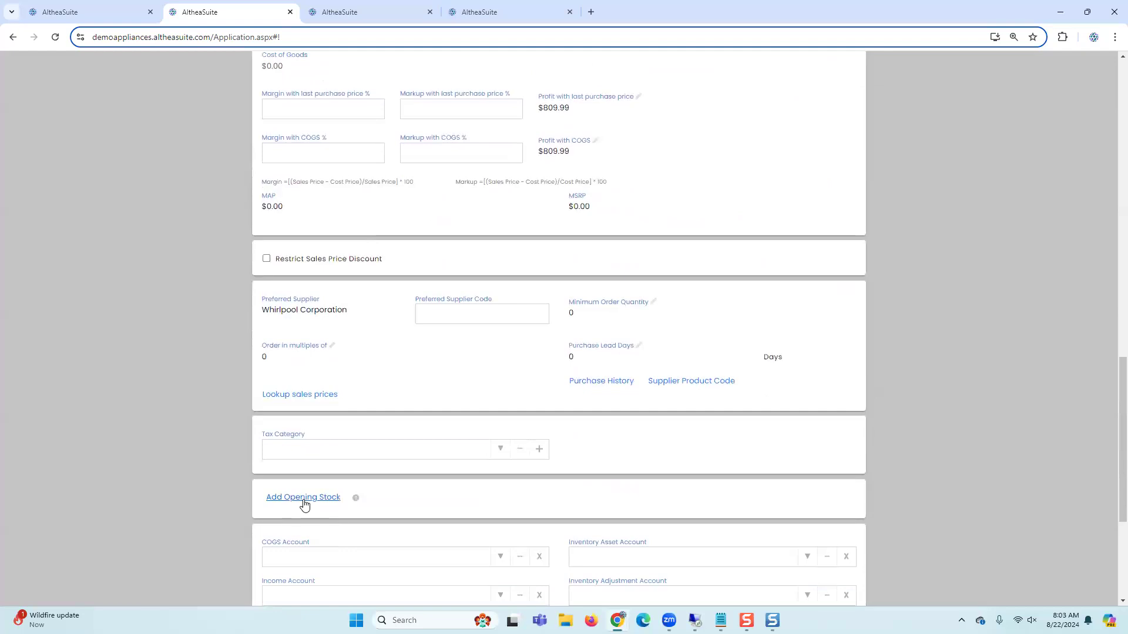
click(304, 498)
click(355, 251)
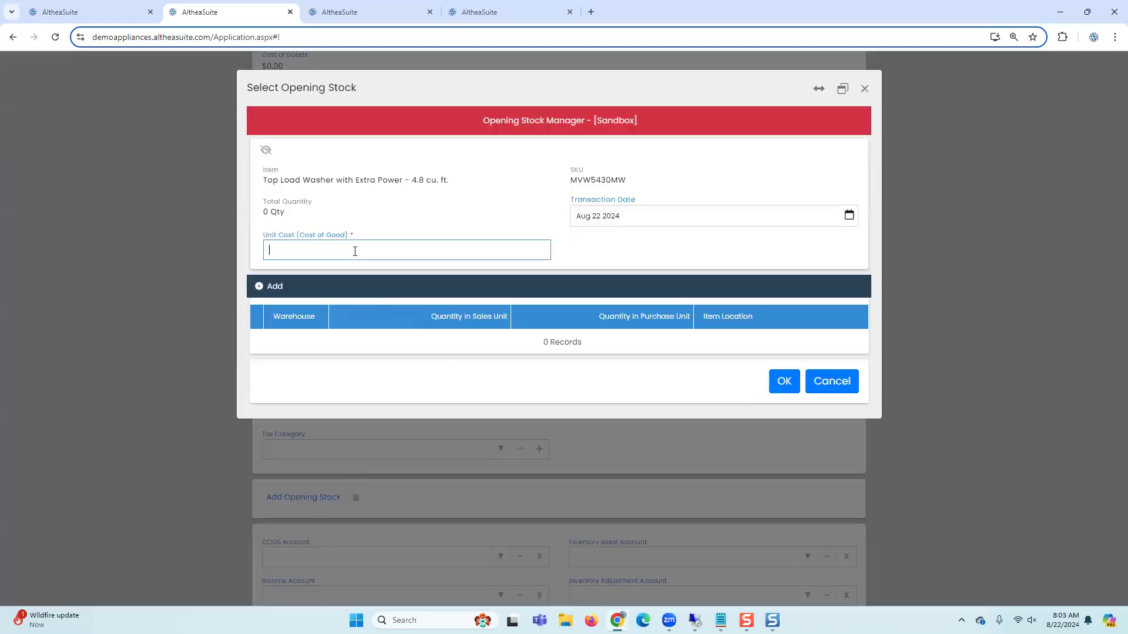
text(200)
Step: Add an opening stock line of 2 units in the Bellevue - Floor warehouse and confirm the opening stock
click(273, 287)
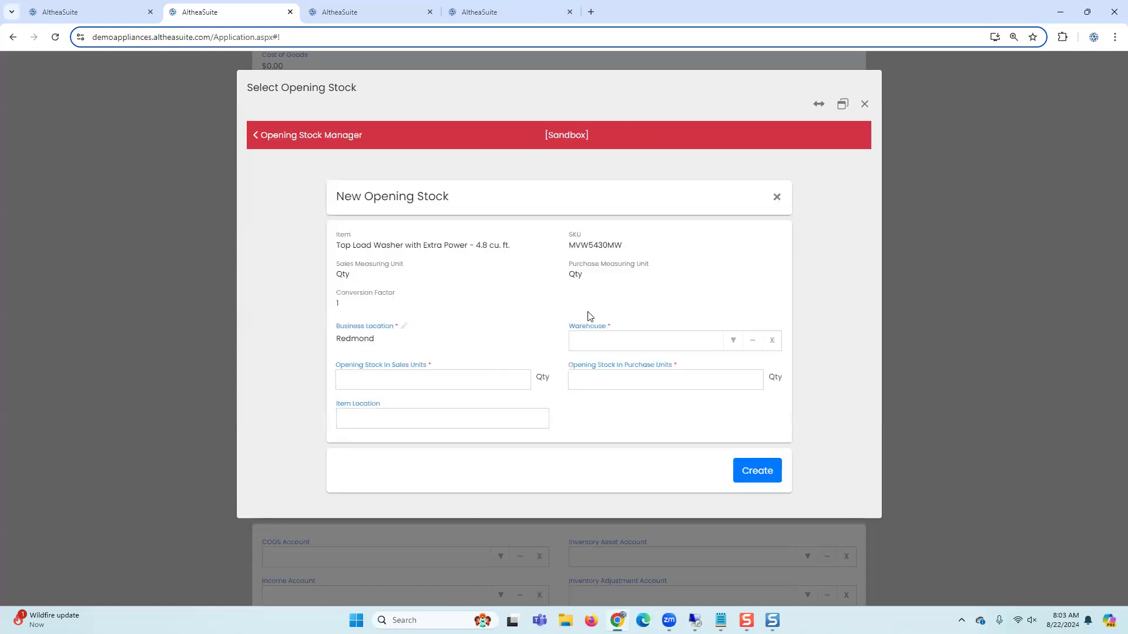
click(729, 342)
click(673, 376)
click(471, 382)
text(2)
click(745, 473)
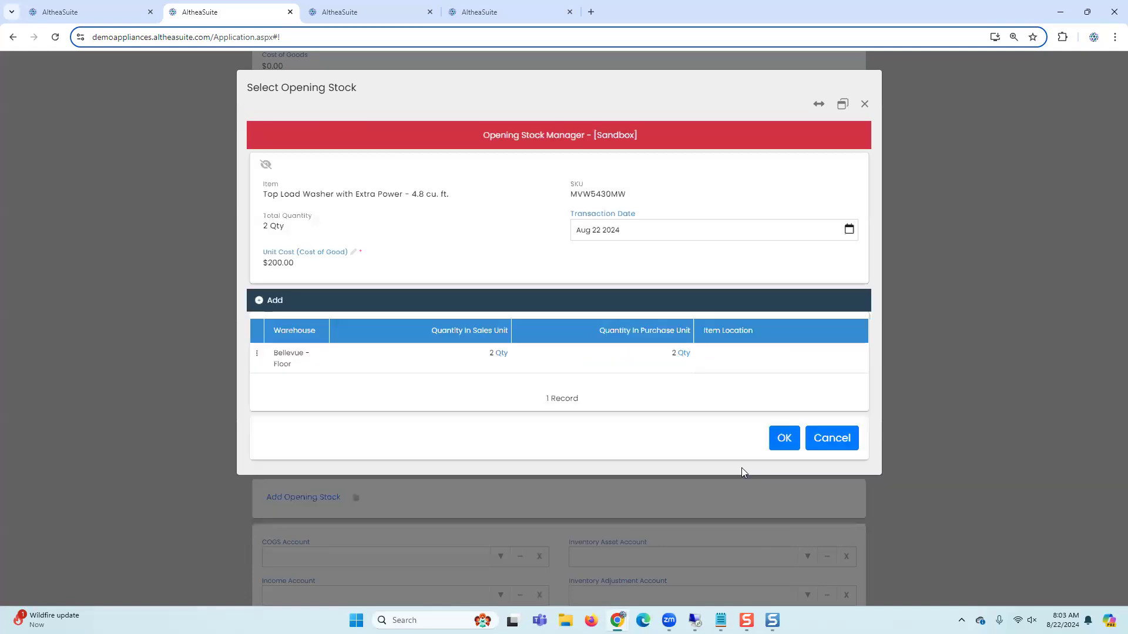
click(783, 441)
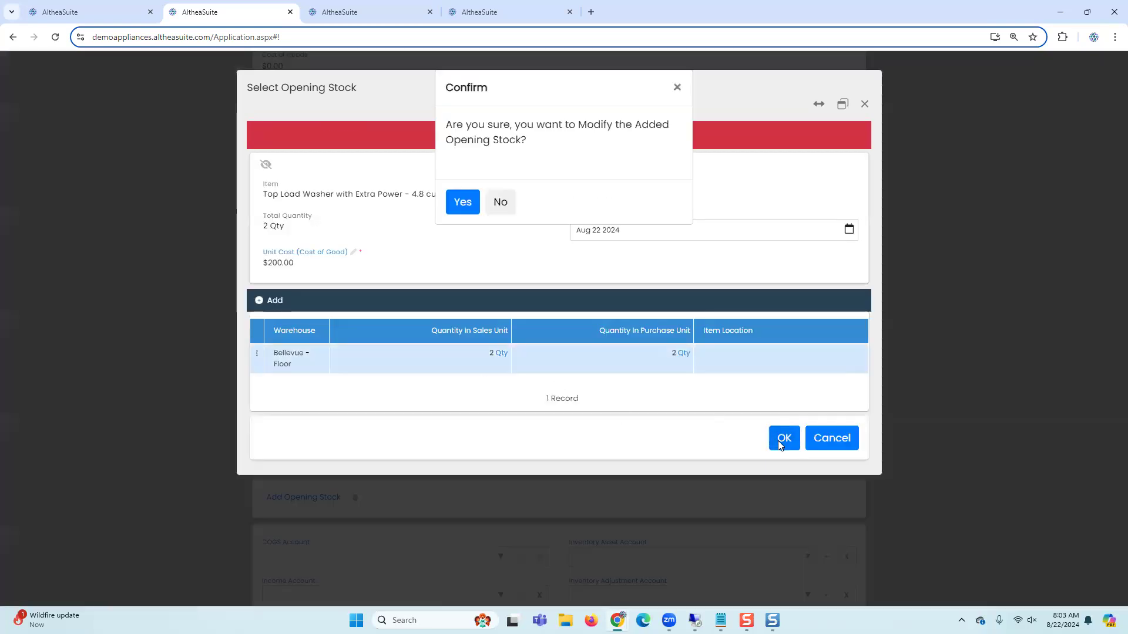
click(472, 204)
Step: Generate random serial numbers for the two units and save them
click(402, 446)
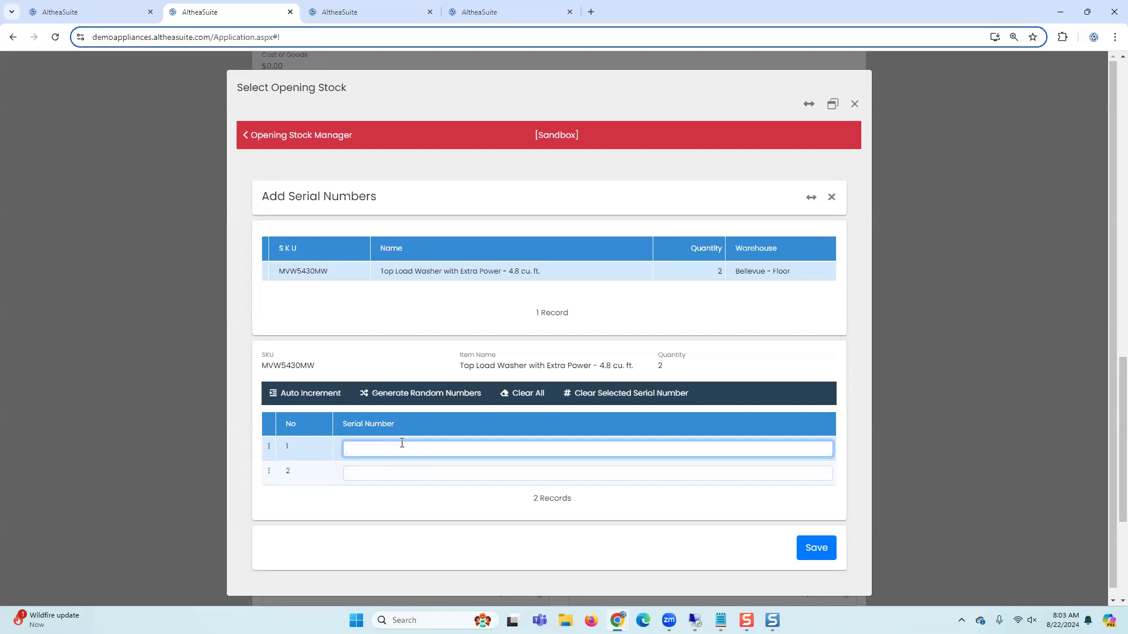
click(391, 394)
click(647, 321)
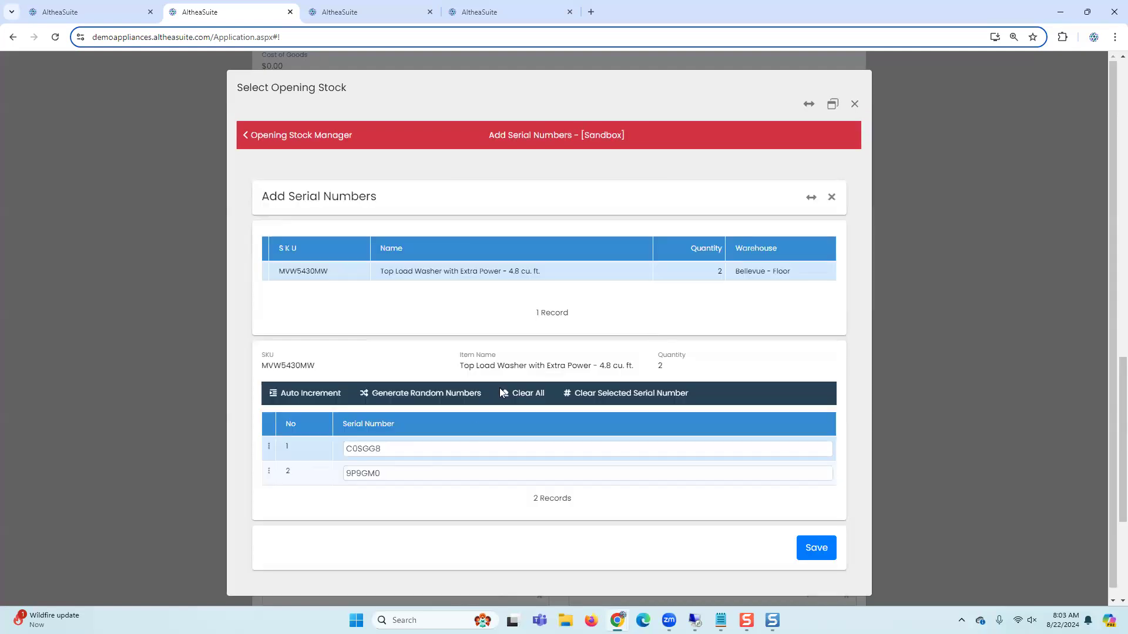
click(816, 547)
Step: Copy the item's SKU and save the item changes with Update
scroll(646, 398, down, 4)
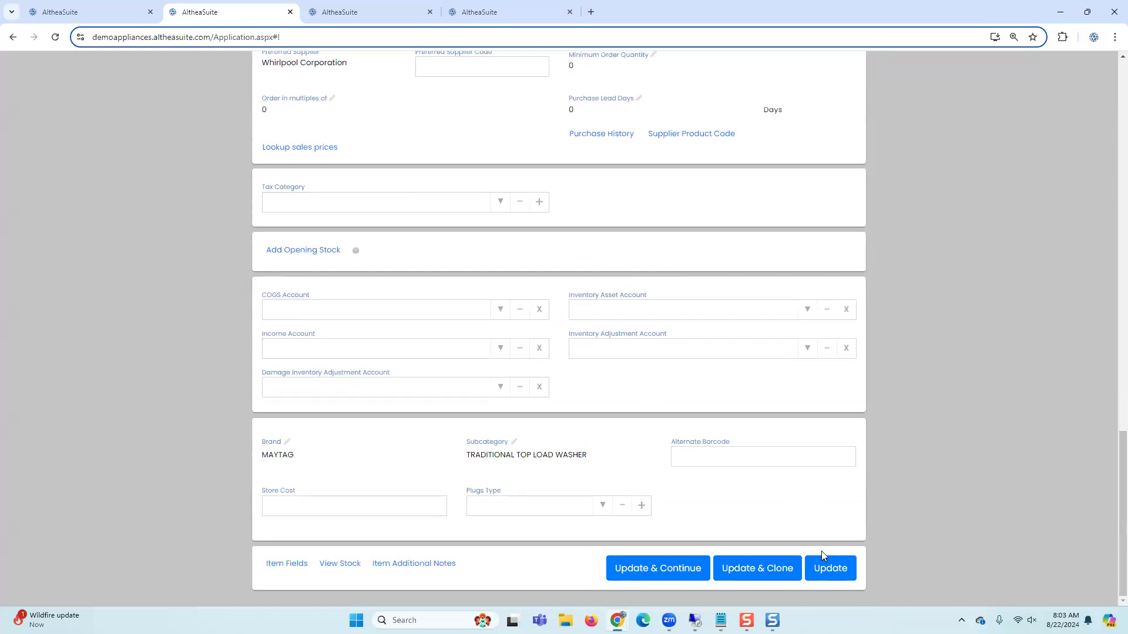
scroll(402, 208, up, 9)
scroll(401, 208, up, 10)
drag(321, 182, 261, 187)
key(ctrl+c)
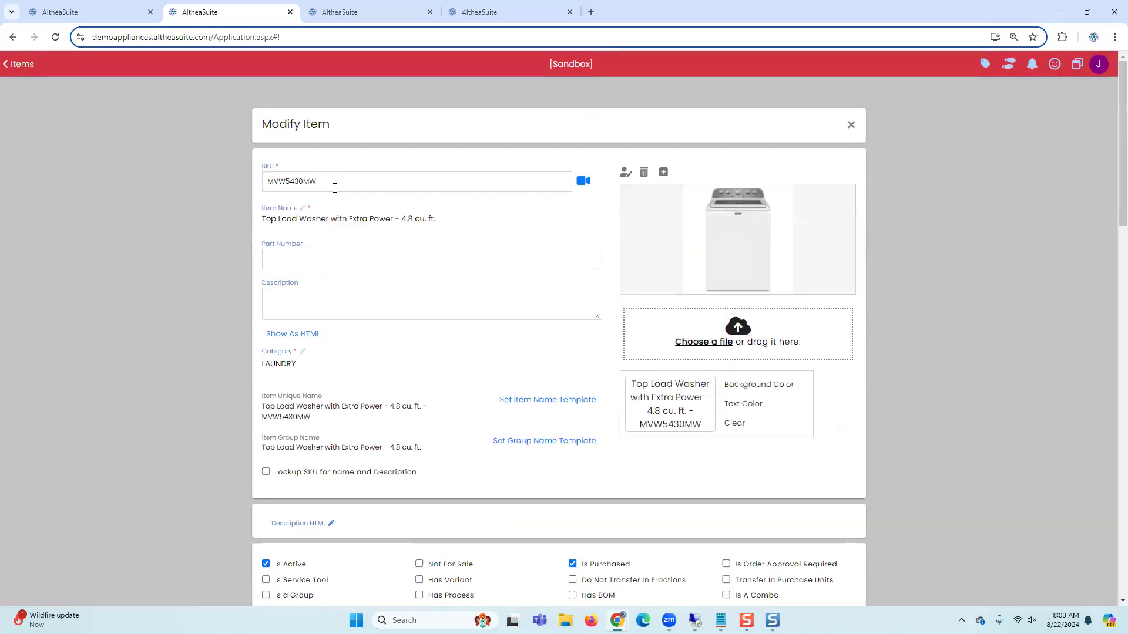
scroll(791, 524, down, 15)
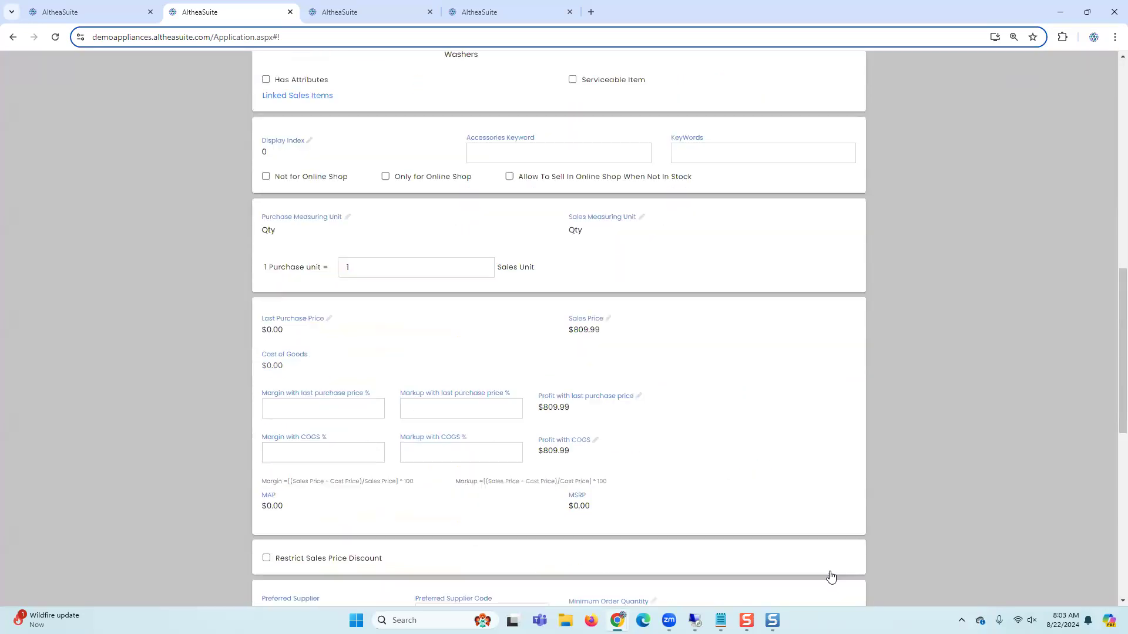
click(833, 571)
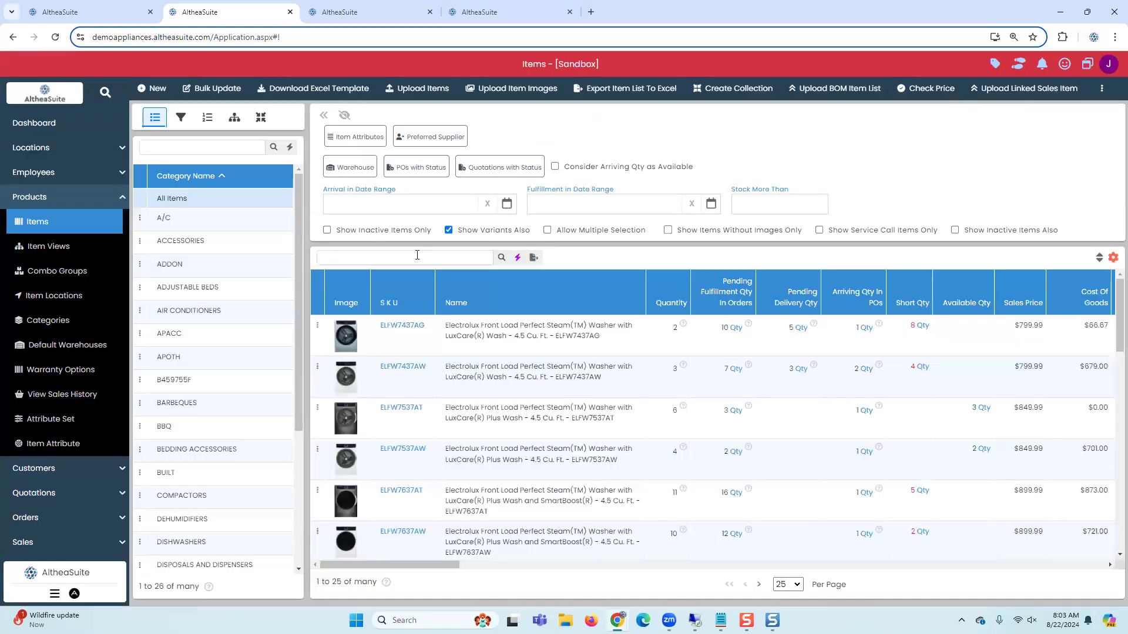
Step: Search the items list for MVW5430MW
click(417, 255)
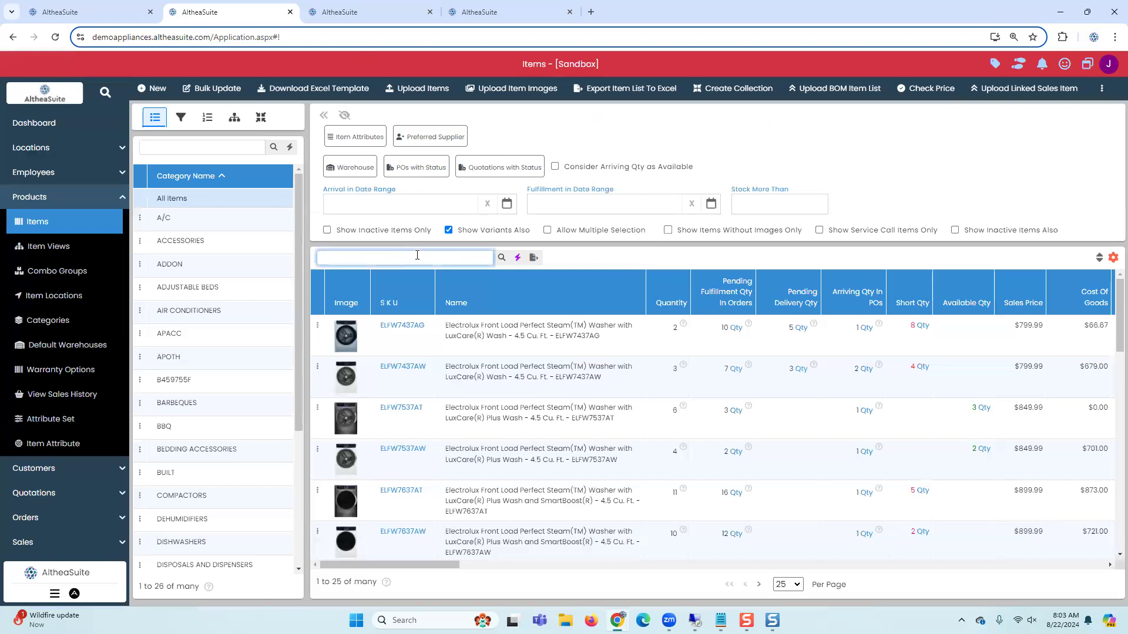
key(ctrl+v)
click(501, 258)
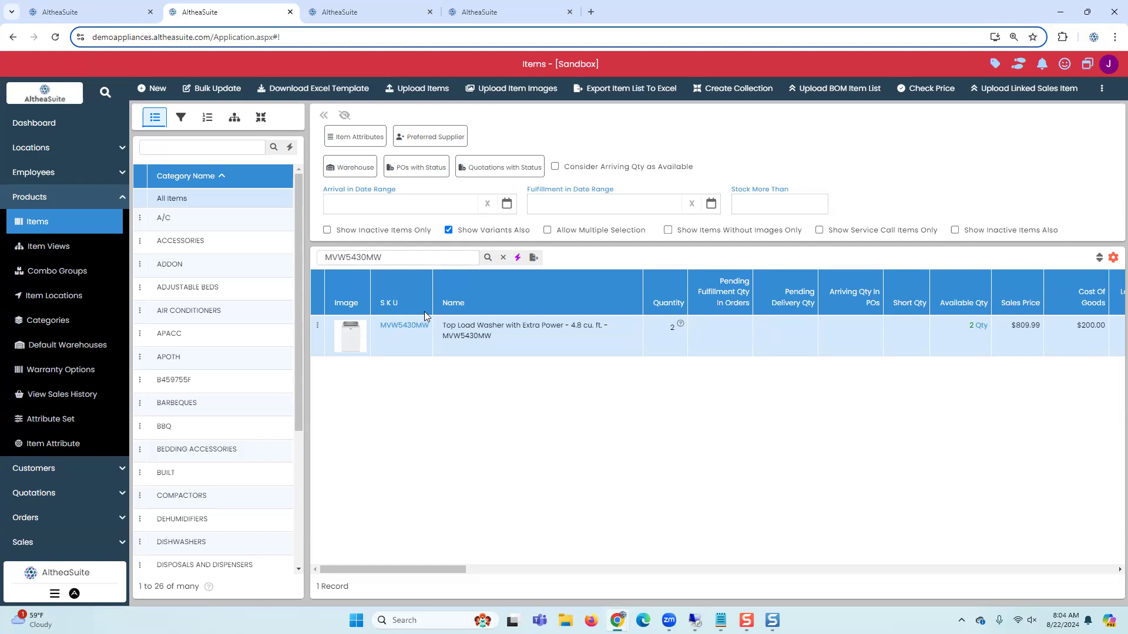
Step: Switch to the Serial Numbers tab and search it for MVW5430MW
click(378, 12)
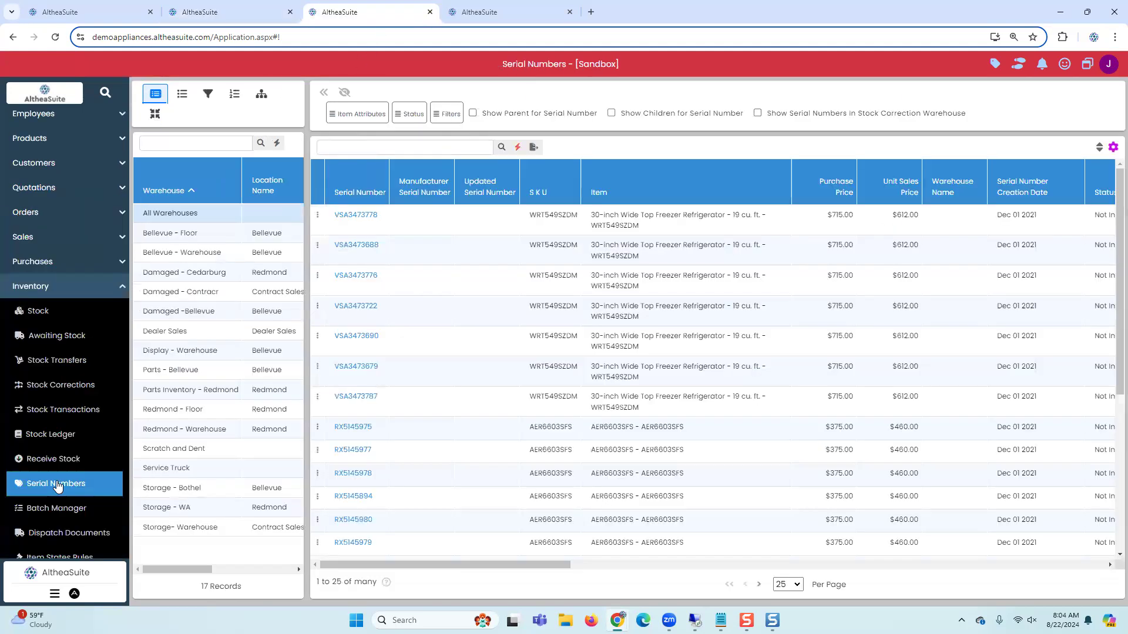
click(424, 154)
key(ctrl+v)
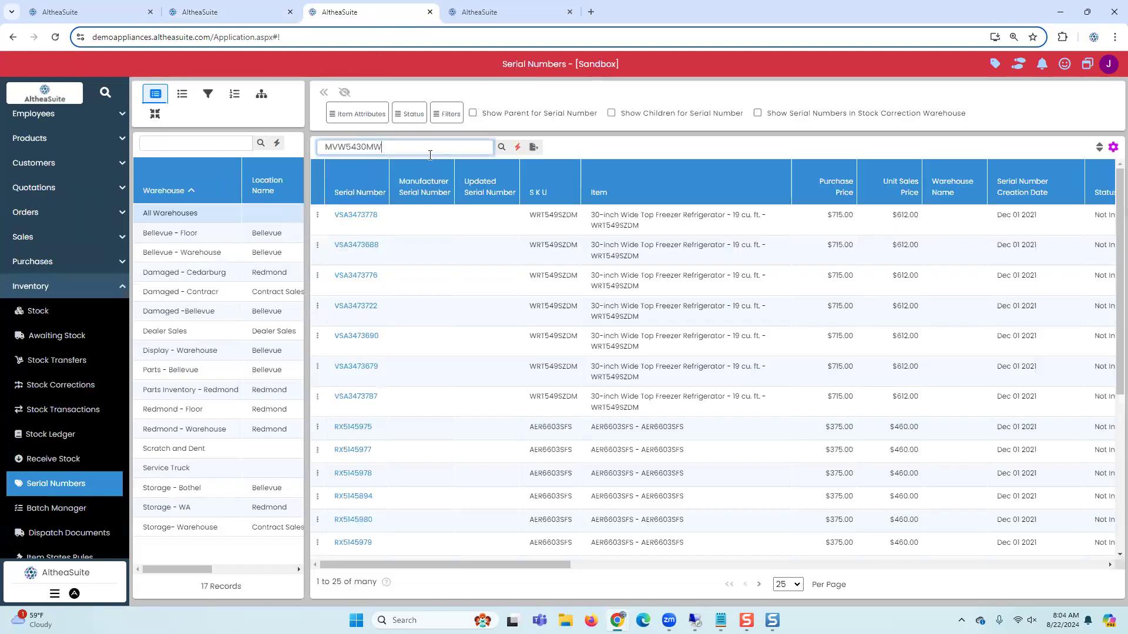
click(501, 147)
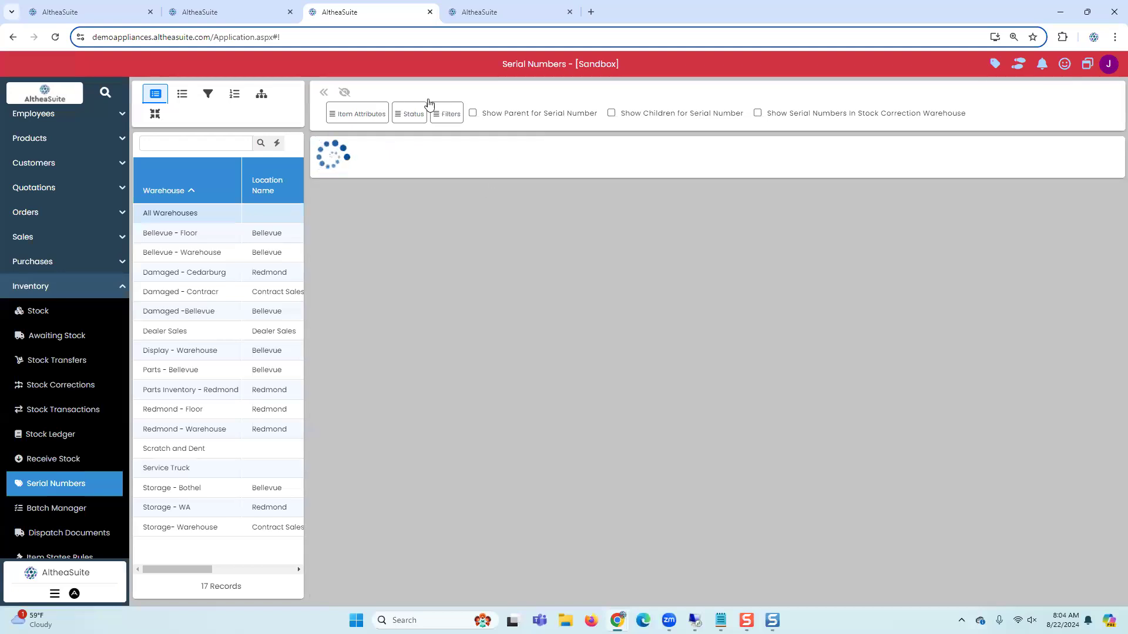
Step: Start a new order and choose 1032 Investment Property LLC as the customer
click(228, 14)
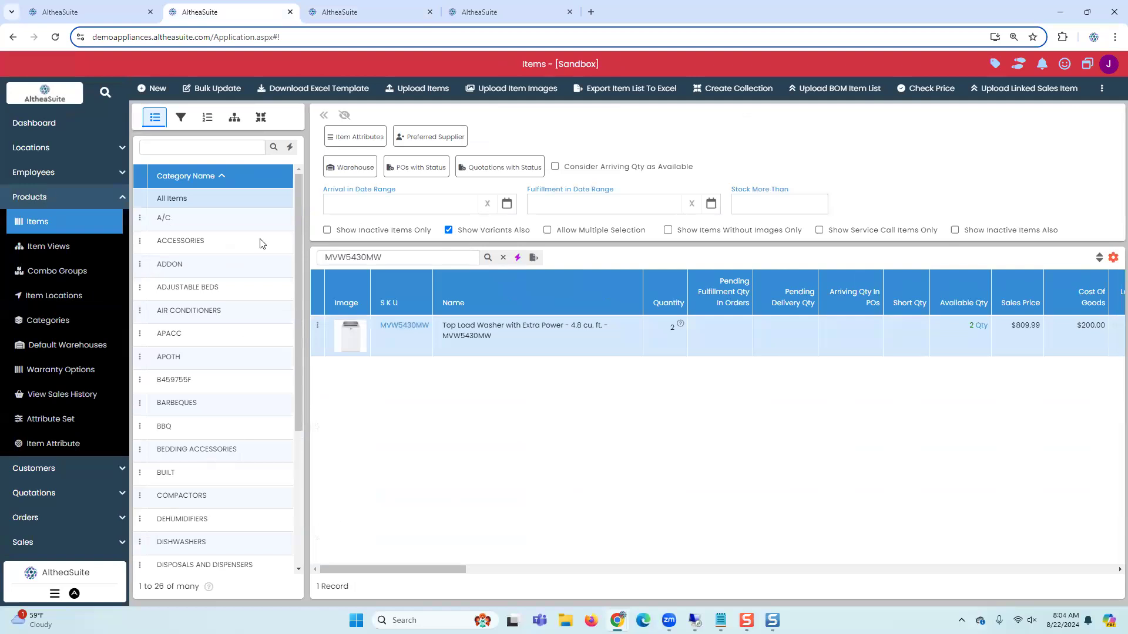
click(87, 200)
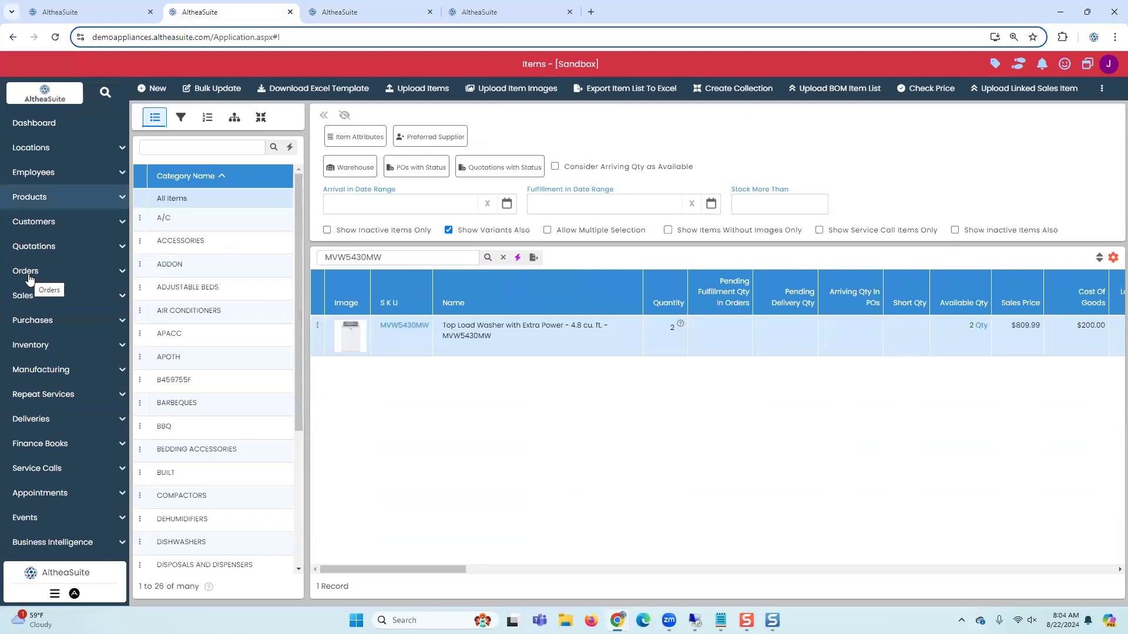
click(29, 273)
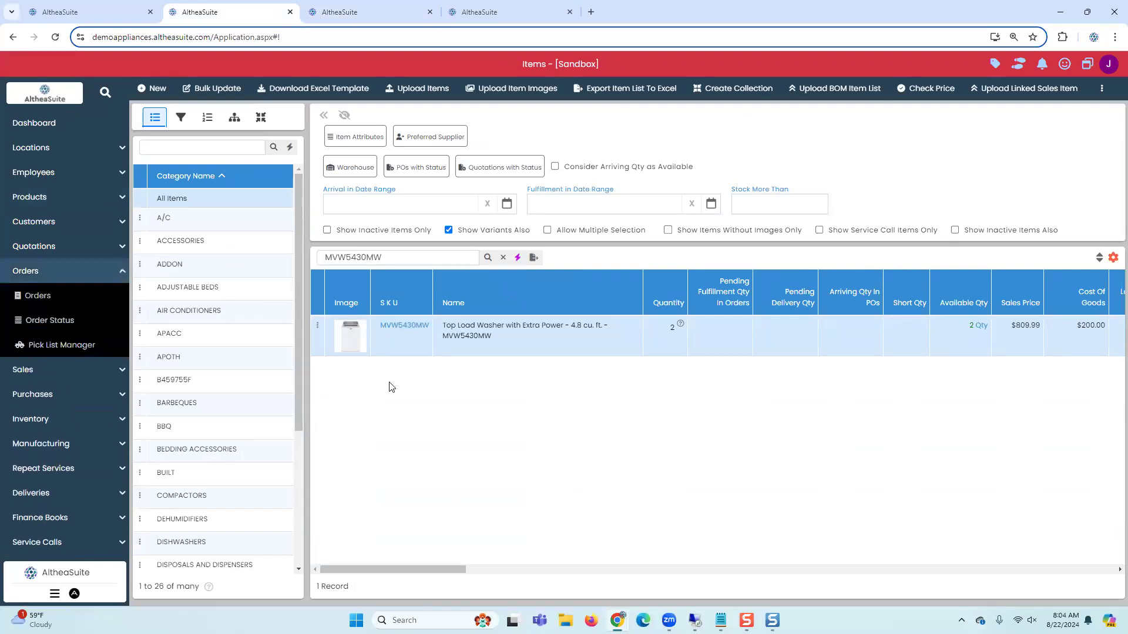
click(52, 302)
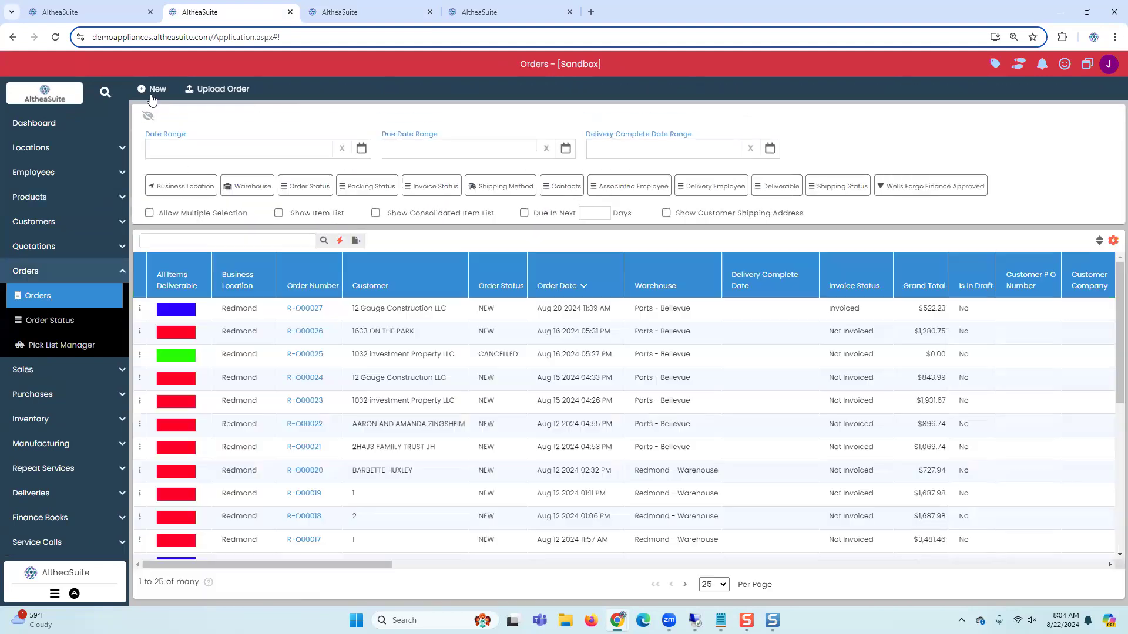
click(154, 94)
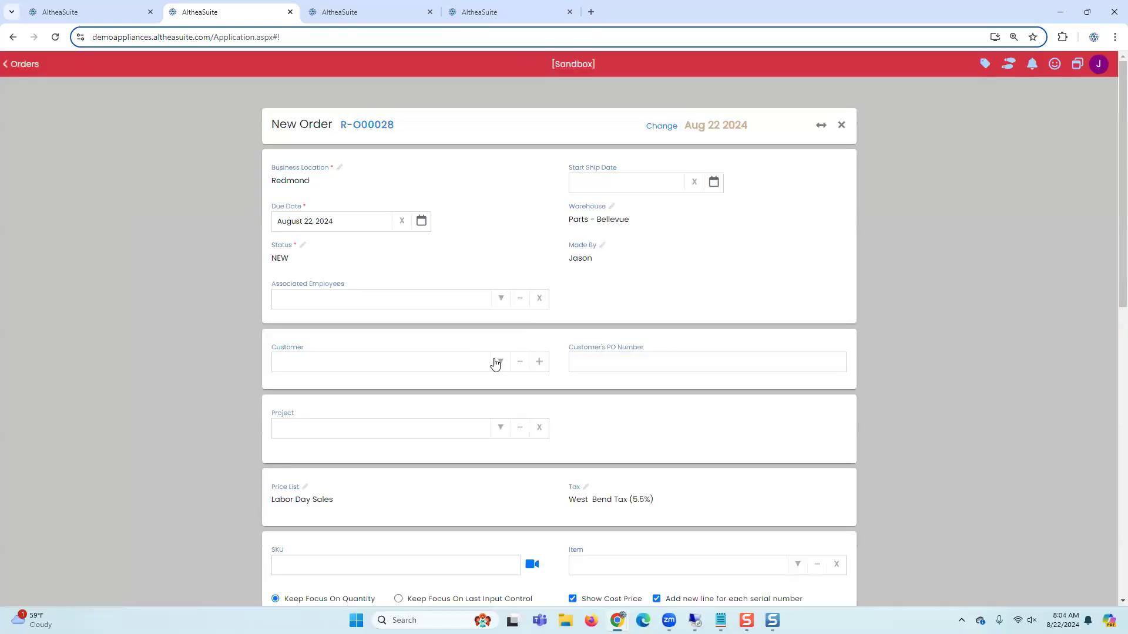
click(431, 409)
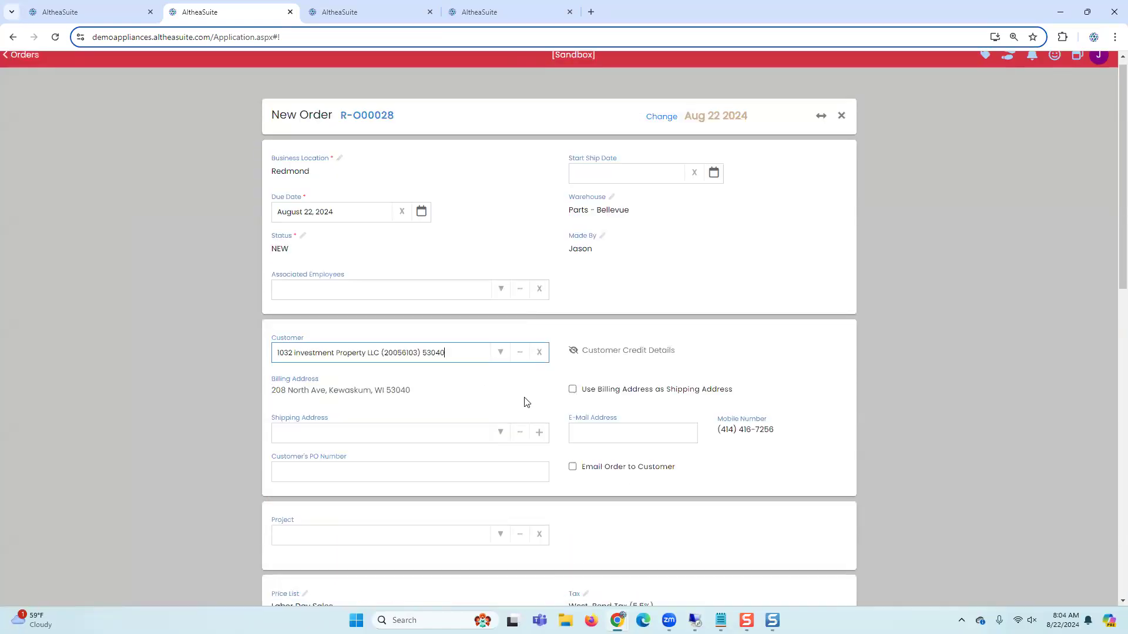
Step: Add item MVW5430MW to the order by pasting its SKU
scroll(524, 397, down, 6)
click(579, 327)
key(ctrl+v)
click(610, 353)
click(495, 300)
click(716, 366)
scroll(746, 261, up, 6)
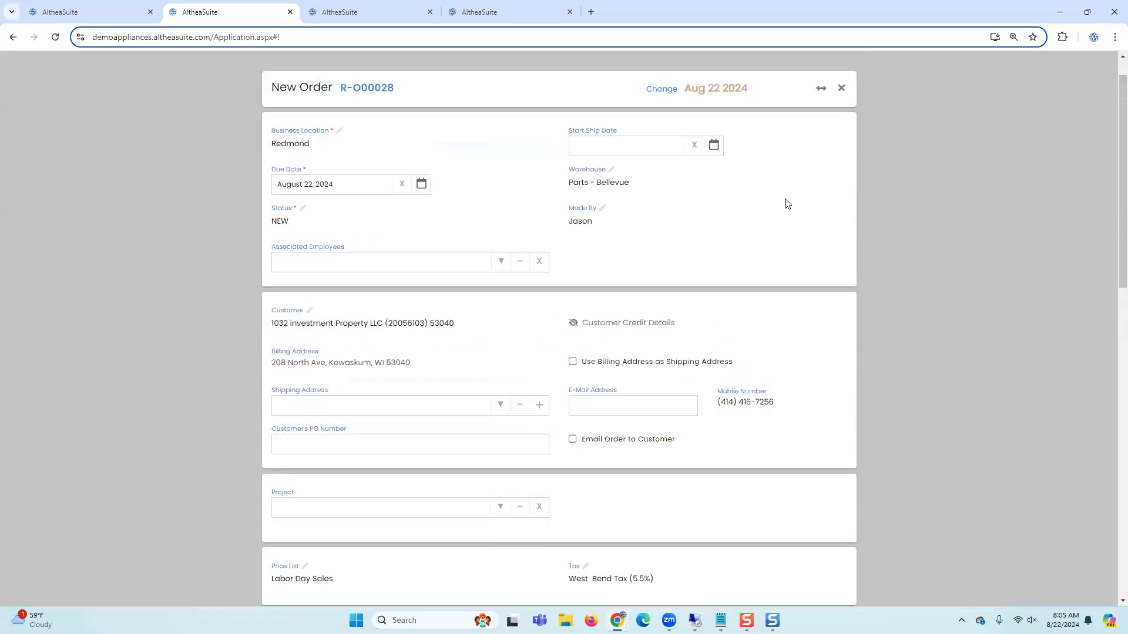
Step: Review the order line's columns, including the serial number options and stock quantities for the washer
click(822, 126)
scroll(580, 342, down, 4)
scroll(580, 343, down, 3)
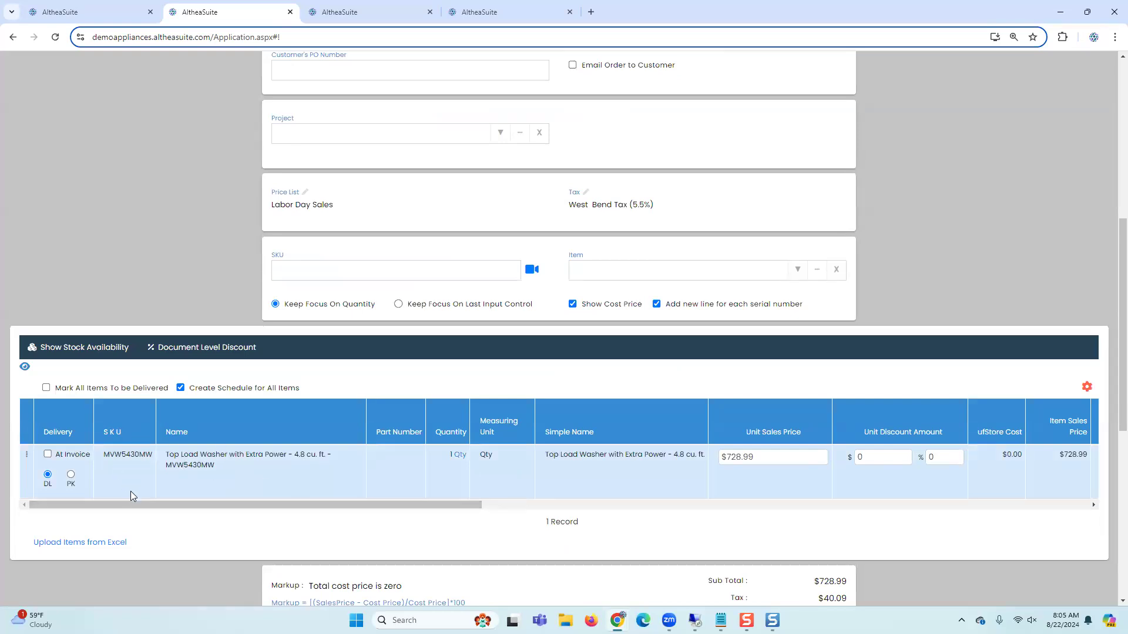
drag(134, 500, 189, 510)
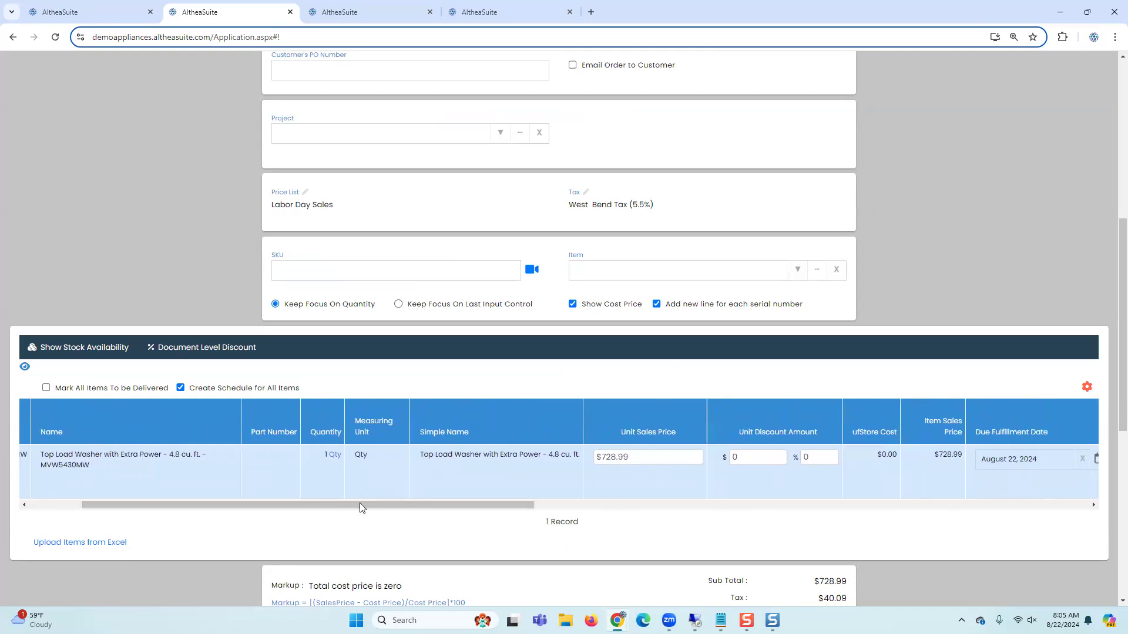
drag(360, 505, 583, 512)
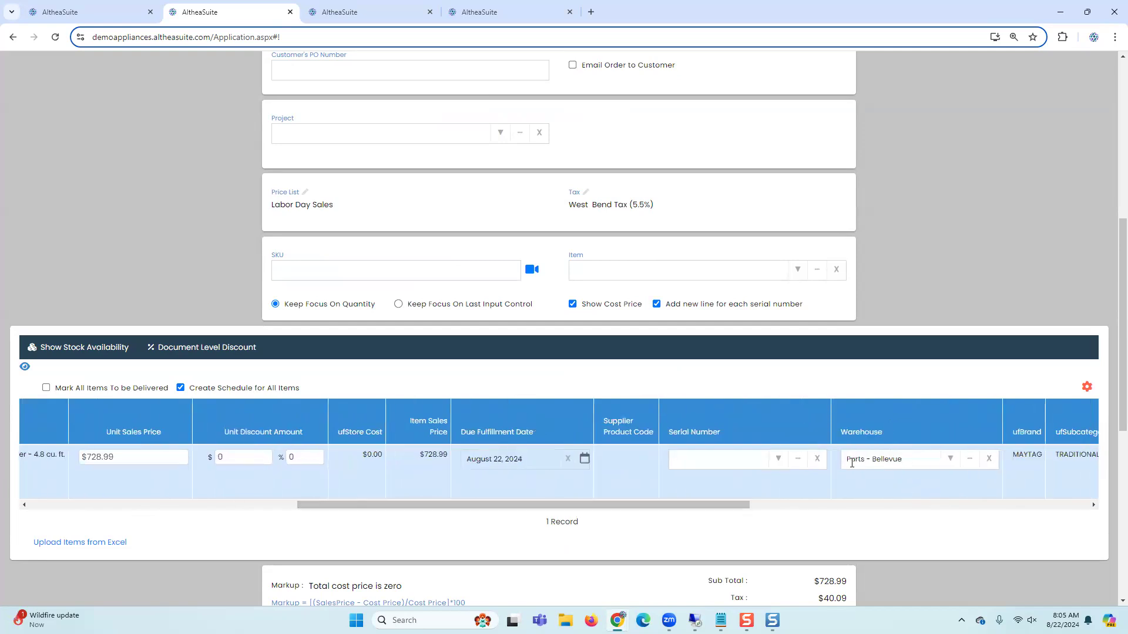
click(778, 459)
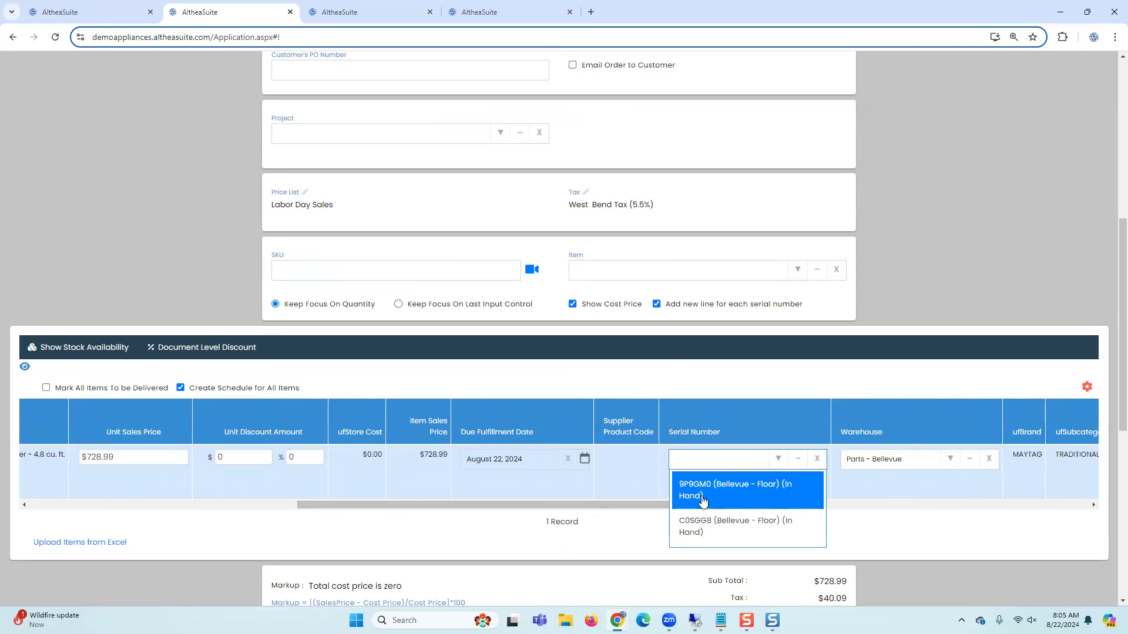
drag(611, 504, 821, 511)
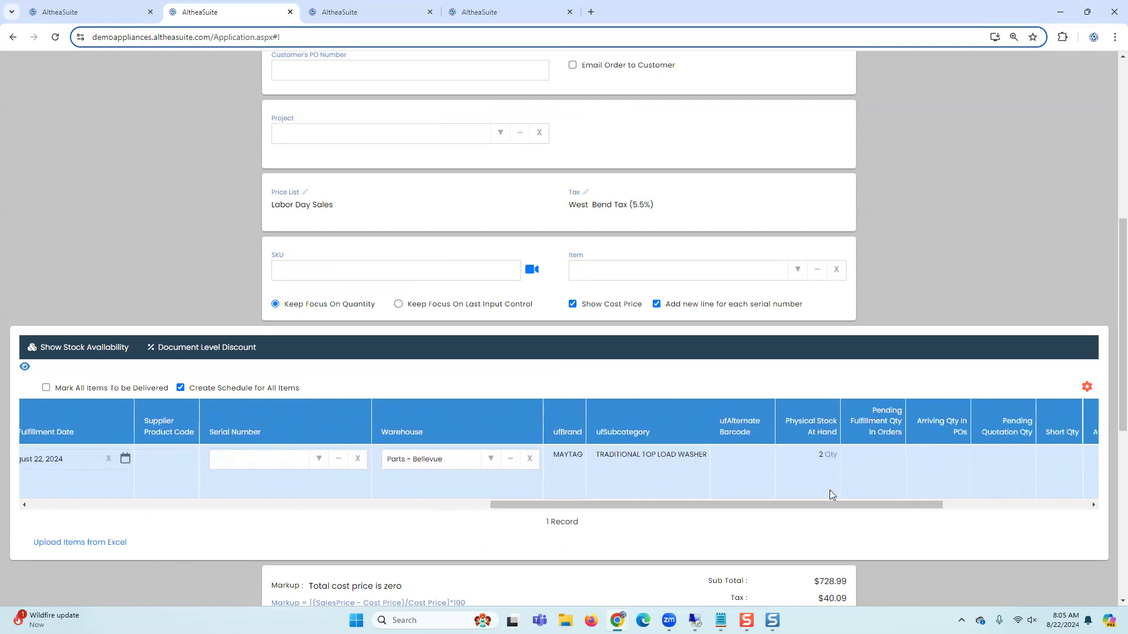
drag(825, 505, 864, 504)
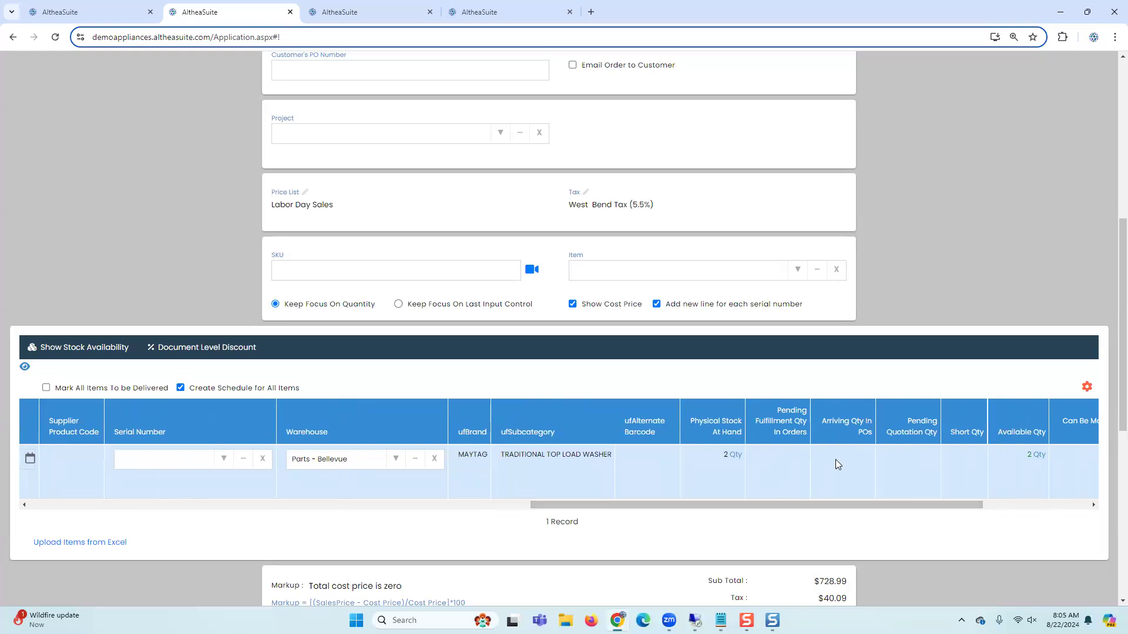
drag(914, 503, 1043, 497)
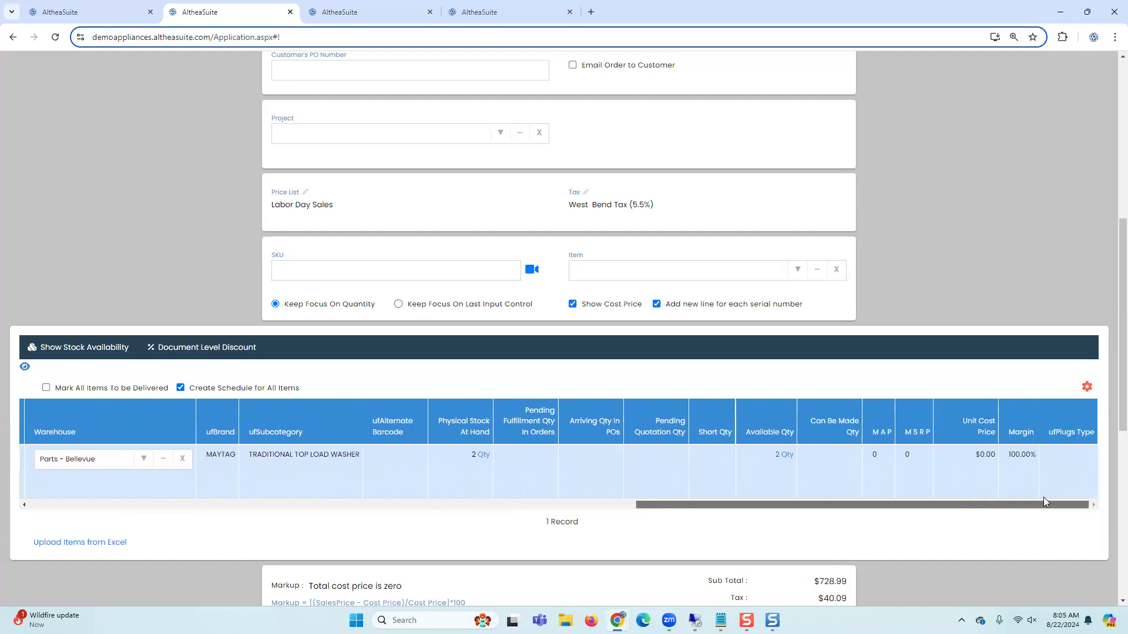
drag(795, 503, 88, 506)
Step: Select the Bellevue - Floor warehouse in the stock availability filter, closing the save-filter dialog
click(25, 367)
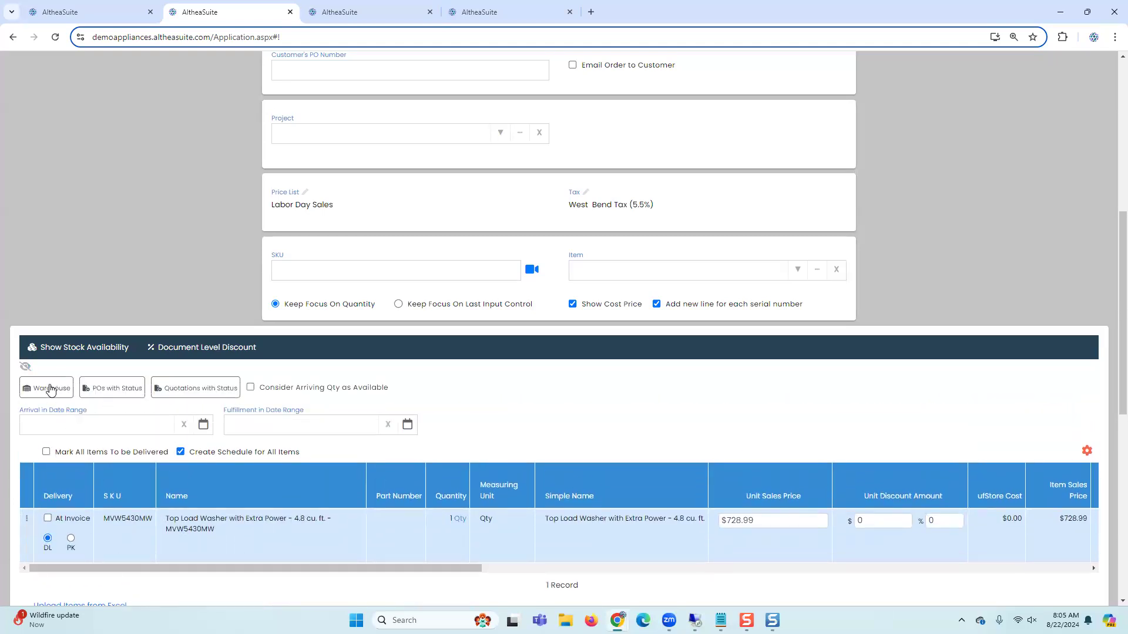
click(68, 389)
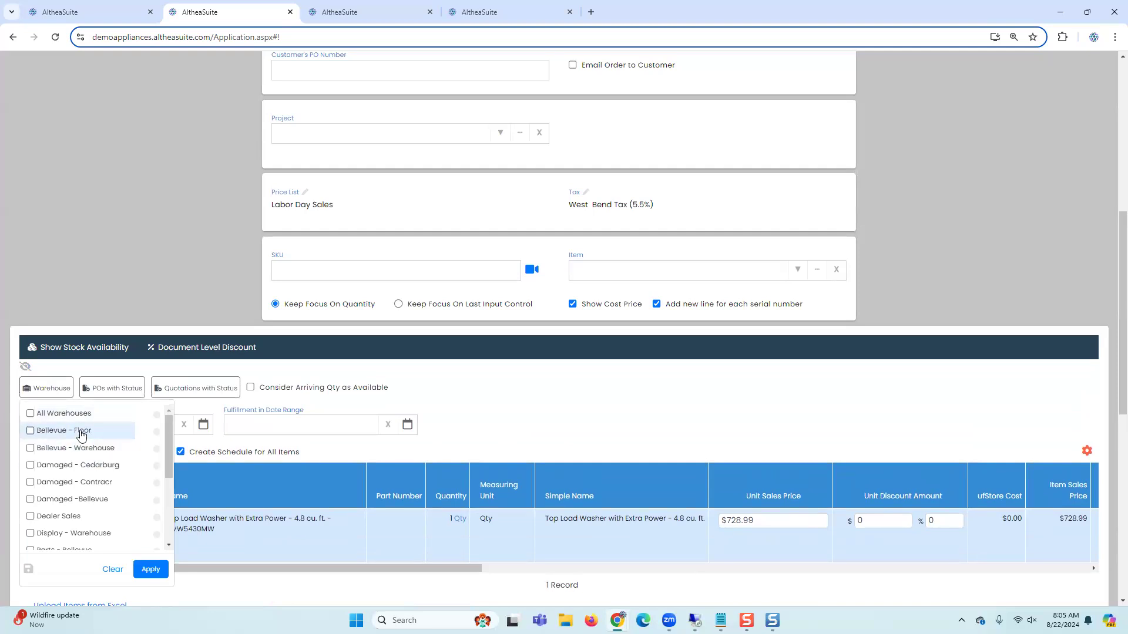
click(81, 434)
click(31, 573)
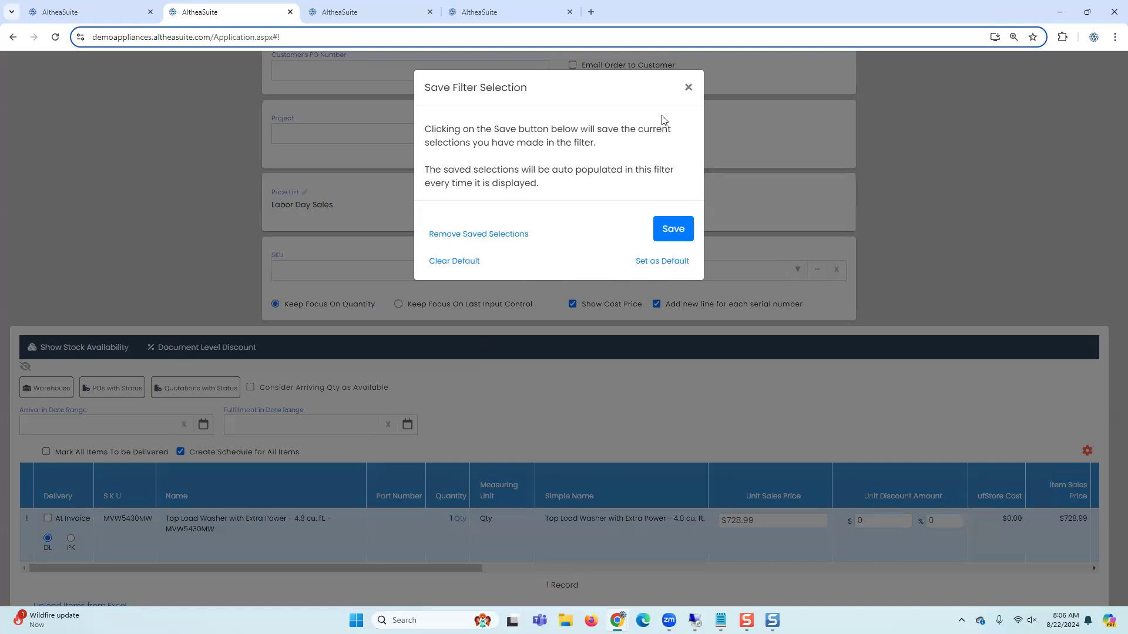
click(687, 88)
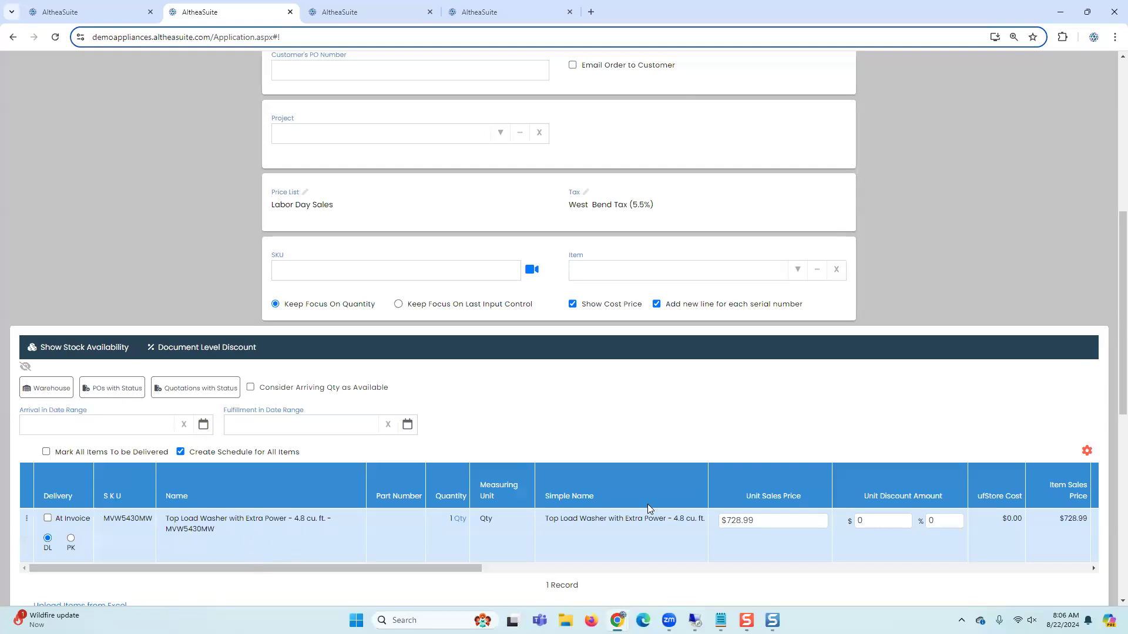
scroll(648, 504, down, 8)
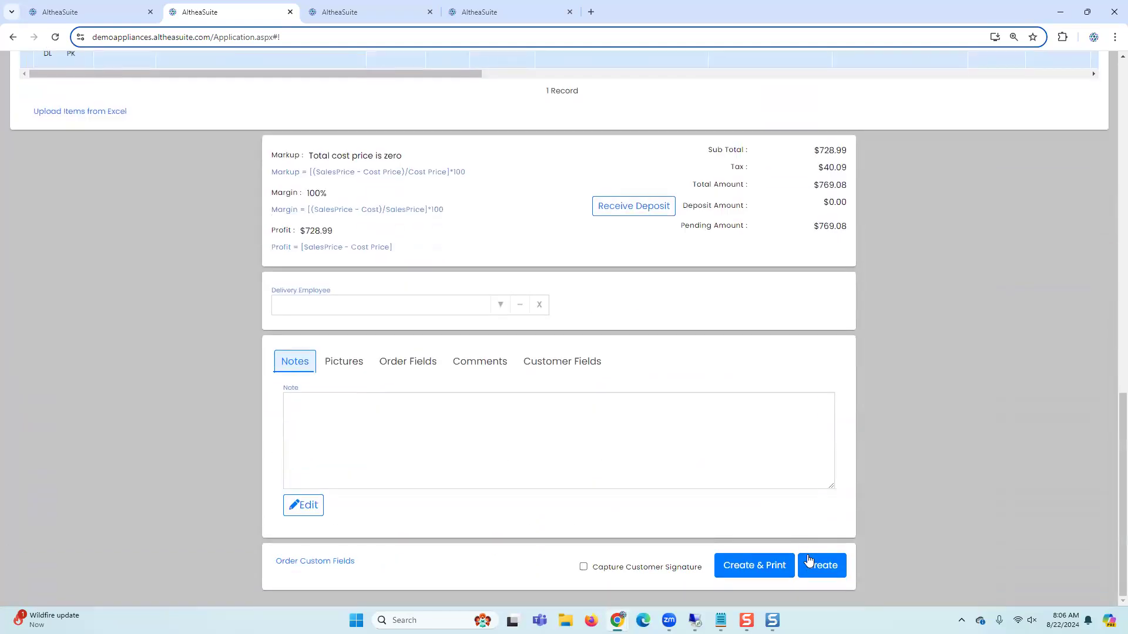
click(809, 566)
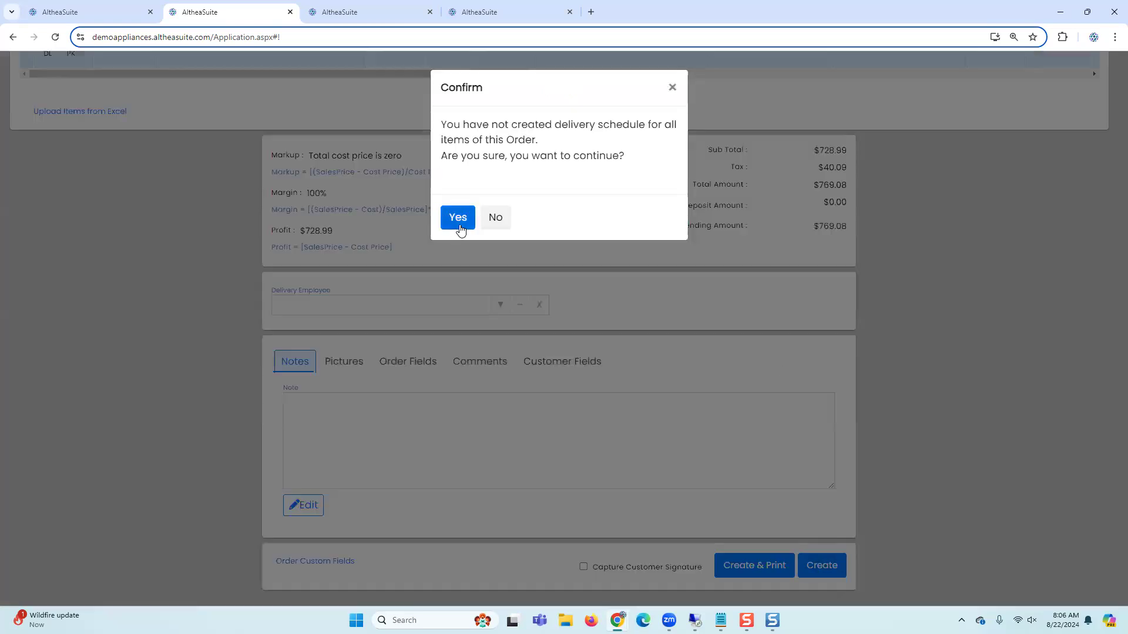
click(675, 89)
click(672, 87)
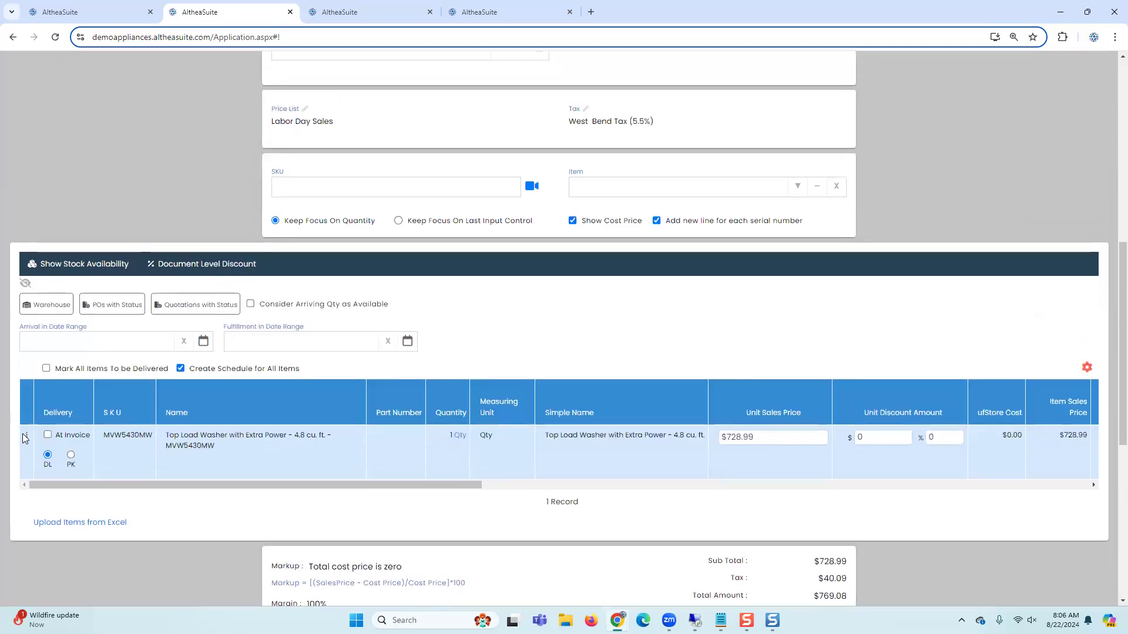
Step: Open the delivery schedule for the order line and show the North delivery truck's calendar
click(26, 434)
click(77, 464)
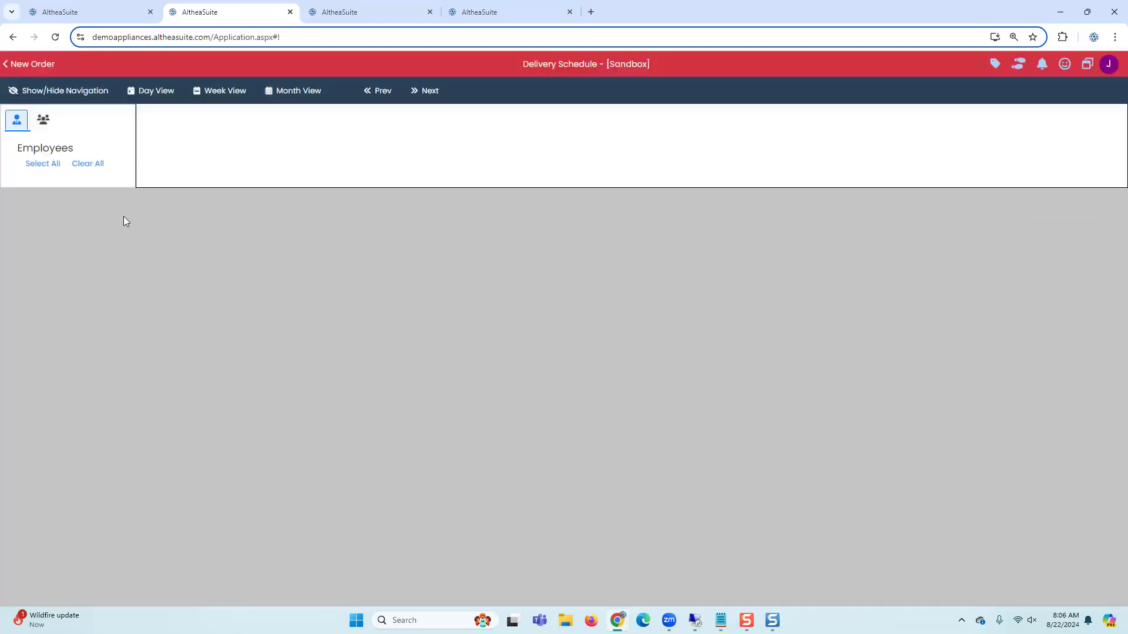
click(71, 275)
click(40, 344)
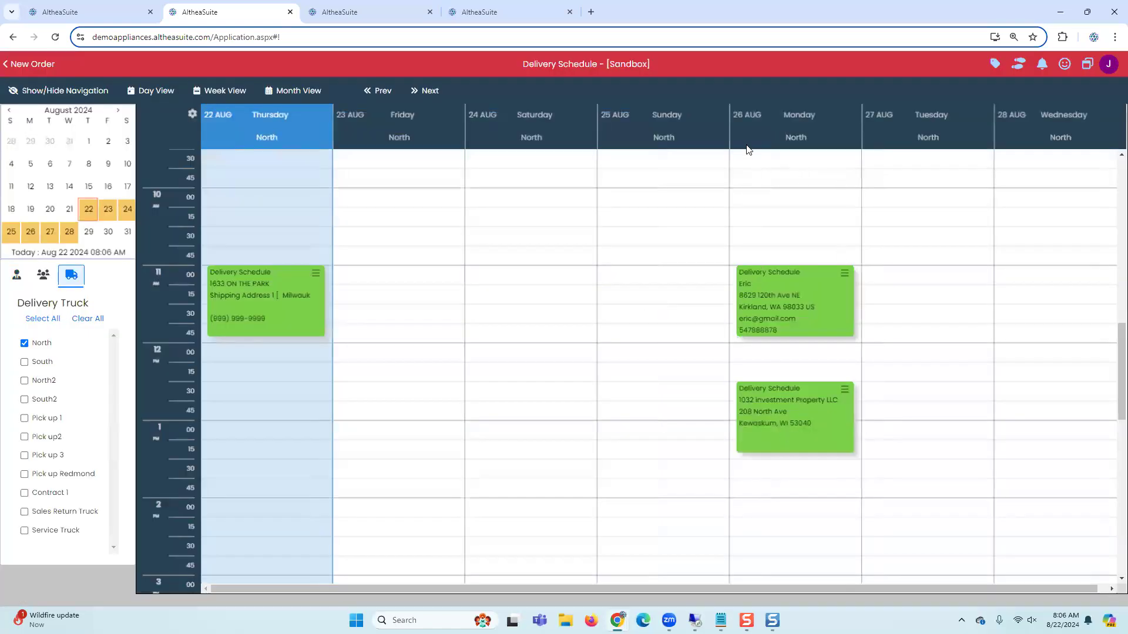
scroll(748, 395, down, 2)
Step: Create a delivery schedule on Monday 26 Aug at 1:45 PM with 2 delivery slots and save it
right_click(761, 393)
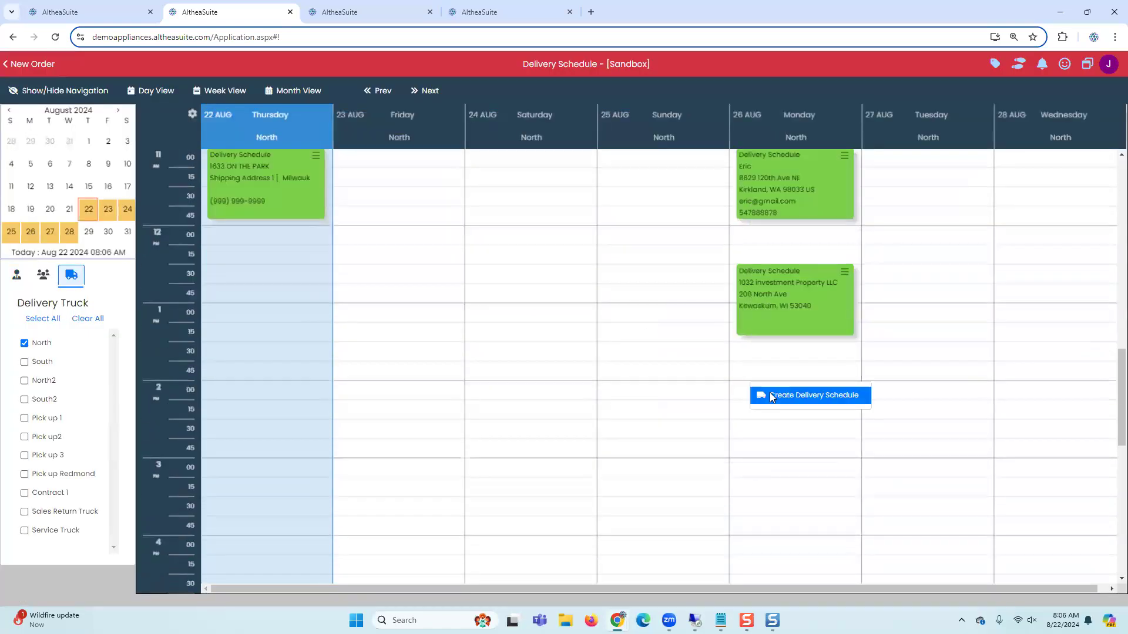
click(805, 394)
click(633, 344)
text(2)
scroll(804, 565, down, 3)
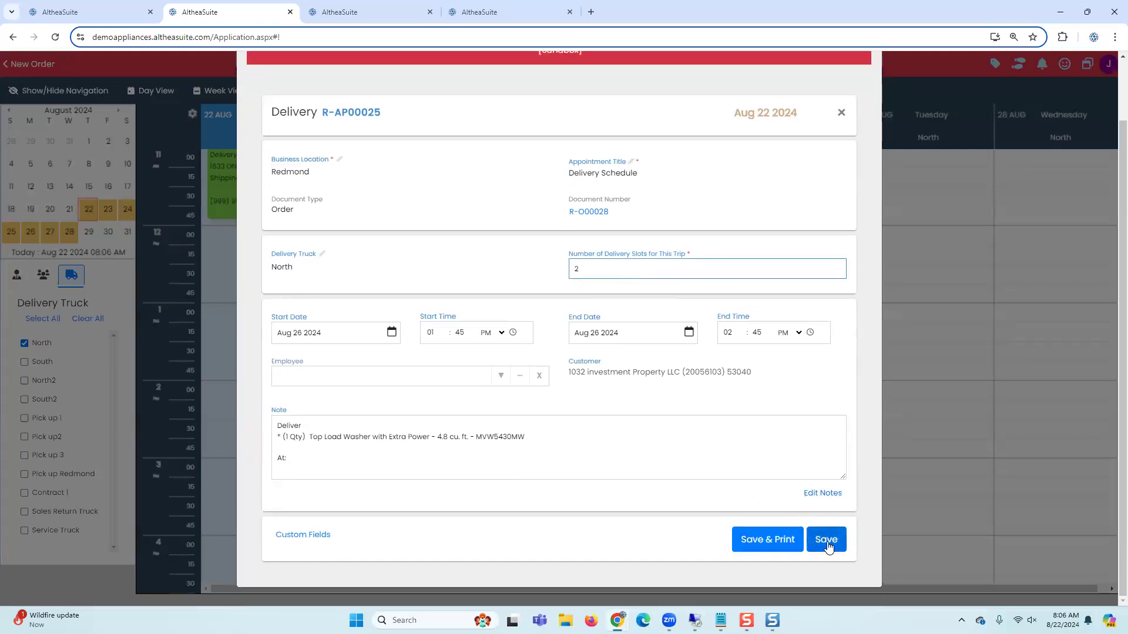
click(825, 468)
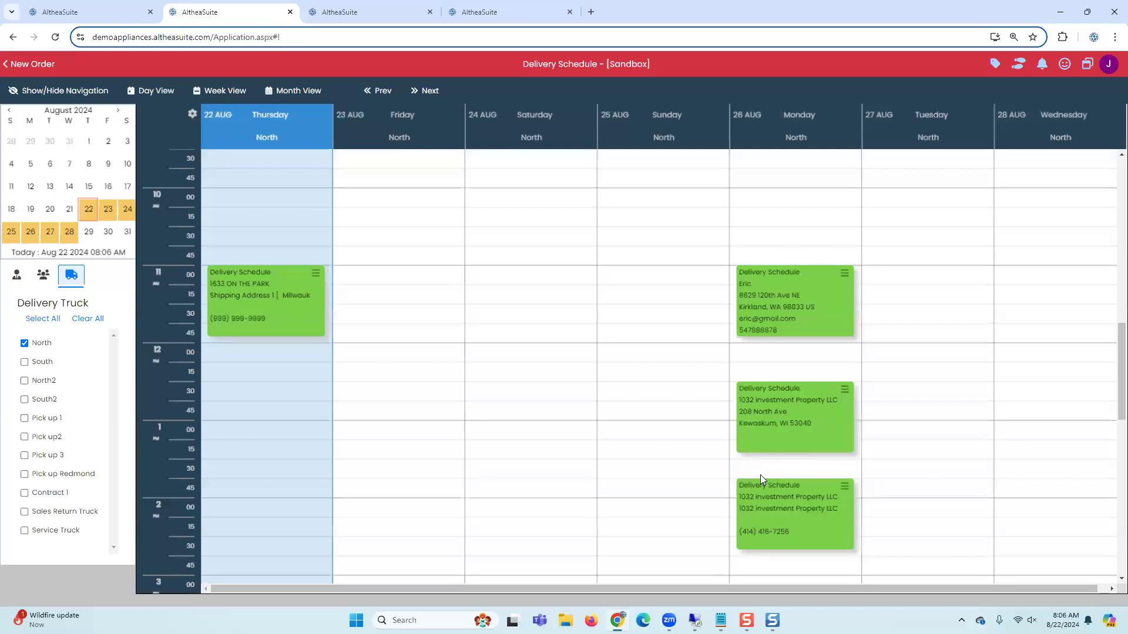
click(17, 63)
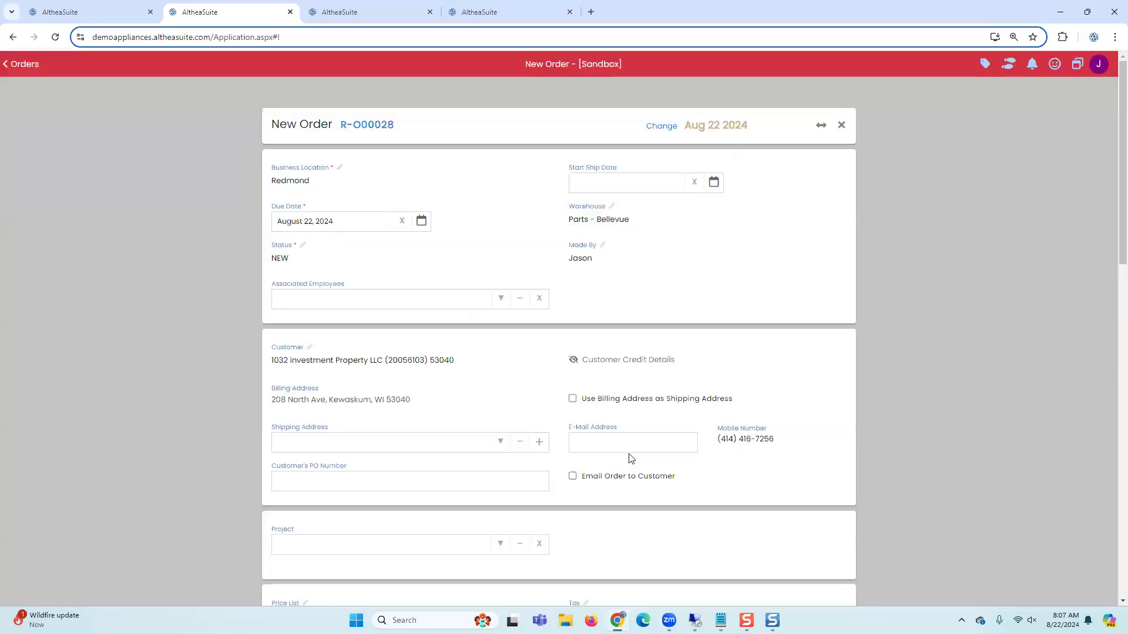
scroll(631, 458, down, 15)
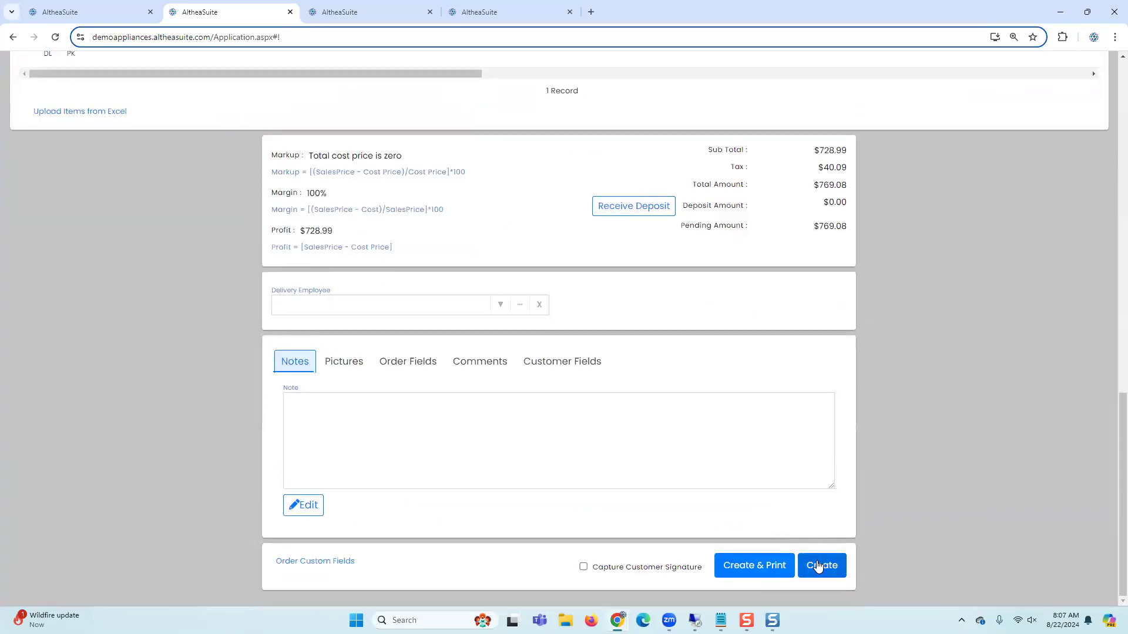
click(818, 565)
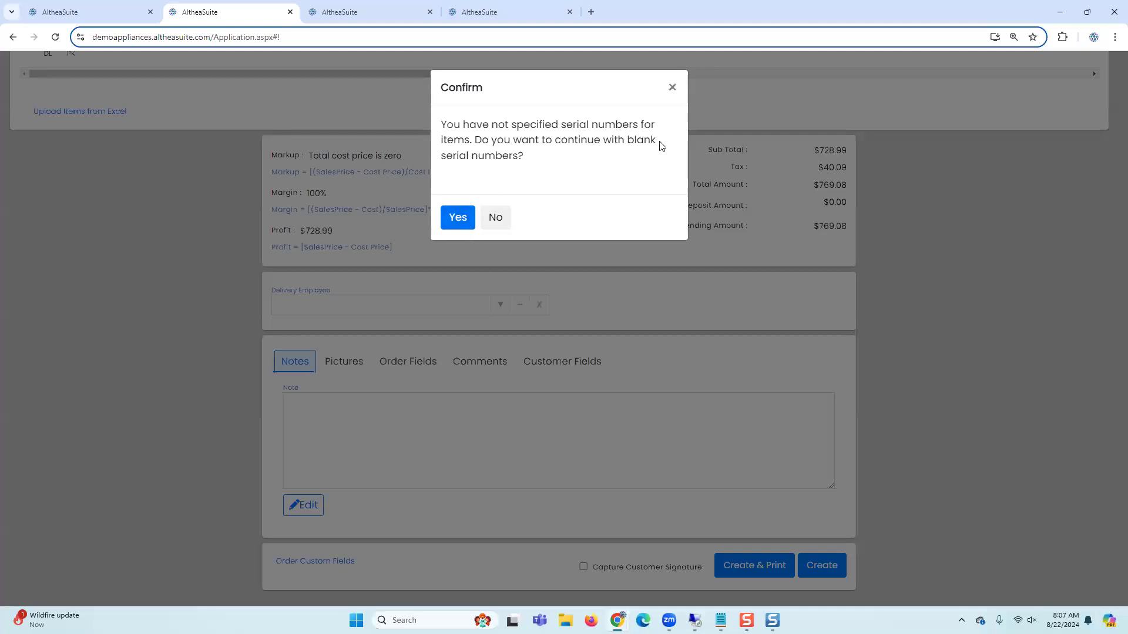
click(673, 88)
Step: Assign serial number 9P9GM0 to the washer line and create the order
scroll(818, 196, up, 4)
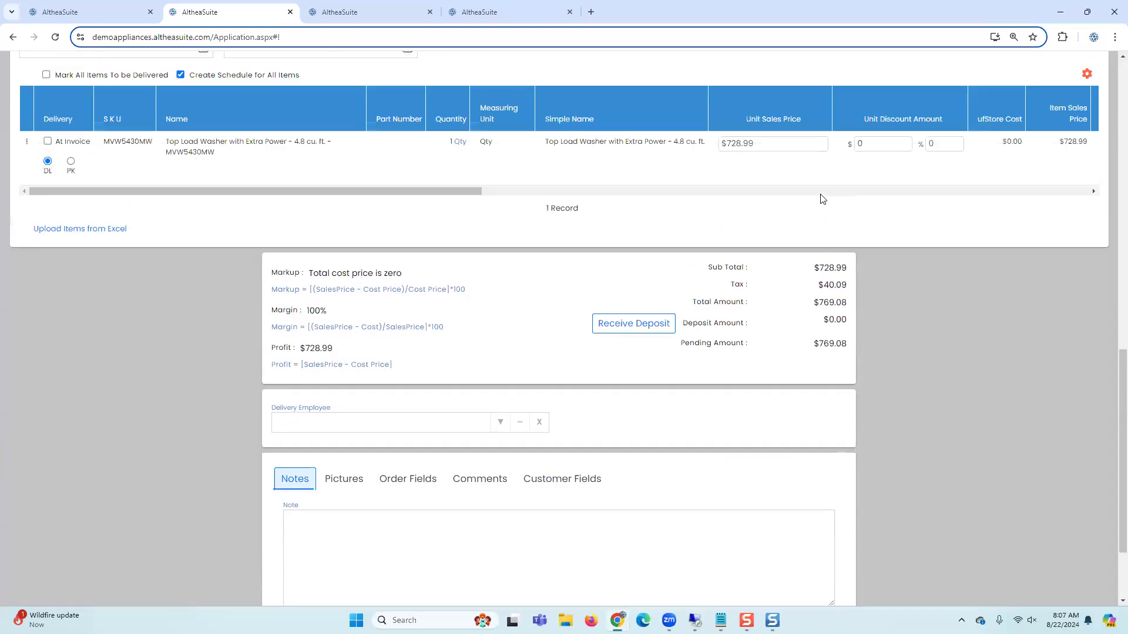
drag(421, 306, 701, 309)
click(834, 265)
click(813, 293)
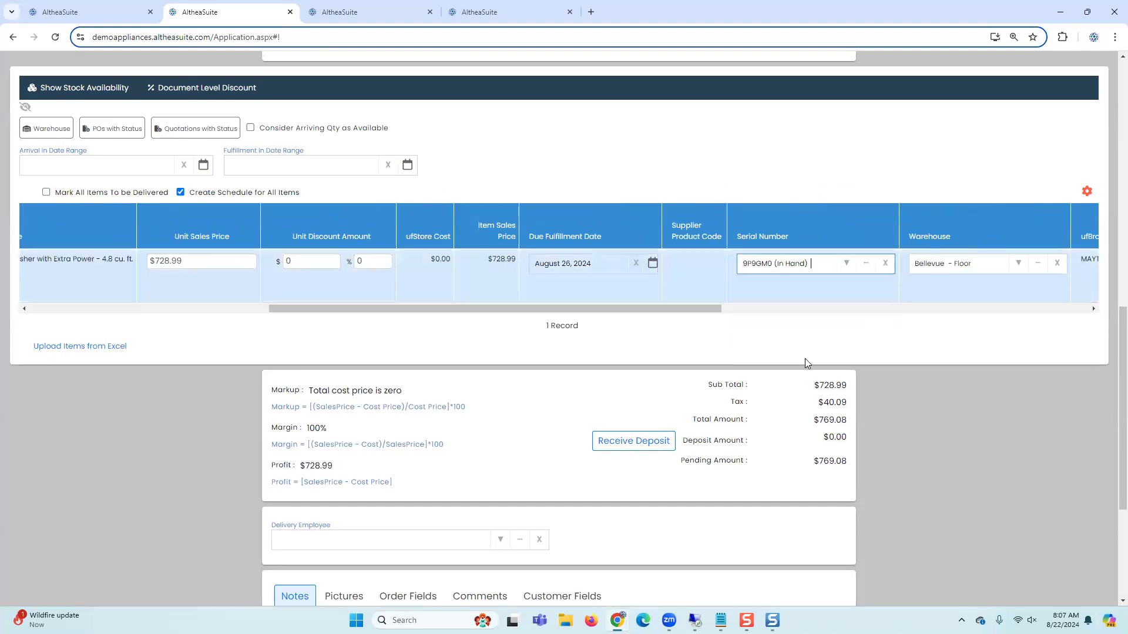
scroll(811, 434, down, 4)
click(819, 565)
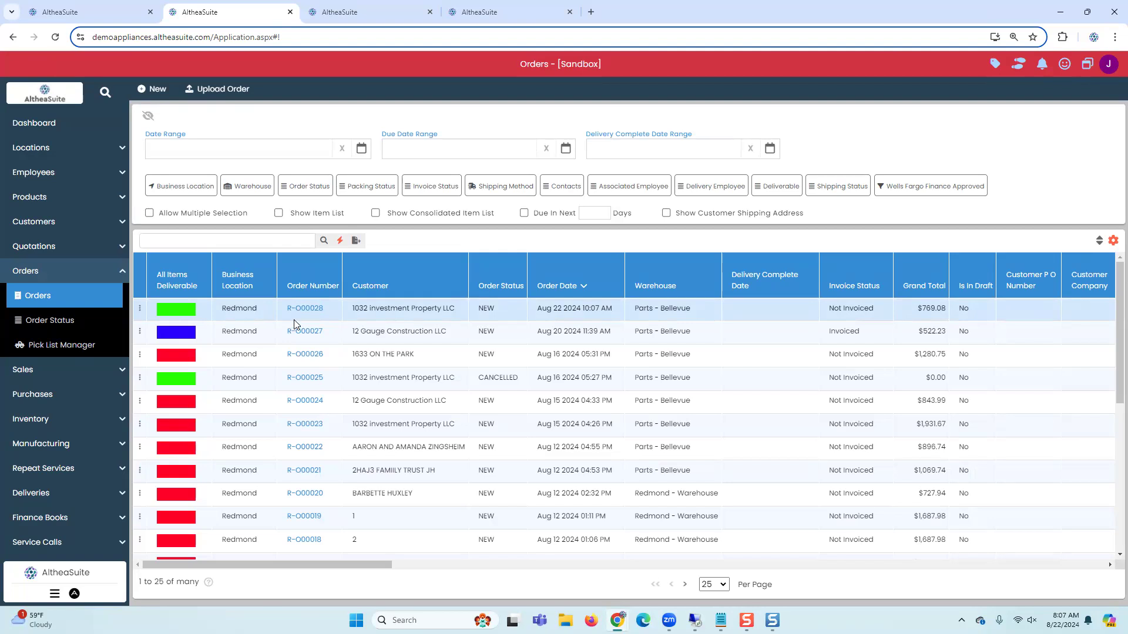
Step: Refresh the serial numbers list for MVW5430MW and review each serial's status and order columns
click(338, 15)
click(488, 147)
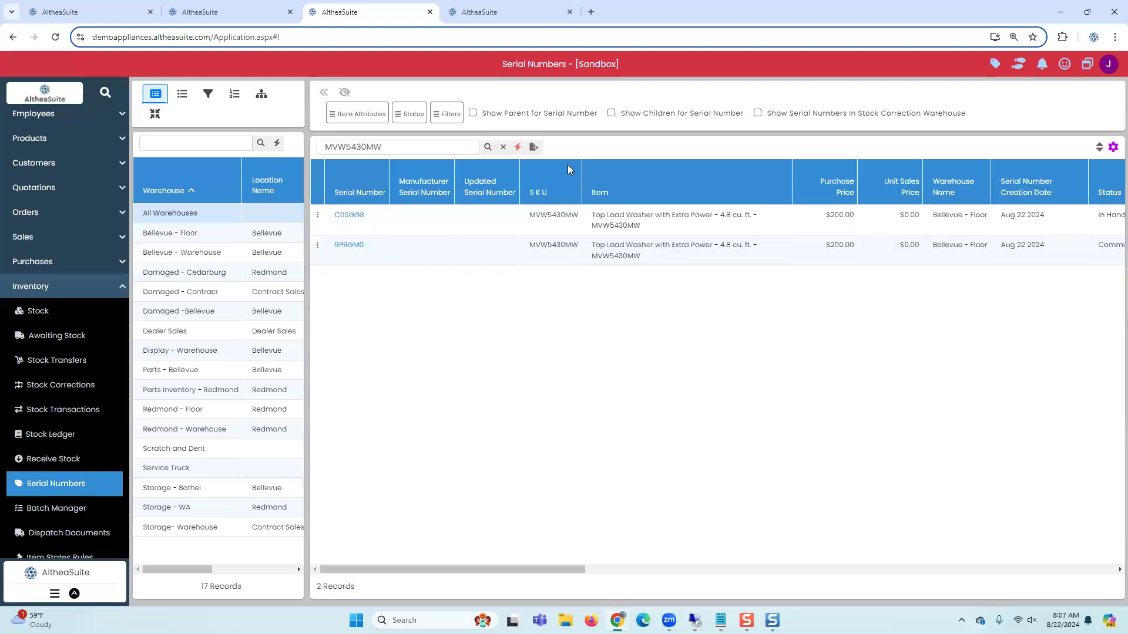
click(568, 225)
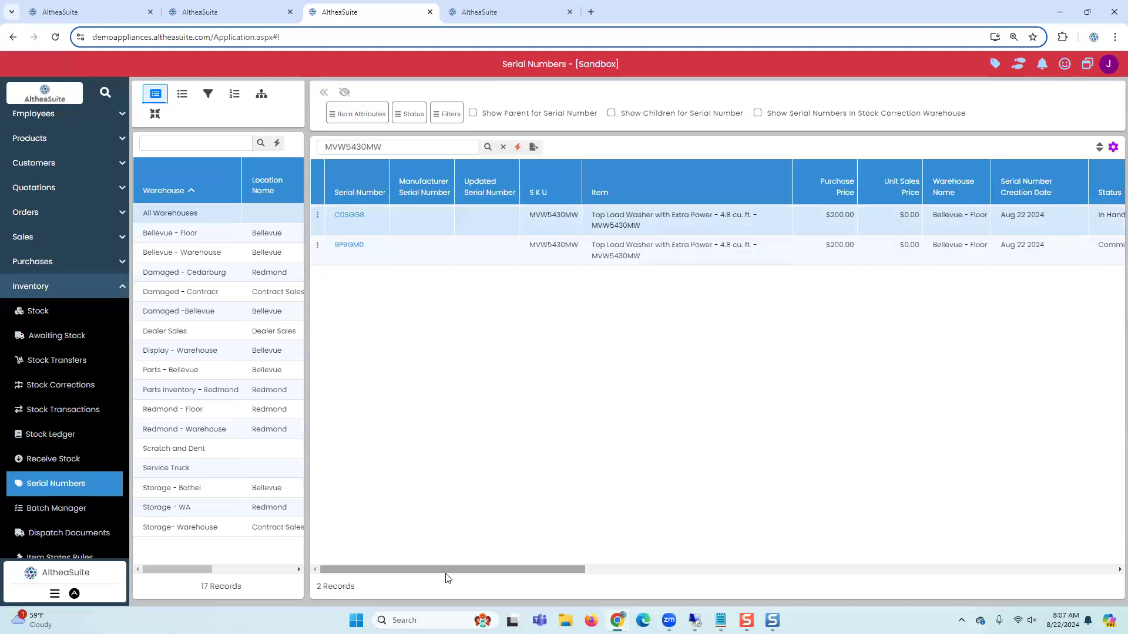
drag(453, 575, 506, 576)
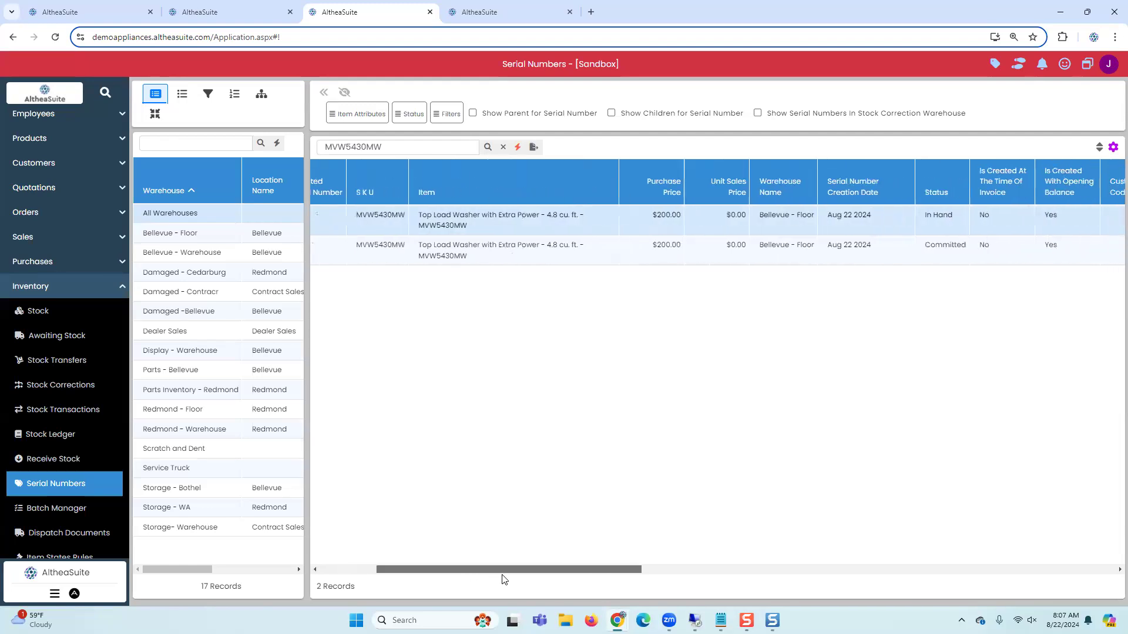
click(861, 259)
drag(631, 573, 887, 546)
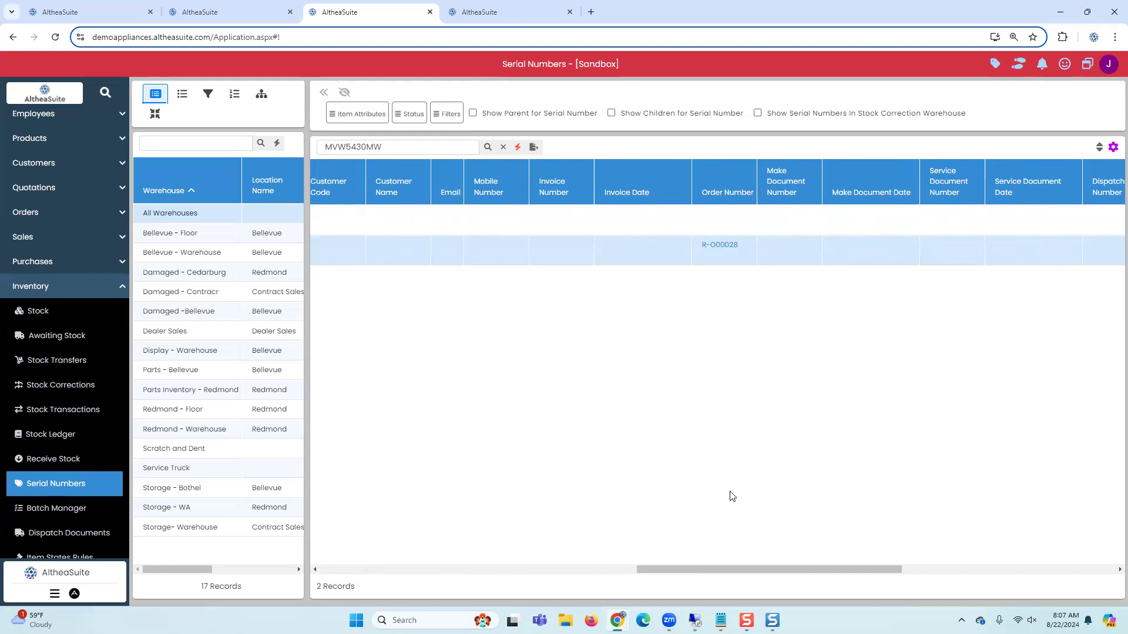
drag(788, 571, 991, 588)
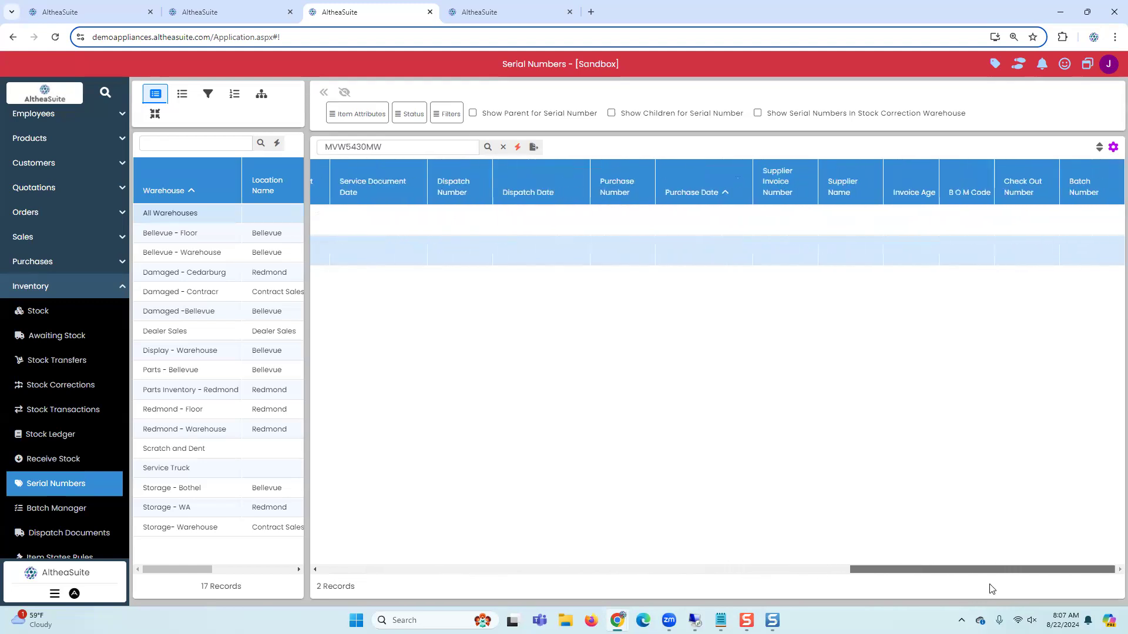
drag(988, 591, 403, 524)
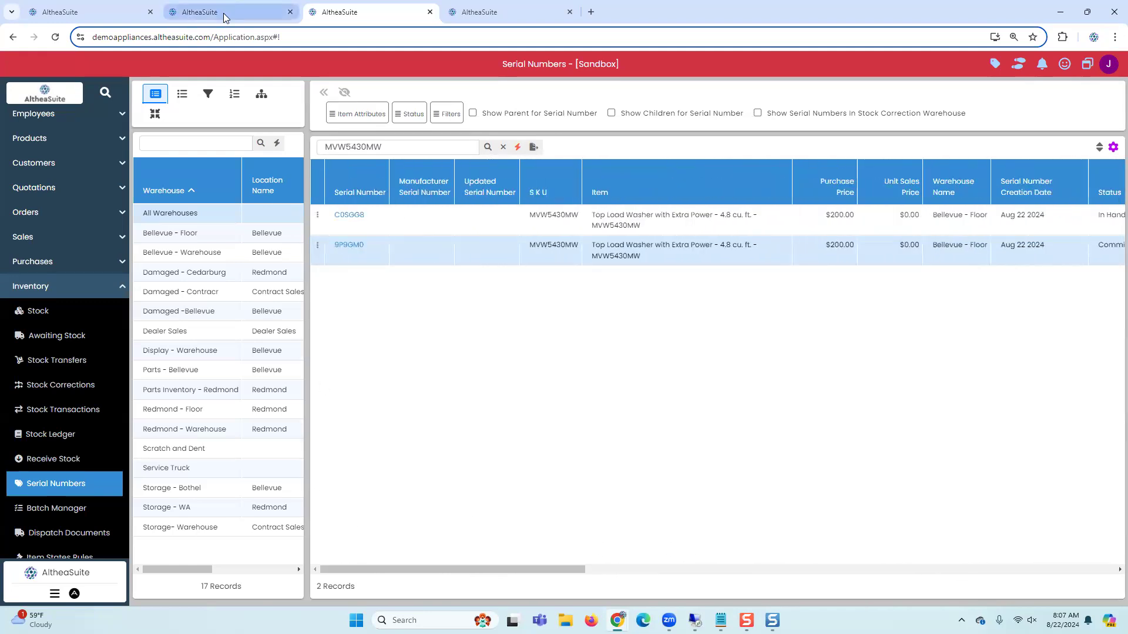
Step: Start a new purchase in the Purchases module and choose Acuity as the supplier
click(225, 18)
click(34, 270)
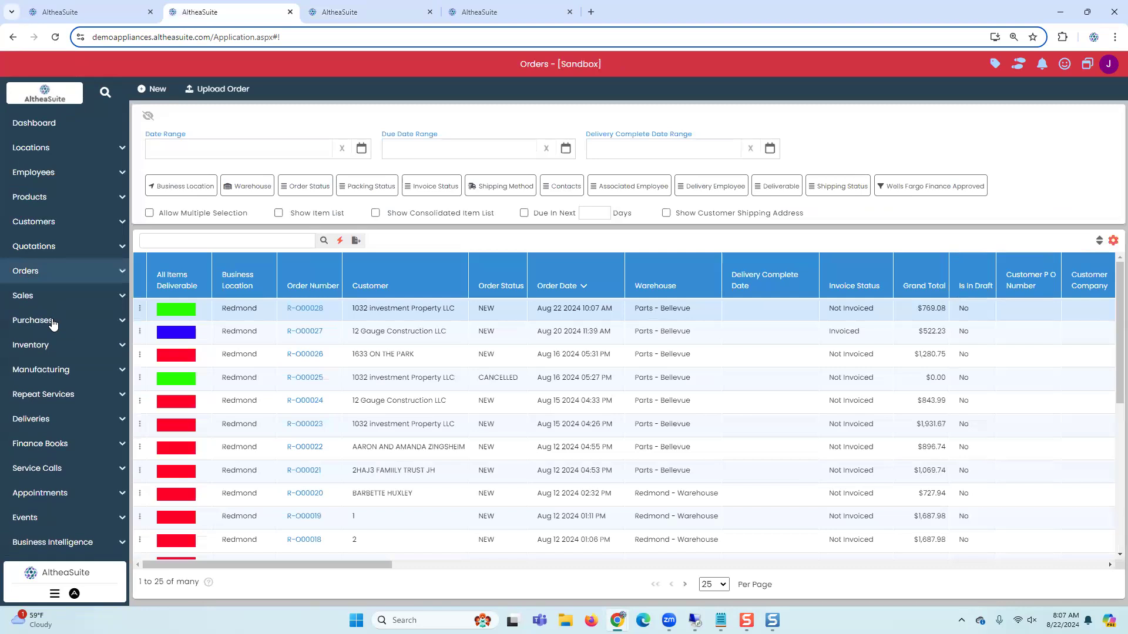
click(32, 320)
click(67, 403)
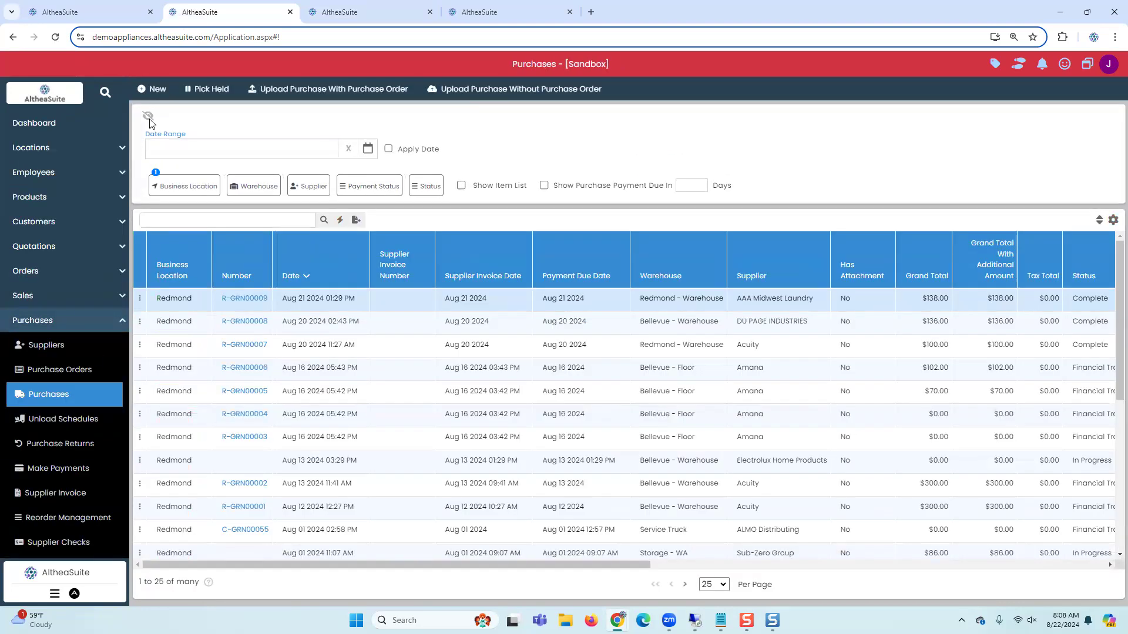
click(151, 89)
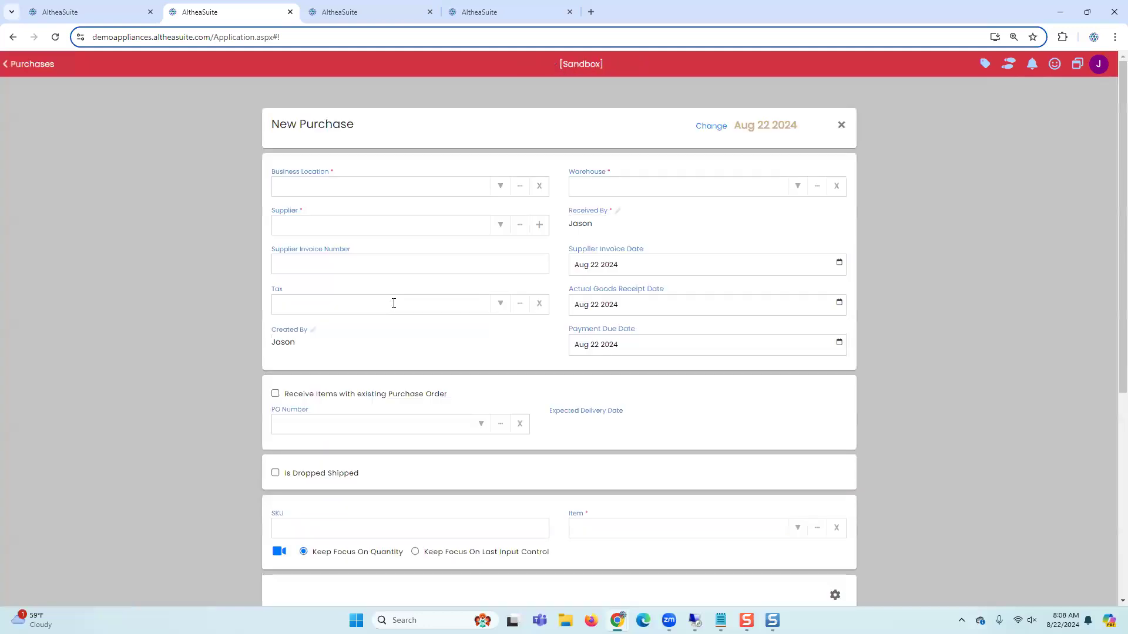
click(464, 226)
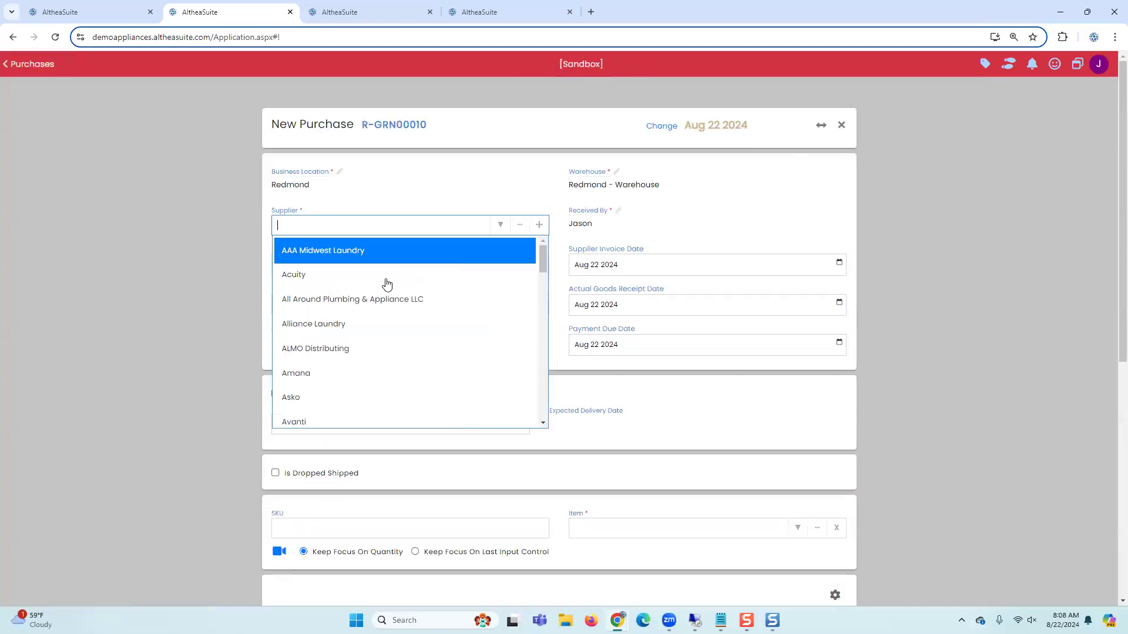
click(361, 280)
Step: Add item MVW5430MW to the purchase with quantity 3 at a unit price of $400
scroll(576, 434, down, 2)
click(597, 405)
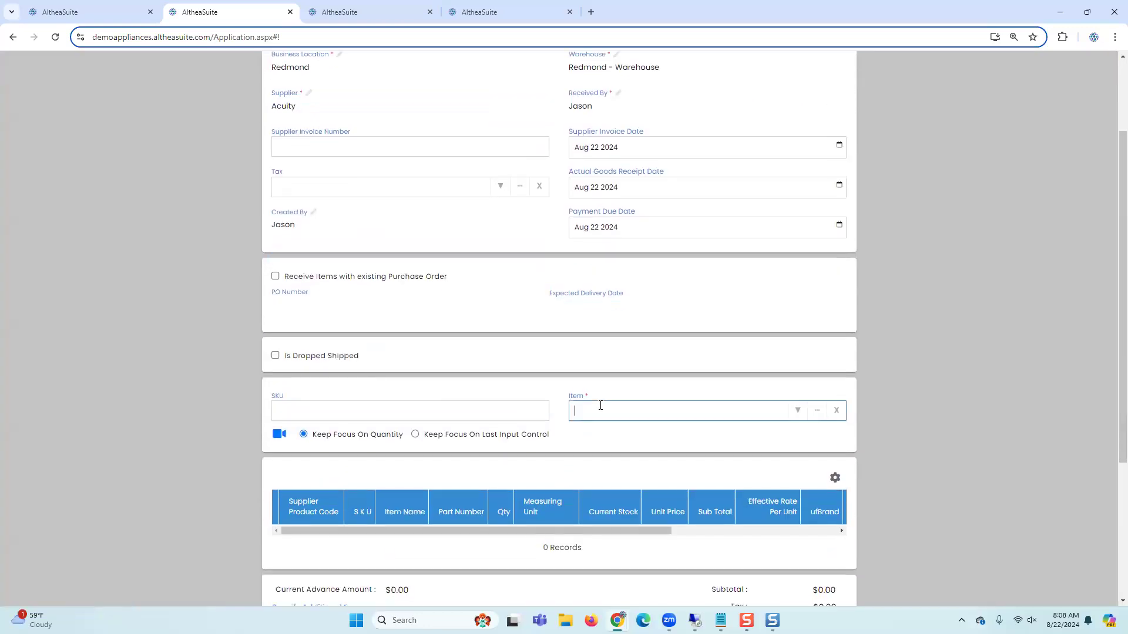
text(MVW5430MW)
click(609, 439)
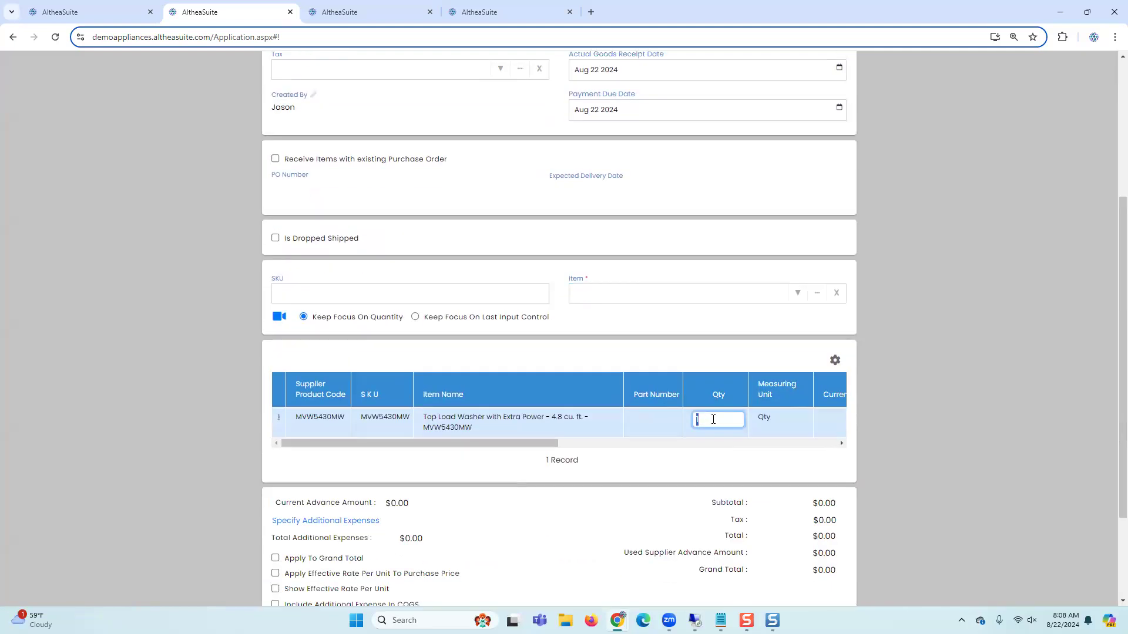
text(3)
drag(548, 444, 682, 446)
click(673, 417)
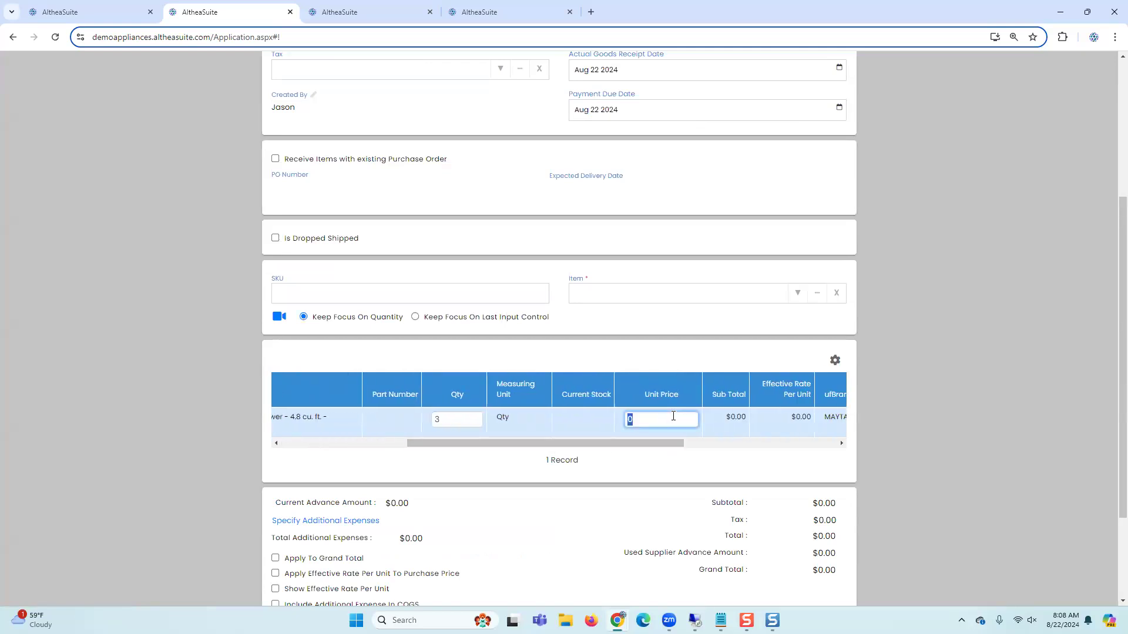
text(400)
click(670, 470)
Step: Create the purchase
scroll(728, 468, down, 1)
scroll(727, 469, down, 2)
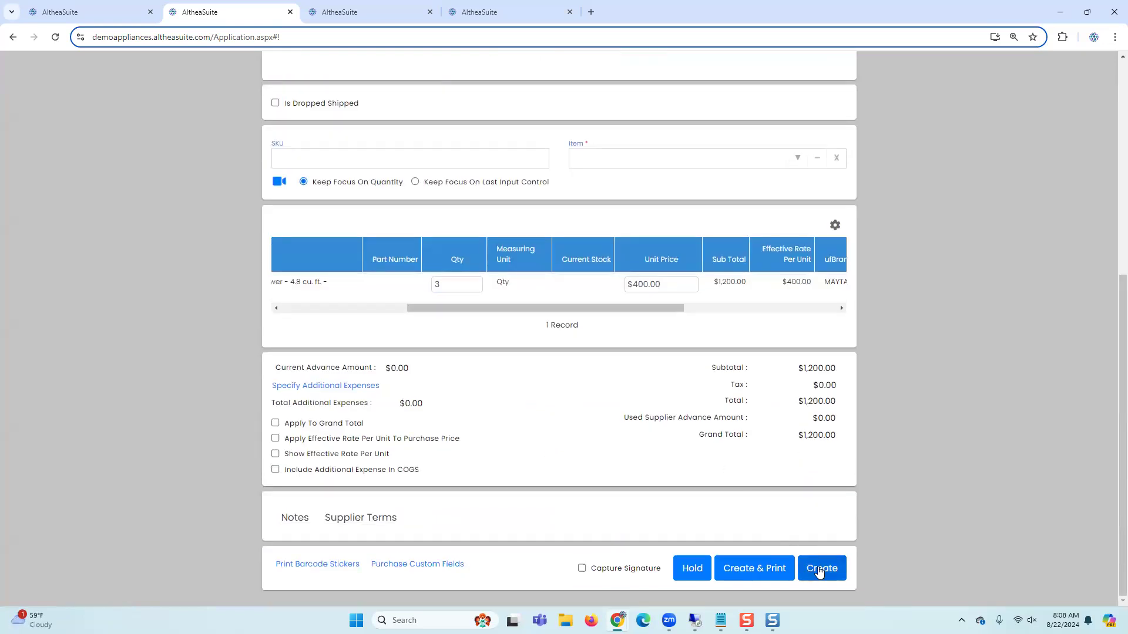
click(820, 568)
Step: Generate random serial numbers for the three washers, enter manufacturer serials 1234, 13566 and 56778, and save
click(652, 384)
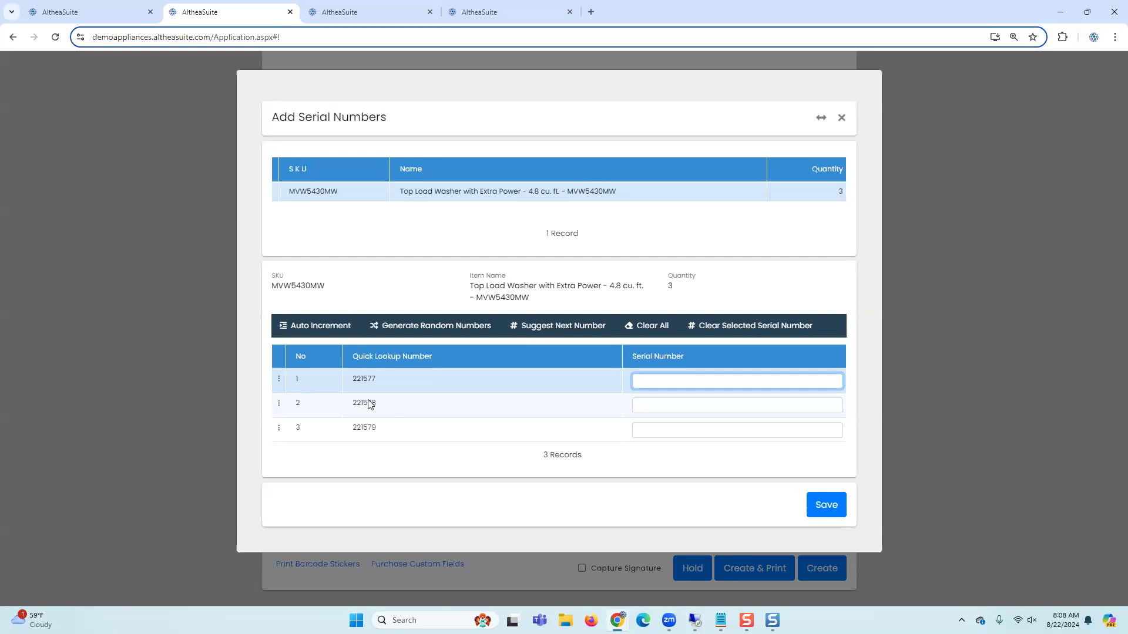
click(438, 326)
click(655, 324)
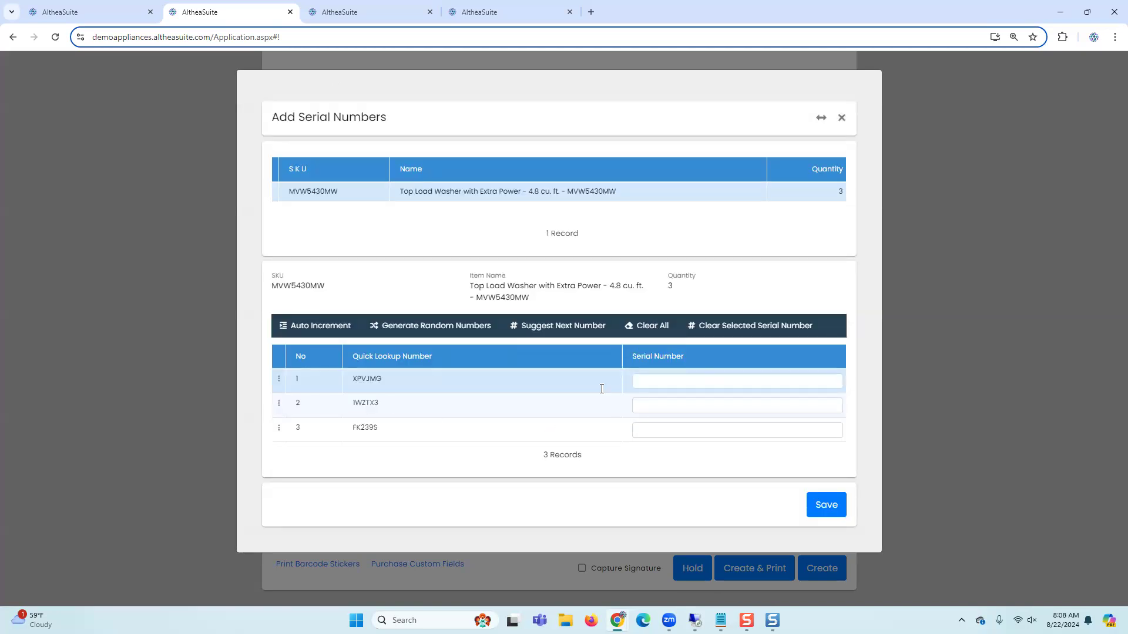
click(663, 411)
text(13566)
click(652, 430)
text(56778)
click(826, 508)
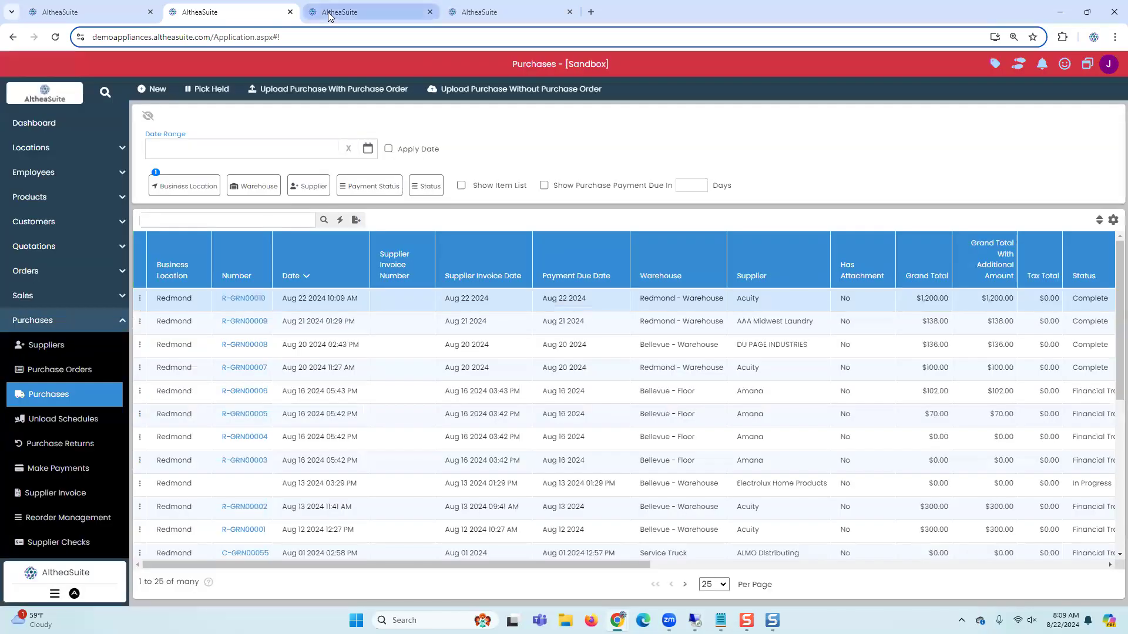
Step: Refresh the MVW5430MW serial numbers list and review the new serials' warehouse, status and purchase columns
click(337, 12)
click(488, 148)
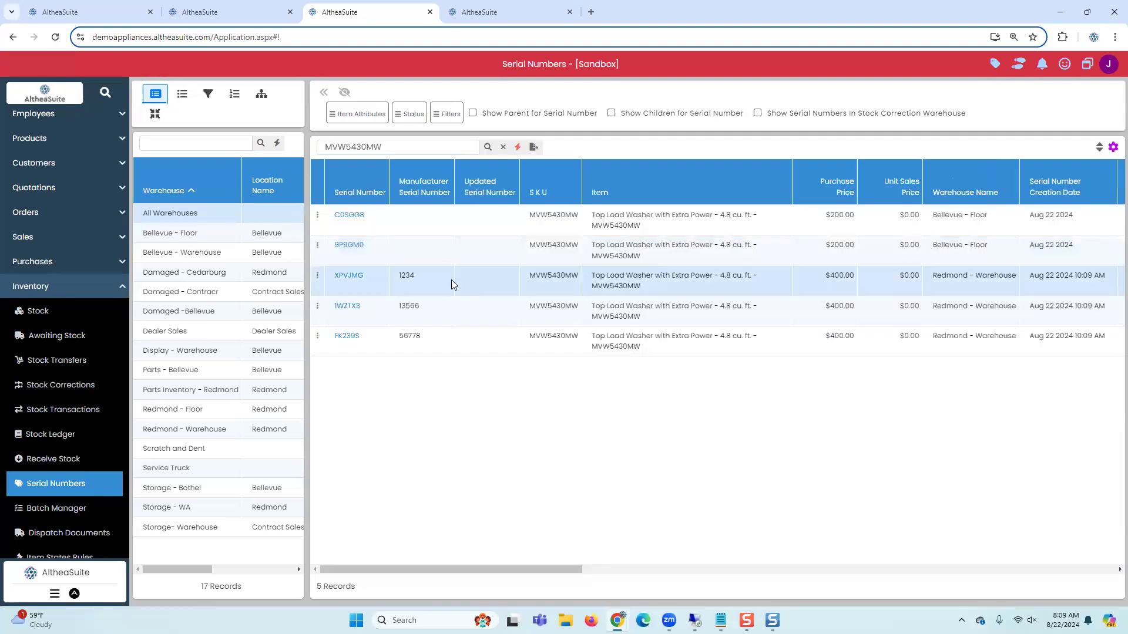
click(379, 248)
click(377, 281)
drag(420, 575, 933, 563)
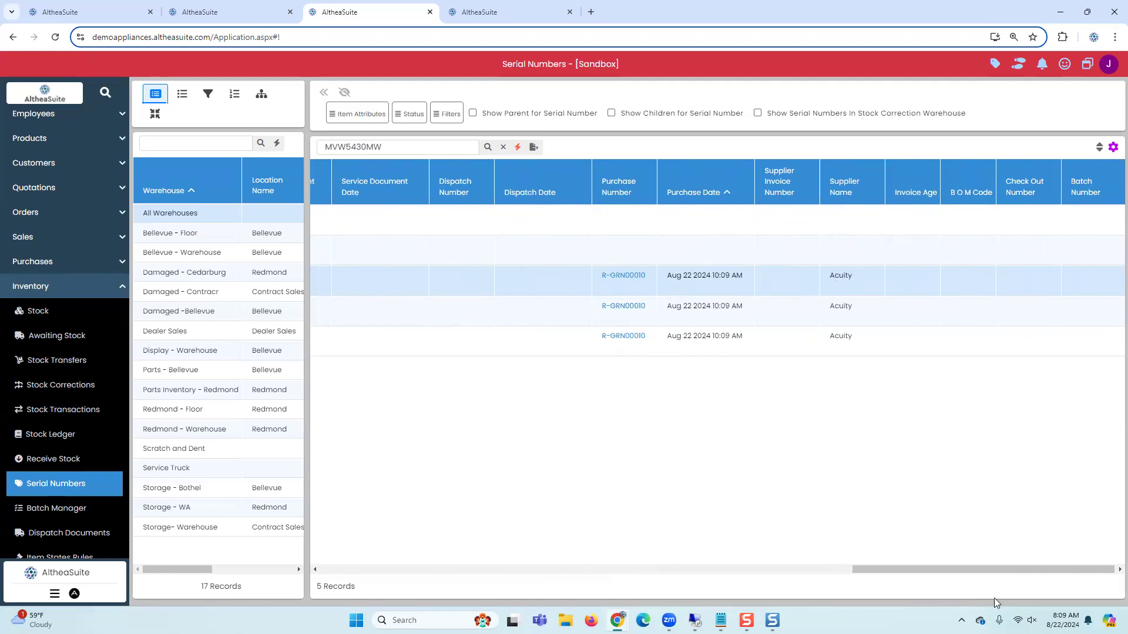
drag(954, 568, 496, 573)
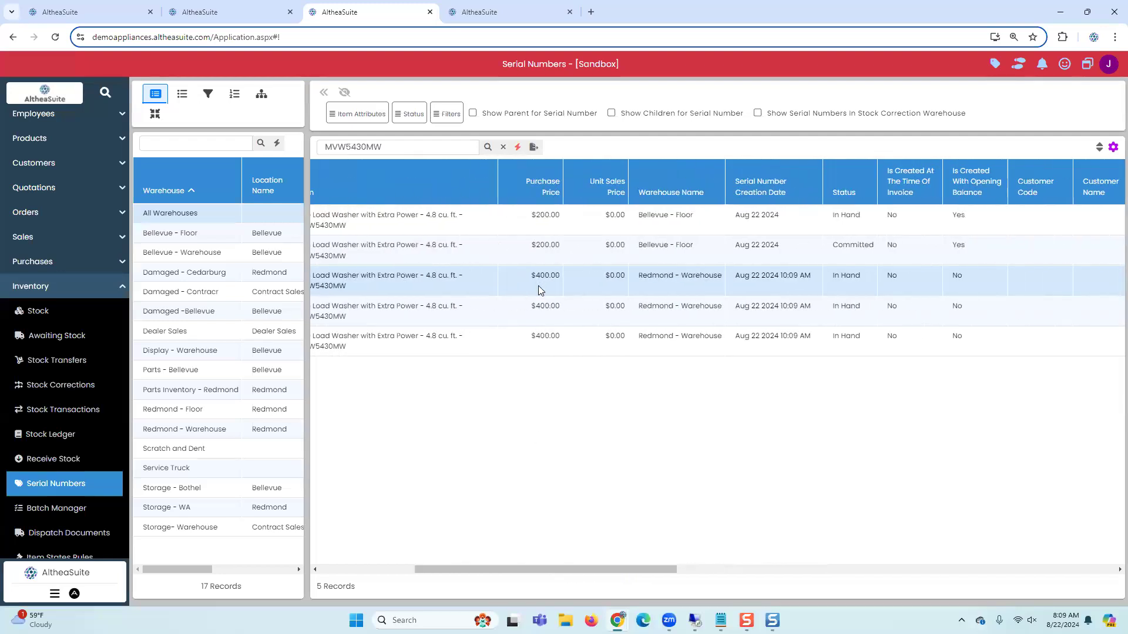
click(575, 293)
drag(474, 567, 380, 567)
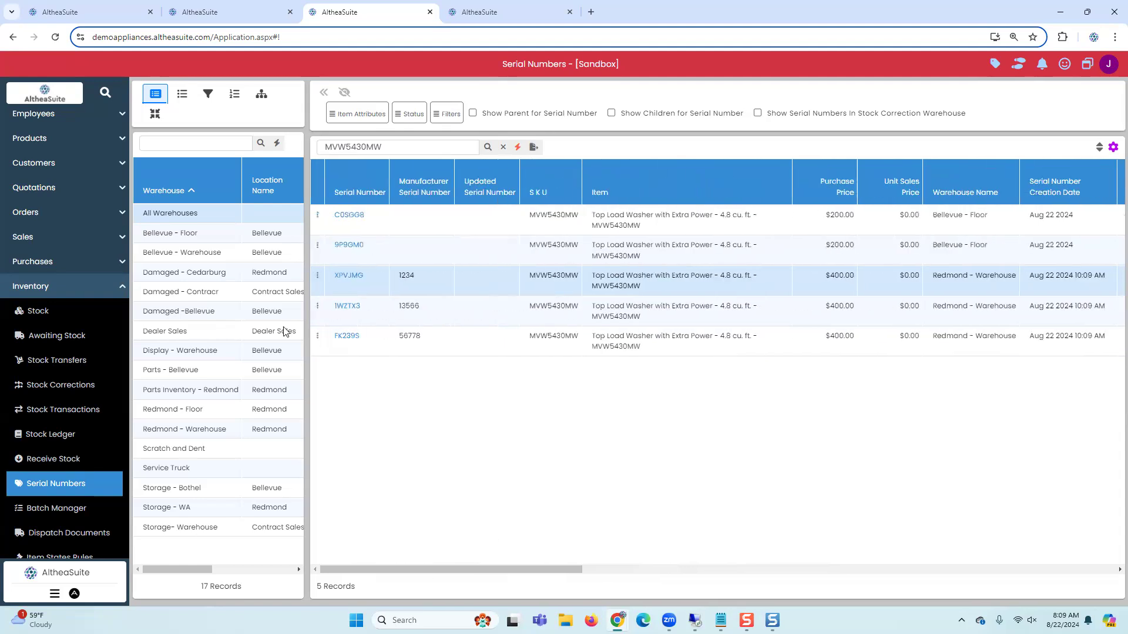
Step: Open the update form for serial 9P9GM0 and close it without changes
click(317, 246)
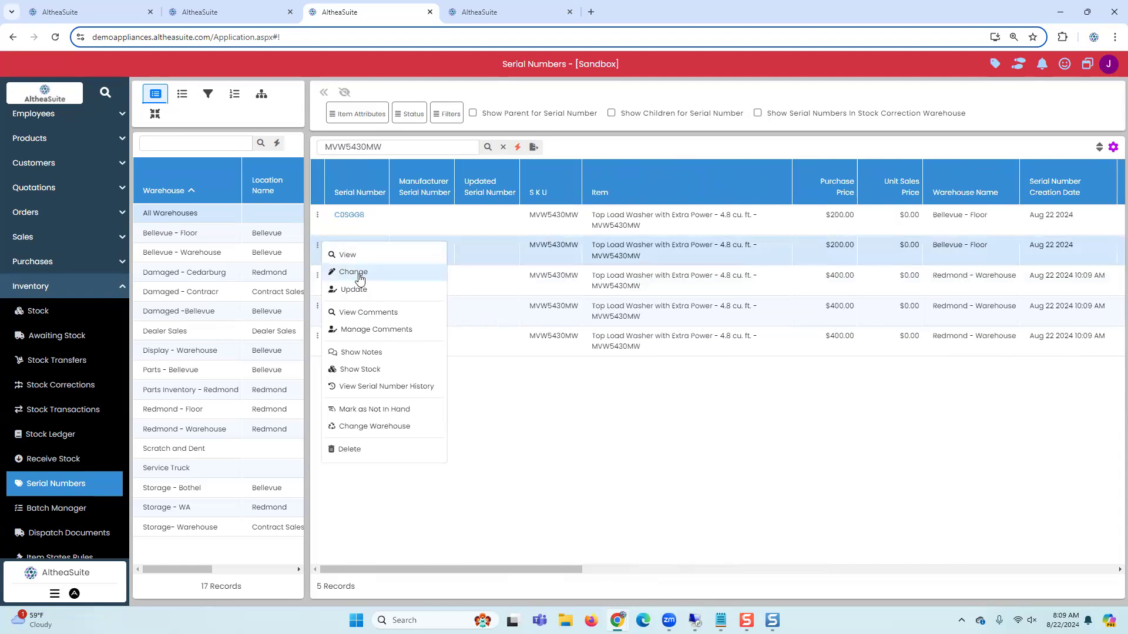
click(474, 262)
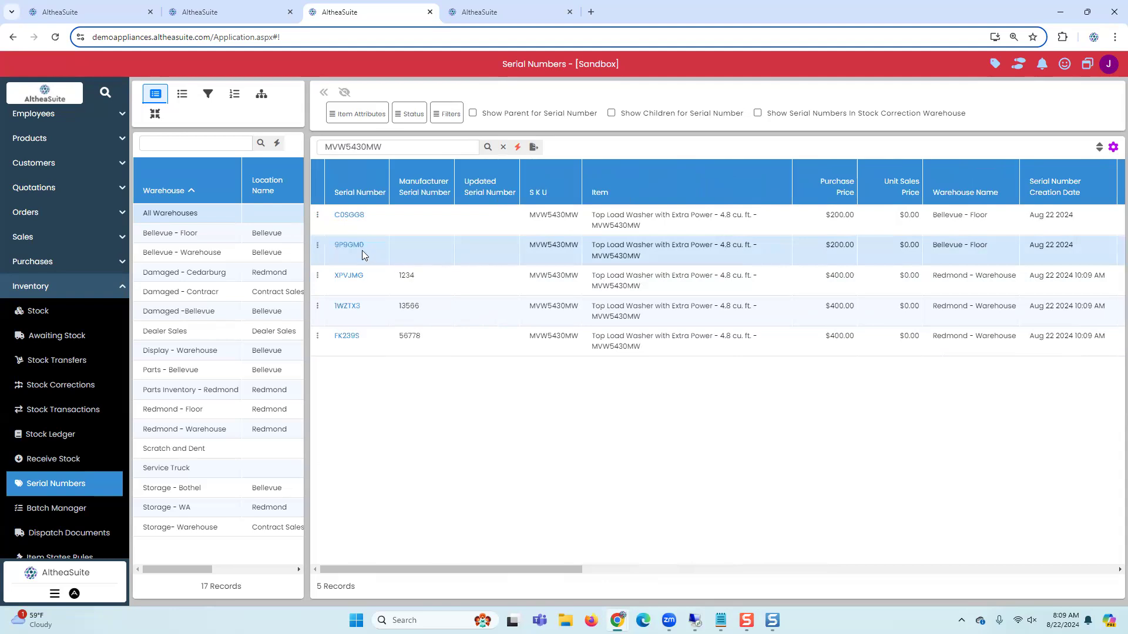
click(318, 245)
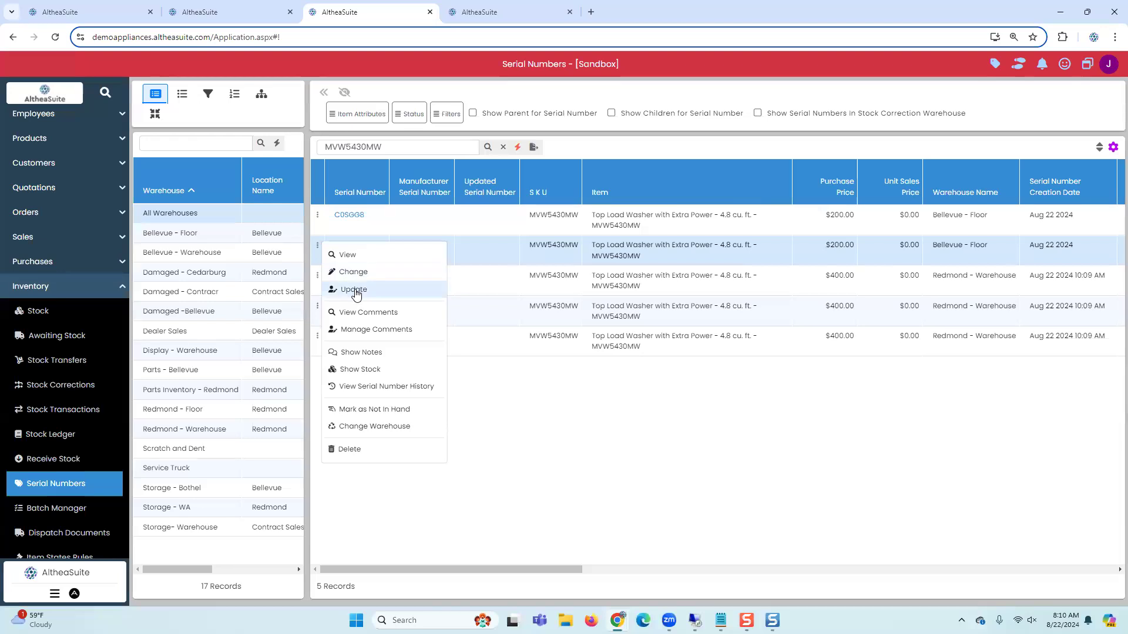
click(356, 294)
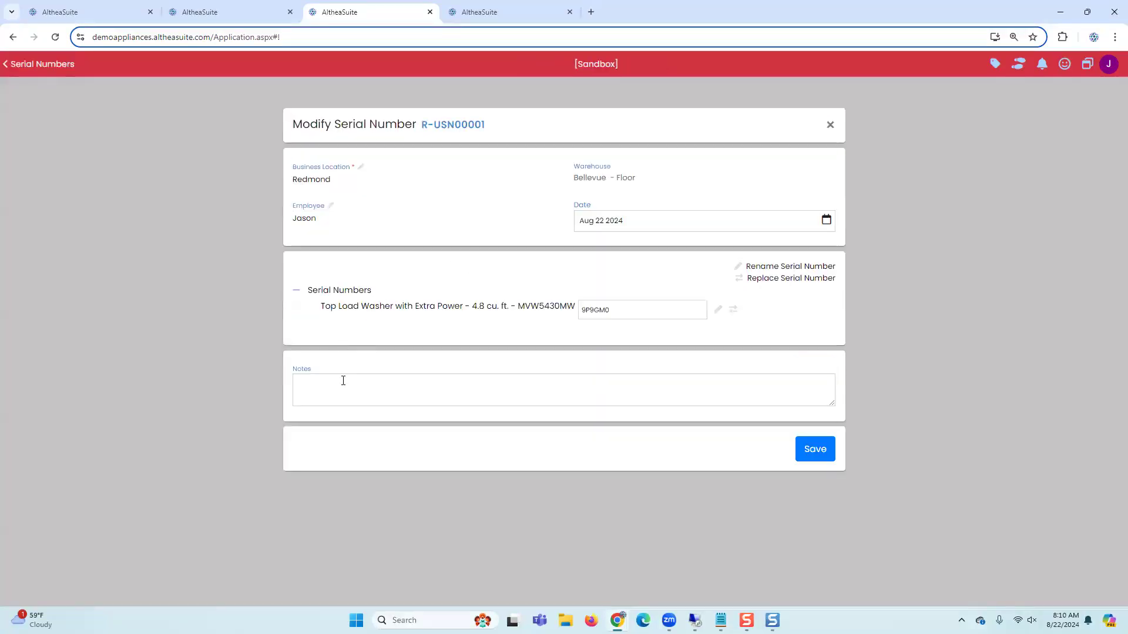
click(617, 310)
click(830, 126)
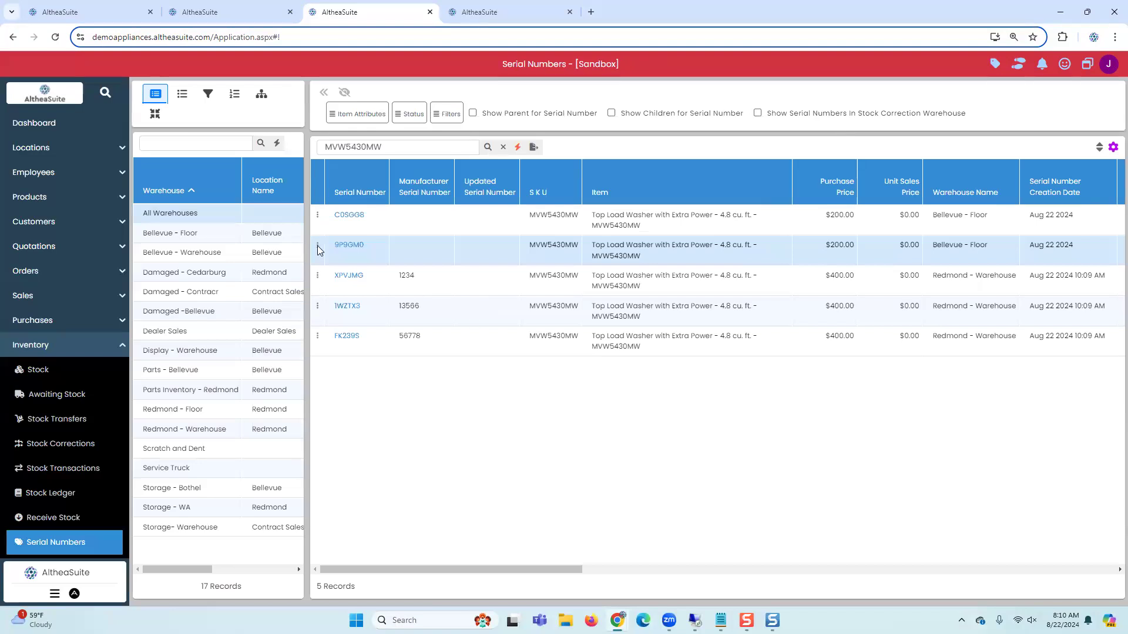
Step: Add the comment Damaged to serial 9P9GM0 and close the comments window
click(318, 247)
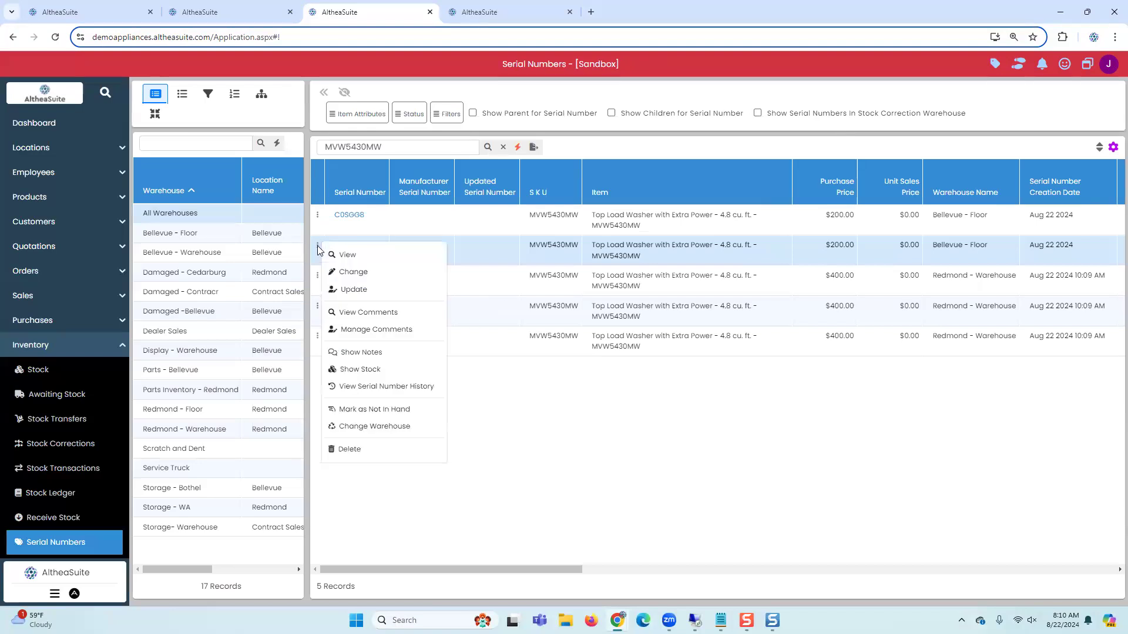
click(362, 330)
click(390, 347)
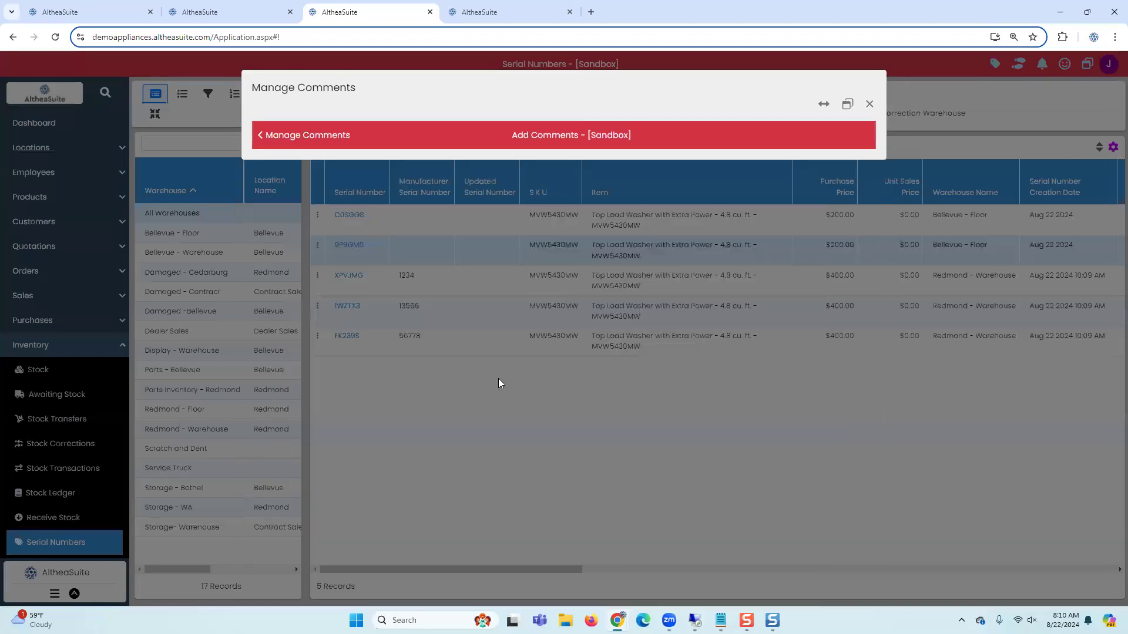
click(503, 259)
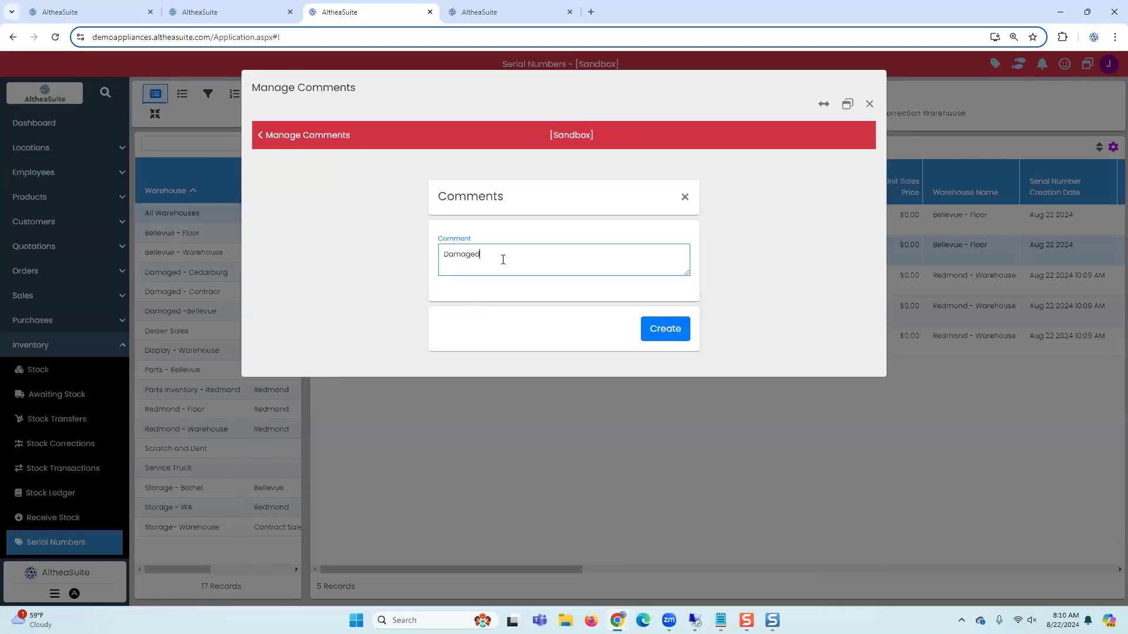
click(662, 332)
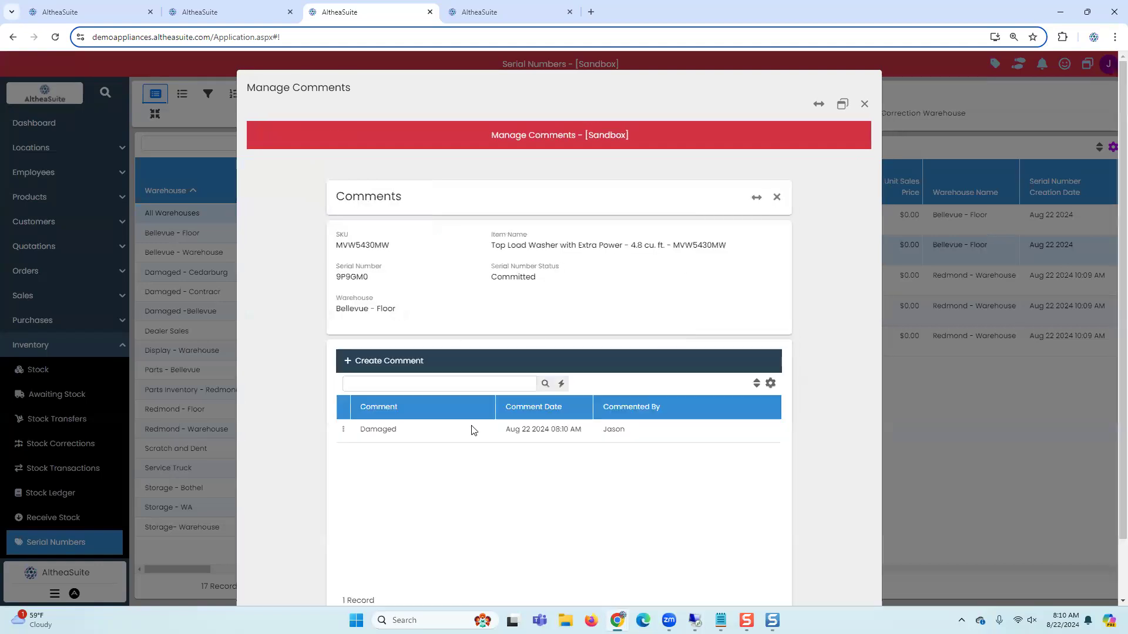
click(865, 106)
Step: View the notes for serial 9P9GM0 and look over its other available actions
click(317, 244)
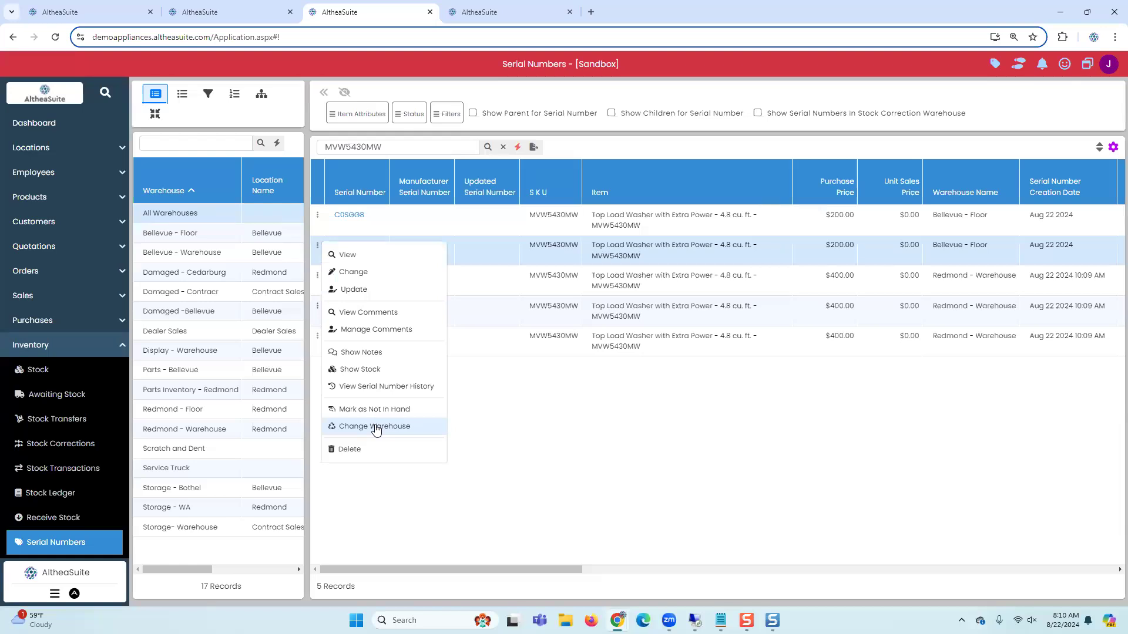
click(372, 360)
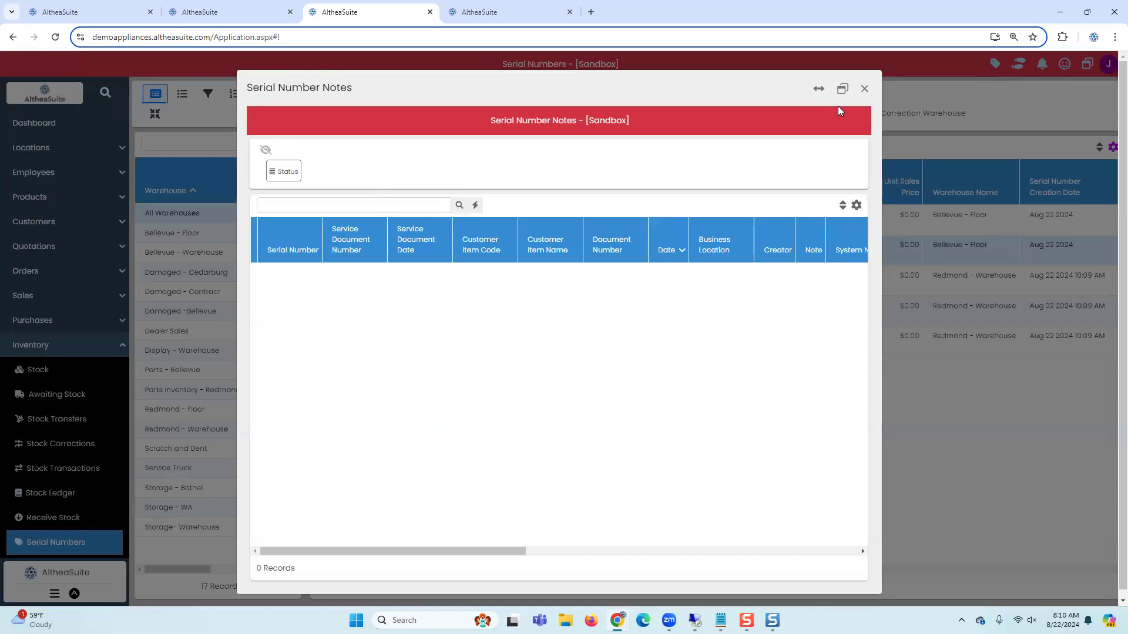
click(864, 89)
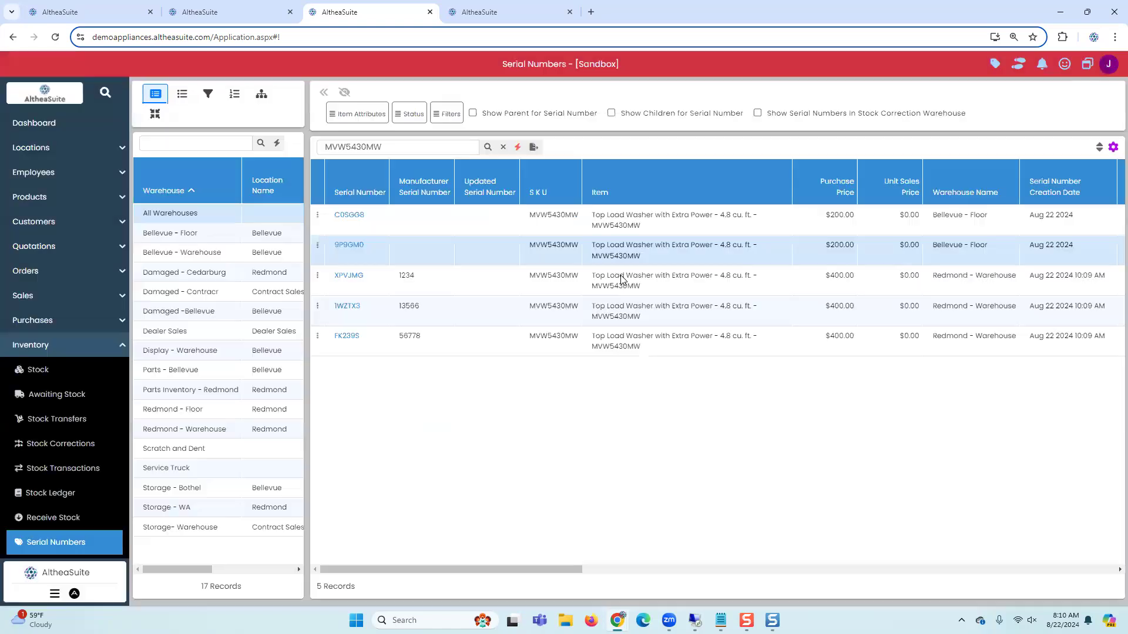
click(318, 247)
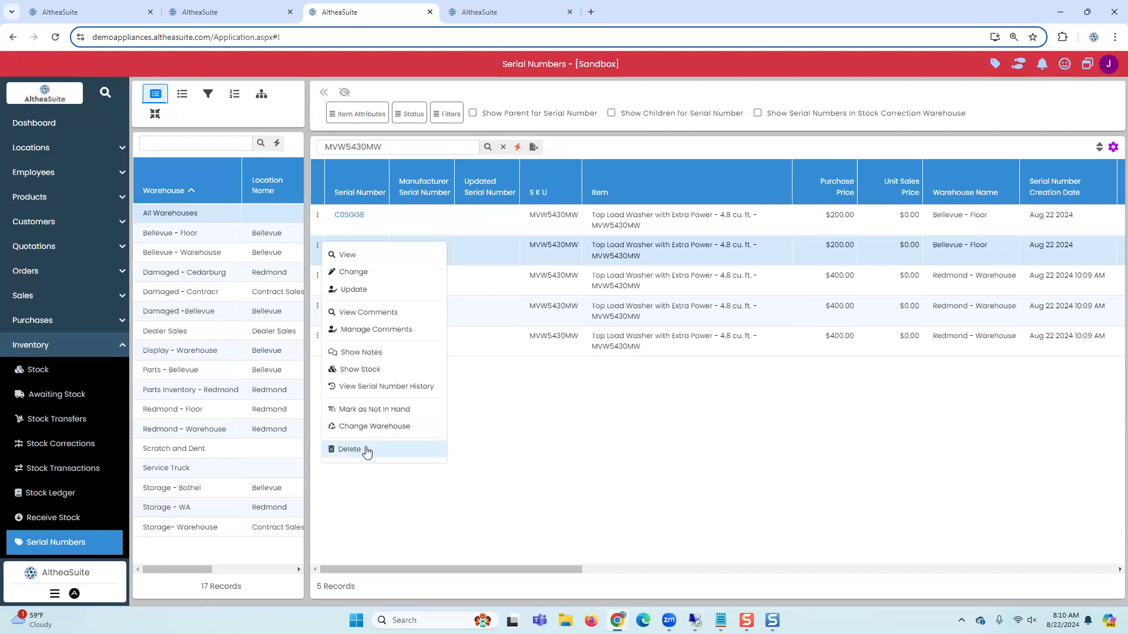
click(473, 346)
Step: Open the Orders list and review the actions available for order R-O00028
click(241, 18)
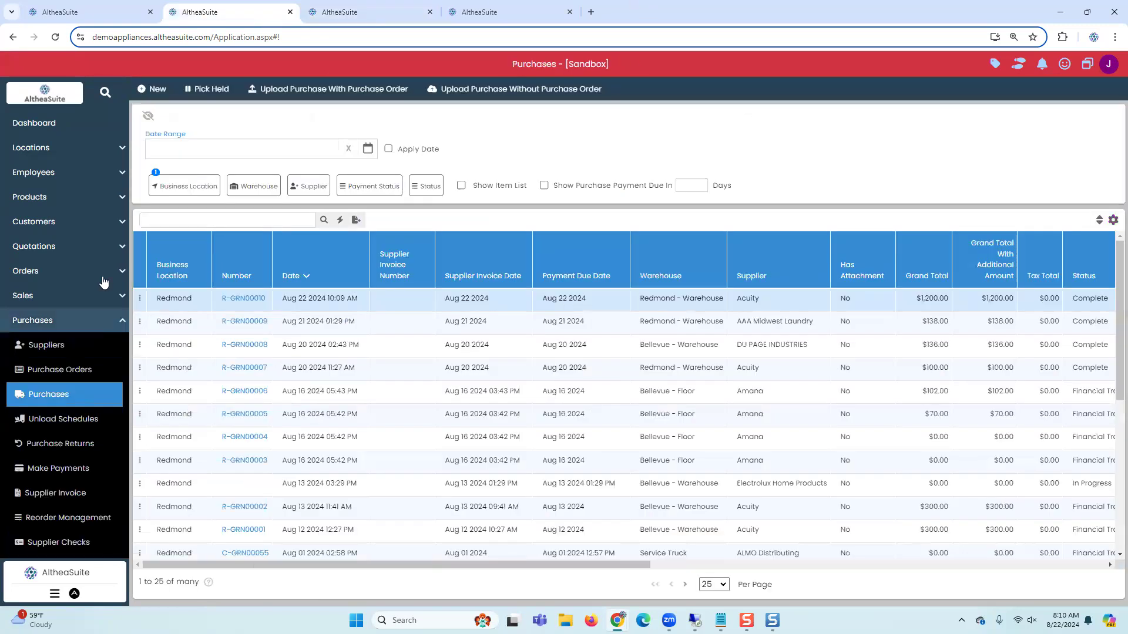
click(39, 276)
click(38, 296)
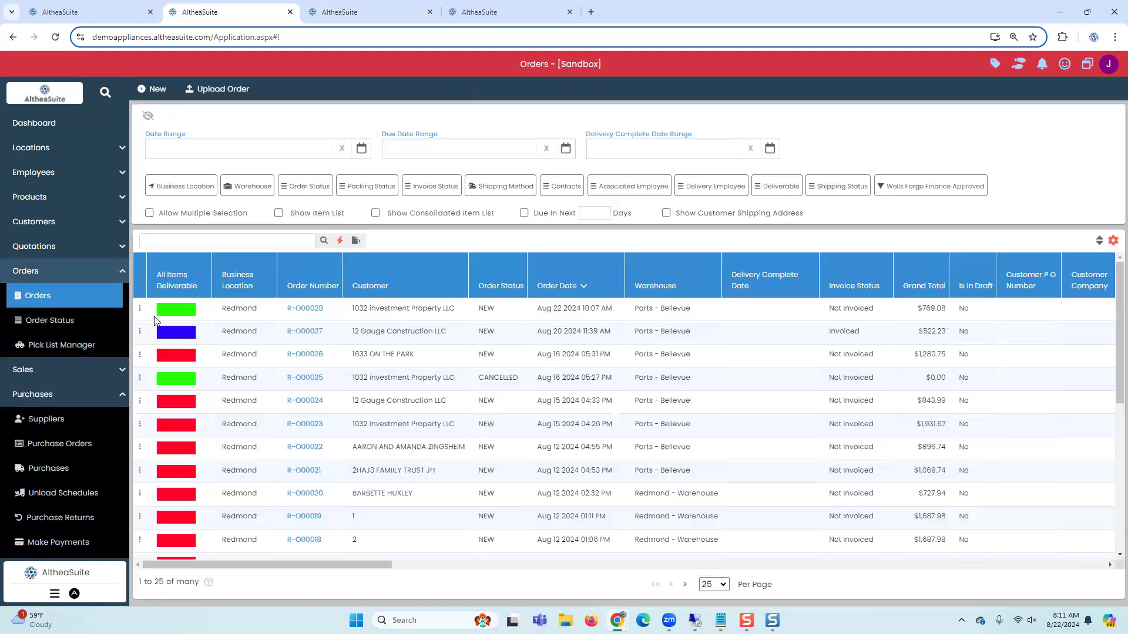
click(140, 308)
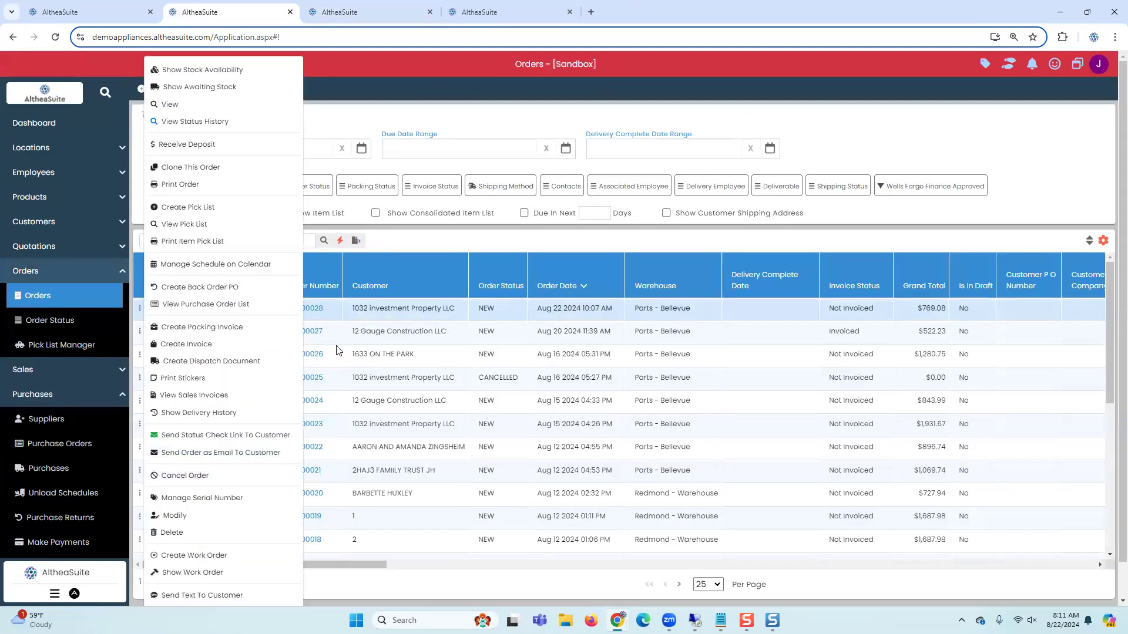
click(333, 312)
Step: Search Pending Deliveries for order R-O00028
scroll(51, 434, down, 1)
scroll(51, 434, down, 3)
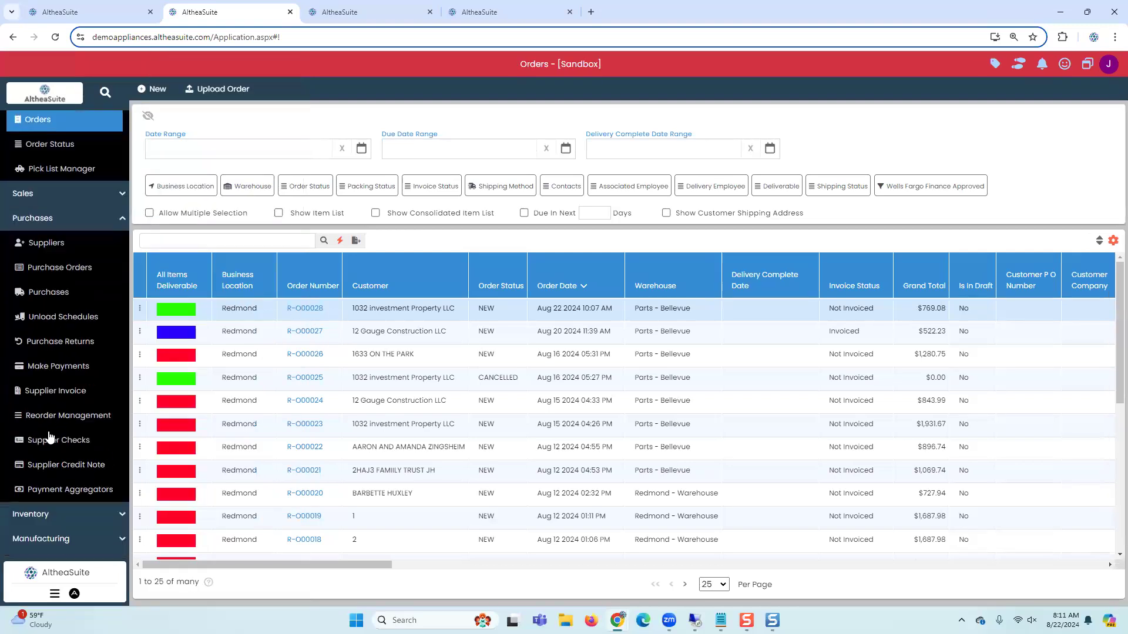
scroll(43, 464, down, 1)
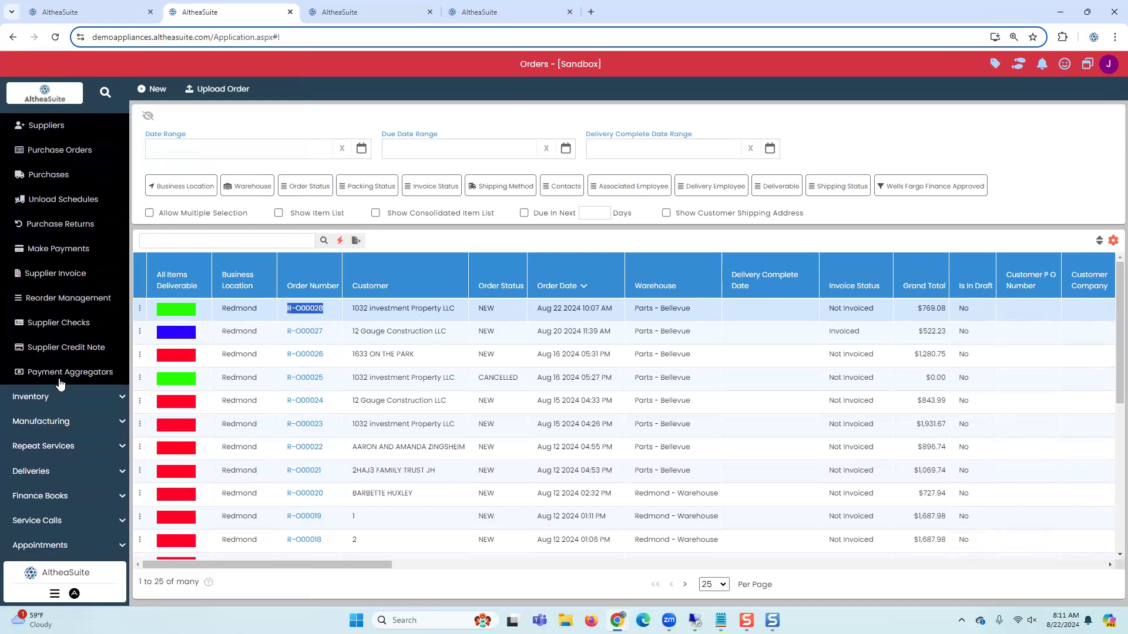
click(49, 472)
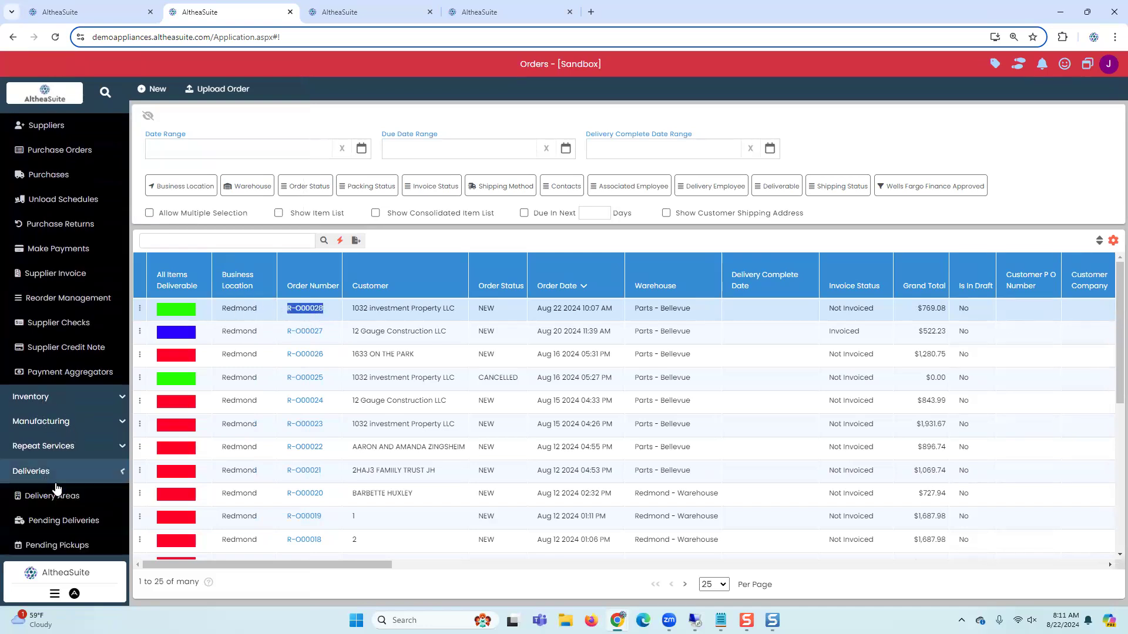
scroll(58, 411, down, 2)
click(61, 403)
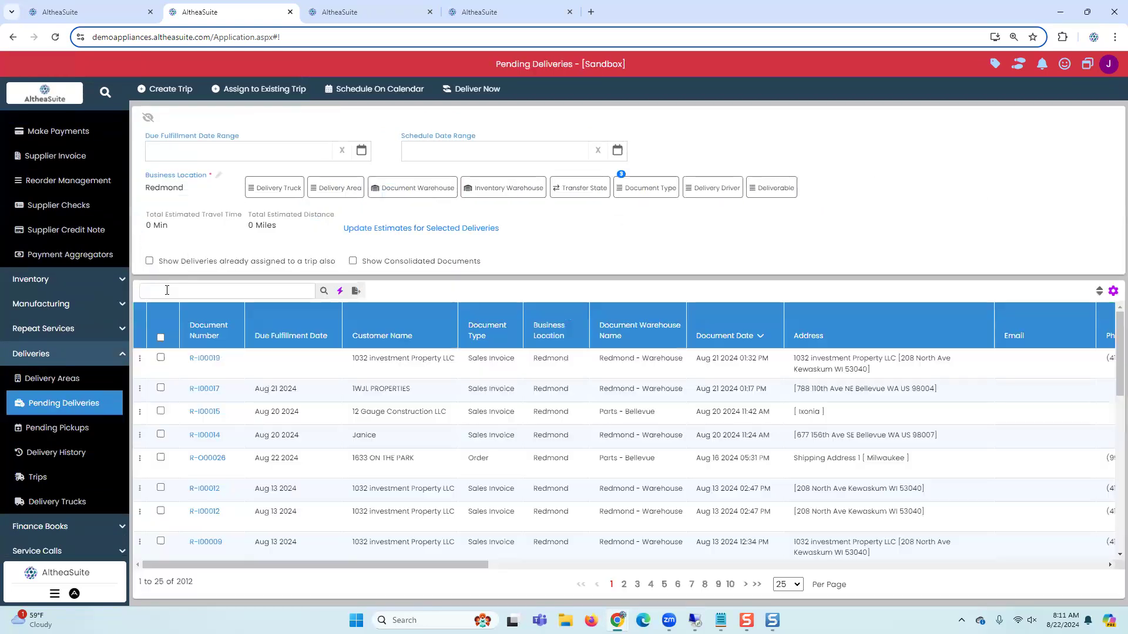
click(224, 292)
text(R-O00028)
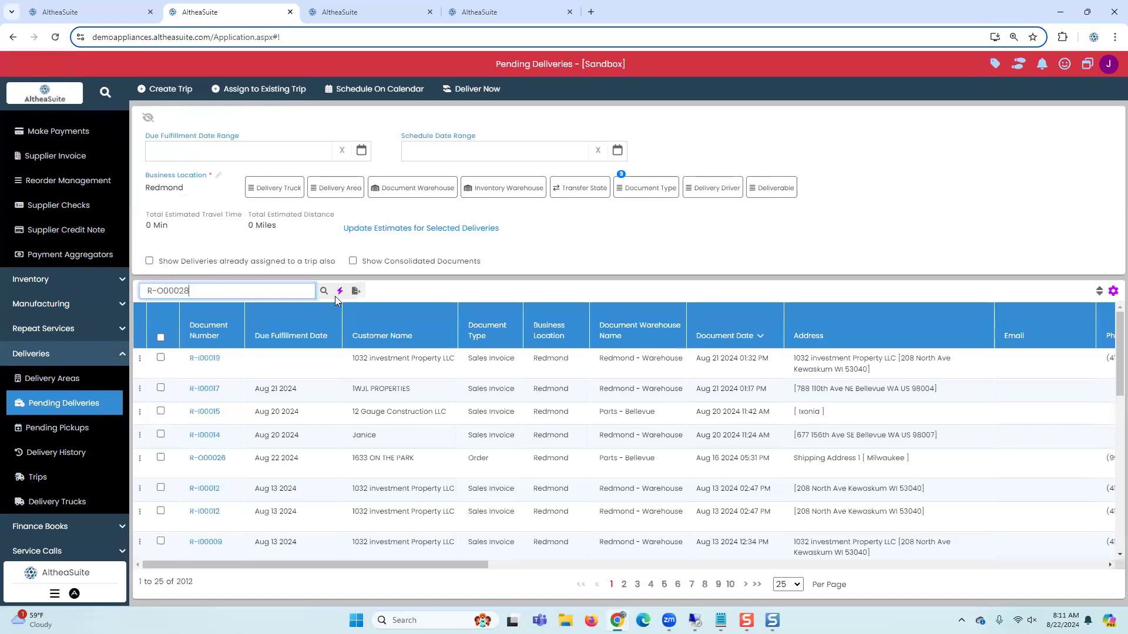
click(324, 291)
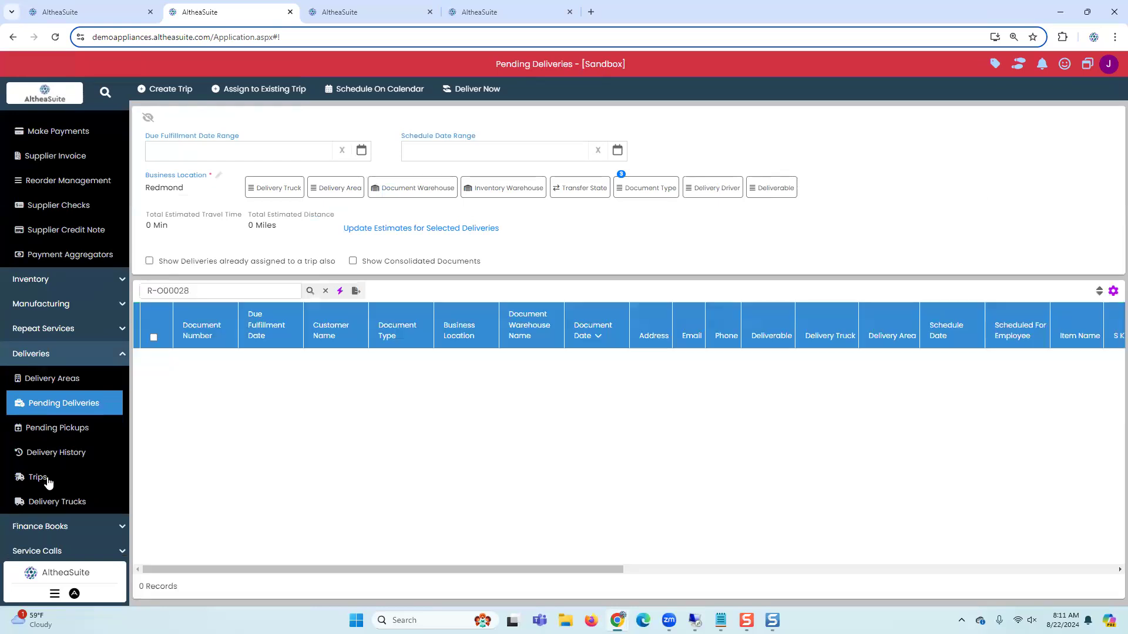
Step: Search Trips for order R-O00028 with delivery stops shown and review the trip row's actions
click(37, 478)
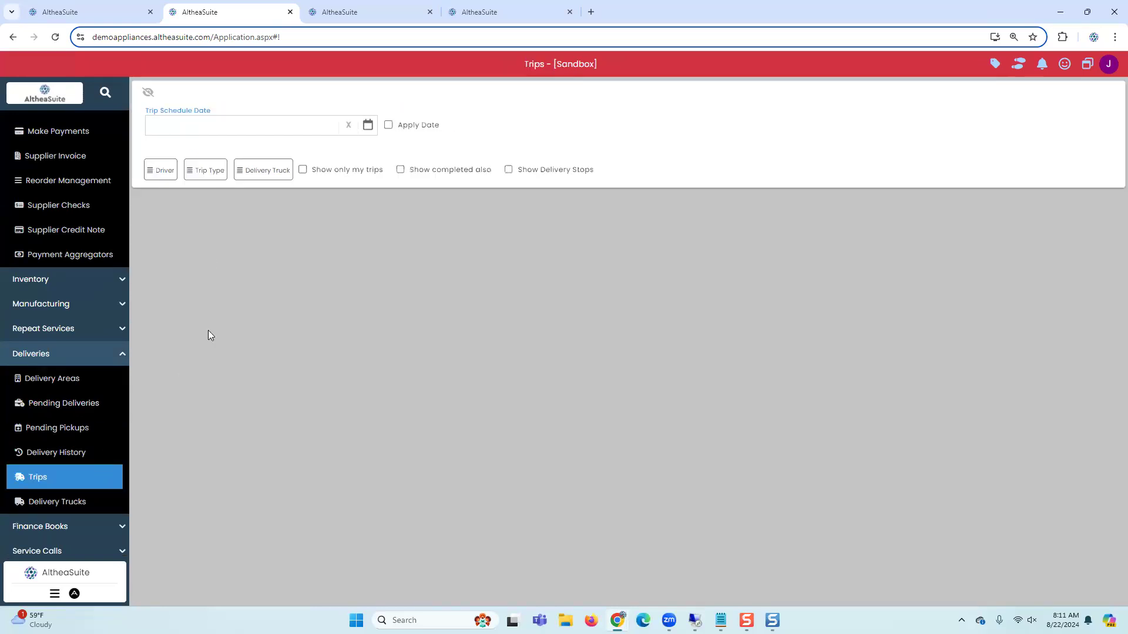
click(258, 205)
click(541, 175)
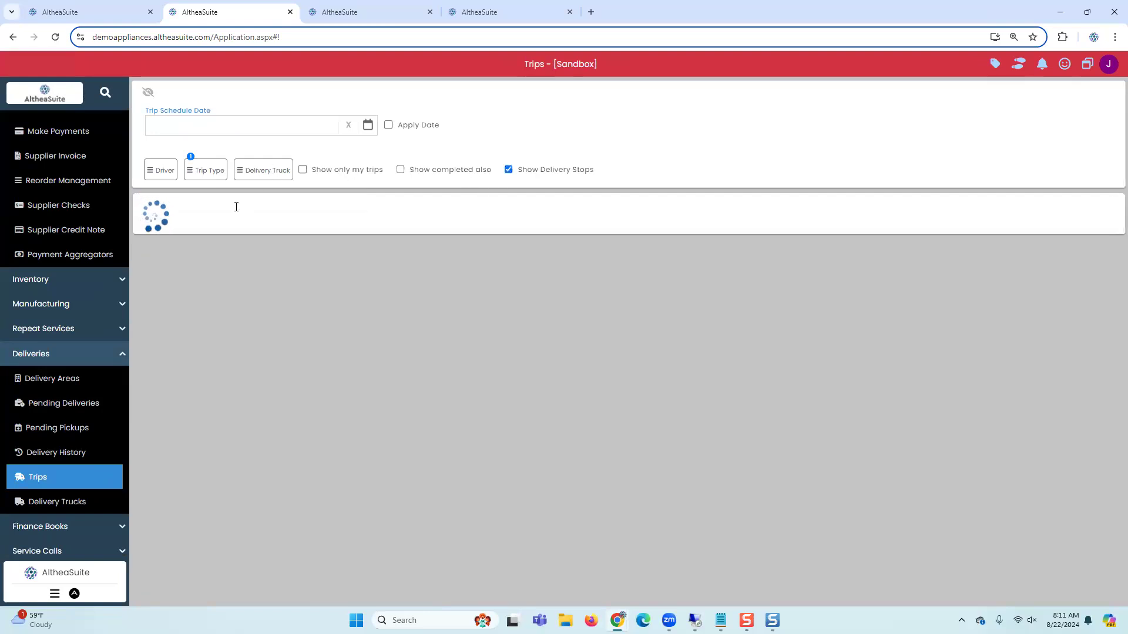
click(279, 206)
text(R-O00028)
click(324, 204)
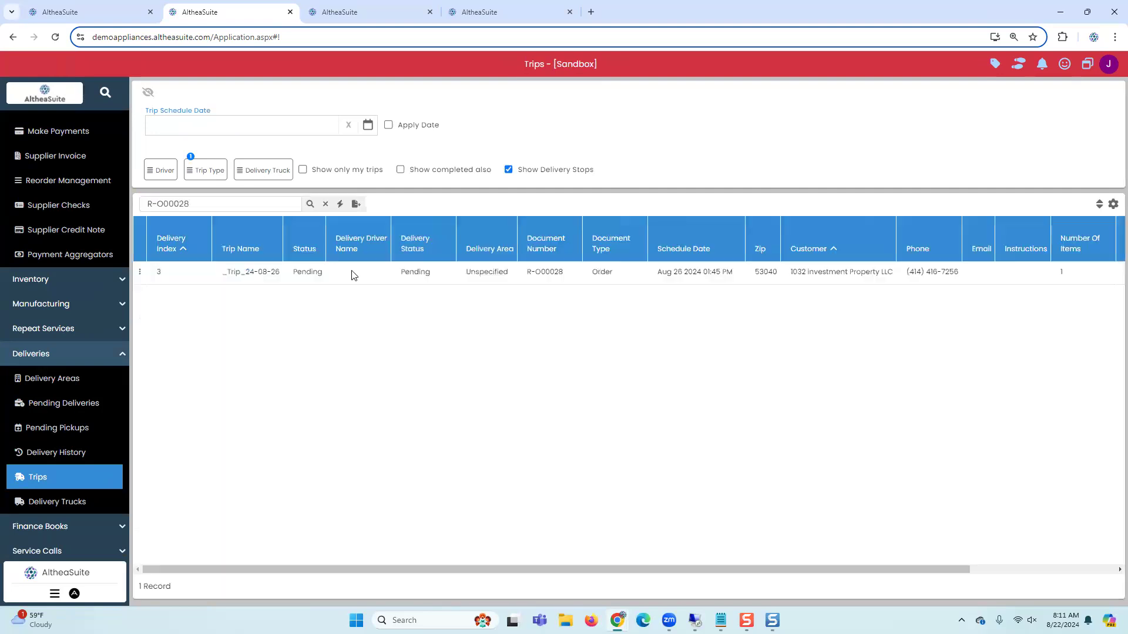
click(141, 272)
click(172, 344)
click(464, 204)
click(433, 174)
Step: Create an invoice from order R-O00028 and mark its washer line as delivered
scroll(45, 255, up, 4)
scroll(45, 255, up, 3)
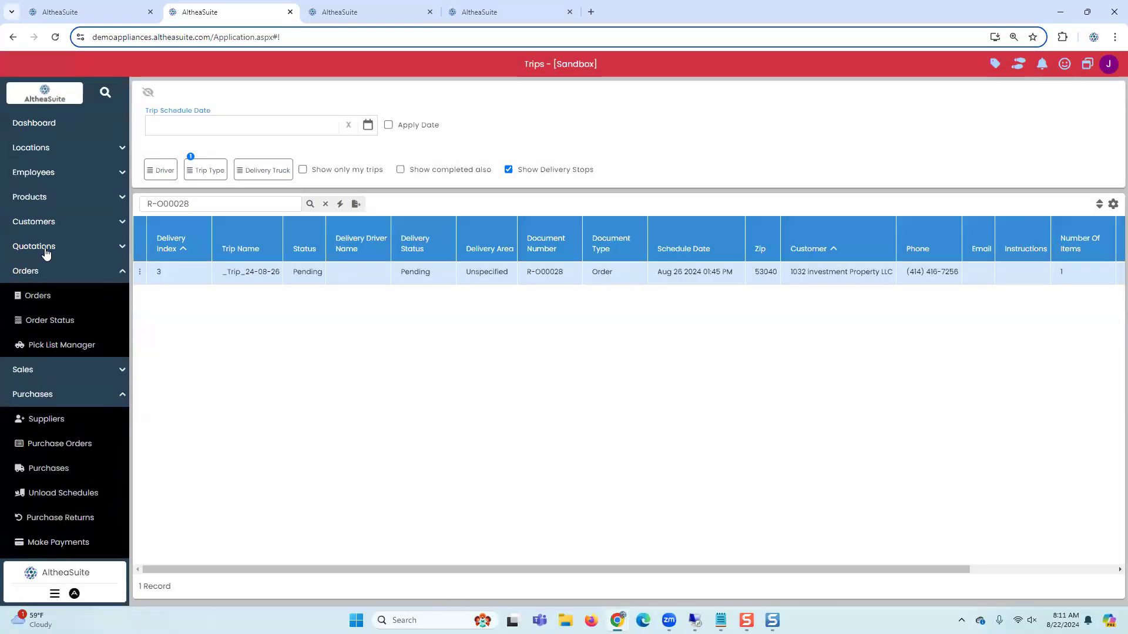
click(38, 294)
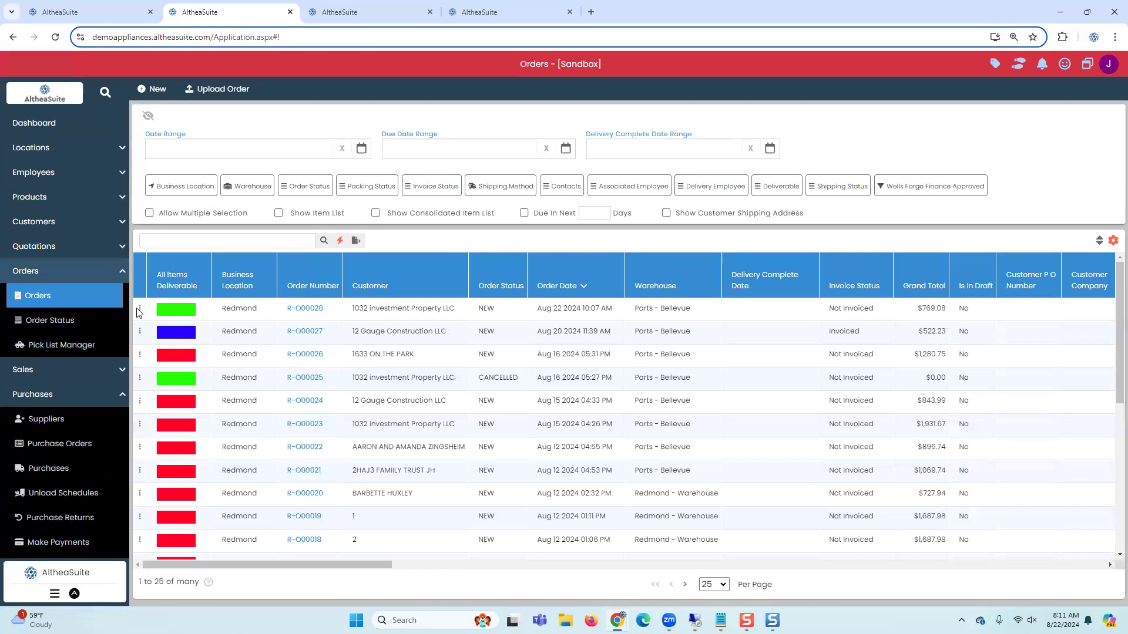
click(140, 310)
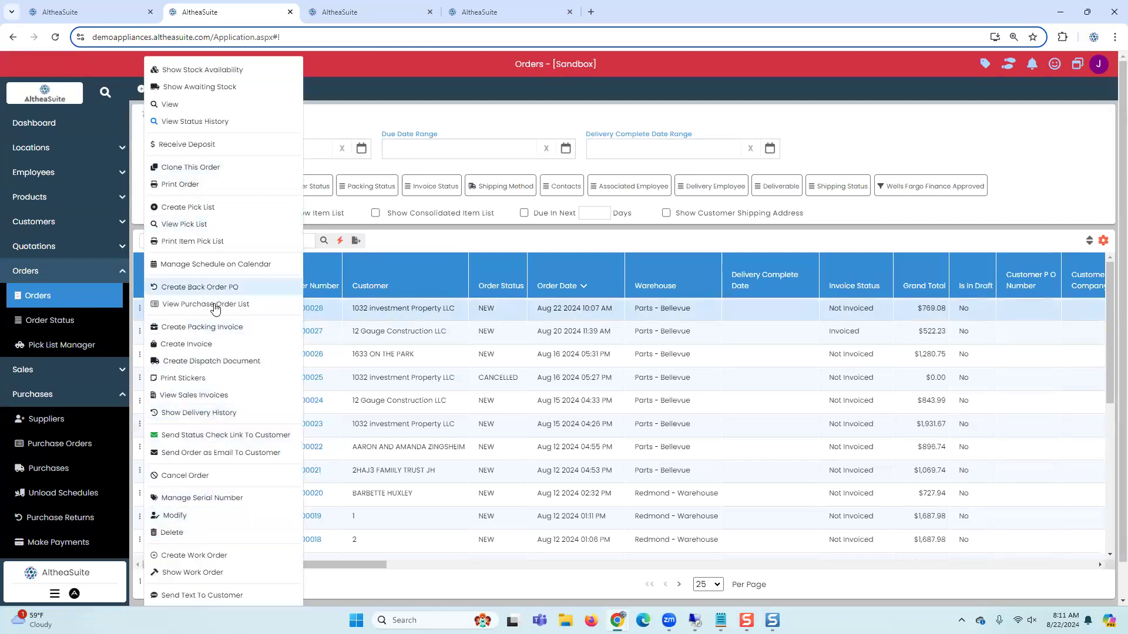
click(202, 345)
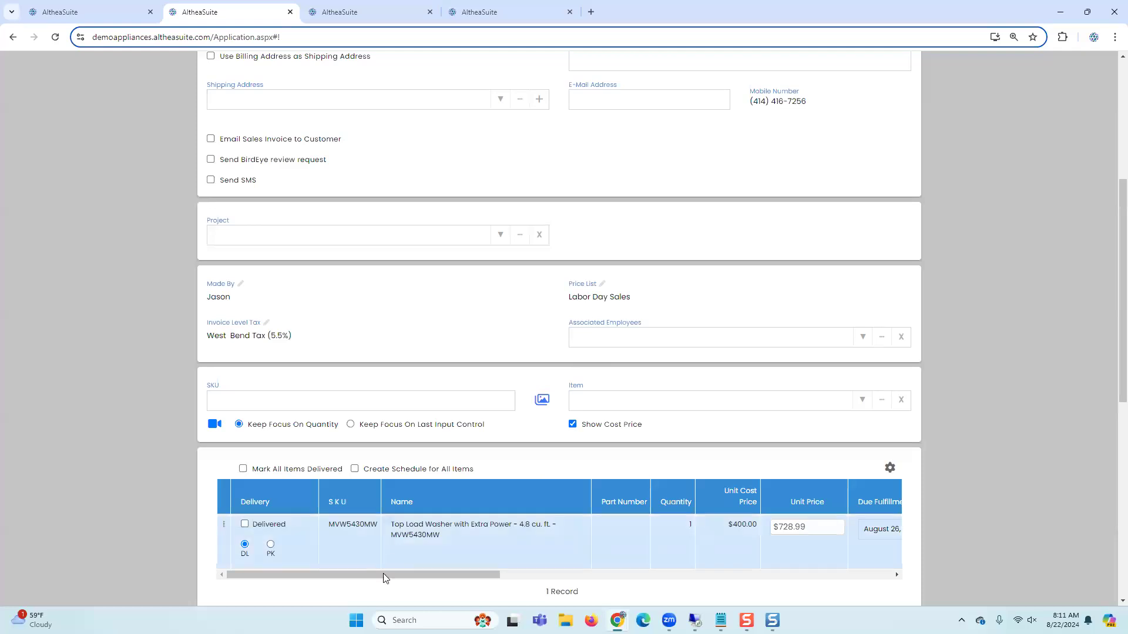
drag(388, 579, 422, 576)
scroll(431, 559, down, 3)
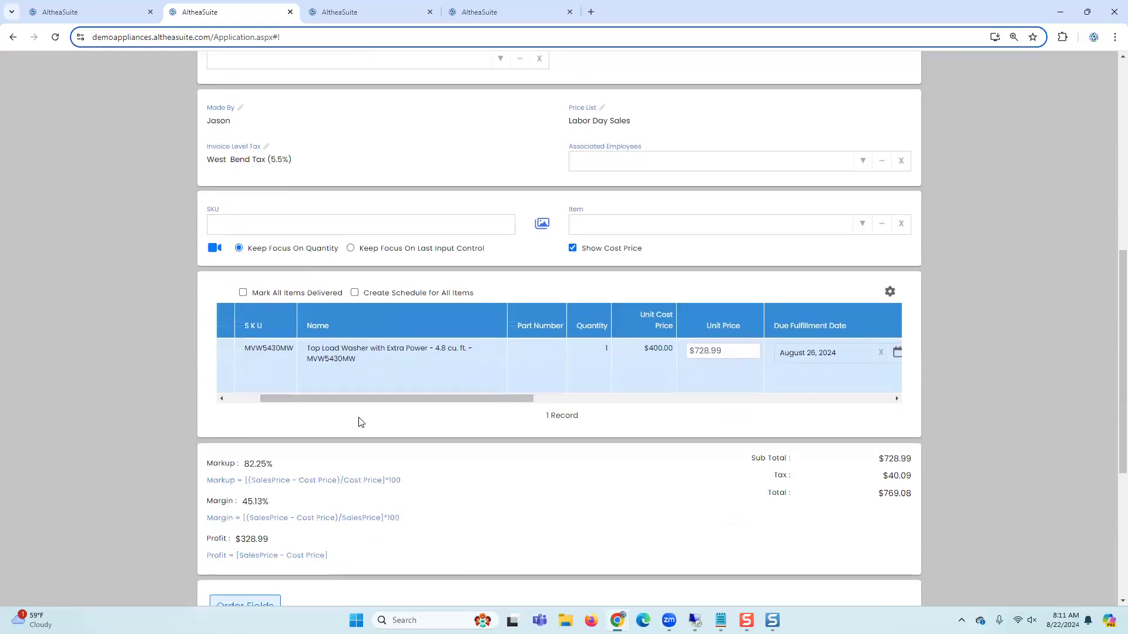
drag(332, 404, 299, 404)
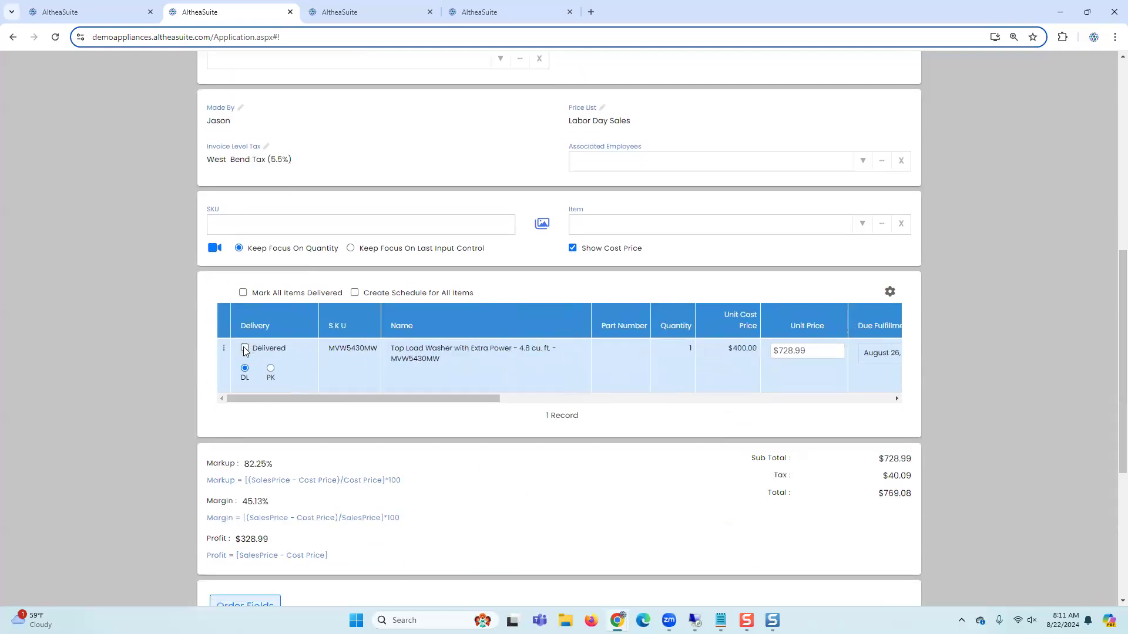
click(245, 349)
Step: Pay the invoice's full amount in cash and save the payment
scroll(263, 387, down, 5)
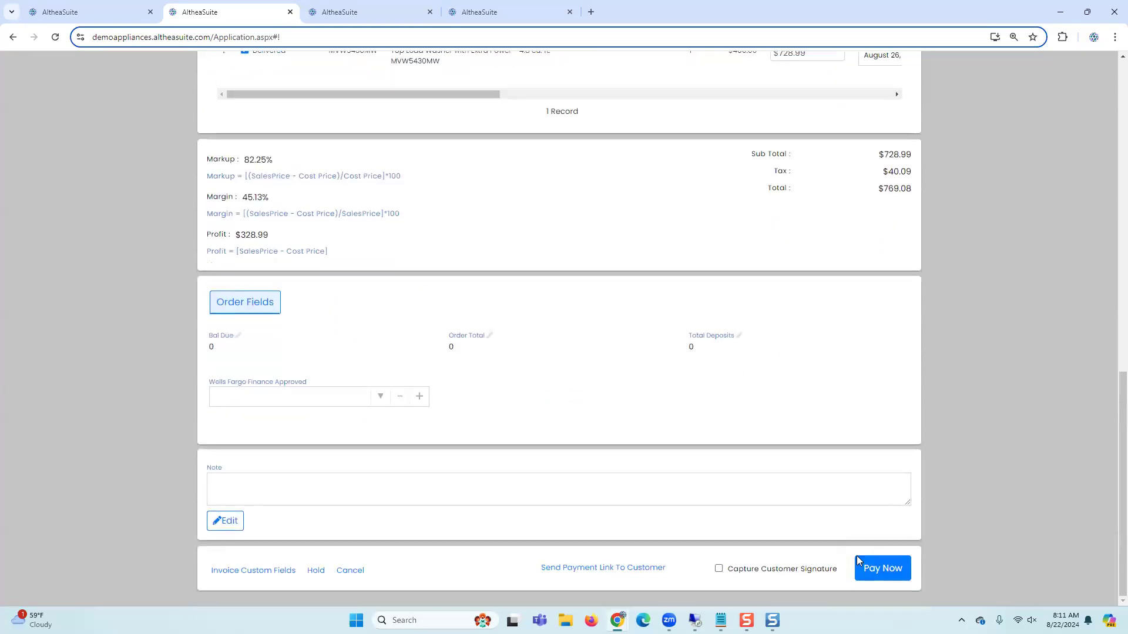
click(872, 569)
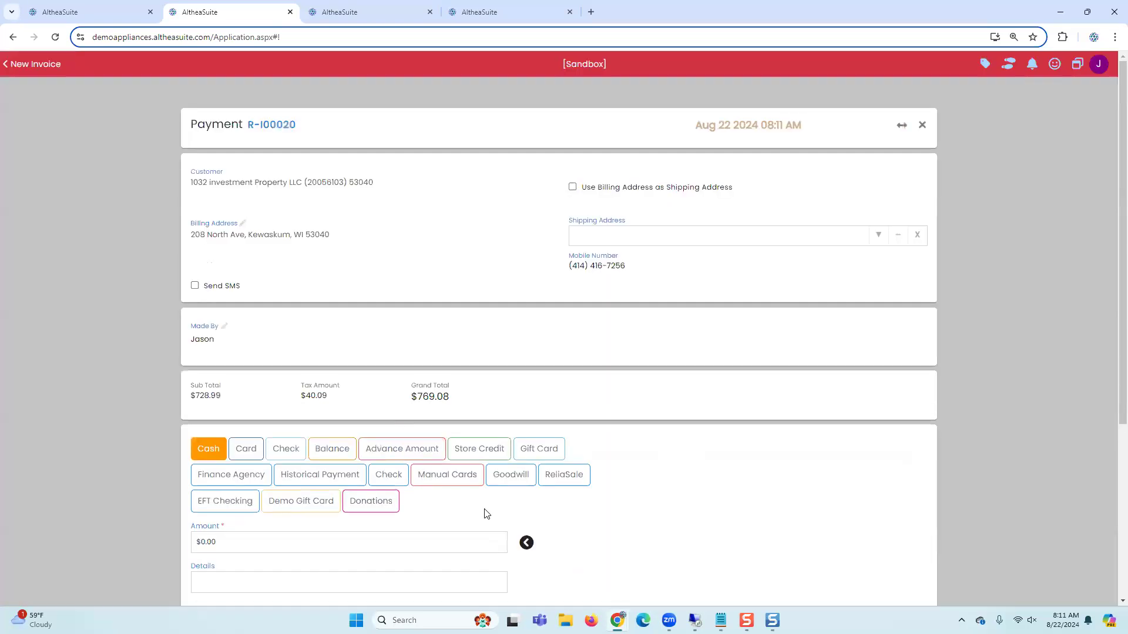
click(526, 543)
scroll(715, 470, down, 6)
click(904, 567)
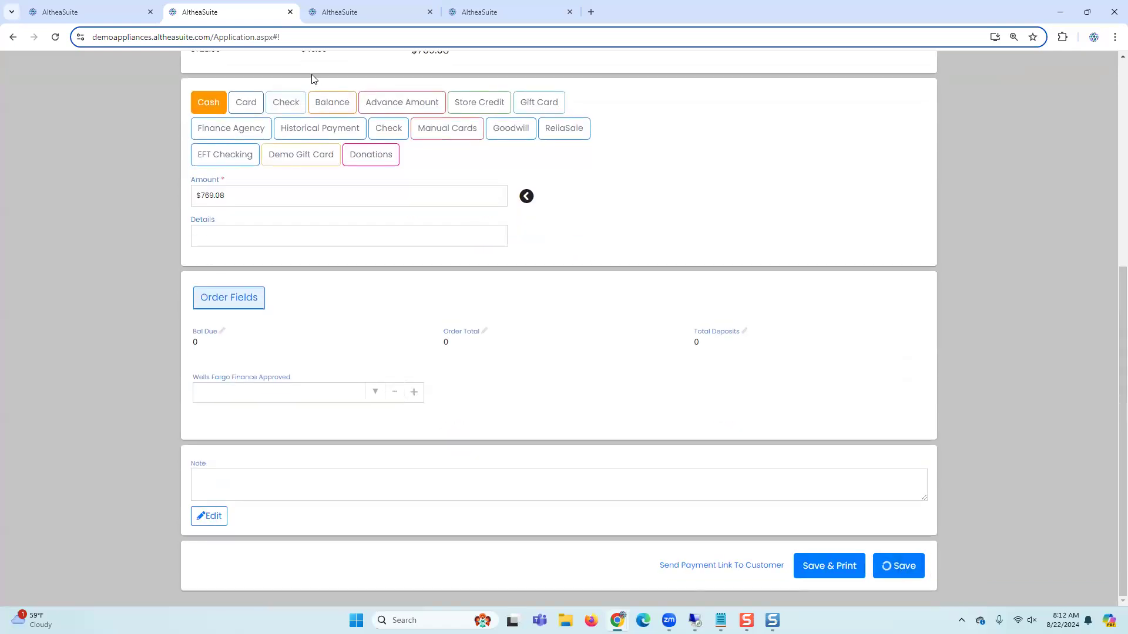
Step: Refresh the MVW5430MW serial number list and review serial 9P9GM0's details across its columns
click(356, 13)
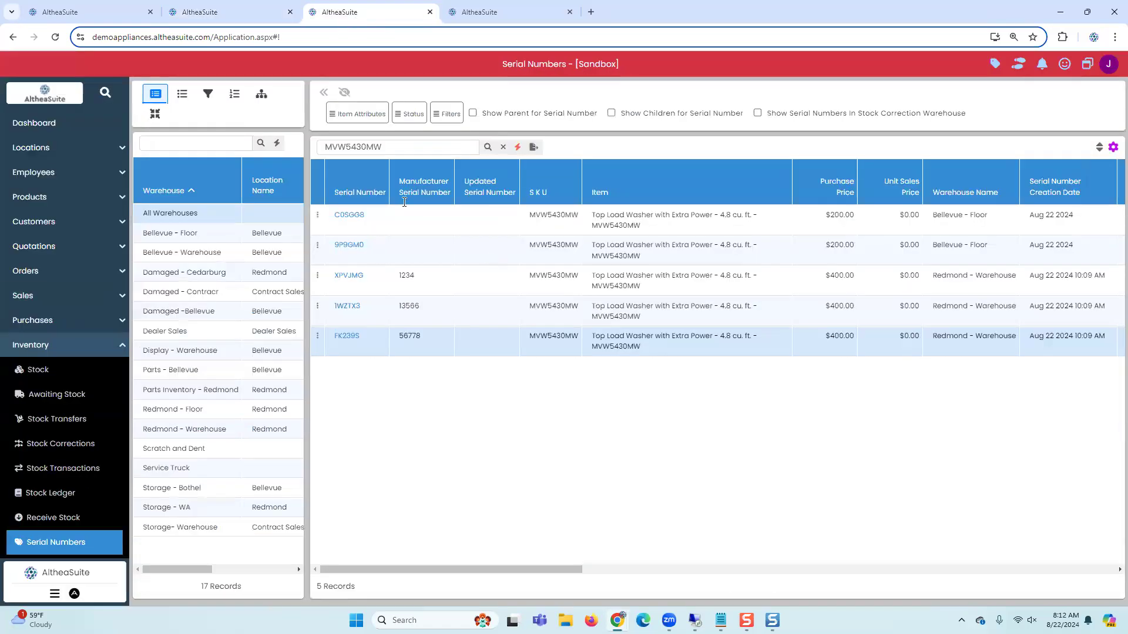
click(488, 147)
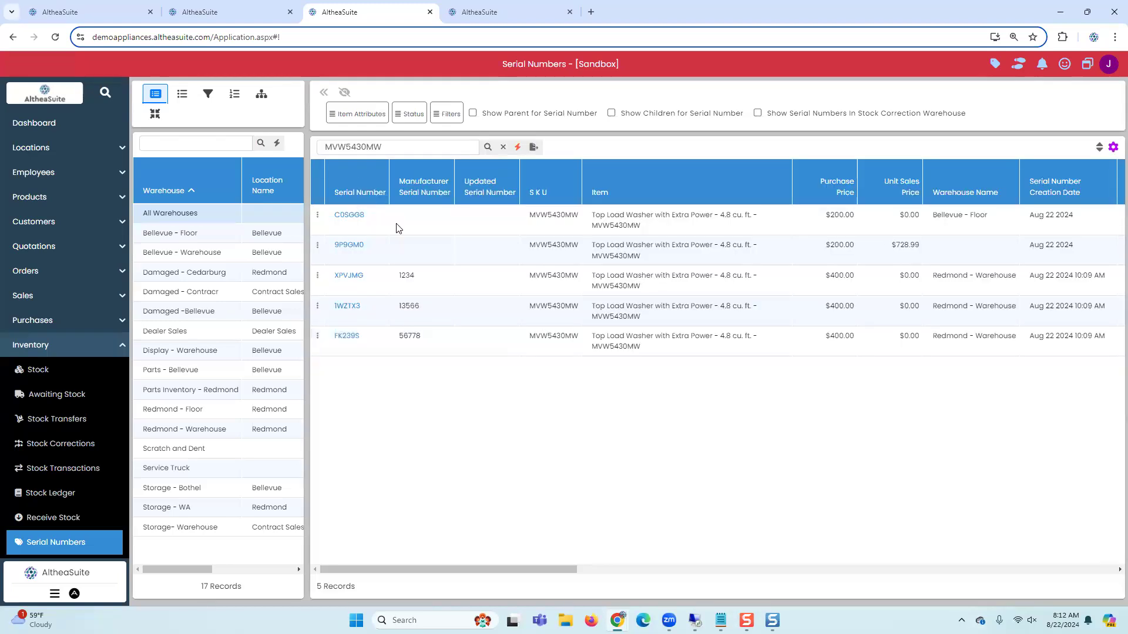
click(397, 228)
drag(443, 569, 534, 569)
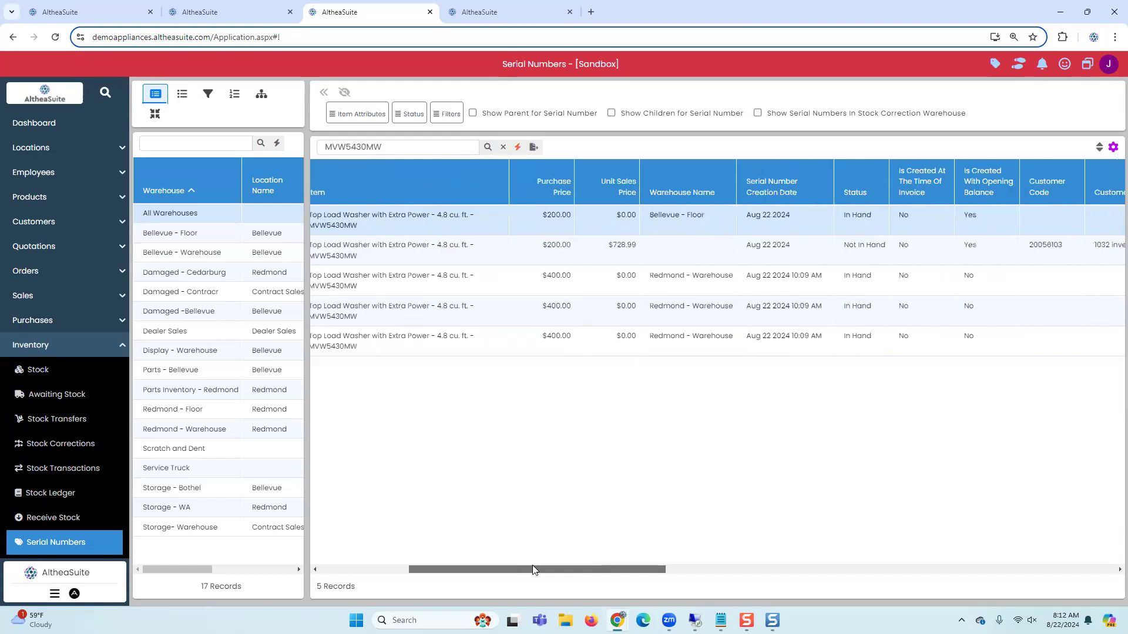
click(837, 255)
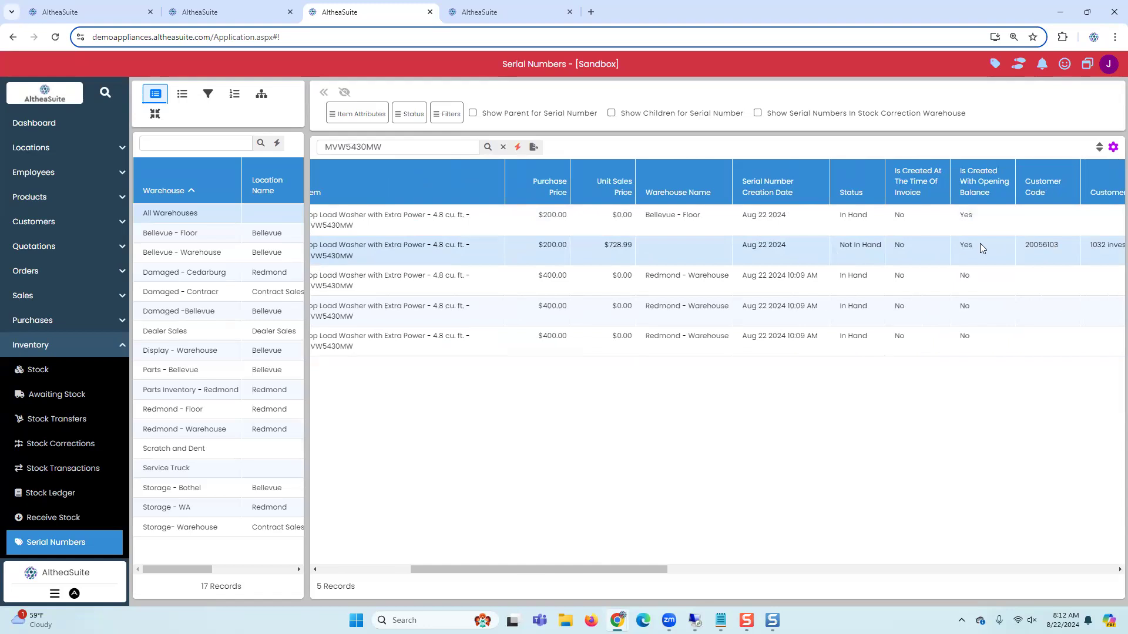
drag(655, 569, 1104, 556)
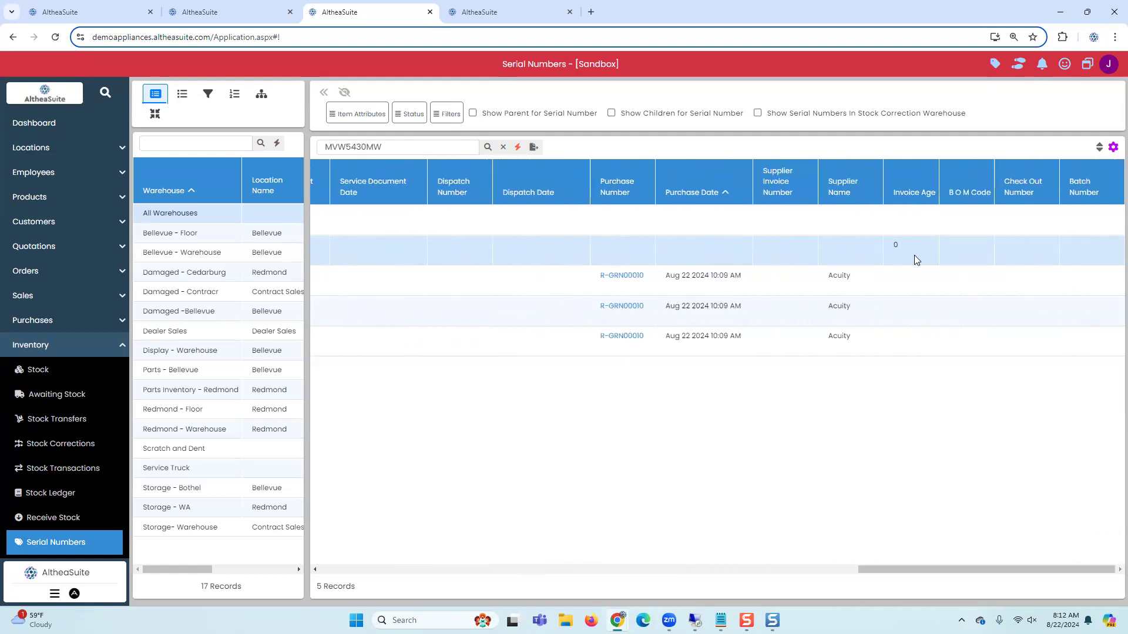
drag(863, 569, 306, 597)
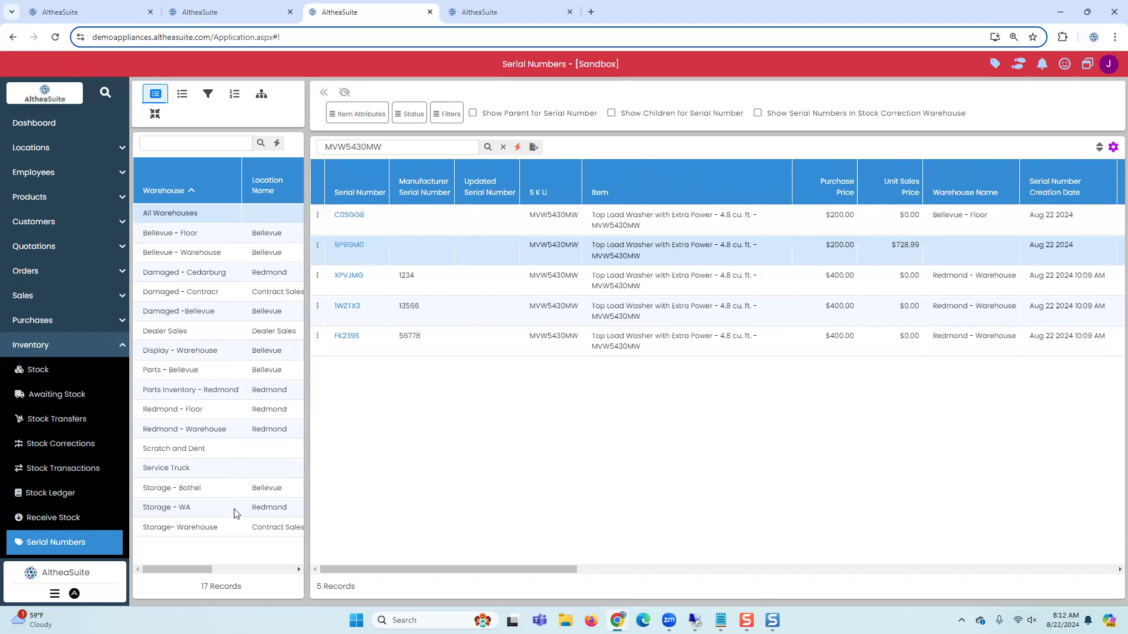
Step: Open the Items list and copy the SKU MVW6230HW
click(50, 343)
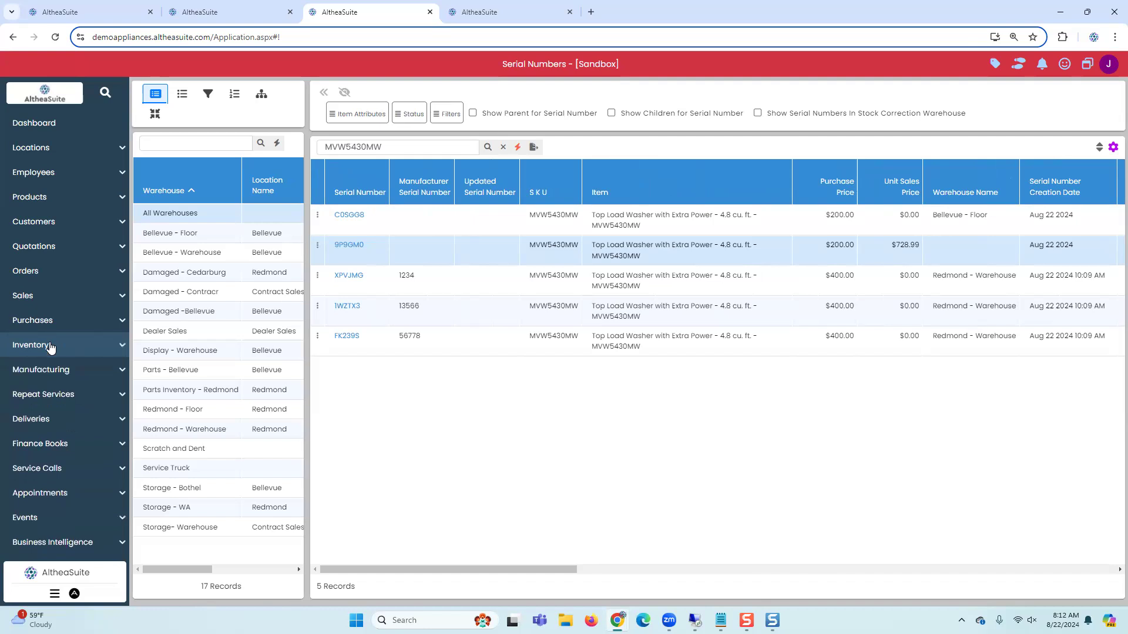
click(48, 304)
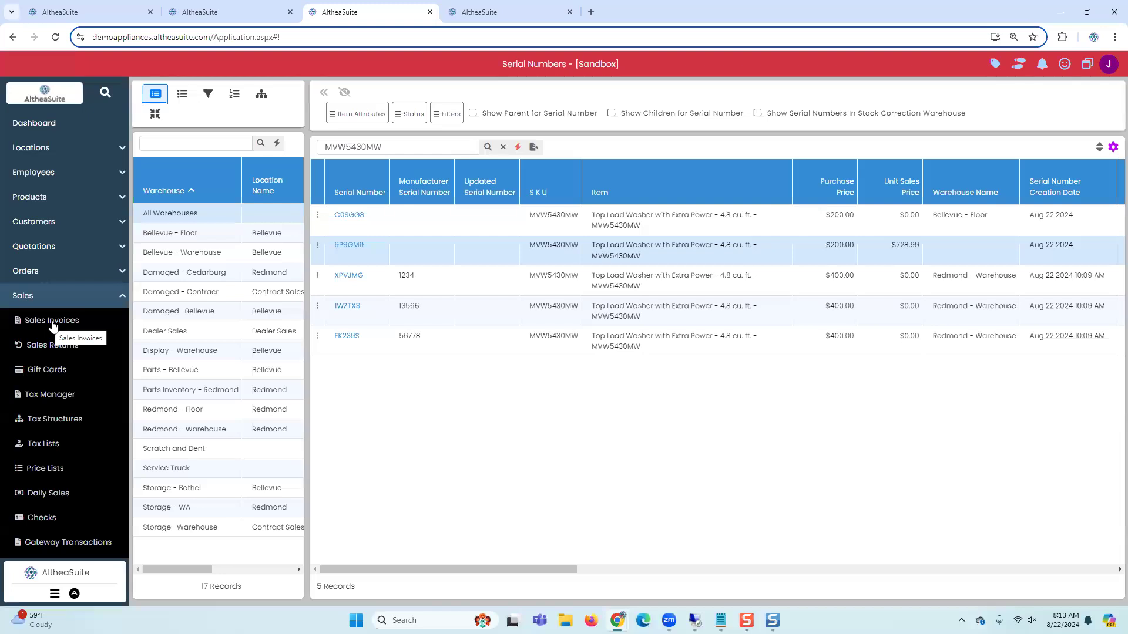
click(27, 198)
click(27, 222)
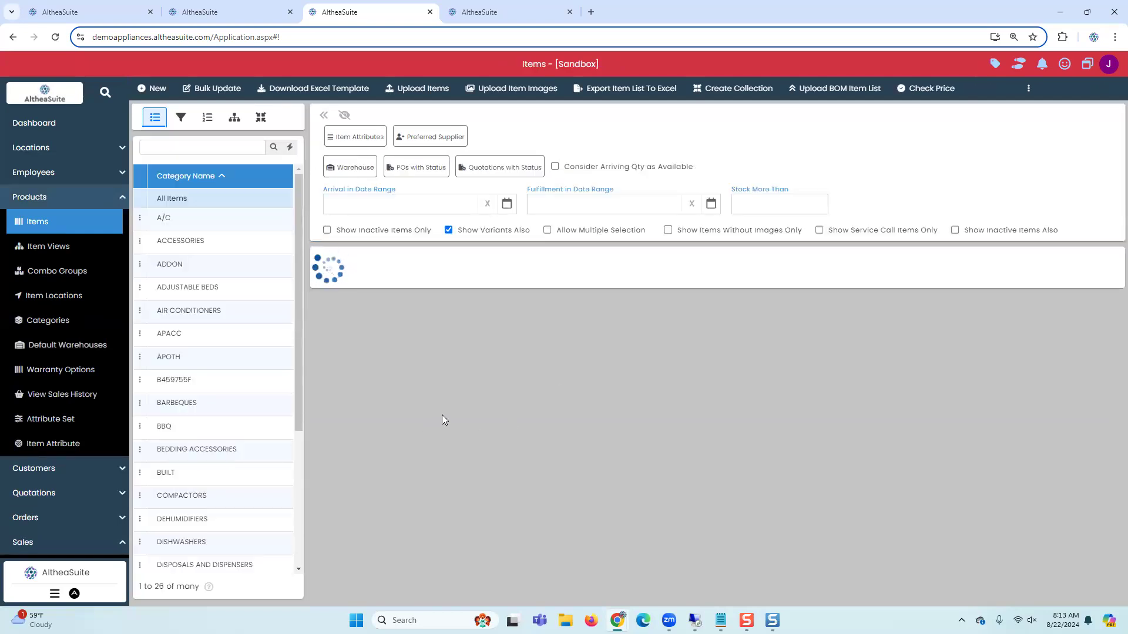
scroll(613, 517, down, 10)
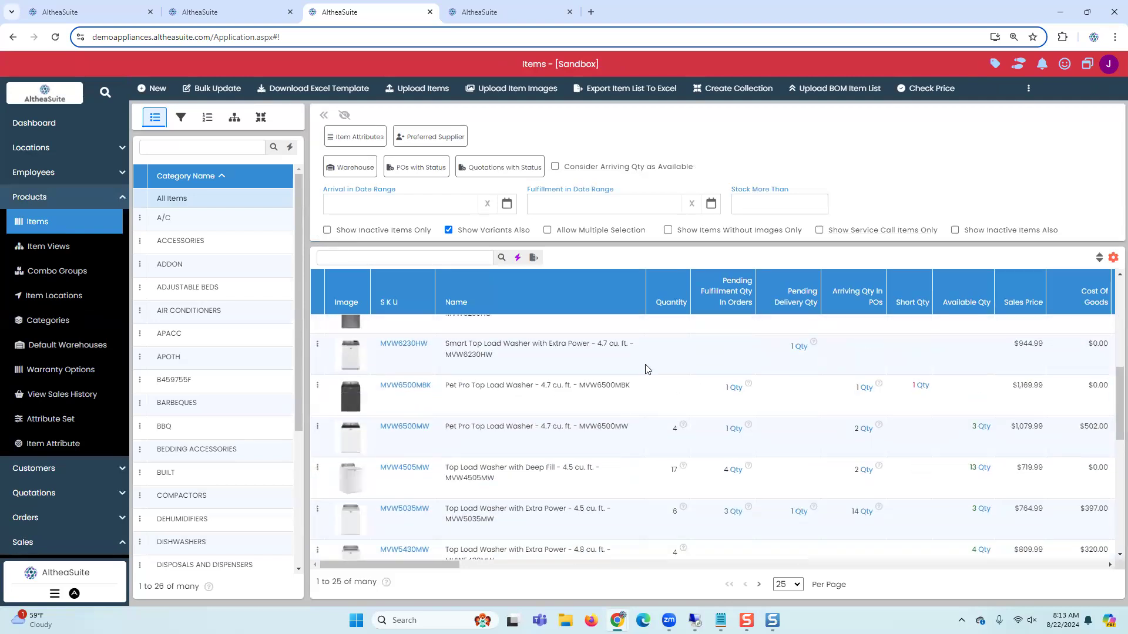
drag(377, 351, 434, 351)
key(ctrl+c)
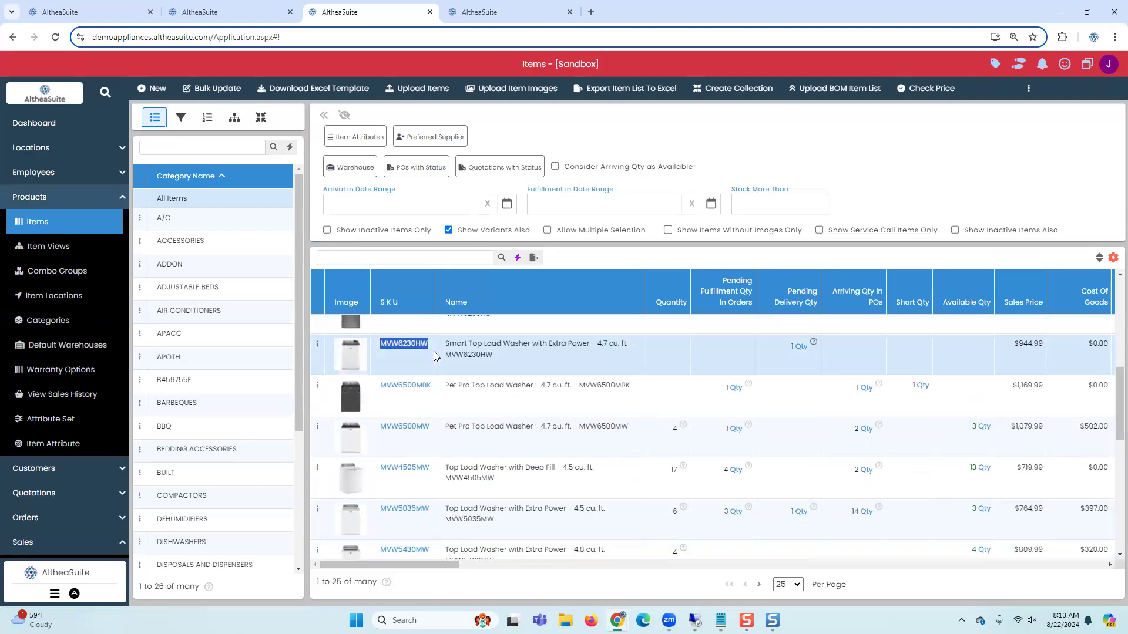
Step: Create a new sales invoice for customer 1317 KILBOURN LLC
click(34, 540)
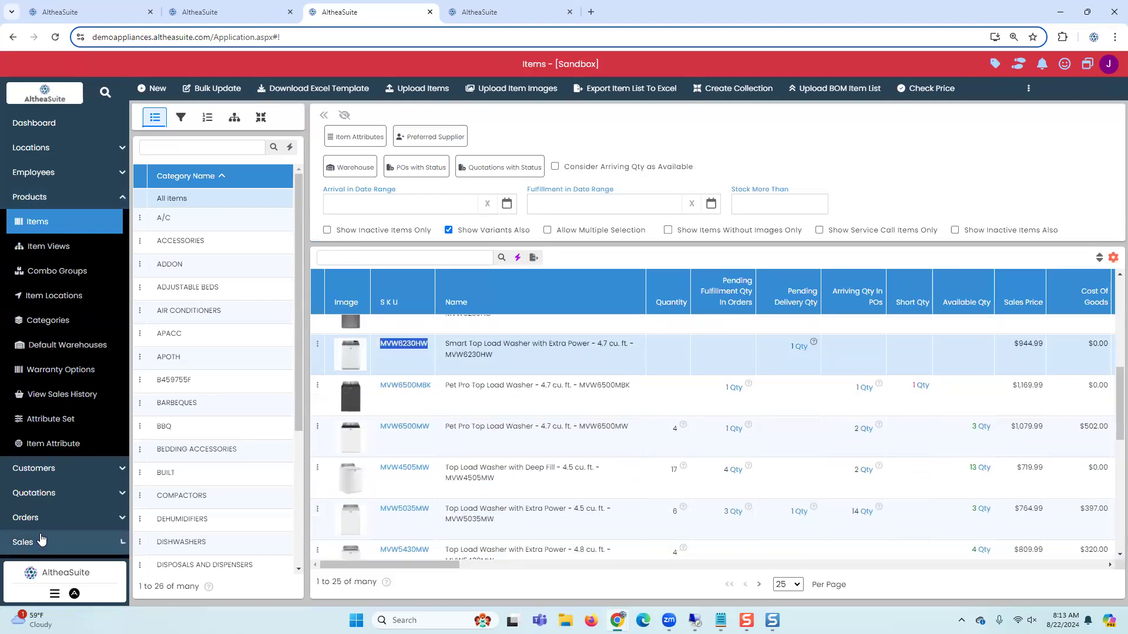
click(48, 452)
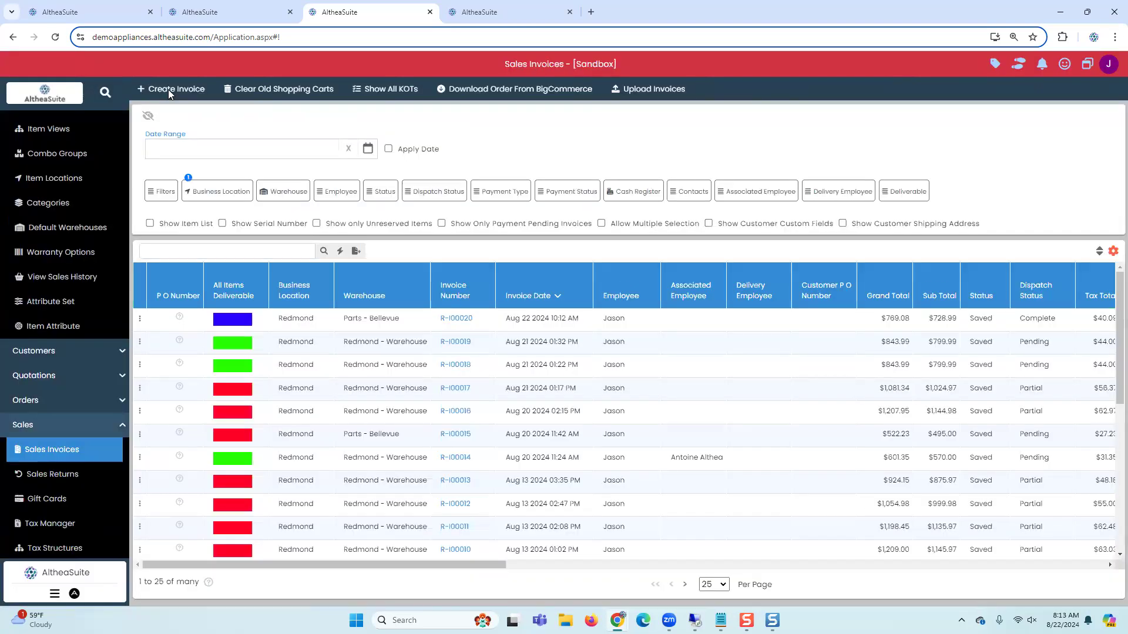
click(169, 92)
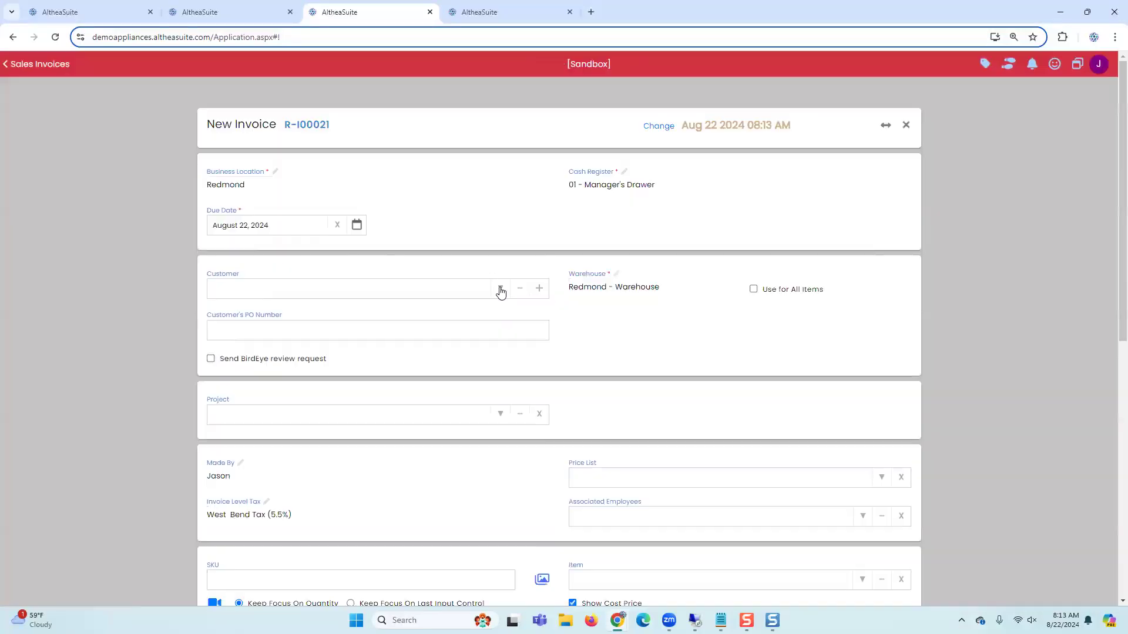
click(500, 292)
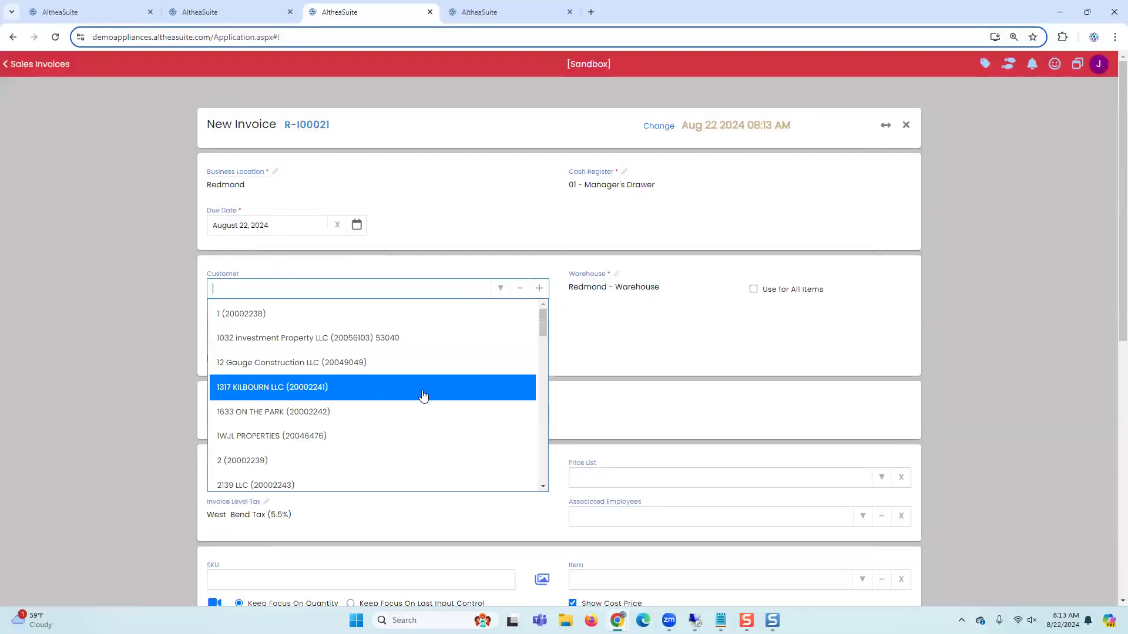
click(423, 395)
Step: Add the item MVW6230HW to the new invoice and choose No Warranty for it
scroll(611, 457, down, 1)
click(610, 529)
key(ctrl+v)
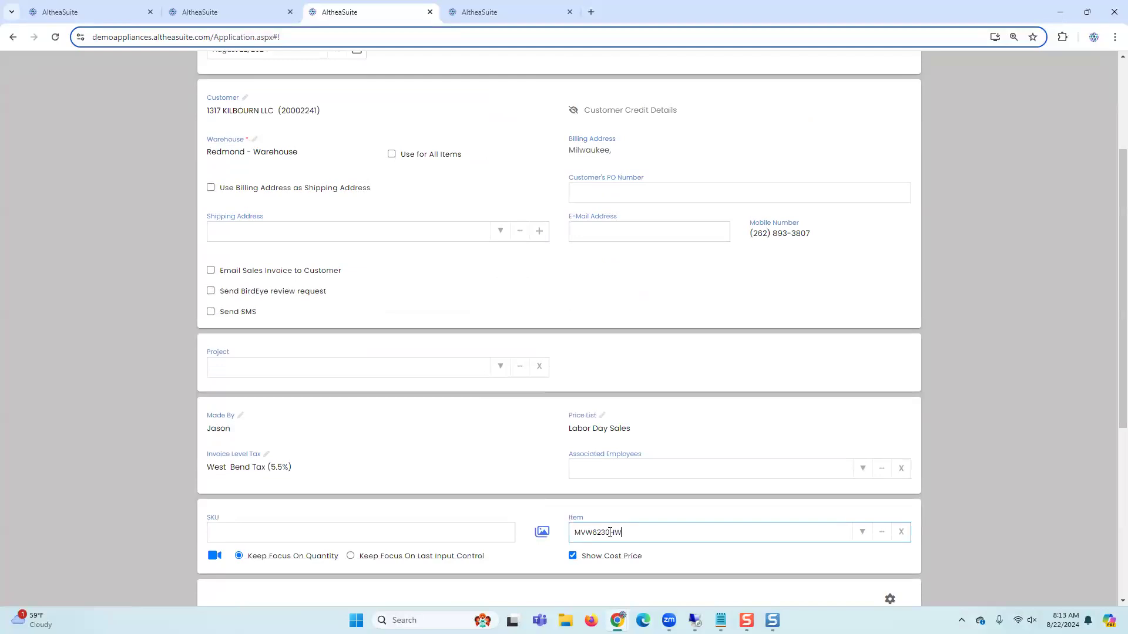
click(610, 558)
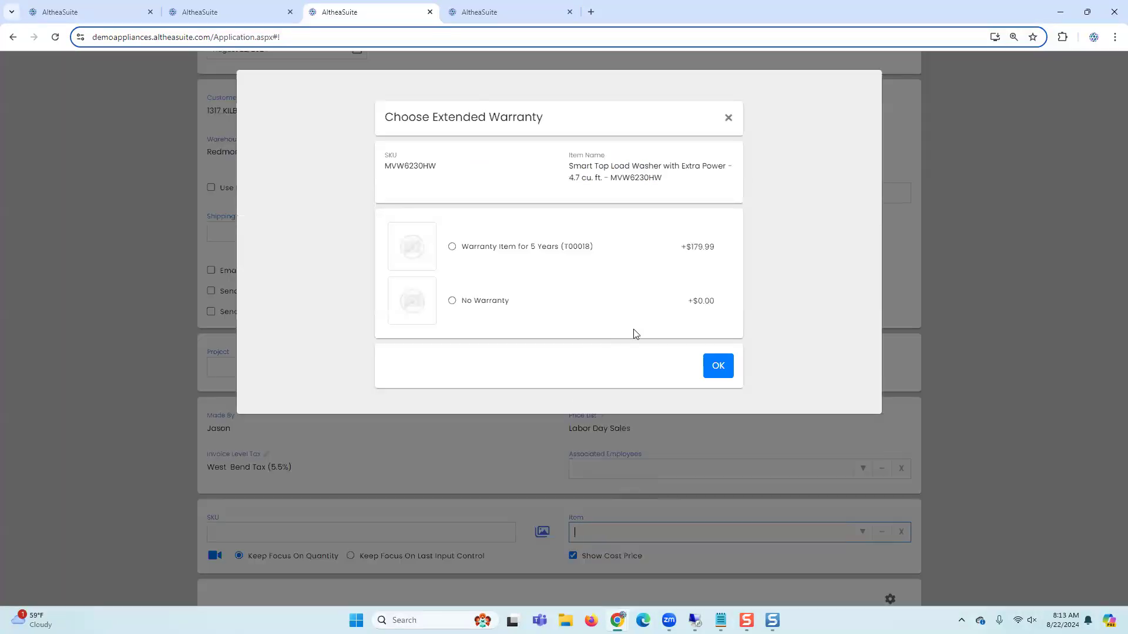
click(487, 302)
click(714, 367)
Step: Set the invoice line's delivery option to DL and open its serial number list
scroll(569, 470, down, 3)
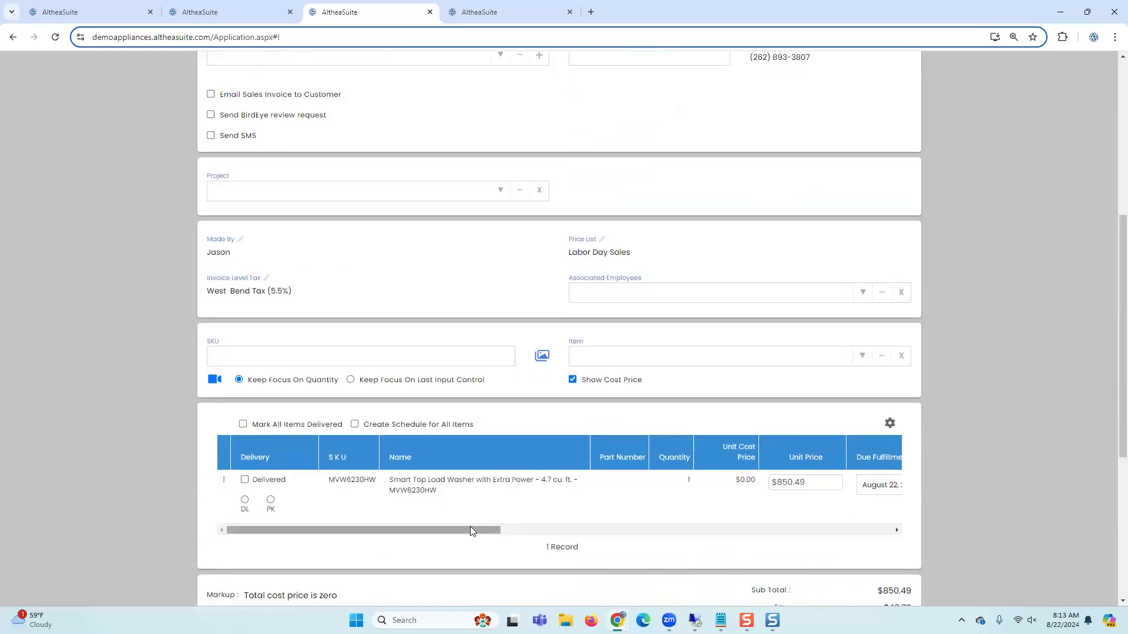
click(245, 502)
drag(271, 528, 694, 527)
click(708, 484)
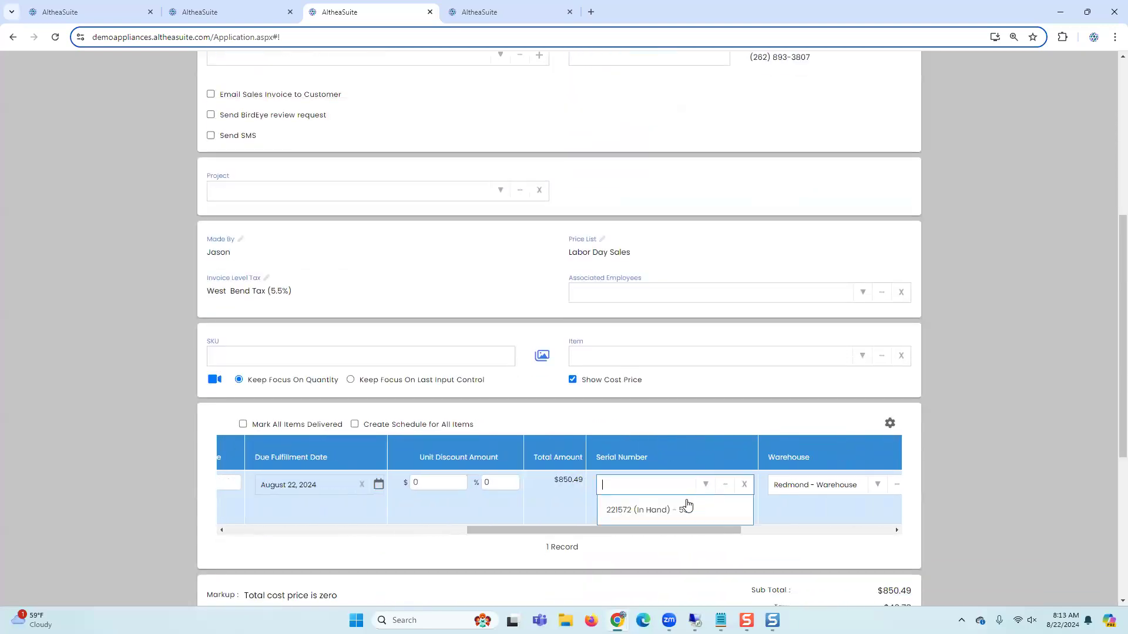
click(771, 507)
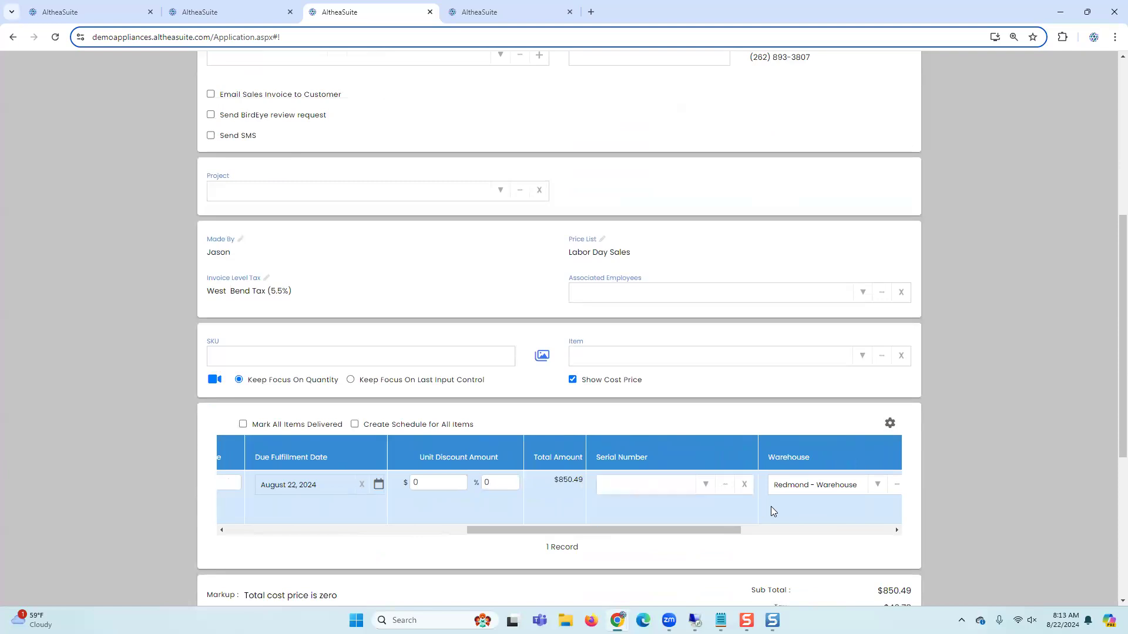
Step: Create a new serial number 8888 for the line from the serial selection dialog
click(724, 485)
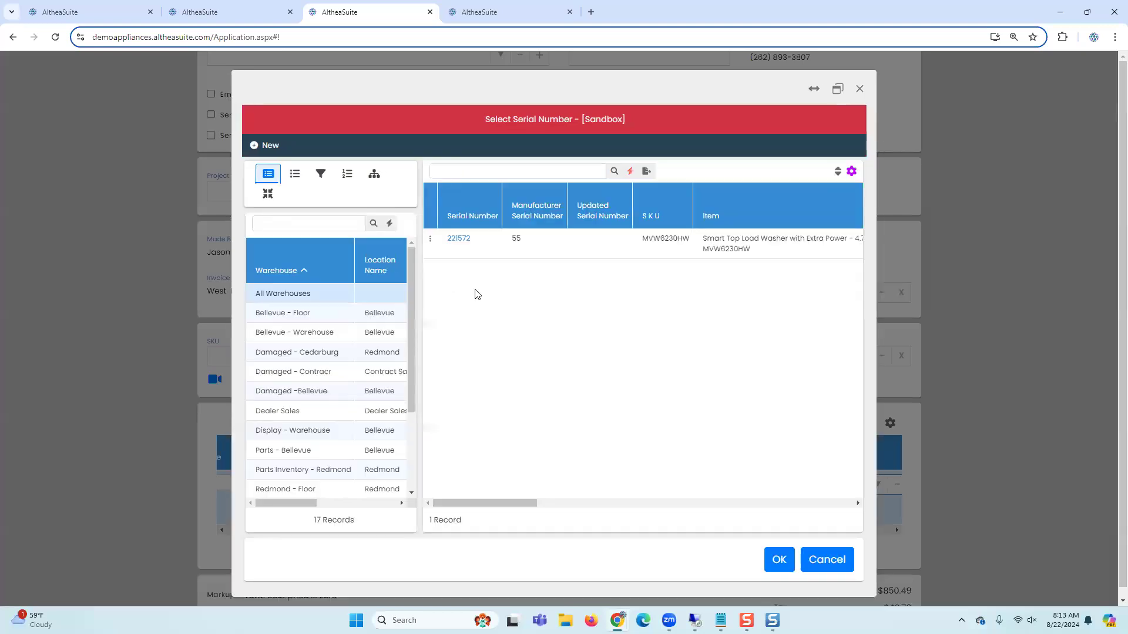
click(476, 254)
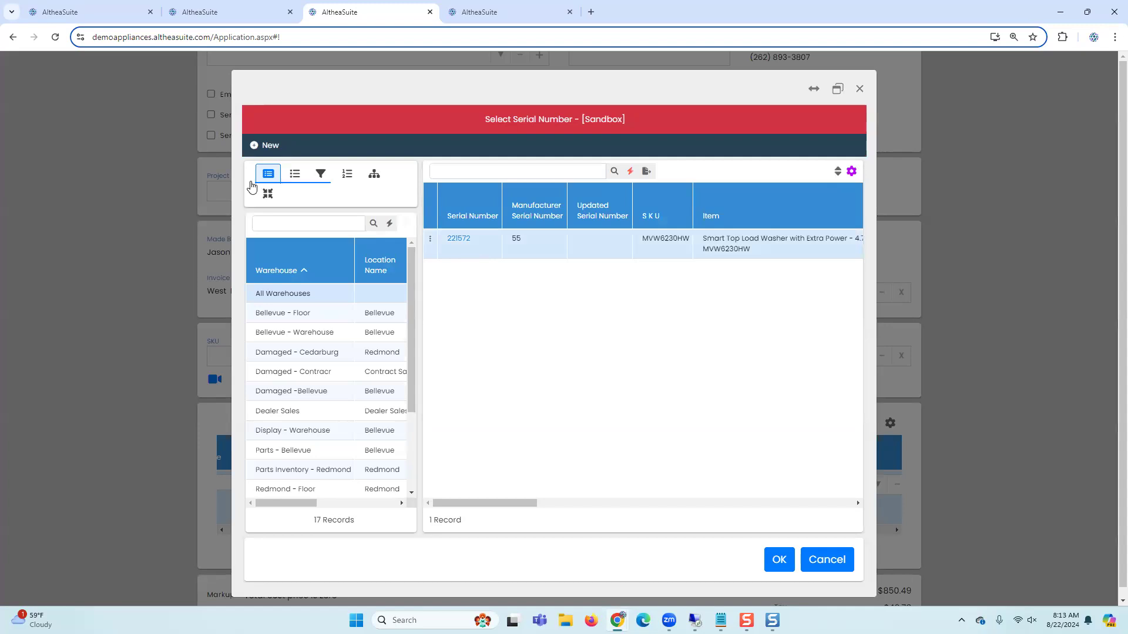
click(254, 147)
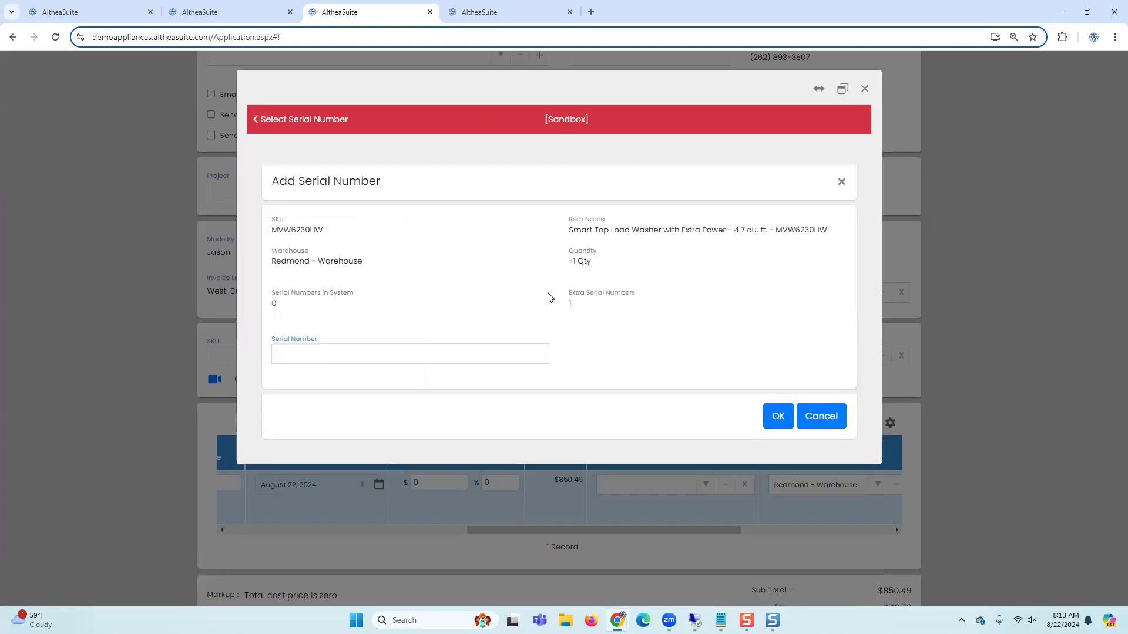
click(332, 348)
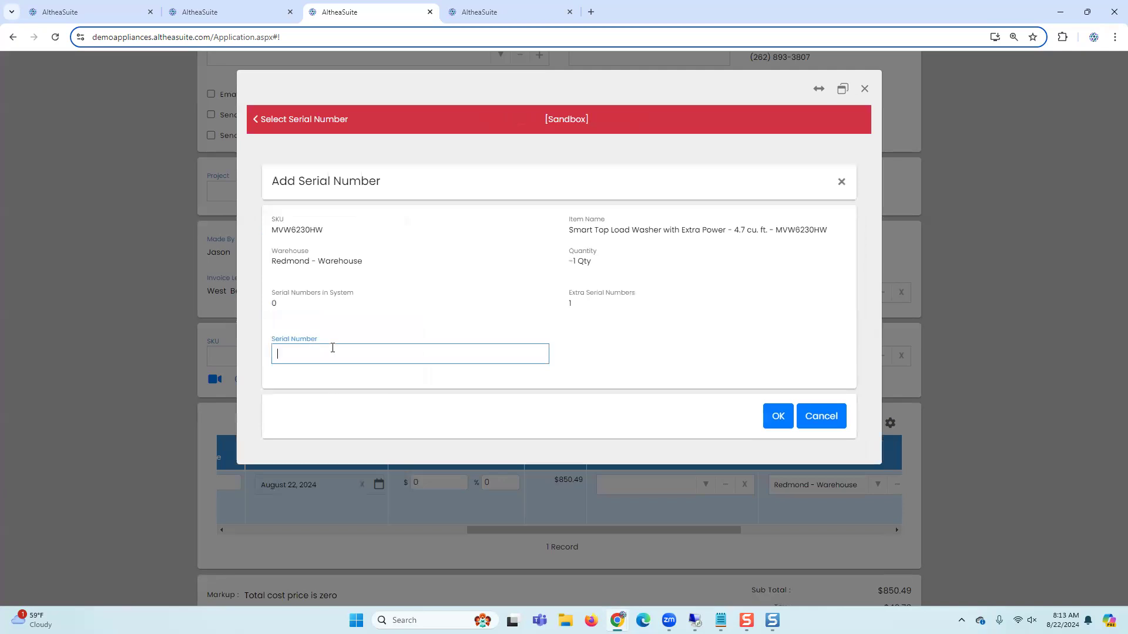
text(8888)
click(777, 416)
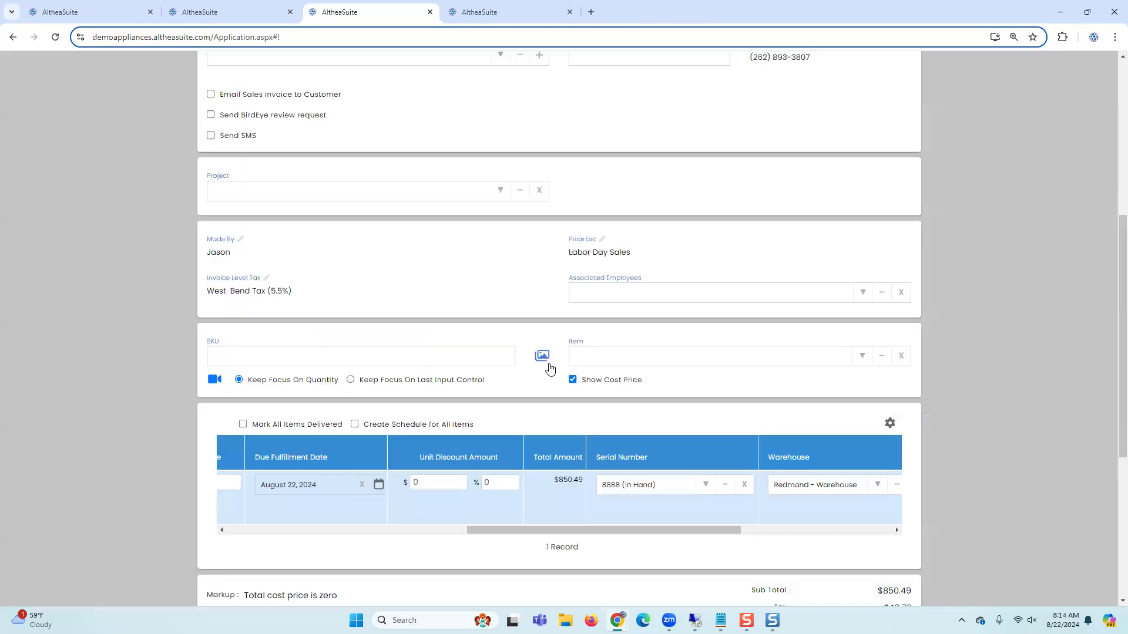
Step: Mark the MVW6230HW line as Delivered and proceed to pay the invoice
click(639, 499)
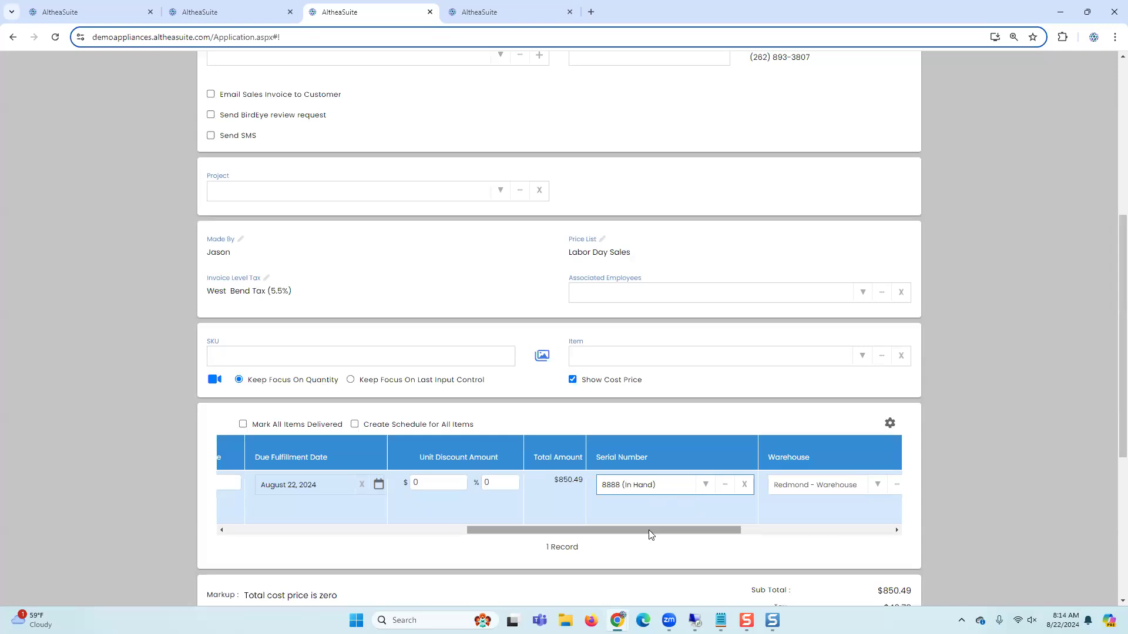
drag(652, 530, 344, 528)
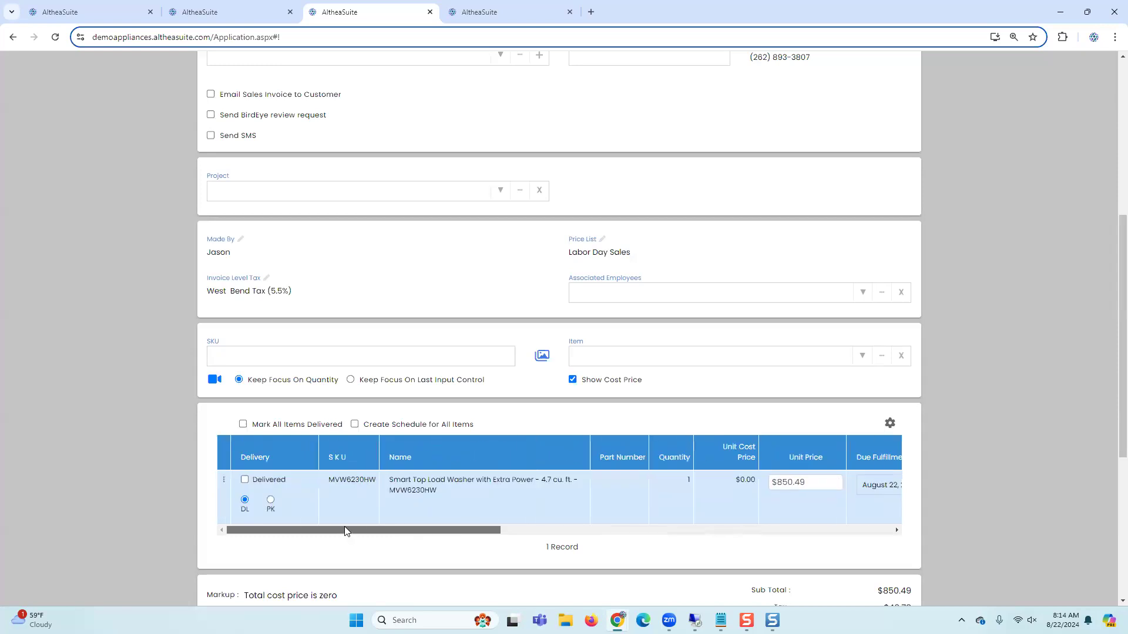
scroll(764, 509, down, 5)
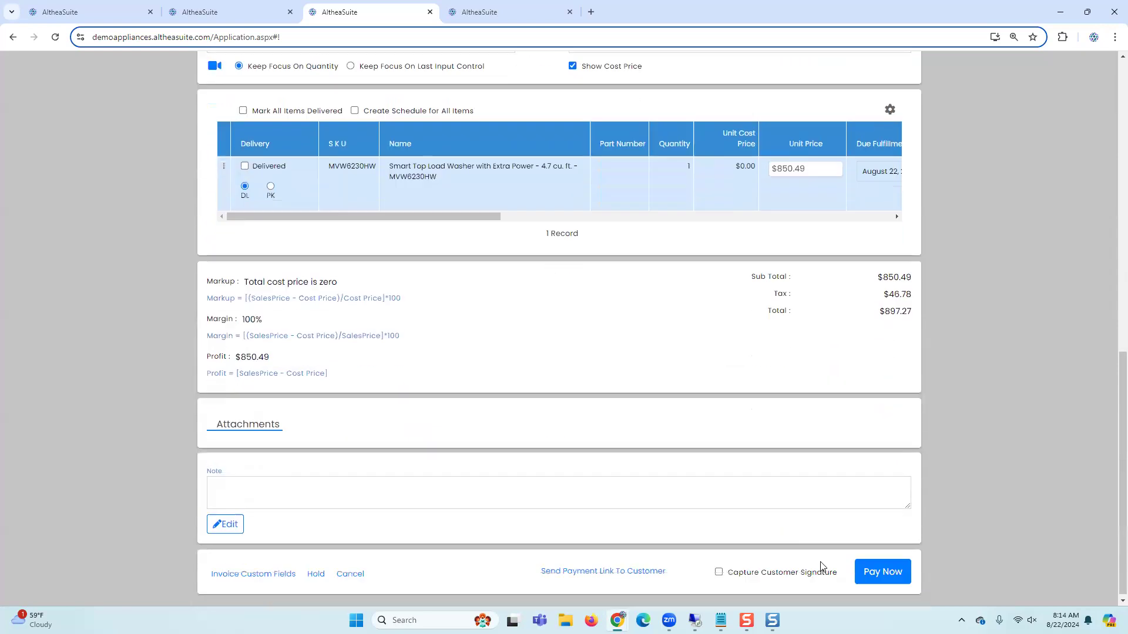
click(245, 162)
click(884, 568)
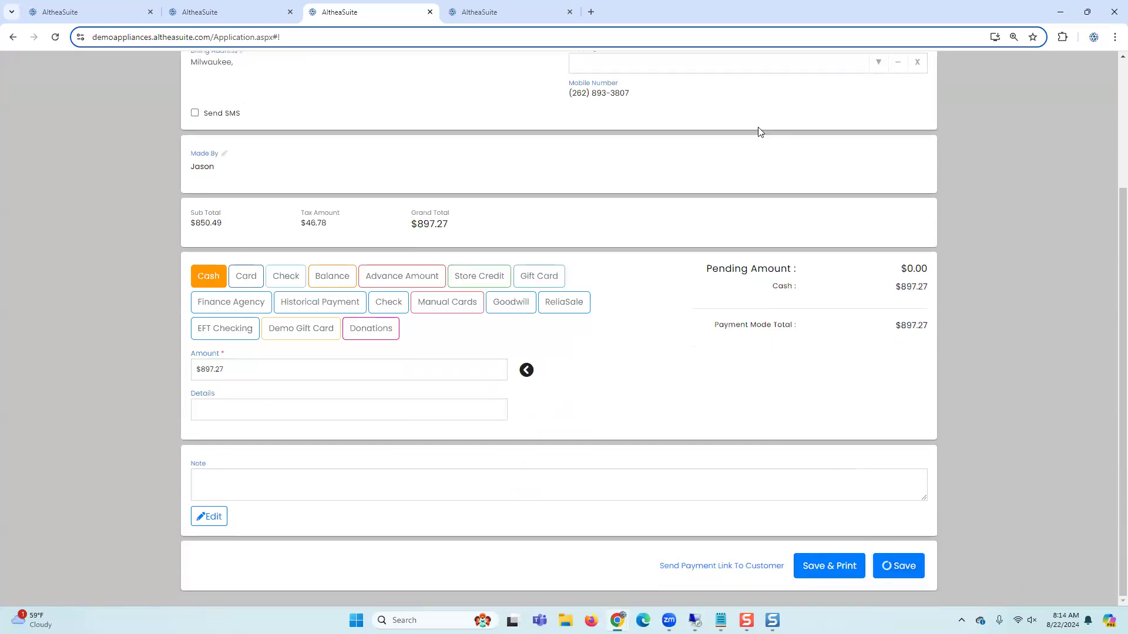
Step: Open the Inventory Serial Numbers list in the third browser tab
click(493, 13)
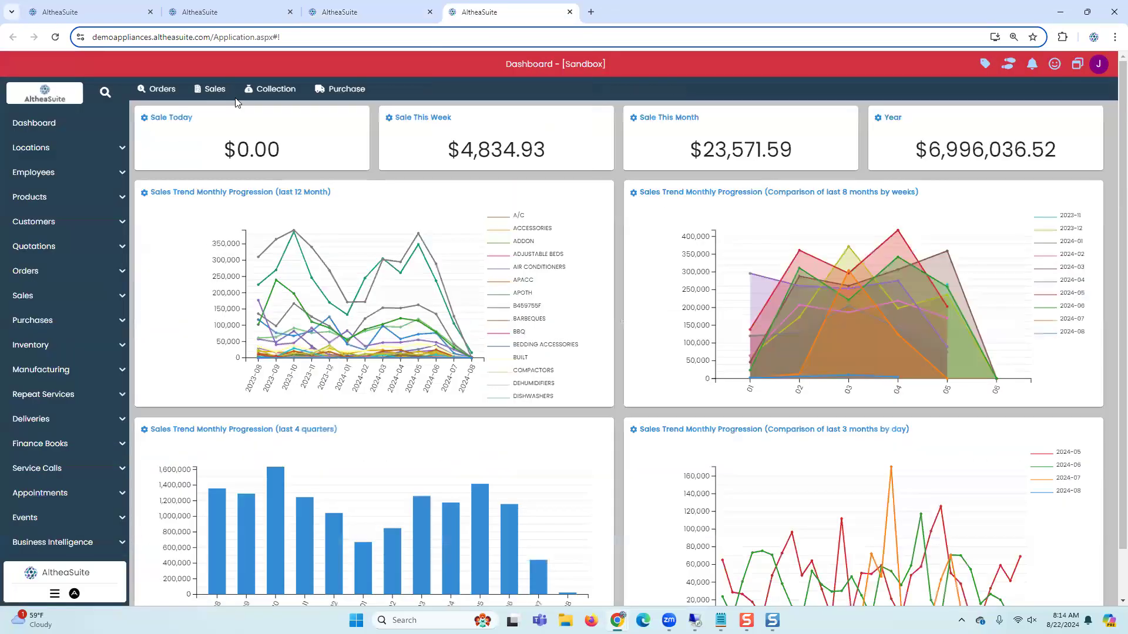
click(255, 17)
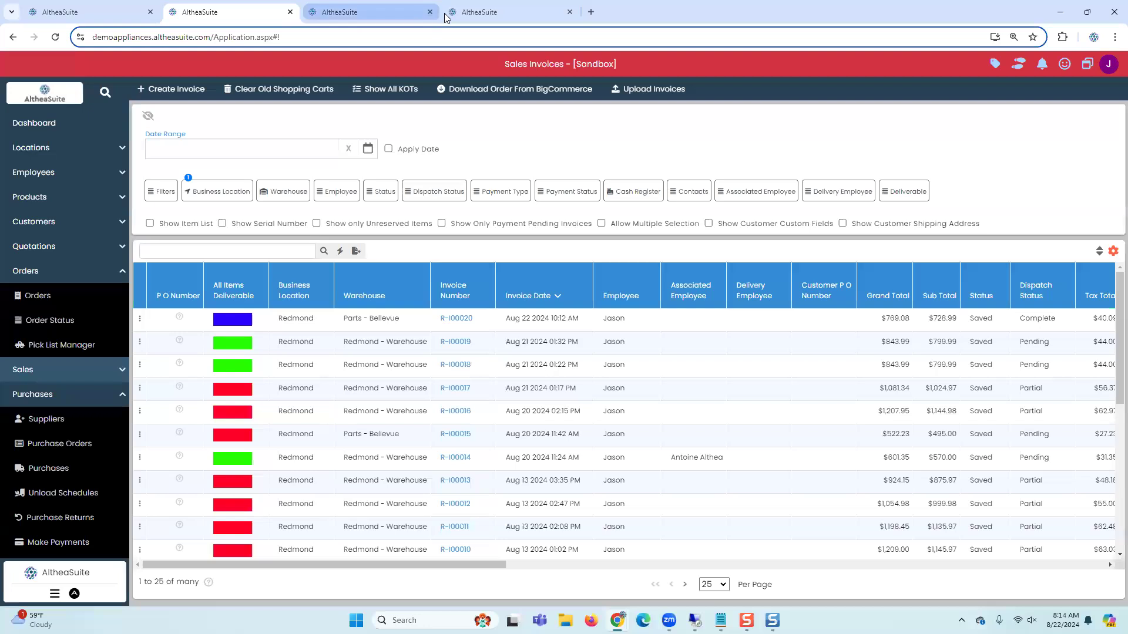
click(359, 11)
scroll(61, 351, down, 6)
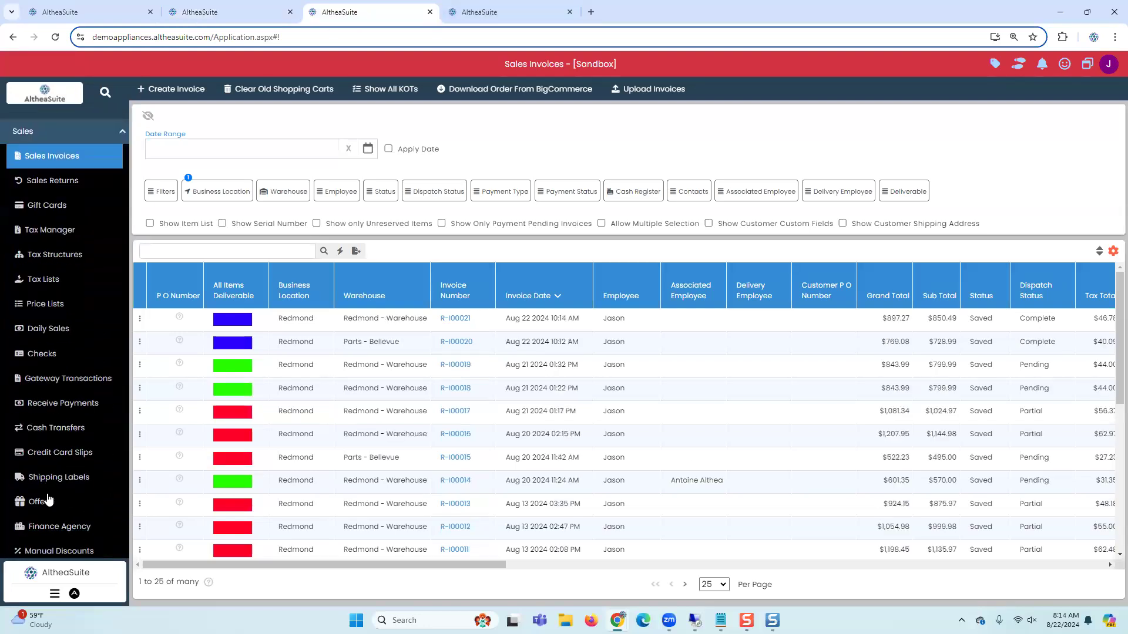
scroll(51, 496, down, 5)
scroll(44, 329, up, 3)
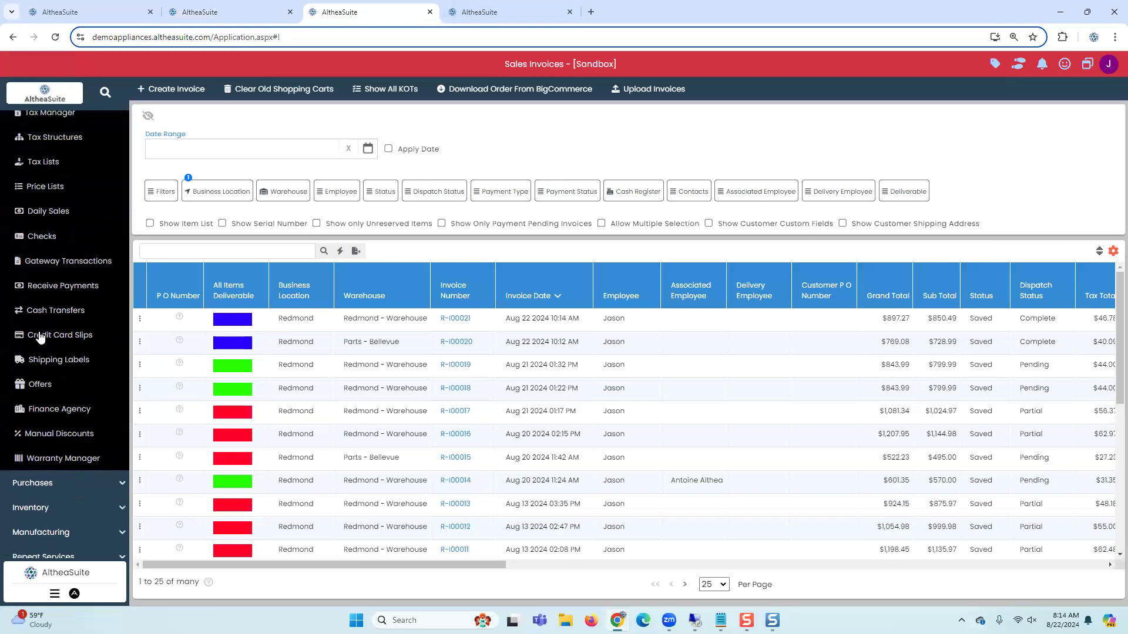
click(42, 140)
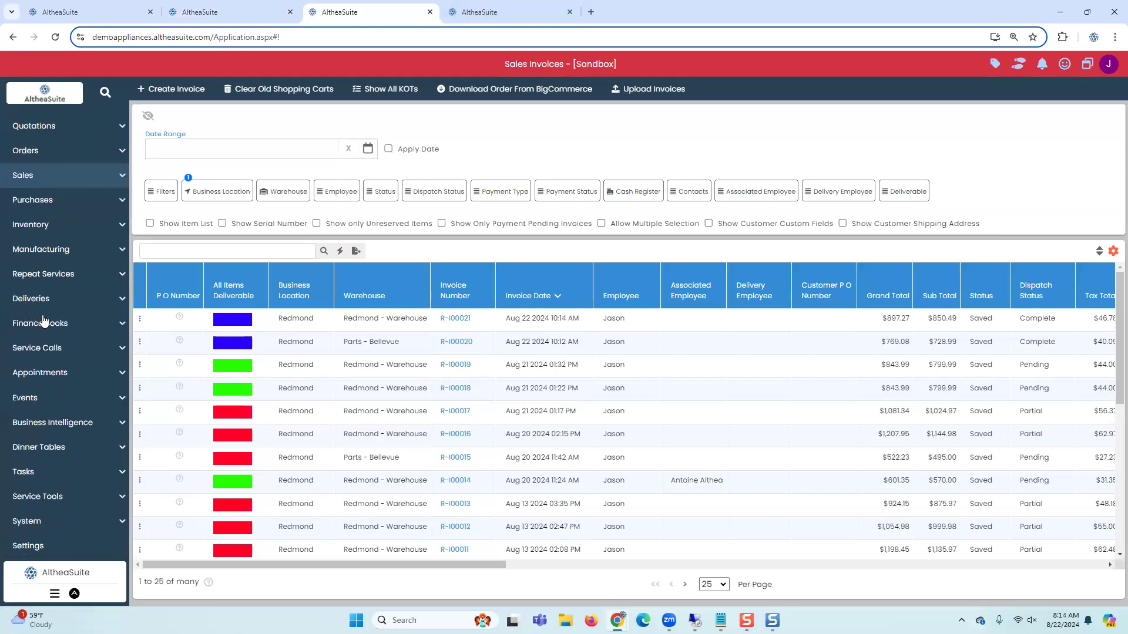
click(32, 226)
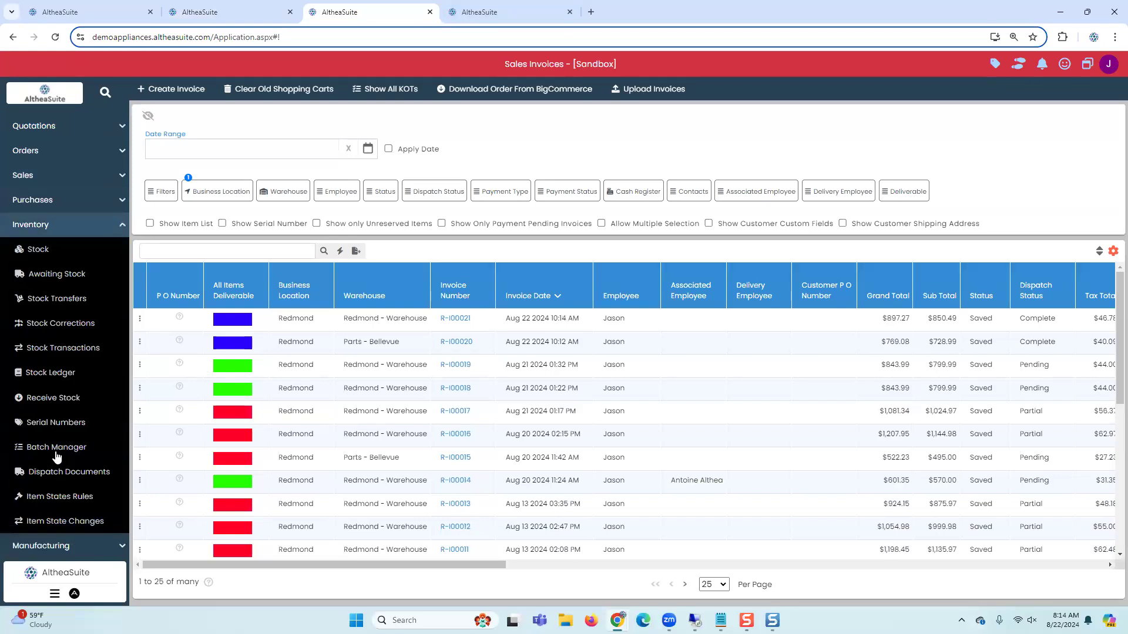
click(53, 422)
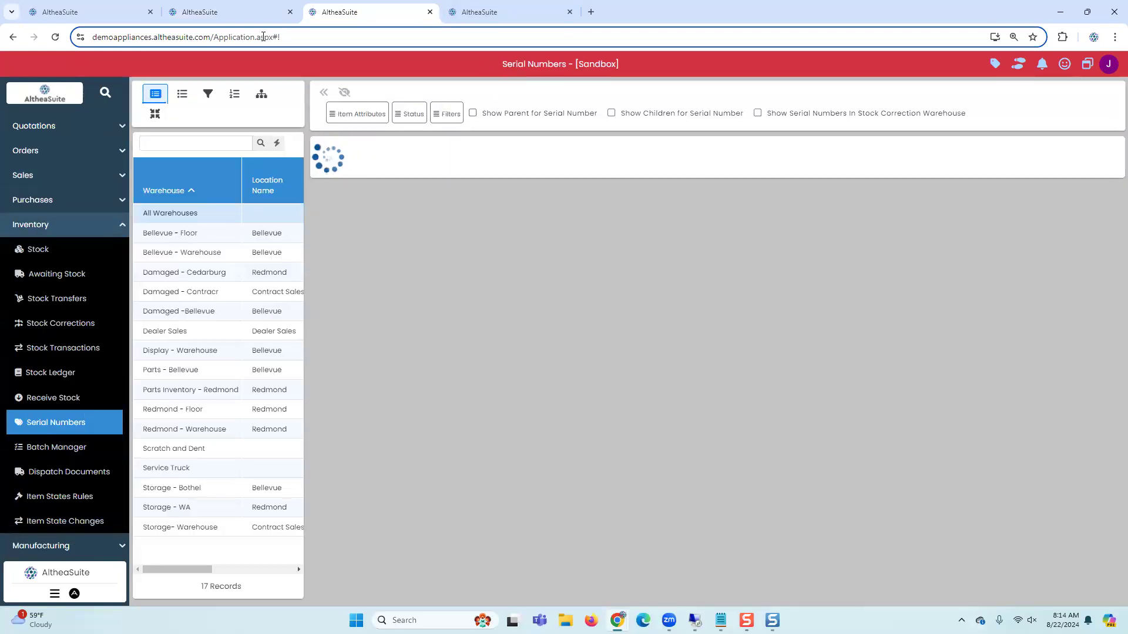
Step: Open invoice R-I00020 and review its line's serial number and warehouse columns
click(229, 12)
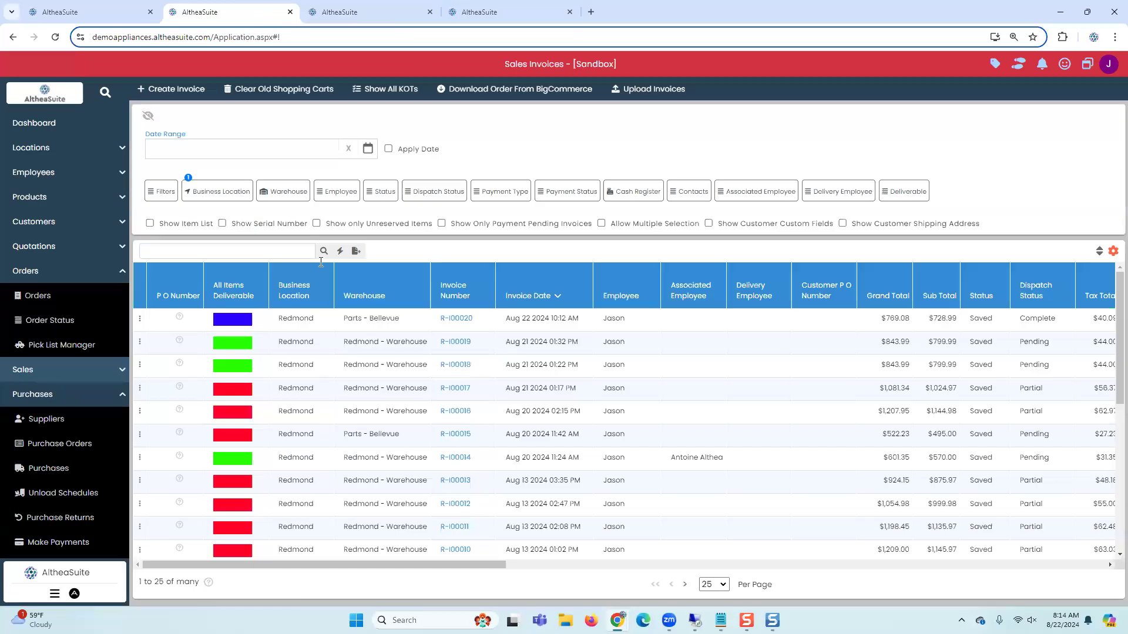
click(452, 320)
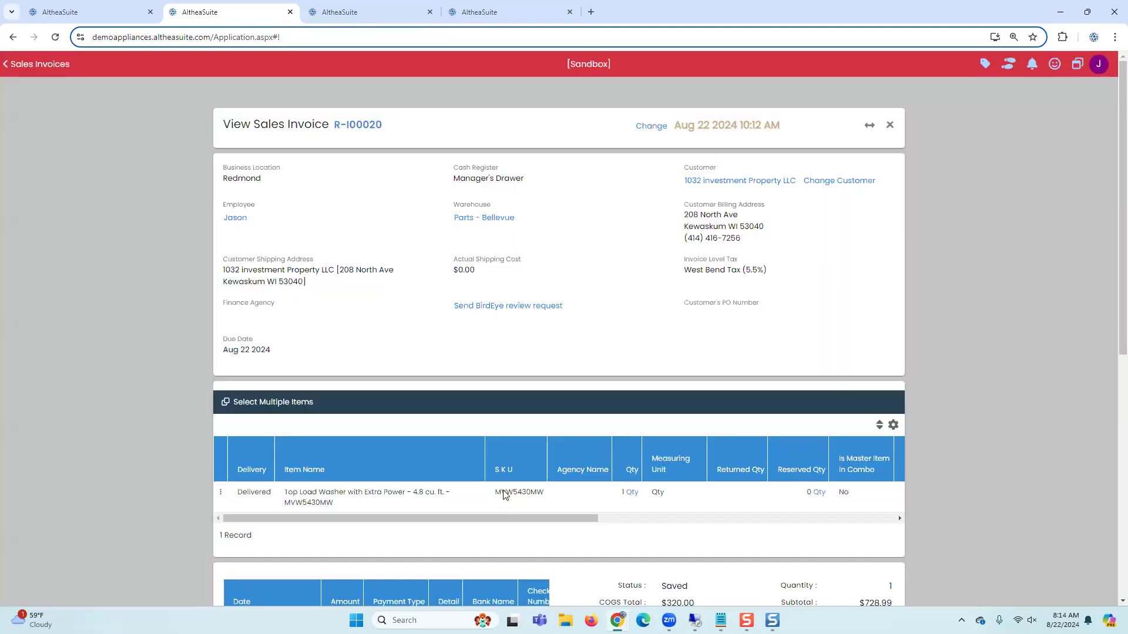
drag(493, 494, 846, 537)
key(ctrl+c)
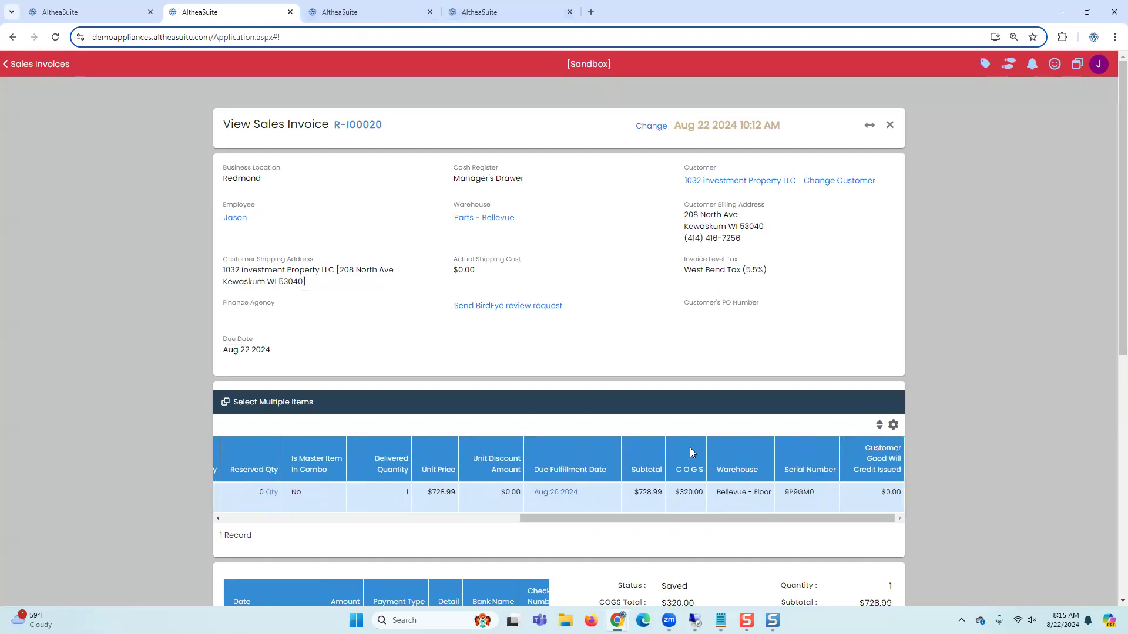
Step: Search the serial number list for SKU MVW5430MW and review the listed serials
click(358, 12)
click(483, 149)
key(ctrl+v)
click(501, 147)
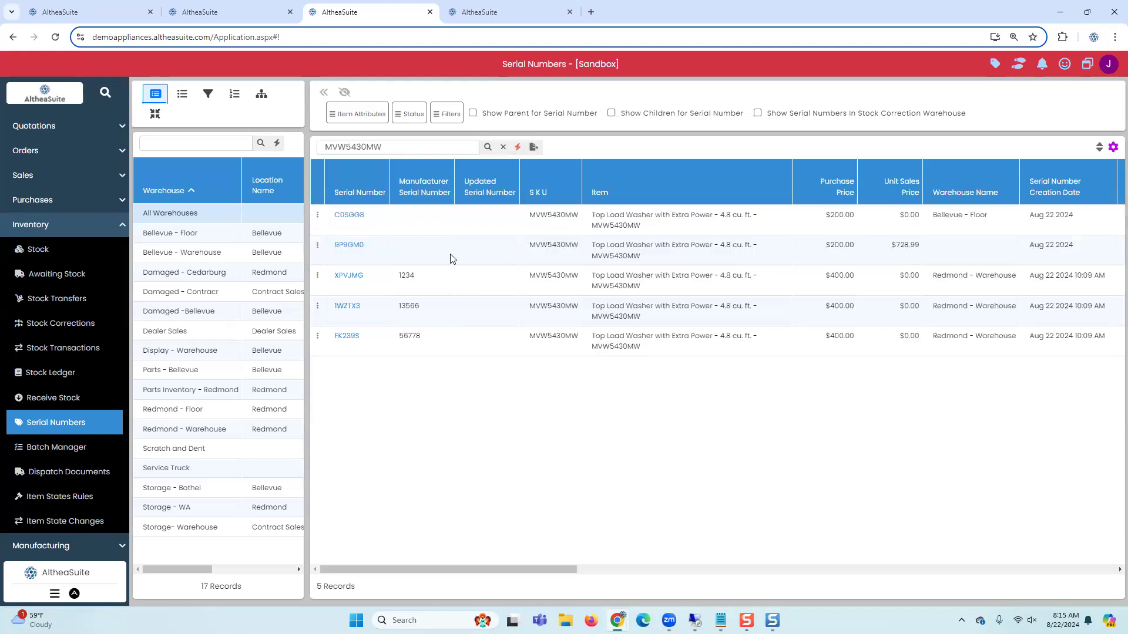
click(450, 254)
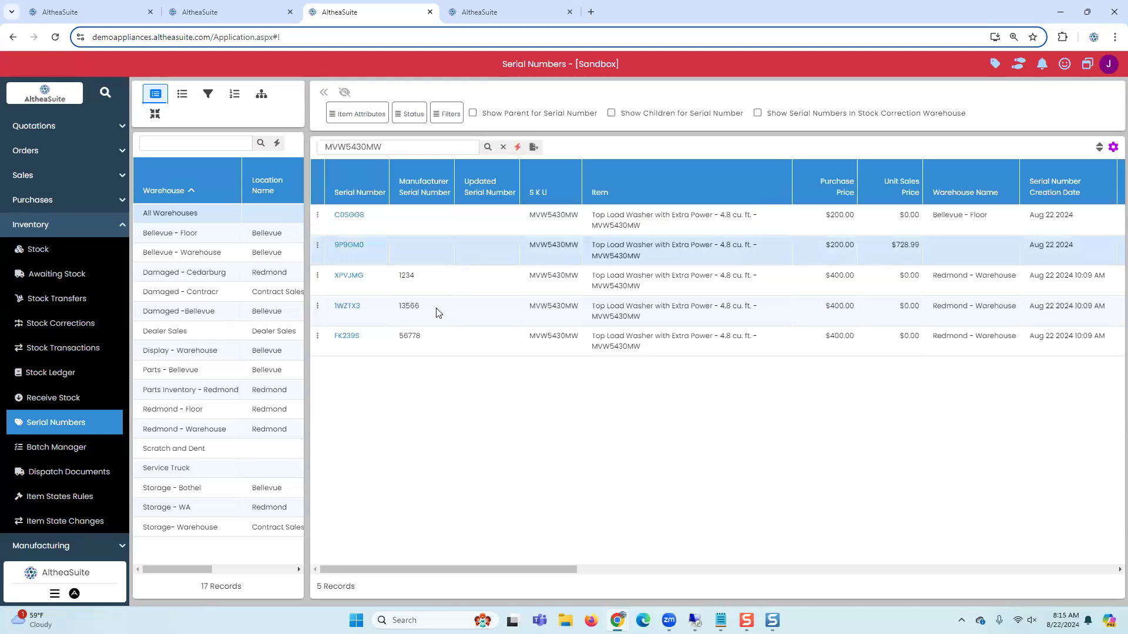
click(446, 349)
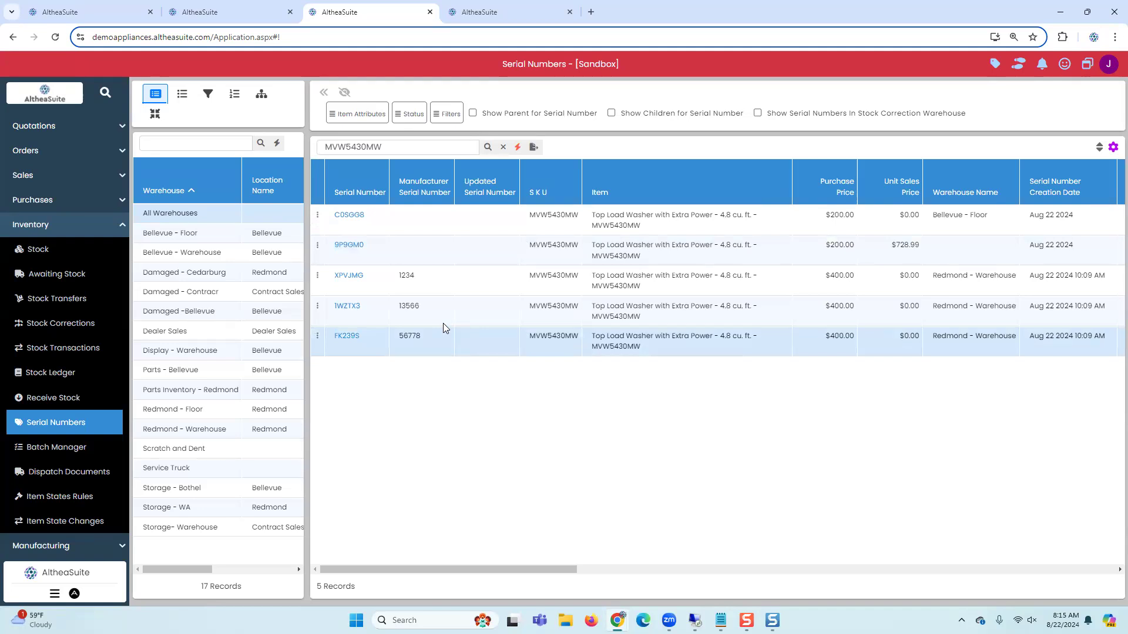
Step: Open the Sales Invoices list and select more business locations in its Business Location filter
click(36, 225)
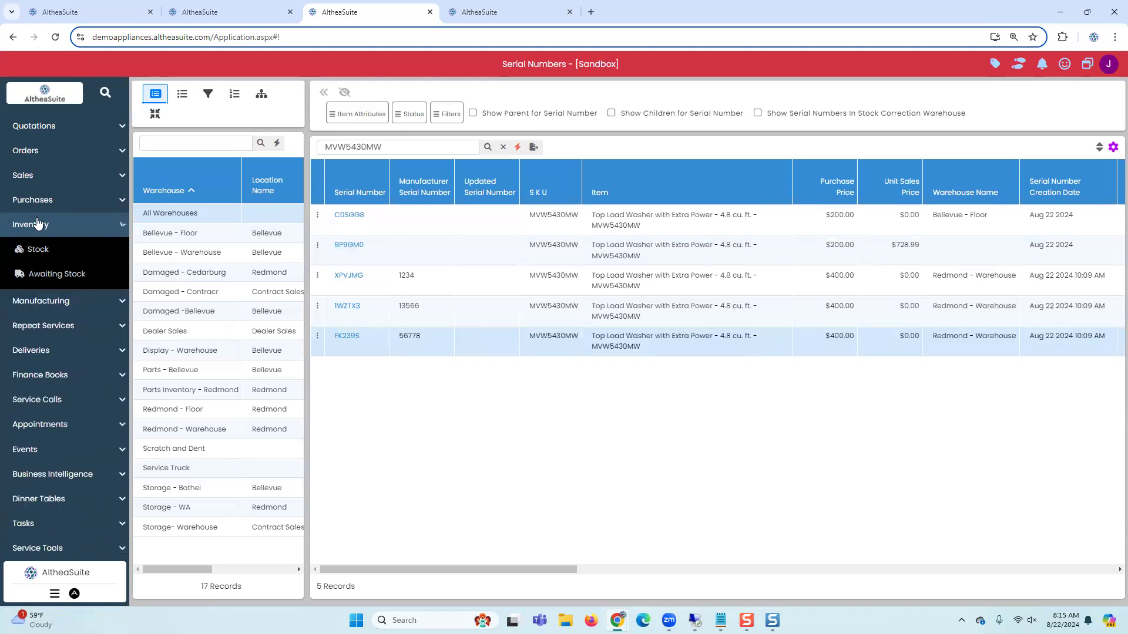
click(58, 176)
click(59, 201)
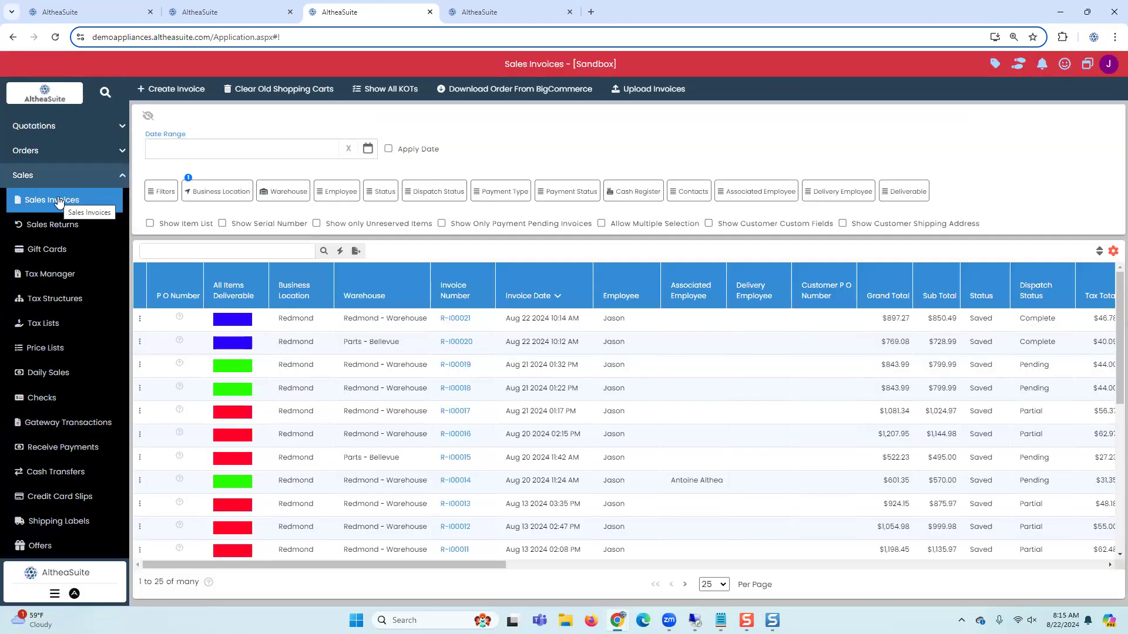
click(228, 195)
click(230, 234)
click(225, 252)
click(223, 268)
click(287, 295)
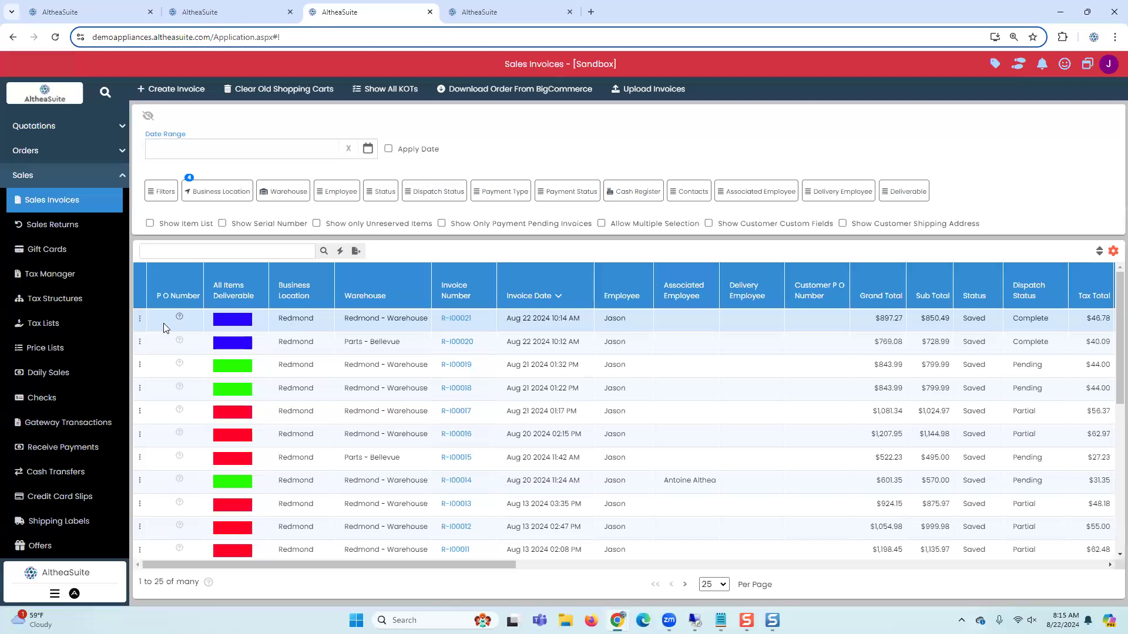
Step: Open Reserve Inventory for invoice R-I00021
click(140, 318)
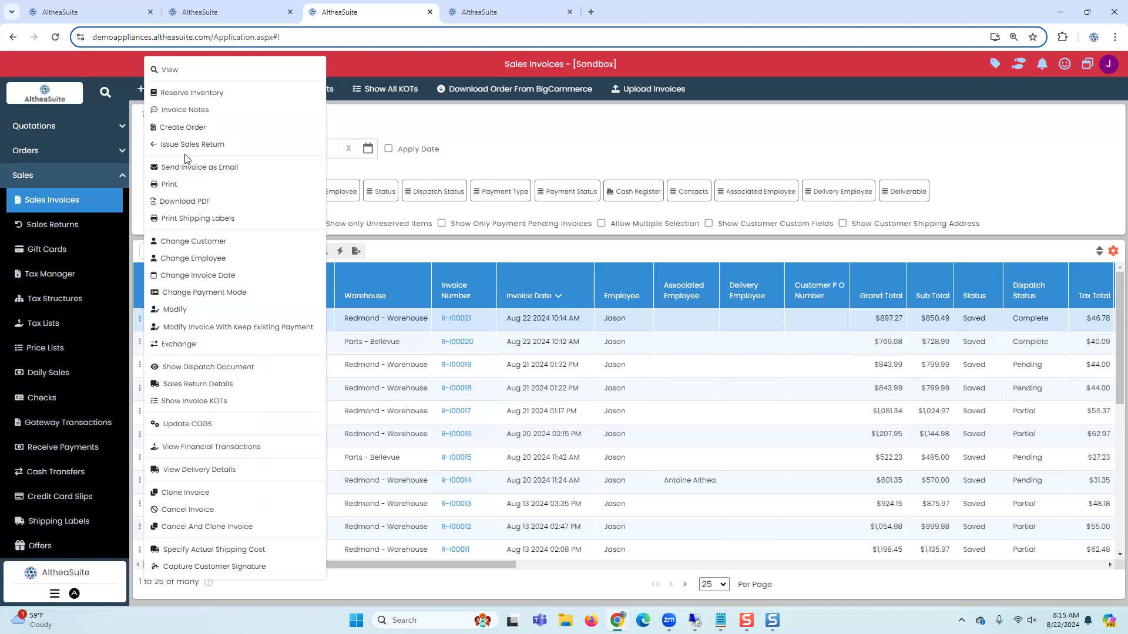
click(213, 100)
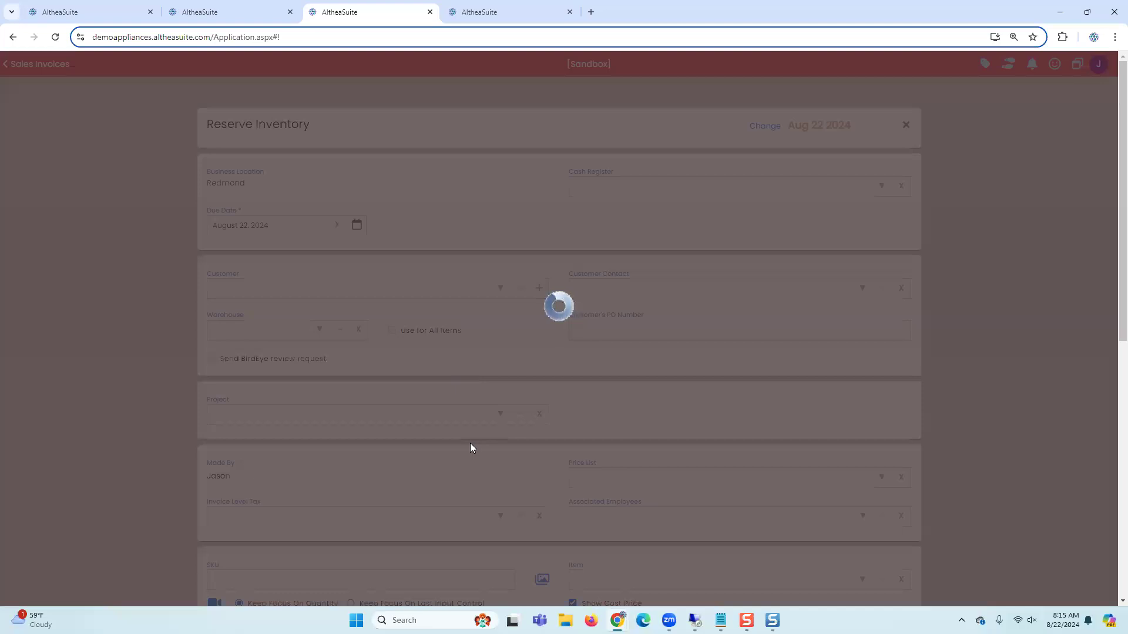
scroll(468, 444, down, 5)
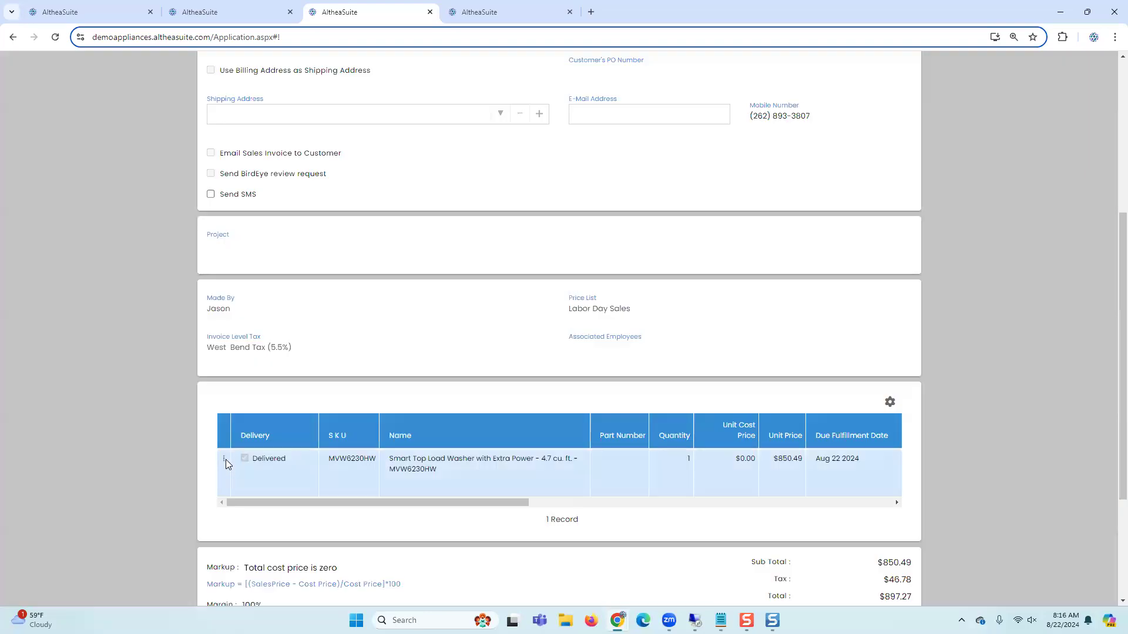
Step: Check the serials offered in the invoice line's Change Serial Number dialog without changing anything
click(225, 459)
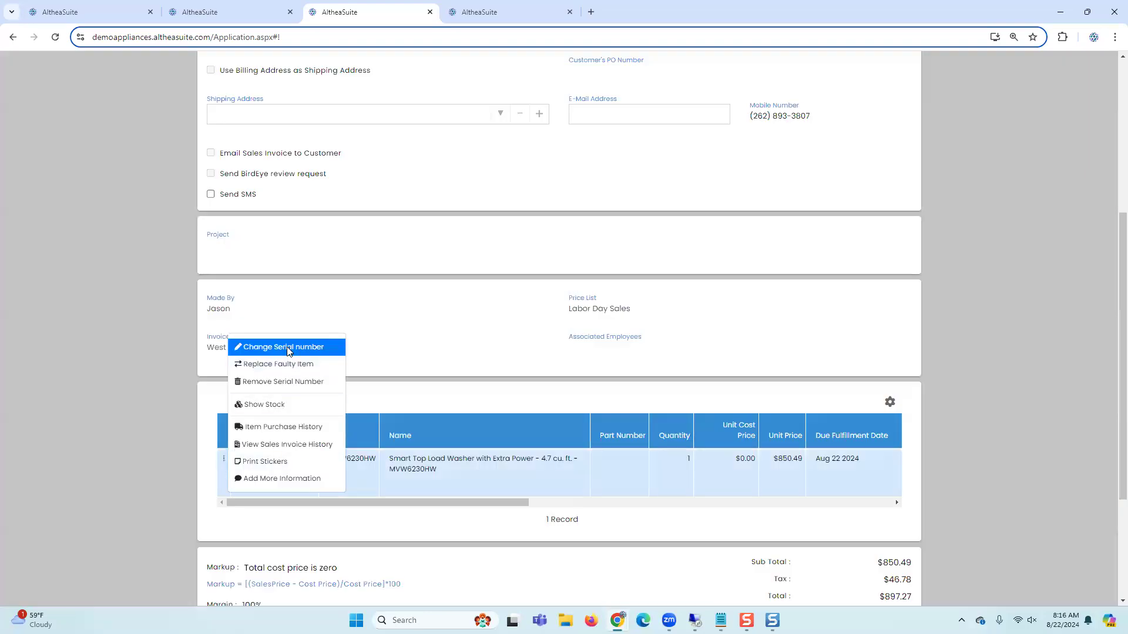
click(288, 350)
click(497, 238)
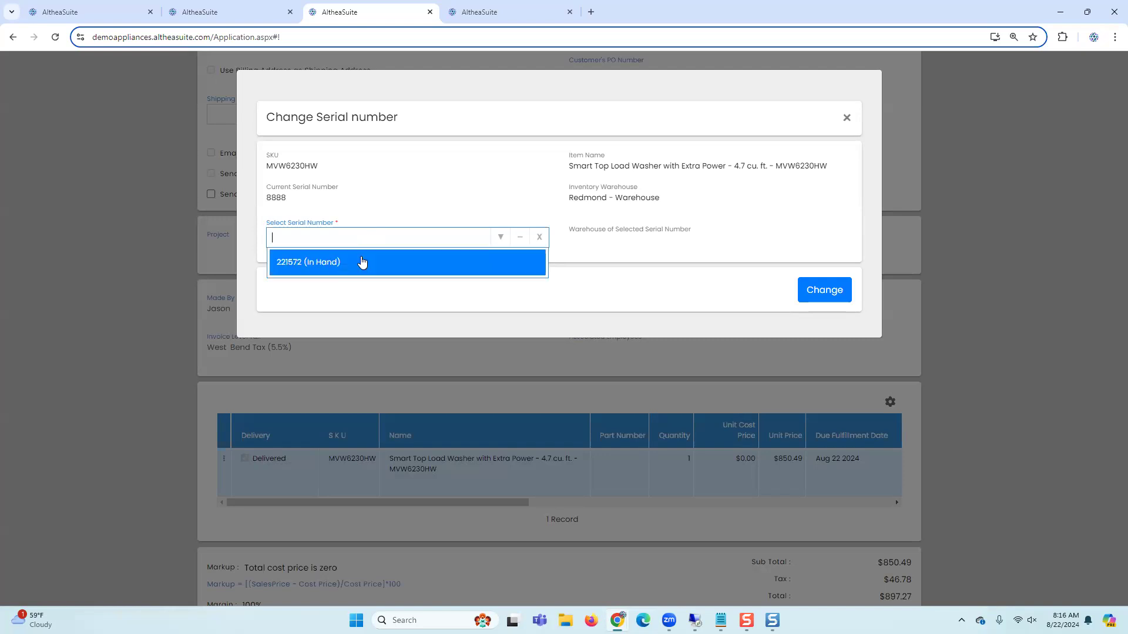
click(409, 210)
click(847, 117)
Step: Replace the line's faulty item with serial 221572, receiving the faulty unit into the Damaged -Bellevue warehouse
click(223, 457)
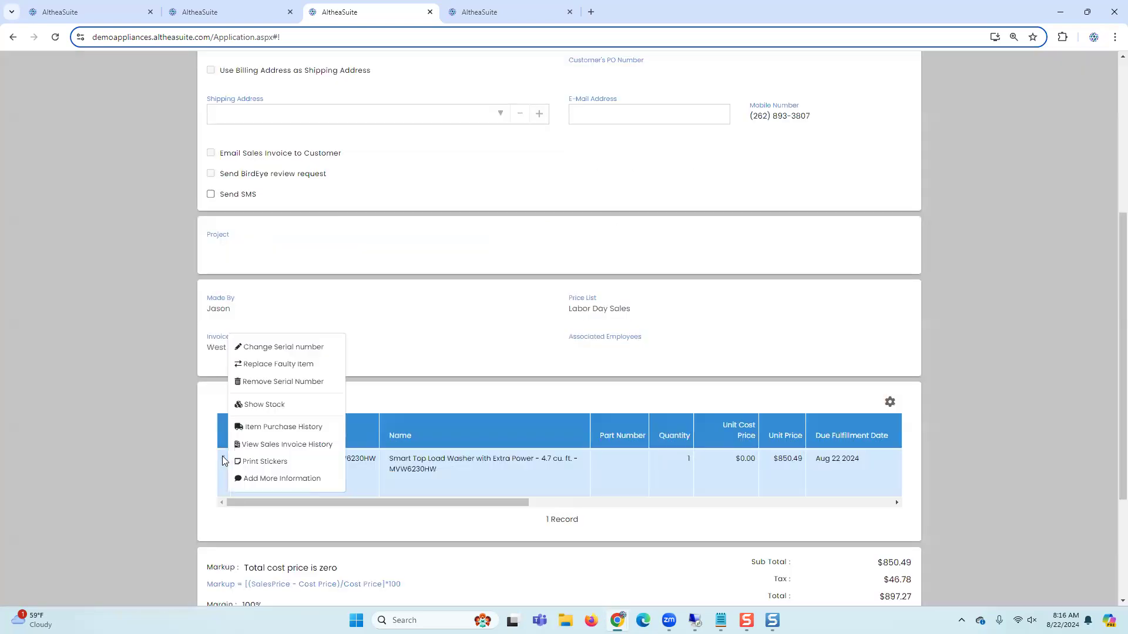
click(269, 366)
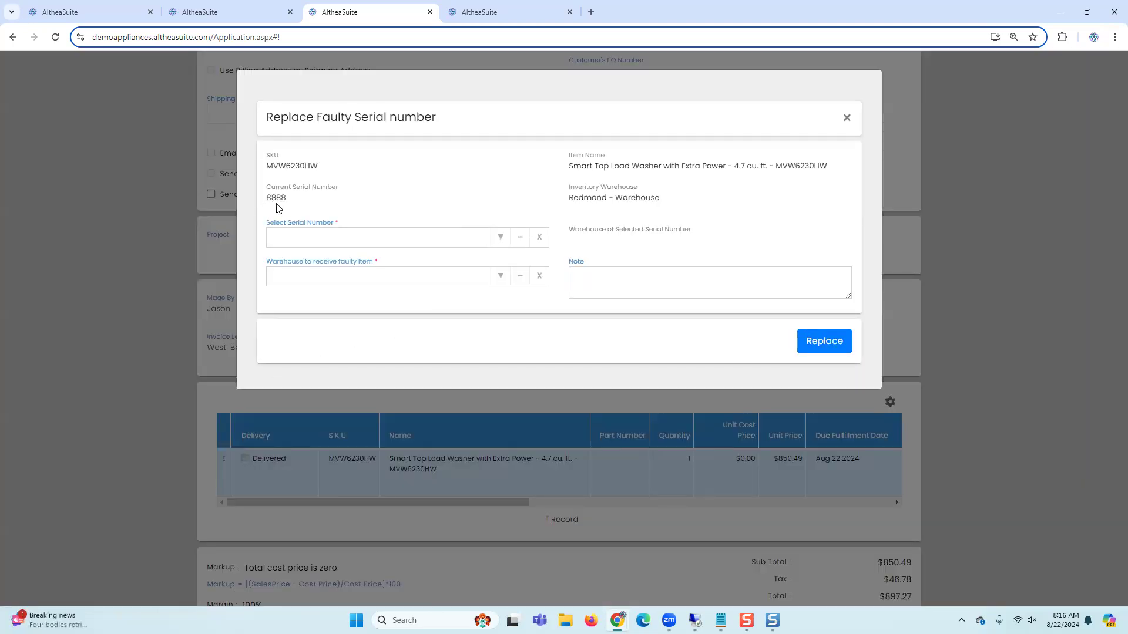
click(499, 238)
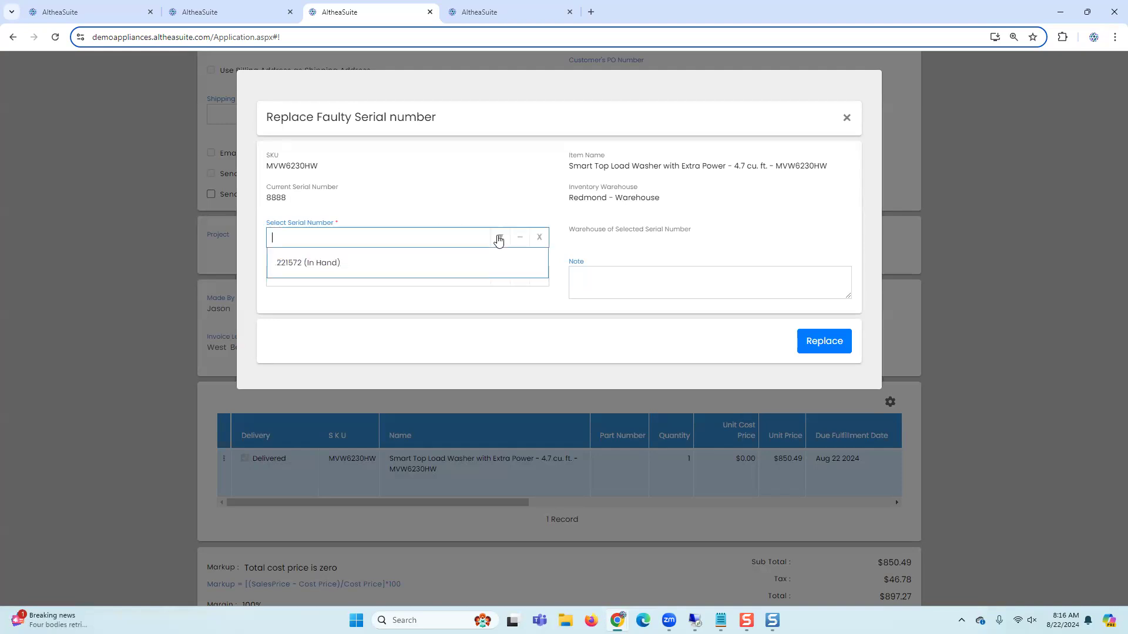
click(454, 259)
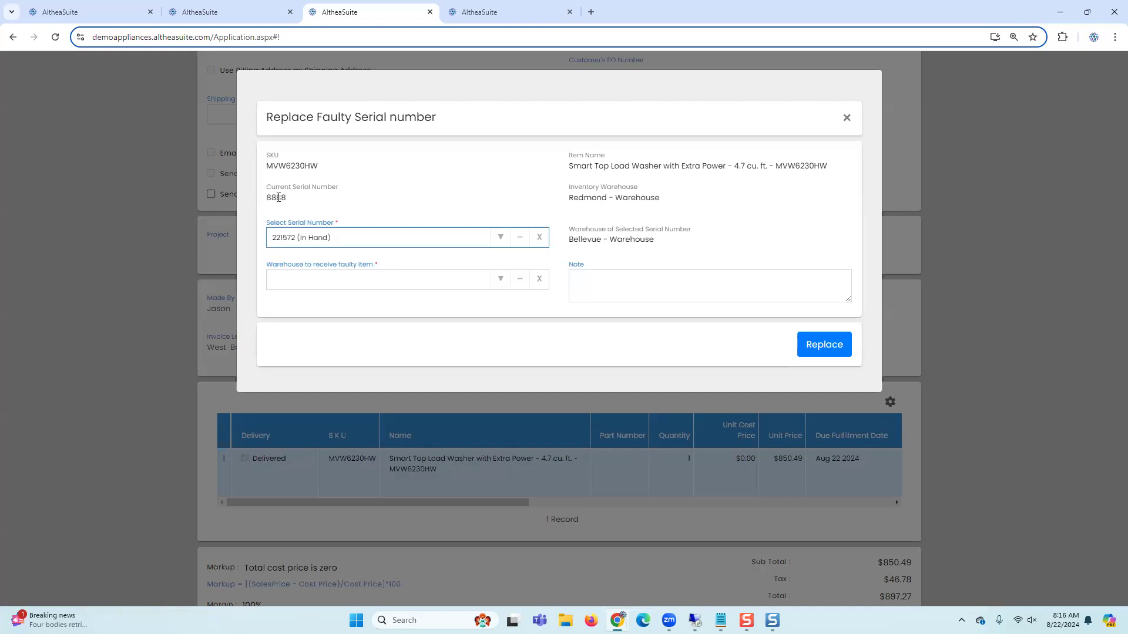
click(501, 280)
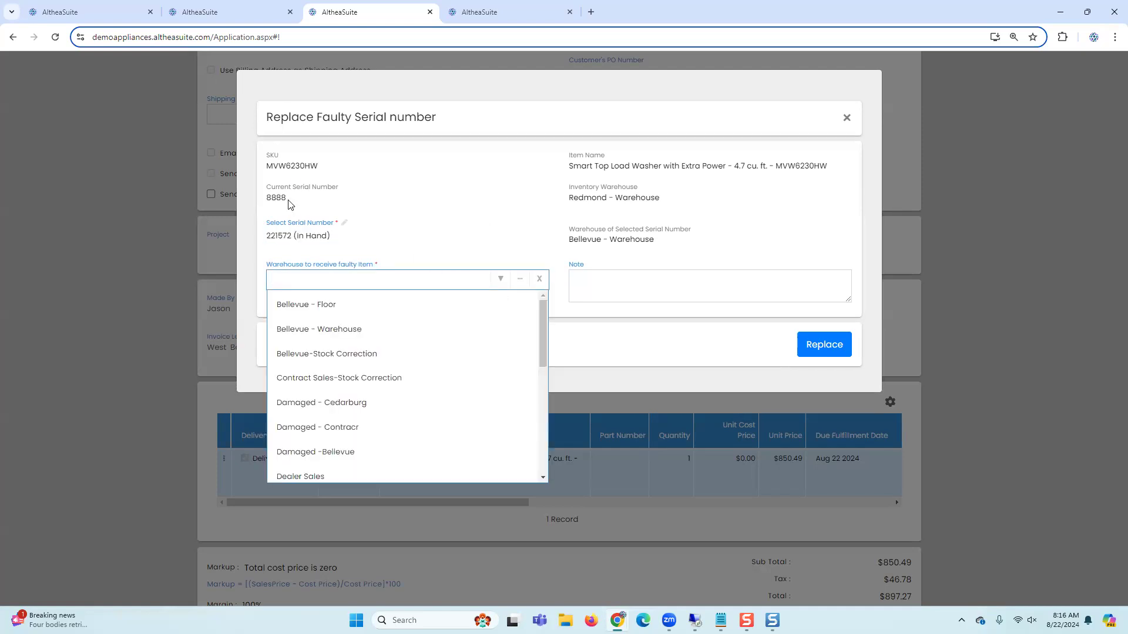
click(315, 452)
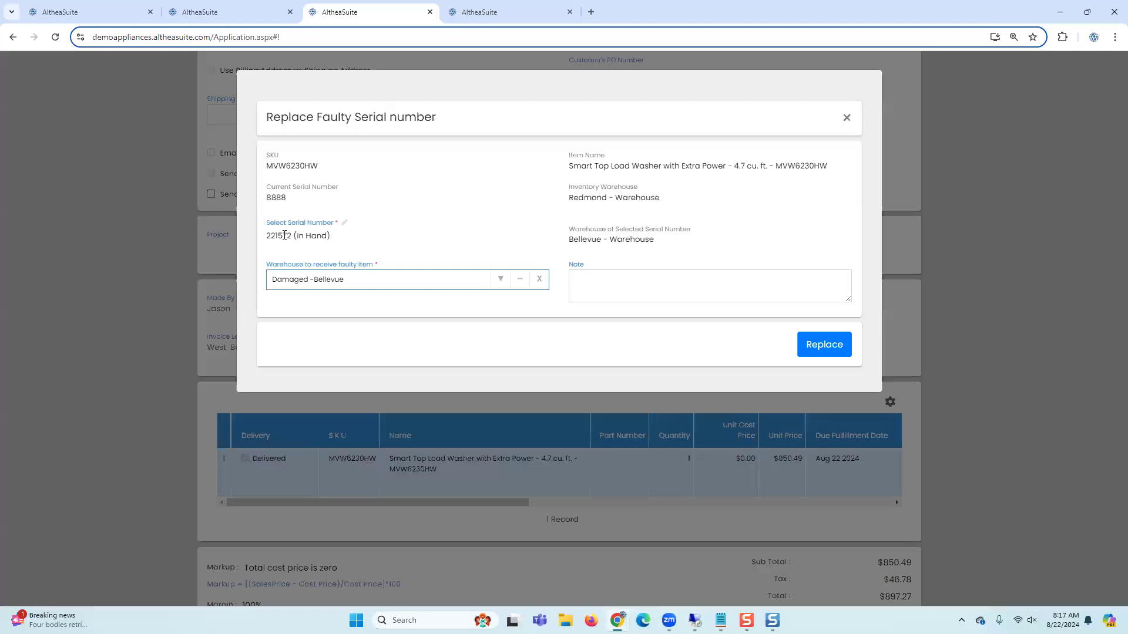
click(822, 345)
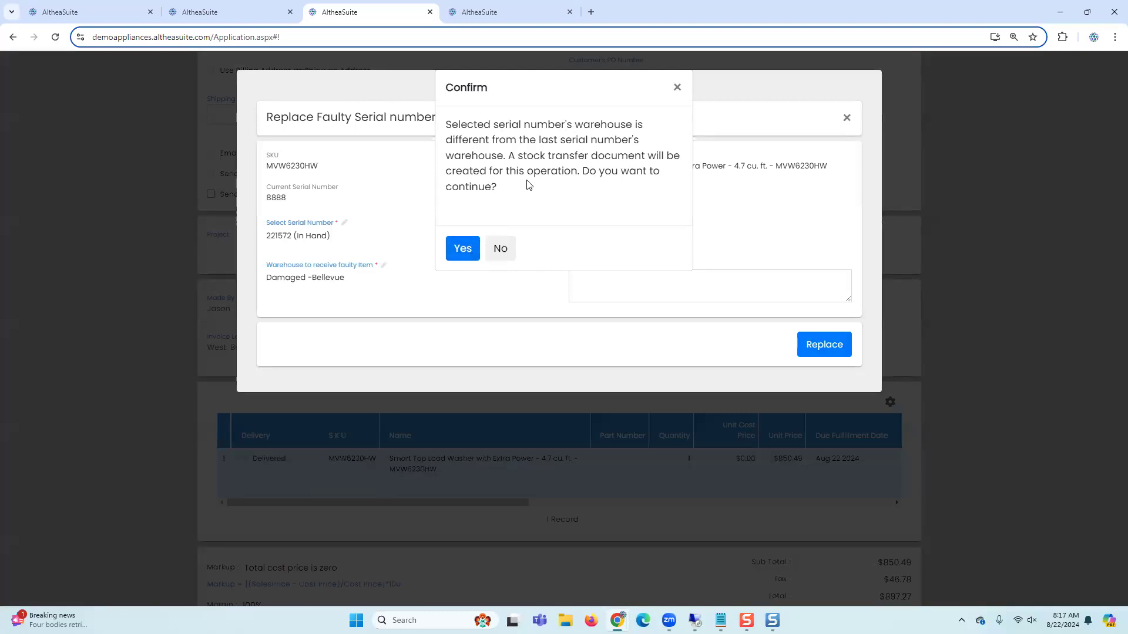
click(463, 249)
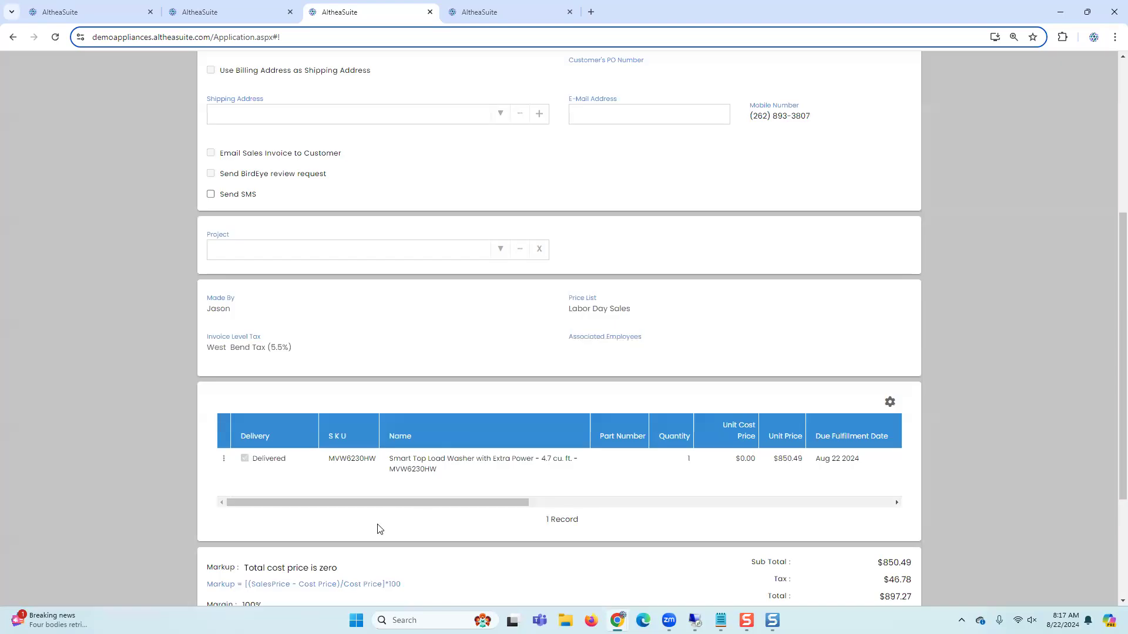
Step: Return to the Sales Invoices list and turn on Show Serial Number
drag(382, 501, 717, 497)
scroll(823, 299, up, 5)
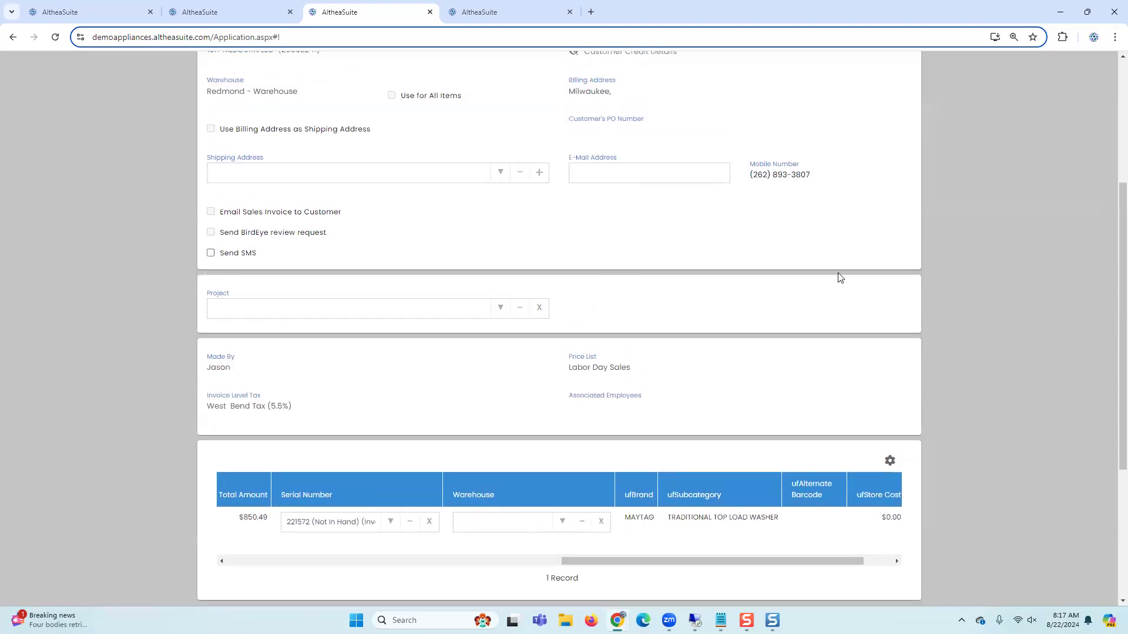
click(906, 126)
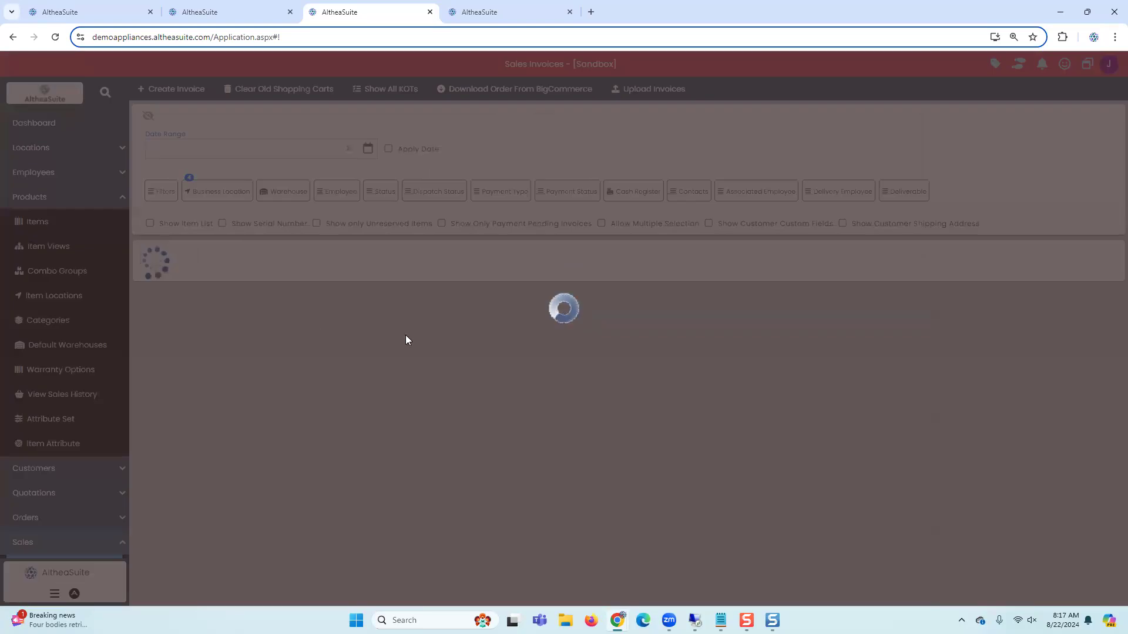
click(271, 225)
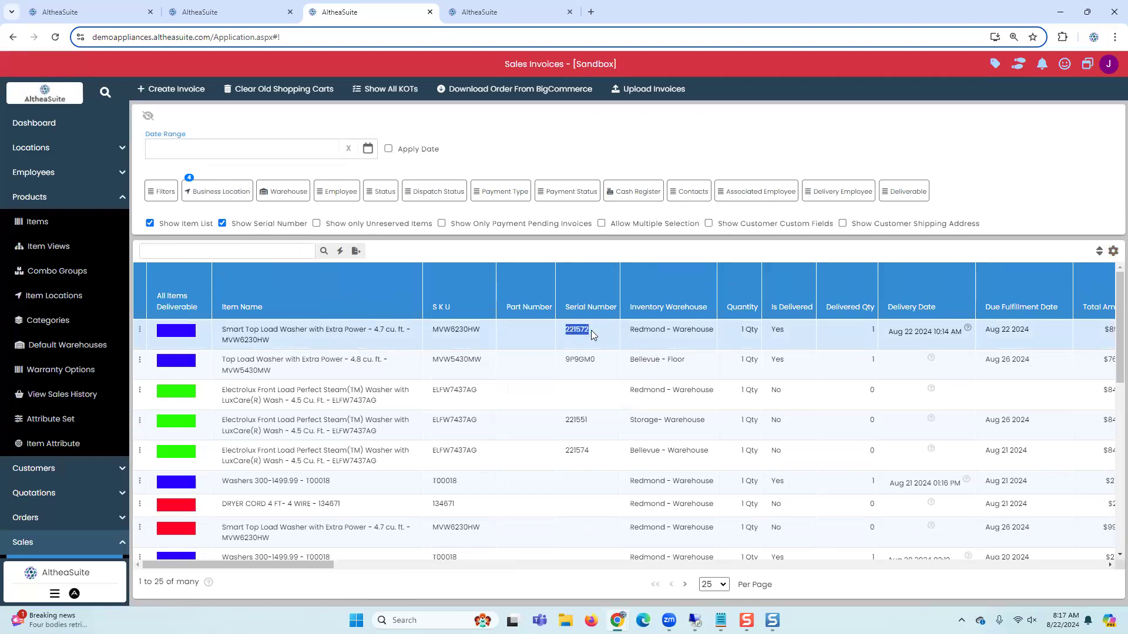
Step: Copy the line's SKU MVW6230HW and search the Serial Numbers list in the fourth tab for it
drag(433, 339, 484, 336)
key(ctrl+c)
click(477, 12)
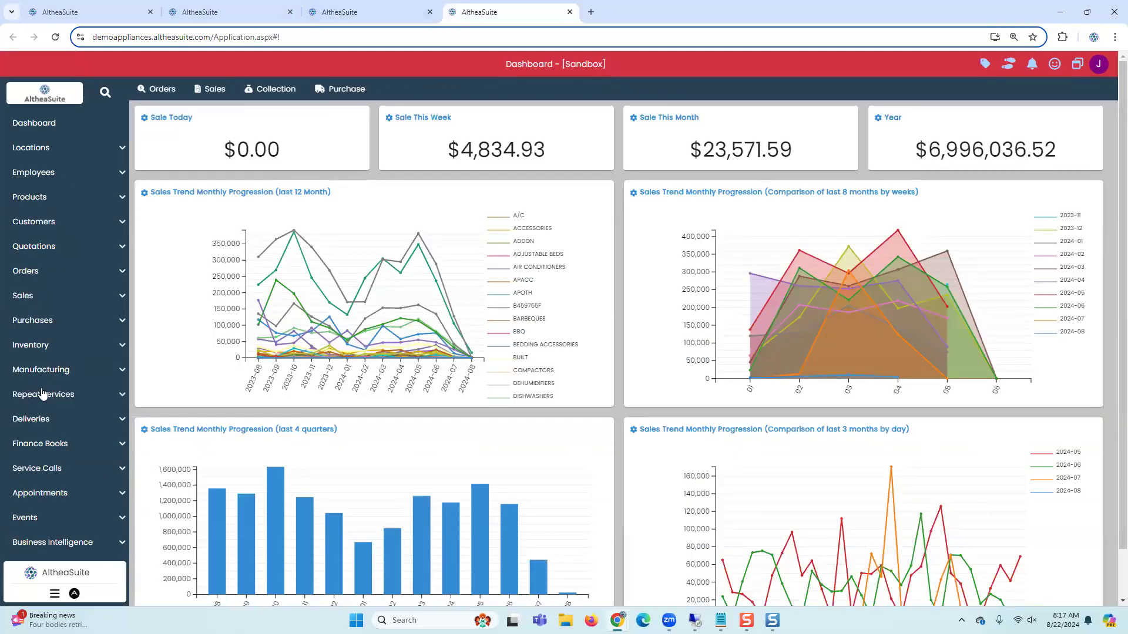
click(46, 349)
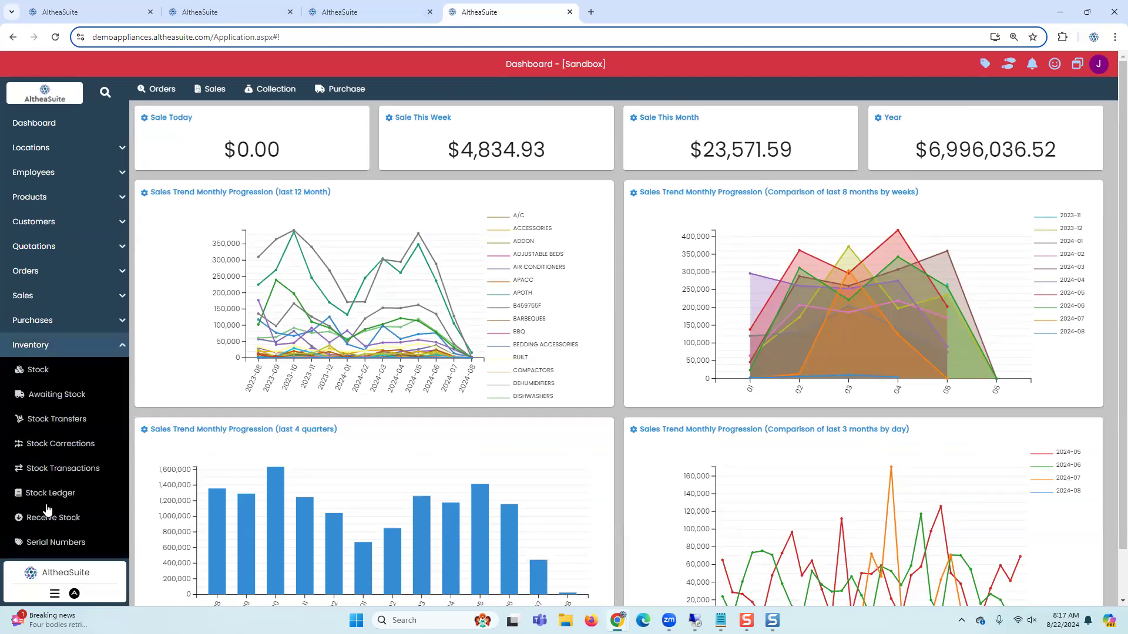
click(46, 544)
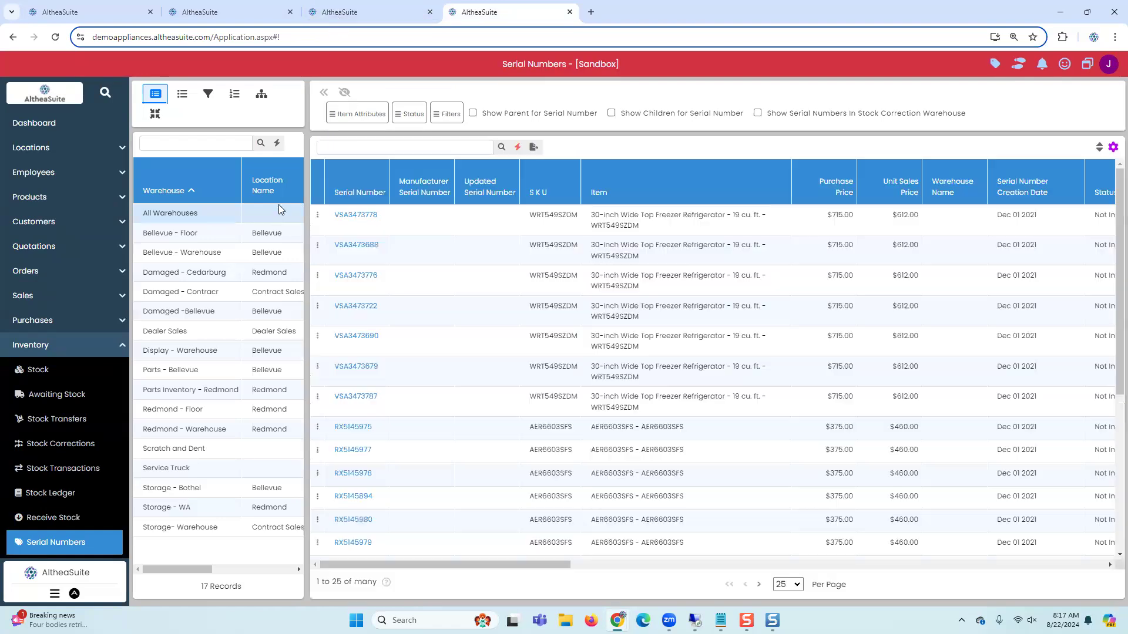
click(360, 146)
key(ctrl+v)
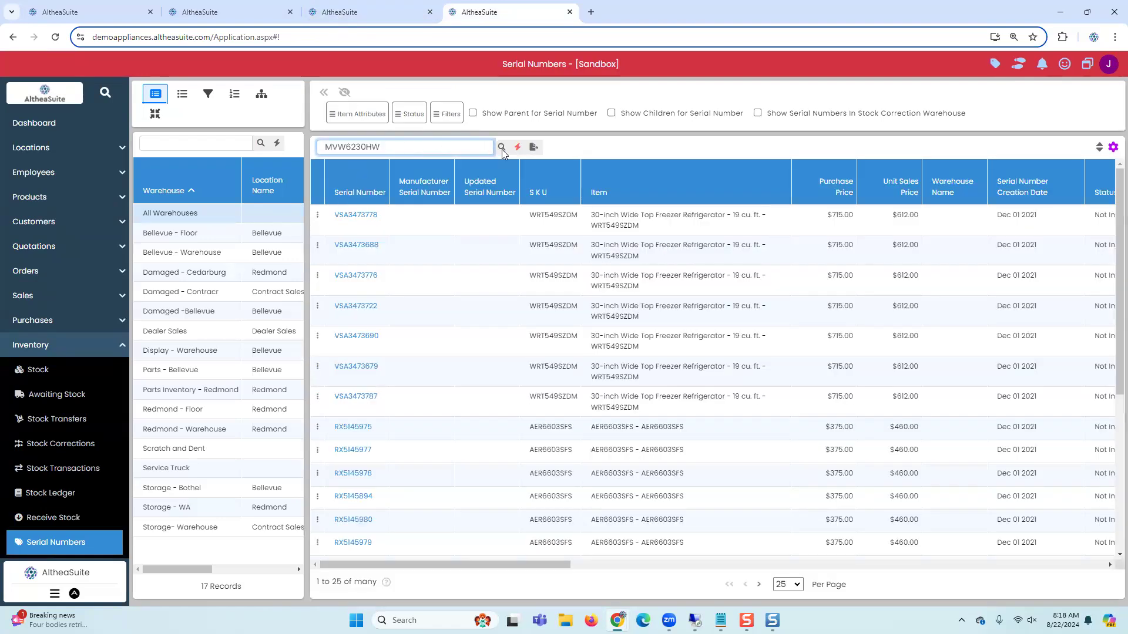
click(502, 148)
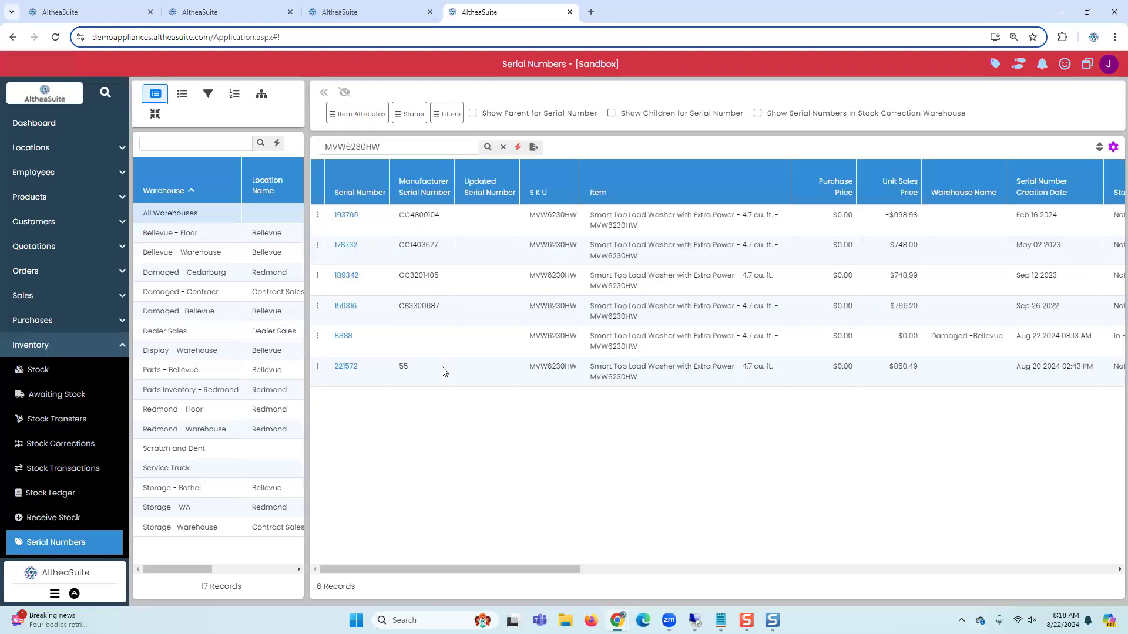
Step: Review the MVW6230HW serials' warehouse name and status columns
click(439, 360)
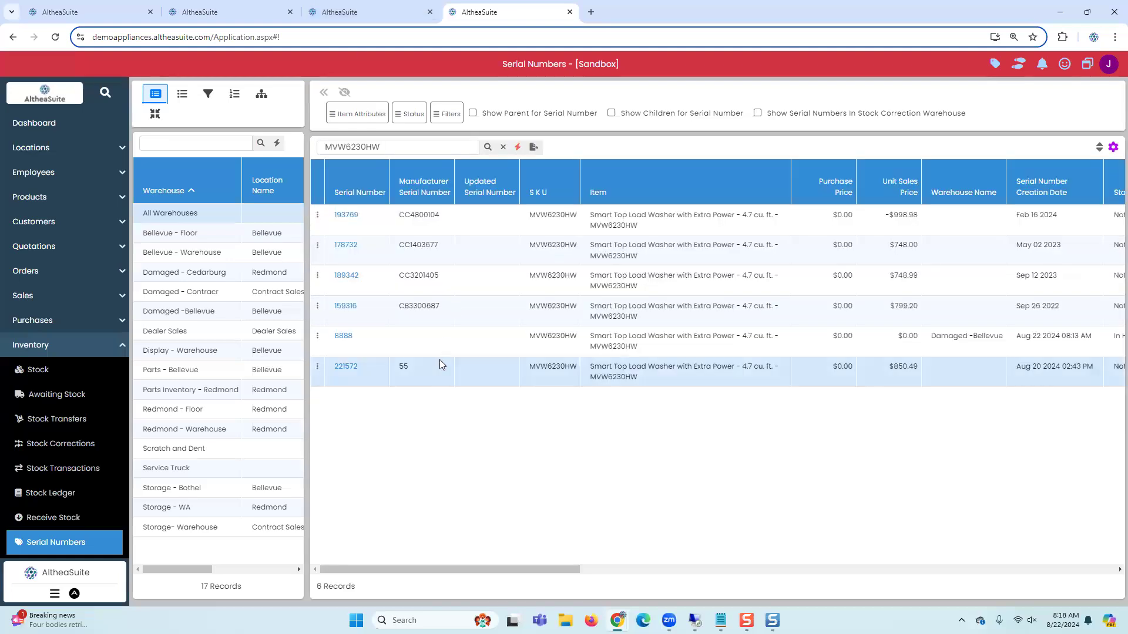
click(382, 348)
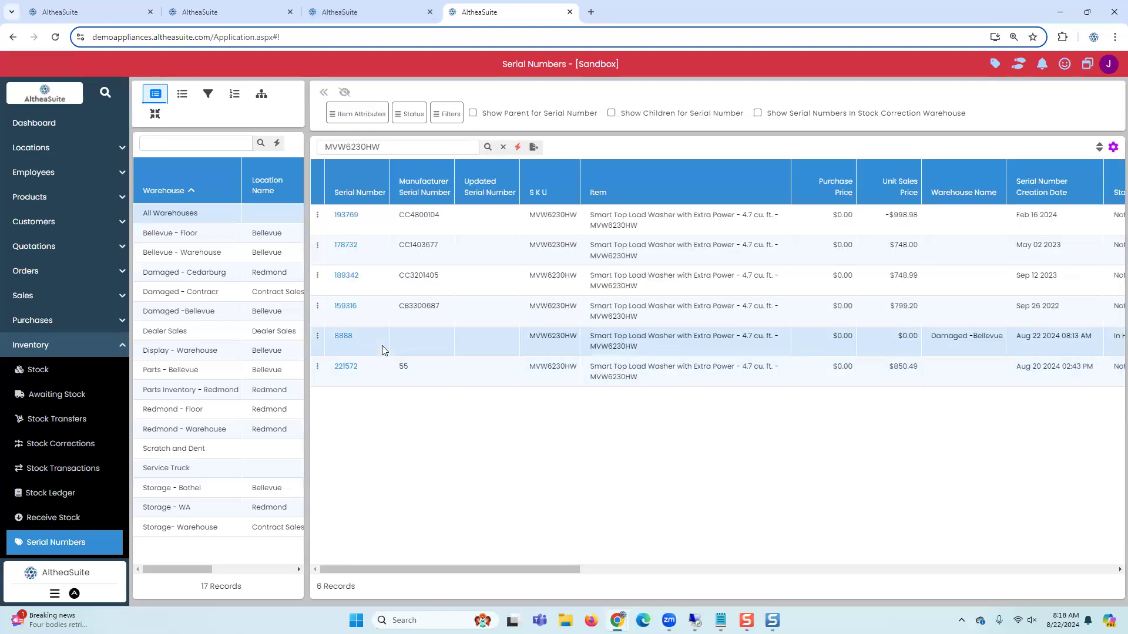
drag(551, 569, 616, 565)
click(934, 348)
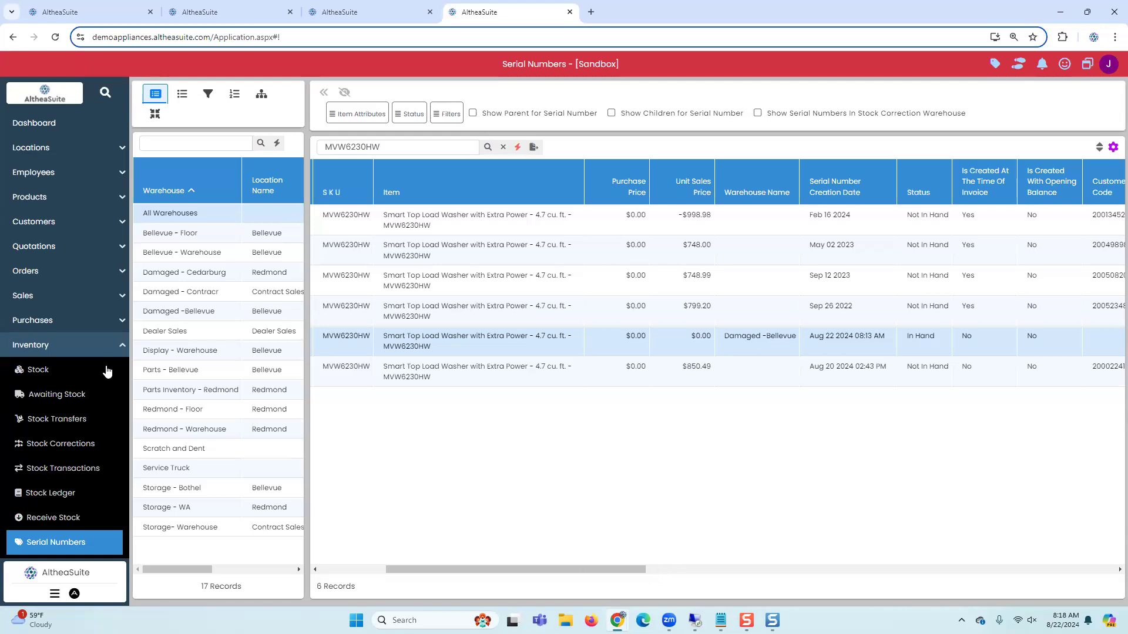
Step: Start a new purchase order and choose Acuity as its supplier
click(95, 352)
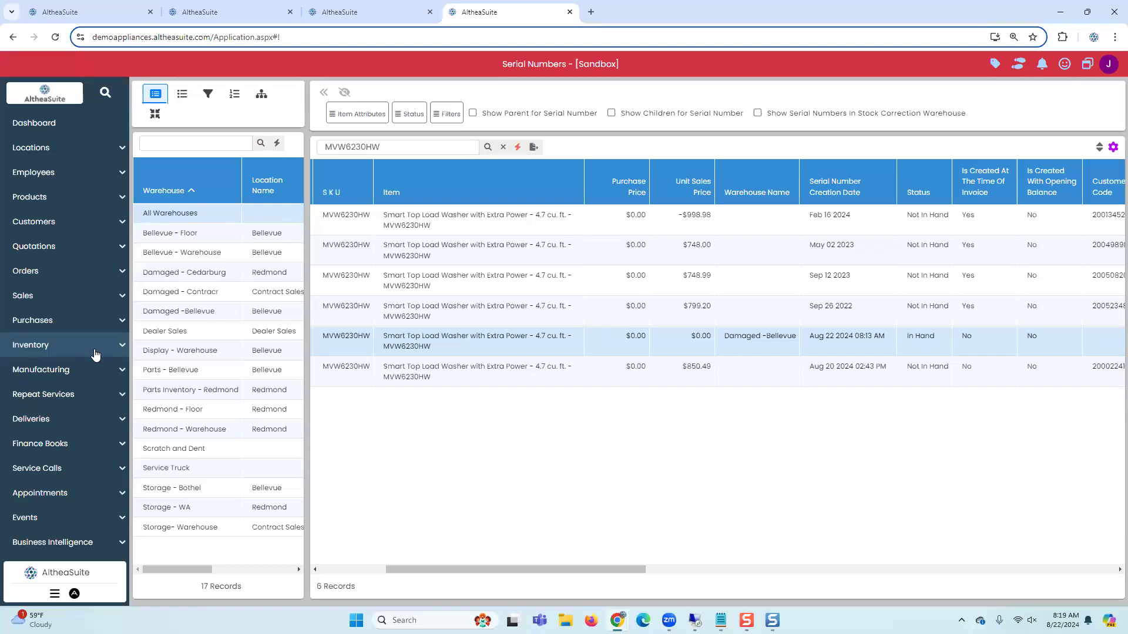
click(81, 323)
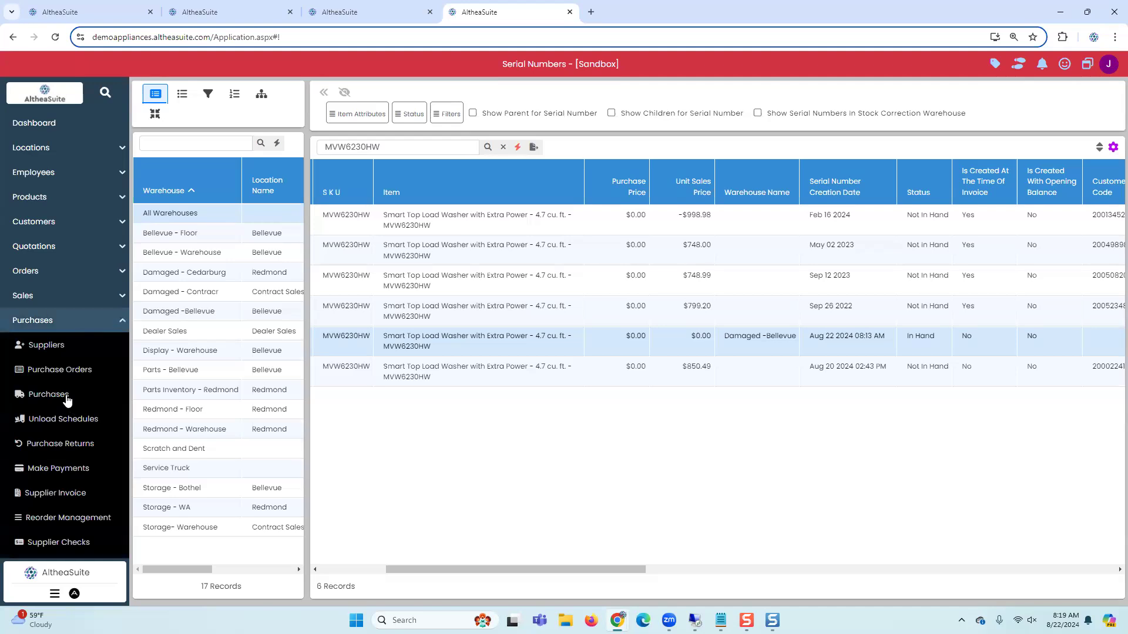
click(63, 371)
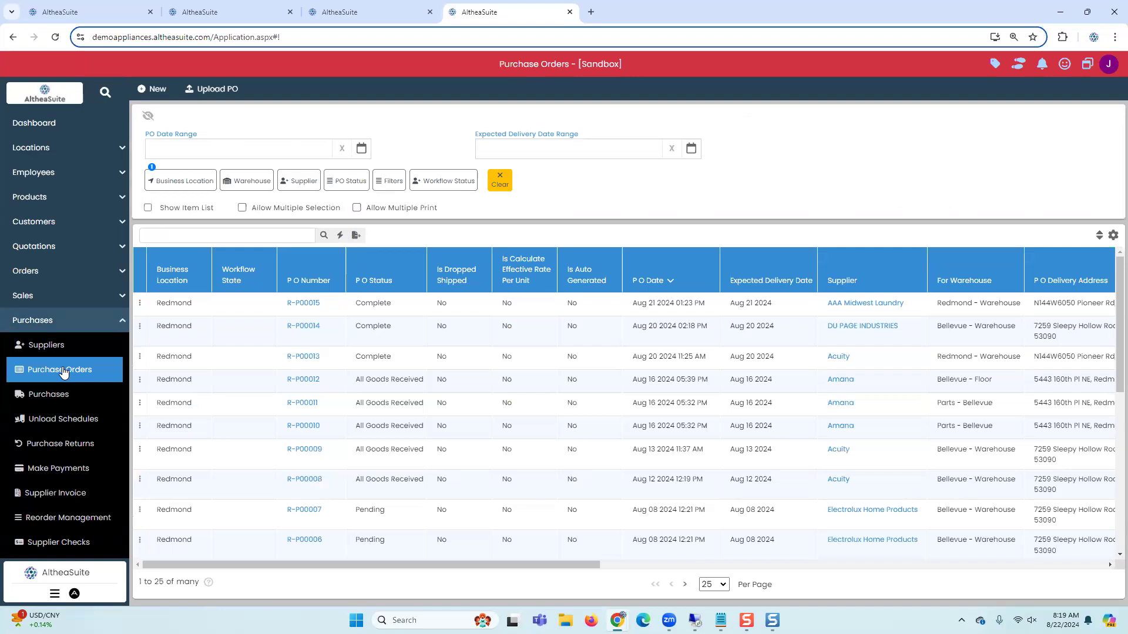
click(148, 91)
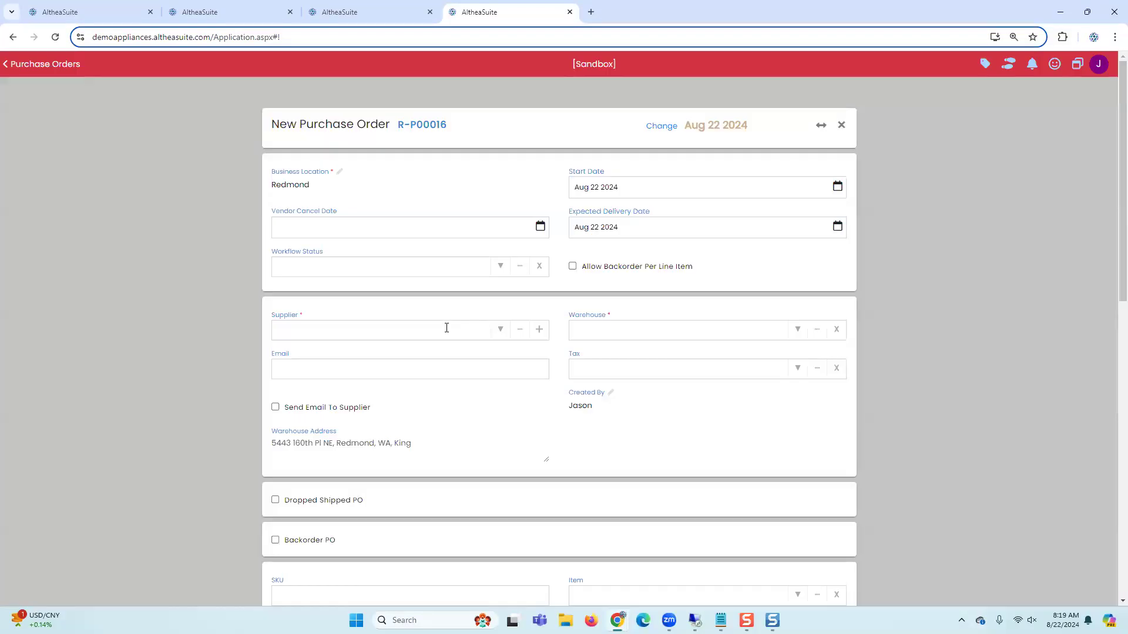
click(502, 329)
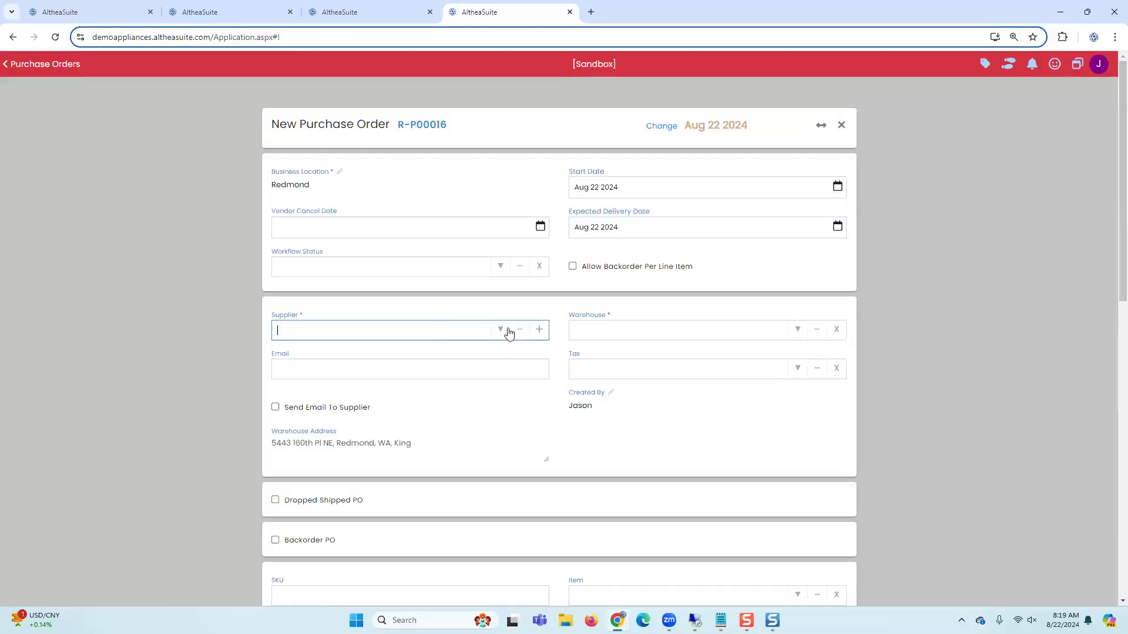
click(383, 380)
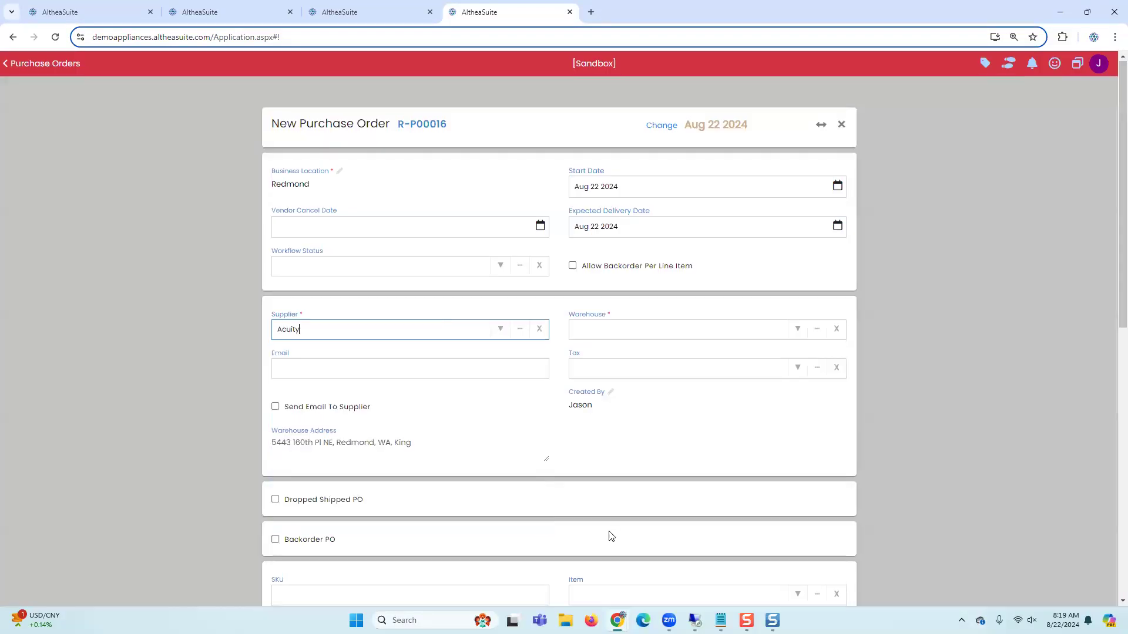
Step: Set the purchase order's warehouse to Bellevue - Floor and add item MVW6230HW as a line
scroll(601, 433, down, 3)
click(604, 422)
key(ctrl+v)
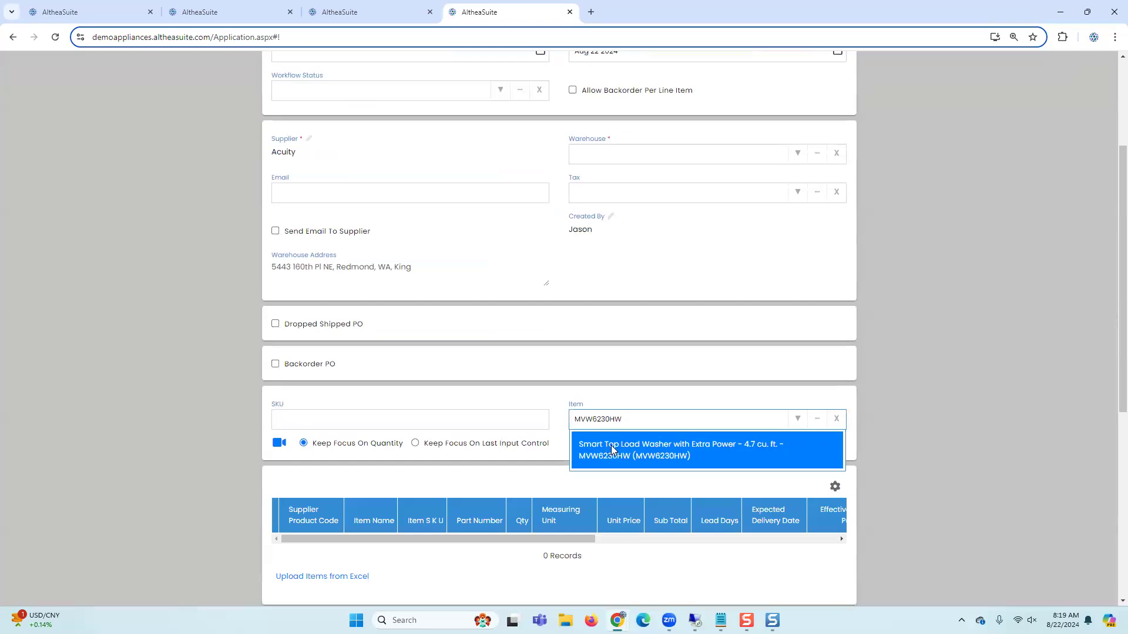
click(611, 451)
click(796, 155)
click(731, 179)
click(606, 422)
key(ctrl+v)
click(608, 454)
Step: Set the line's unit price to $500.00 and save the purchase order
scroll(623, 447, down, 2)
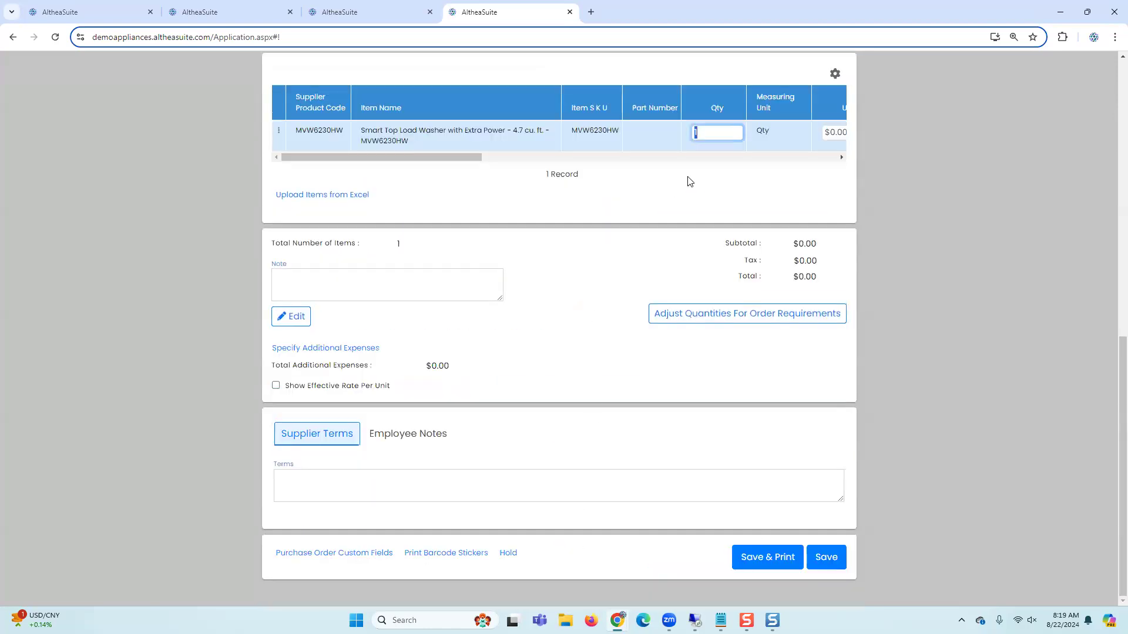
click(835, 555)
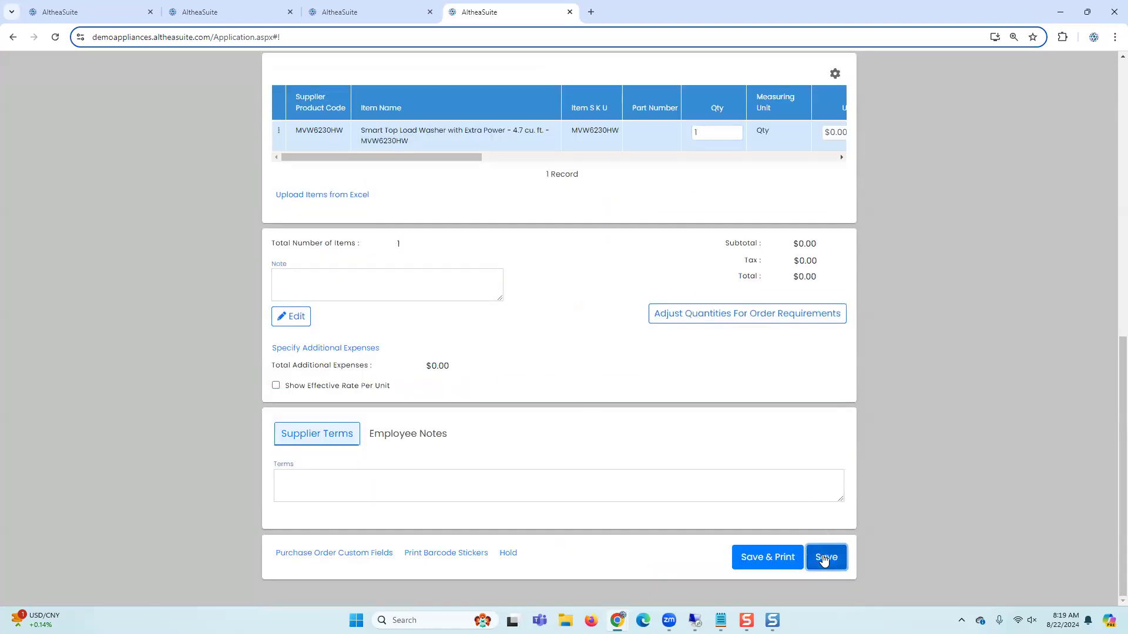
drag(454, 159, 545, 159)
click(605, 129)
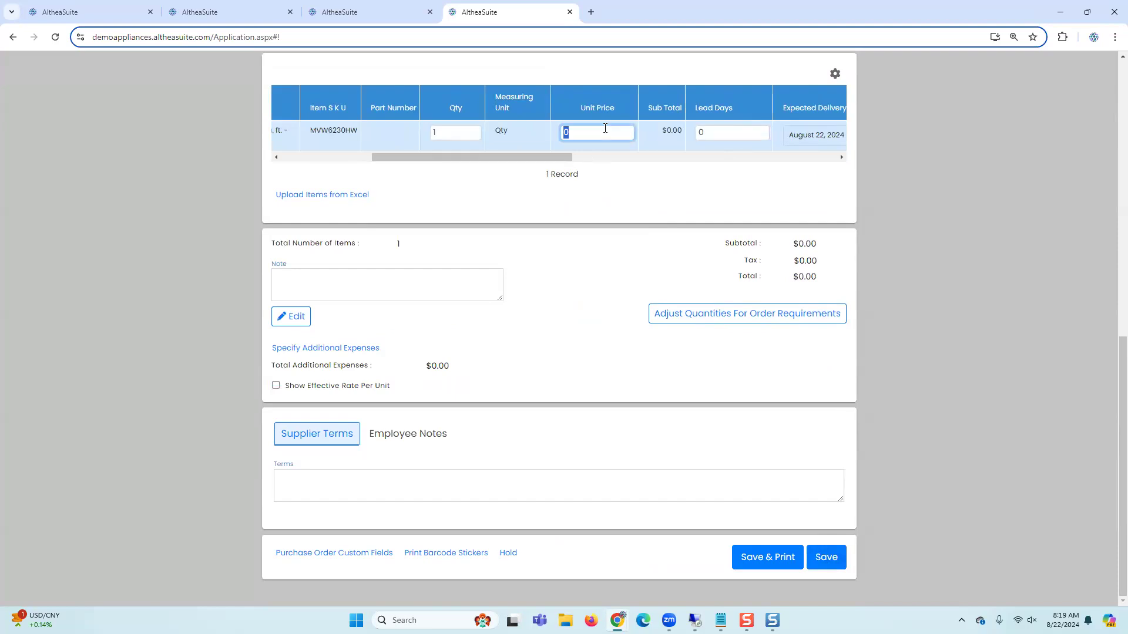
text(500)
click(610, 246)
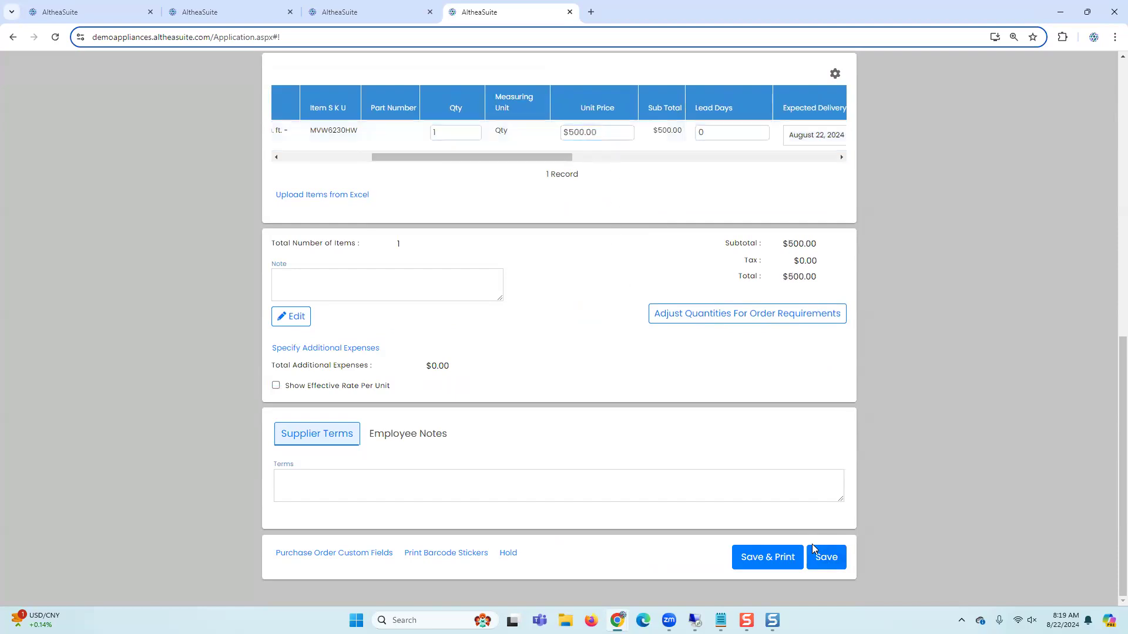
click(815, 555)
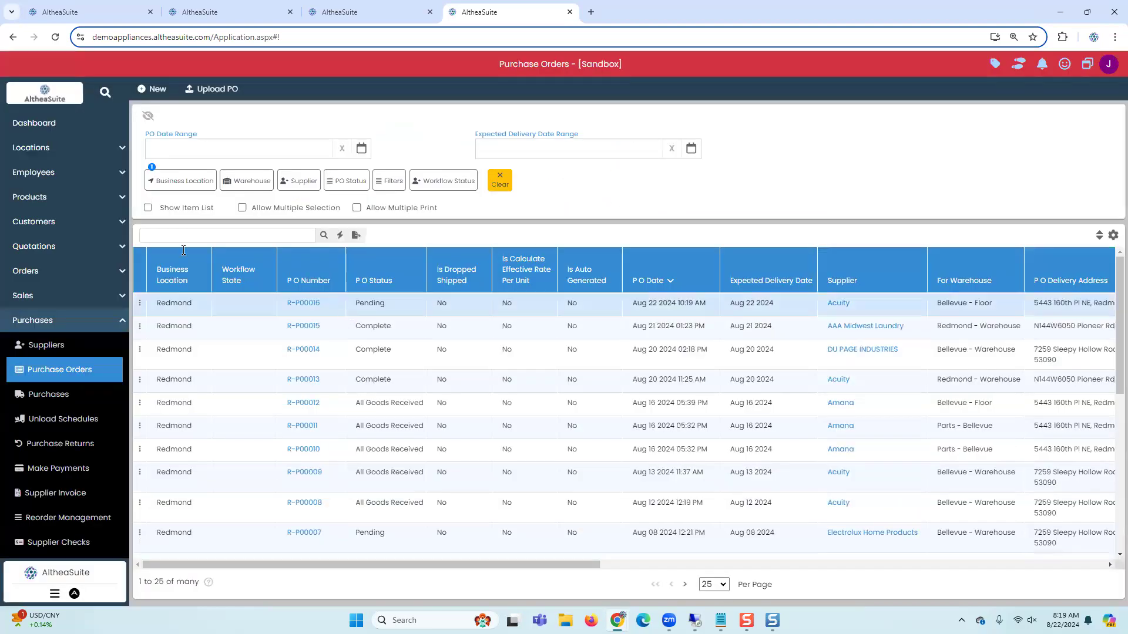
Step: Start a new purchase order and choose Acuity as its supplier
click(152, 91)
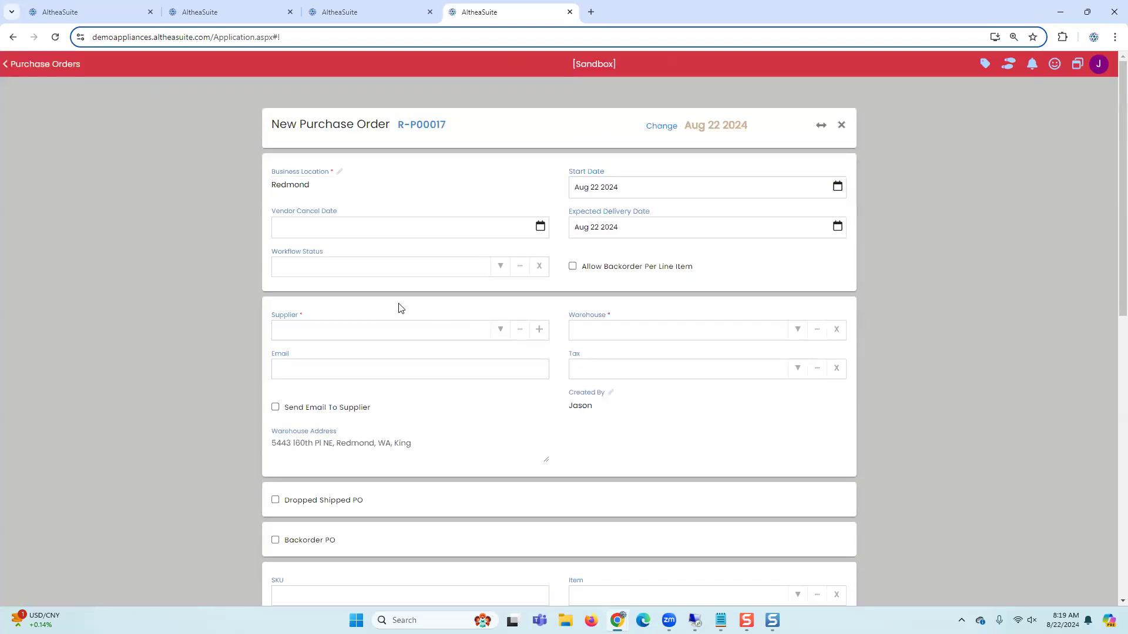
click(499, 331)
click(423, 377)
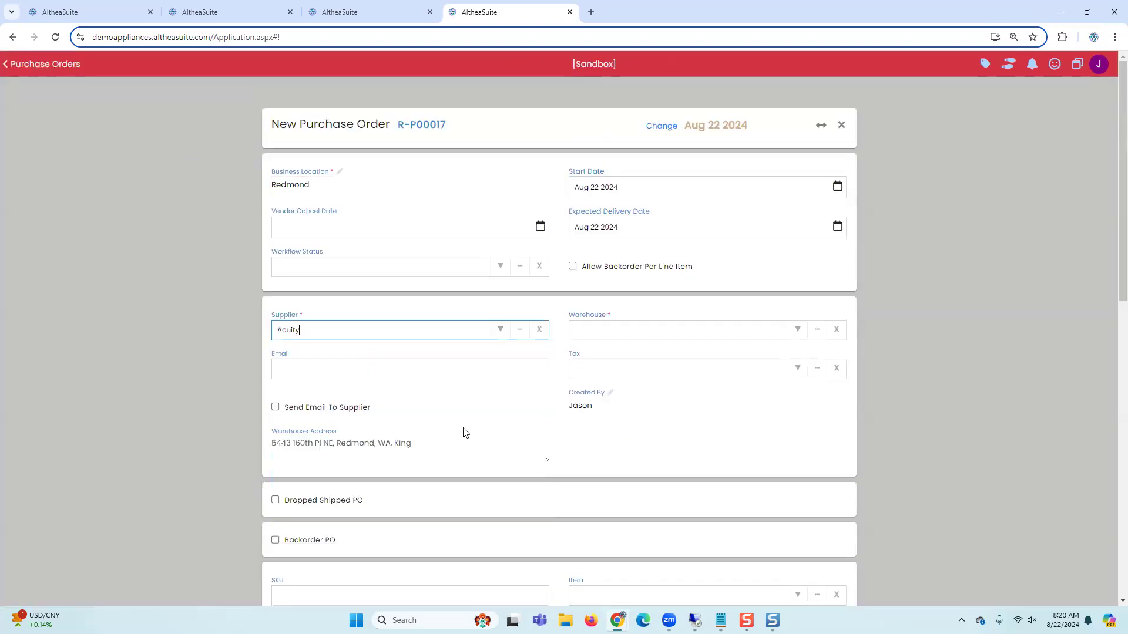
scroll(588, 447, down, 3)
Step: Try to add an item line to the purchase order before a warehouse is set
click(817, 418)
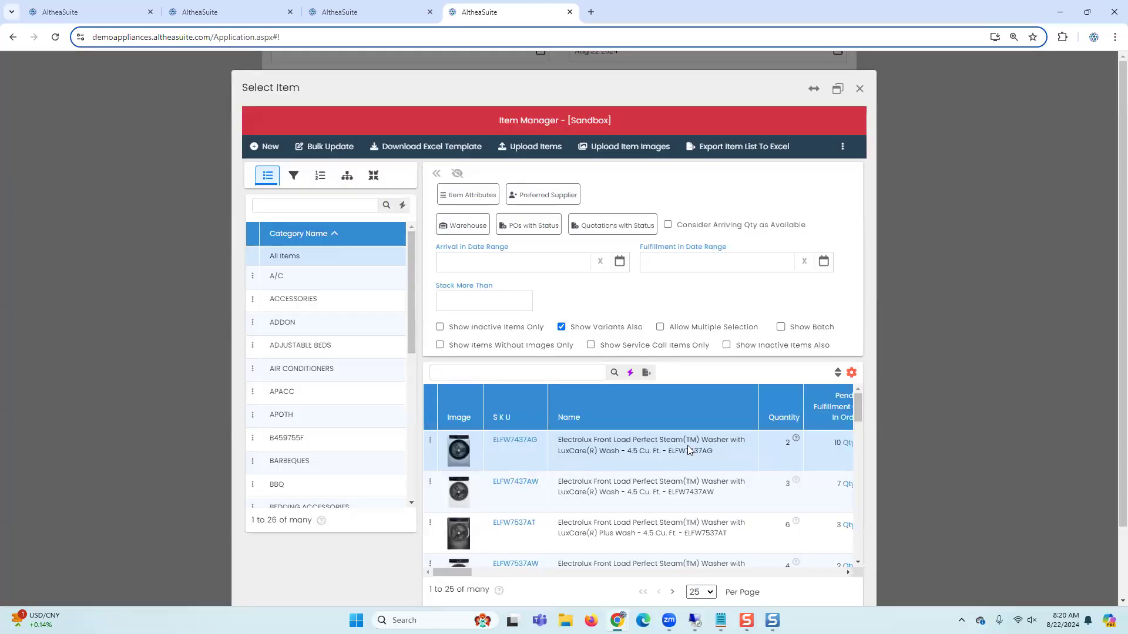
scroll(687, 446, down, 2)
scroll(876, 549, down, 1)
scroll(875, 552, down, 2)
click(780, 550)
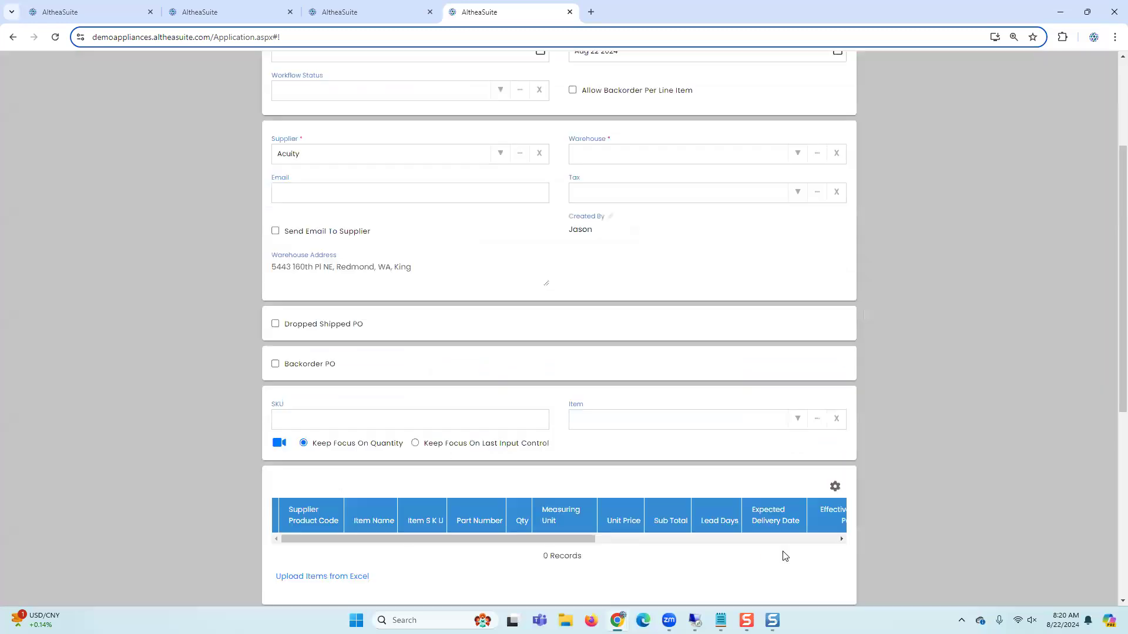
click(431, 175)
scroll(796, 327, up, 3)
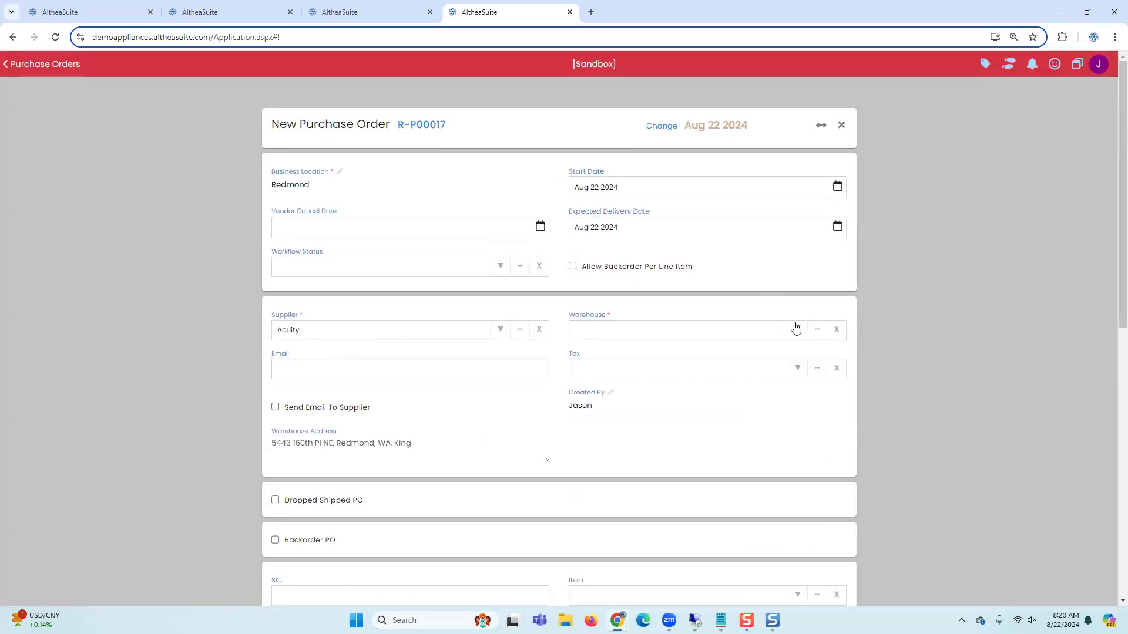
Step: Set the purchase order's warehouse to Bellevue - Floor
click(797, 330)
click(735, 365)
scroll(795, 403, down, 4)
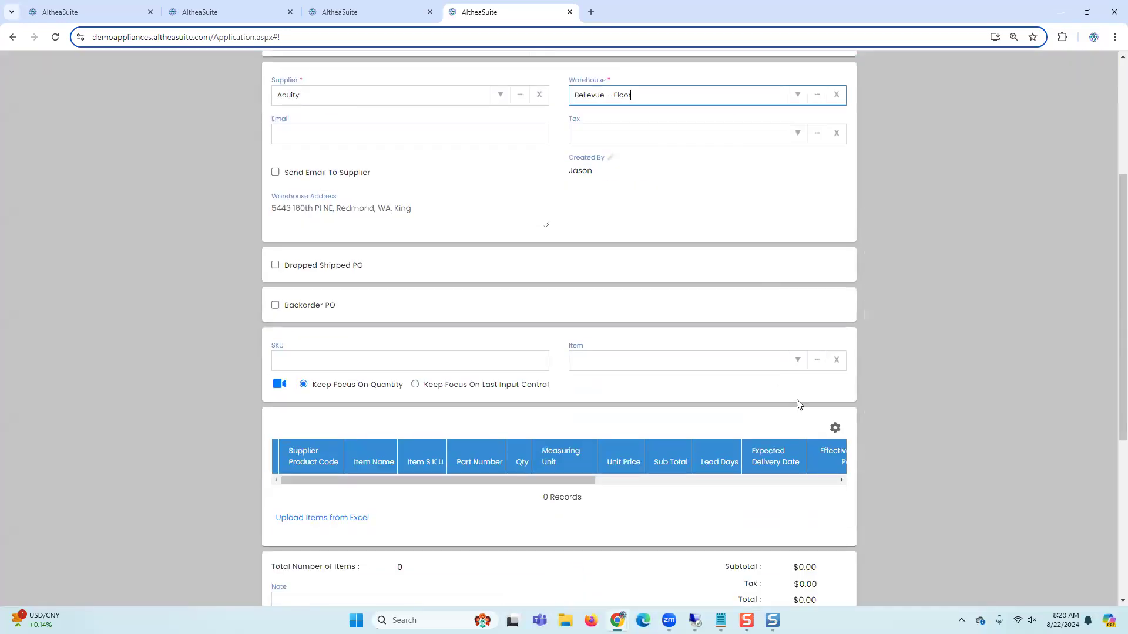
Step: Add item ELFW7437AG as a line and save the purchase order
click(817, 360)
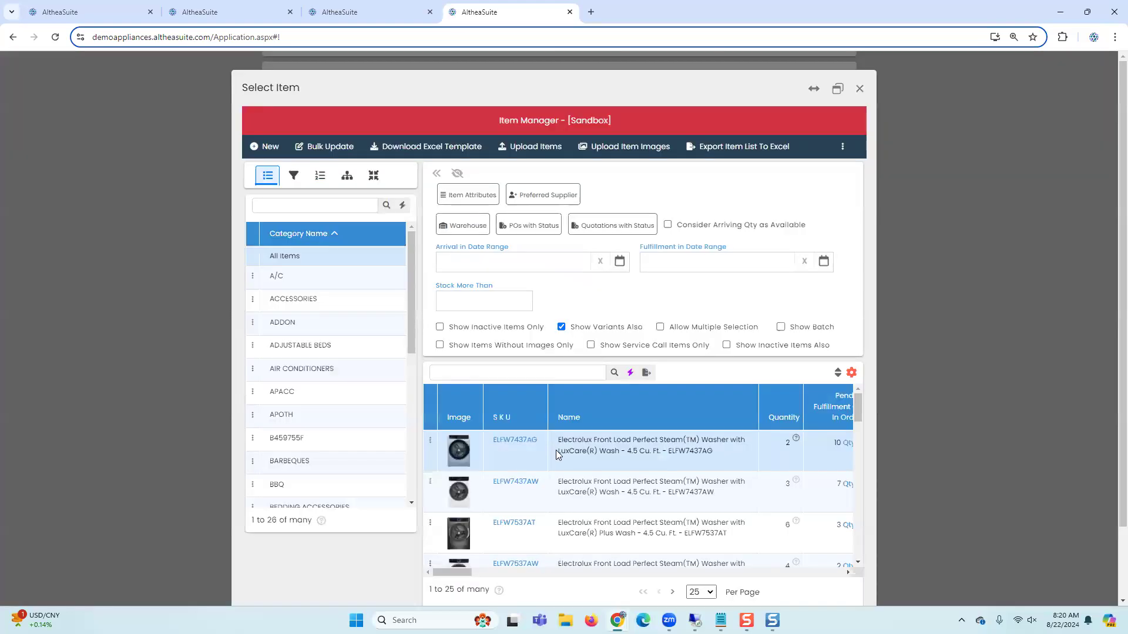
scroll(556, 450, down, 3)
scroll(868, 567, down, 1)
click(779, 550)
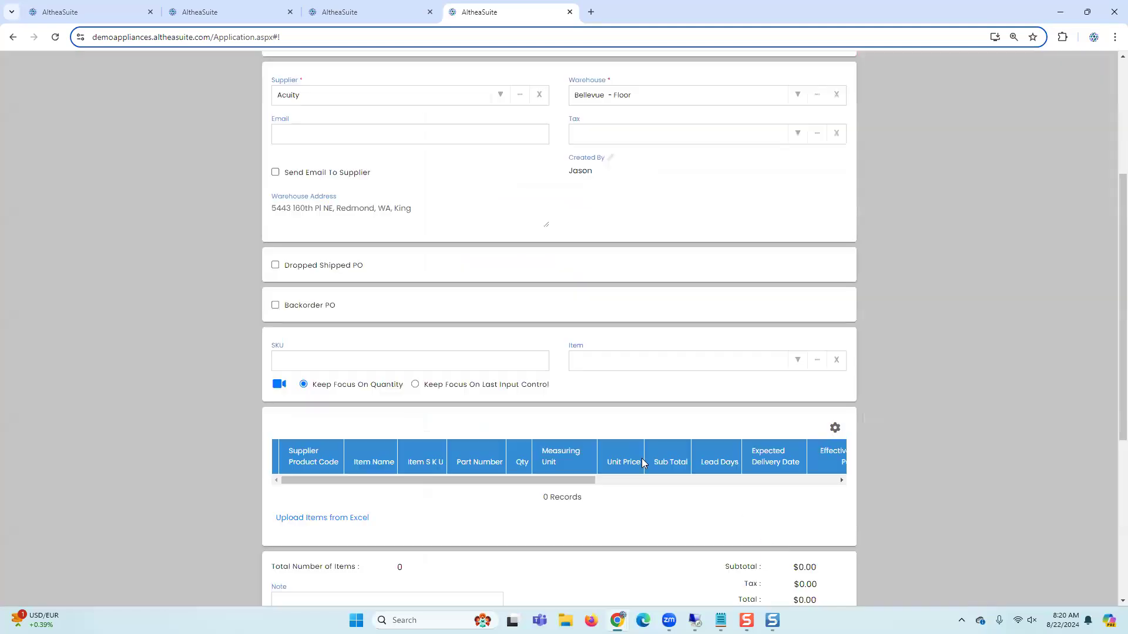
click(827, 558)
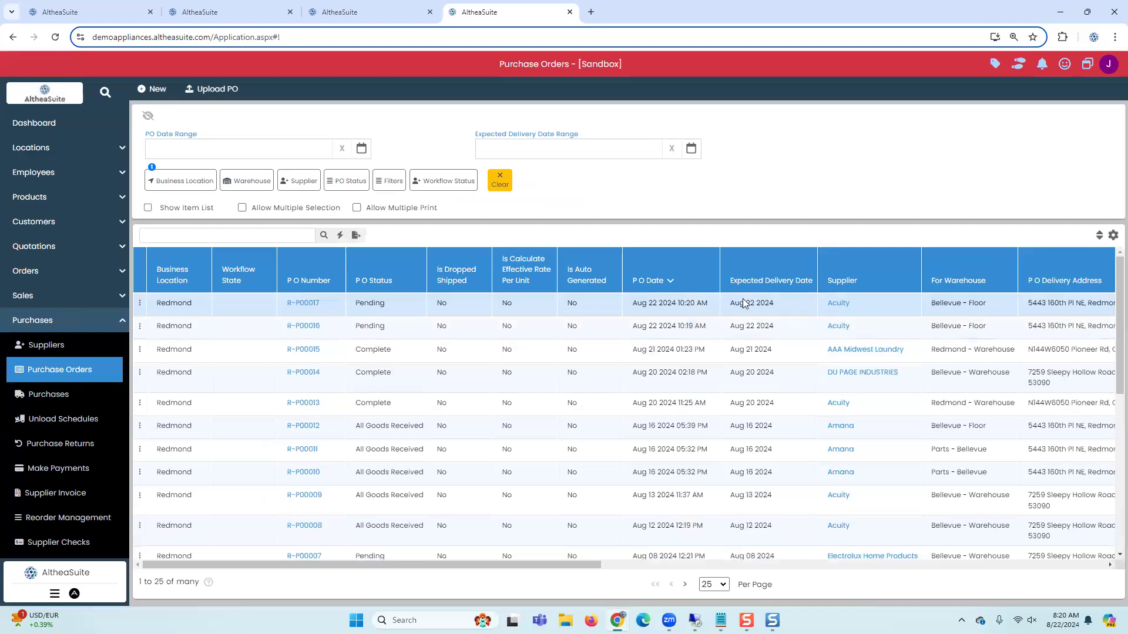
Step: Start a new unload schedule with Acuity as the supplier and Bellevue - Floor as the warehouse
drag(825, 305, 852, 307)
click(57, 418)
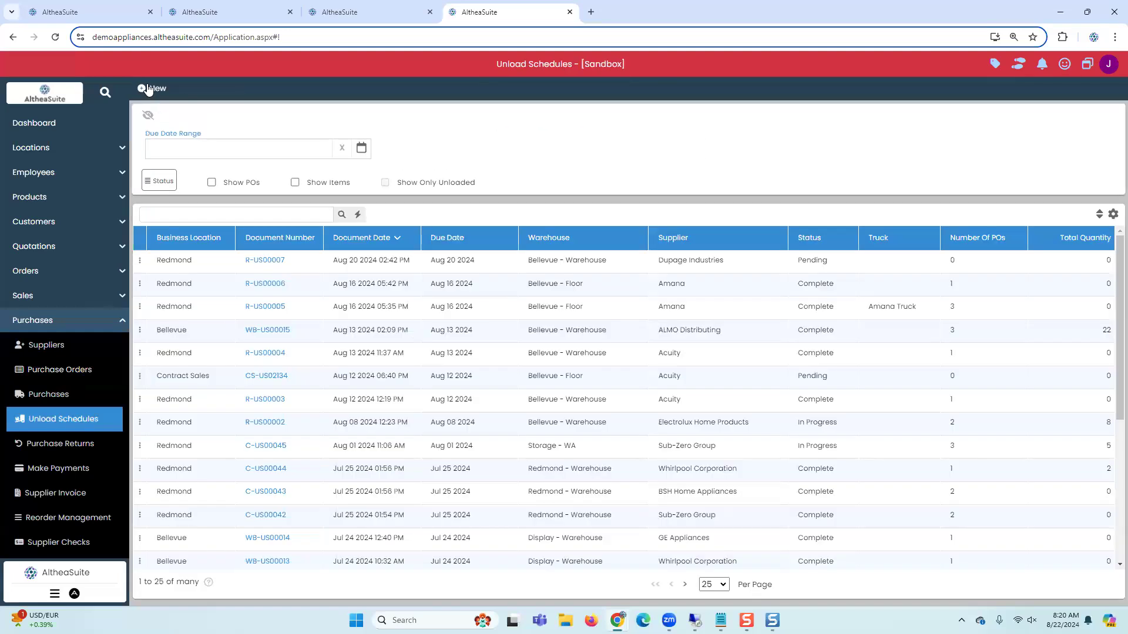
click(149, 90)
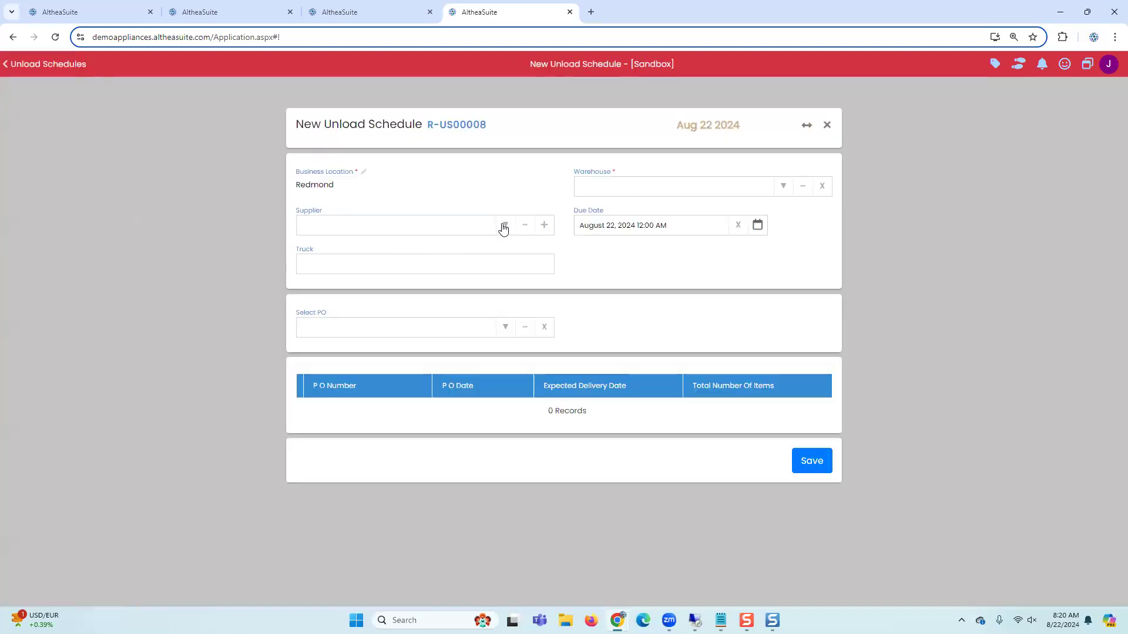
click(503, 228)
click(390, 272)
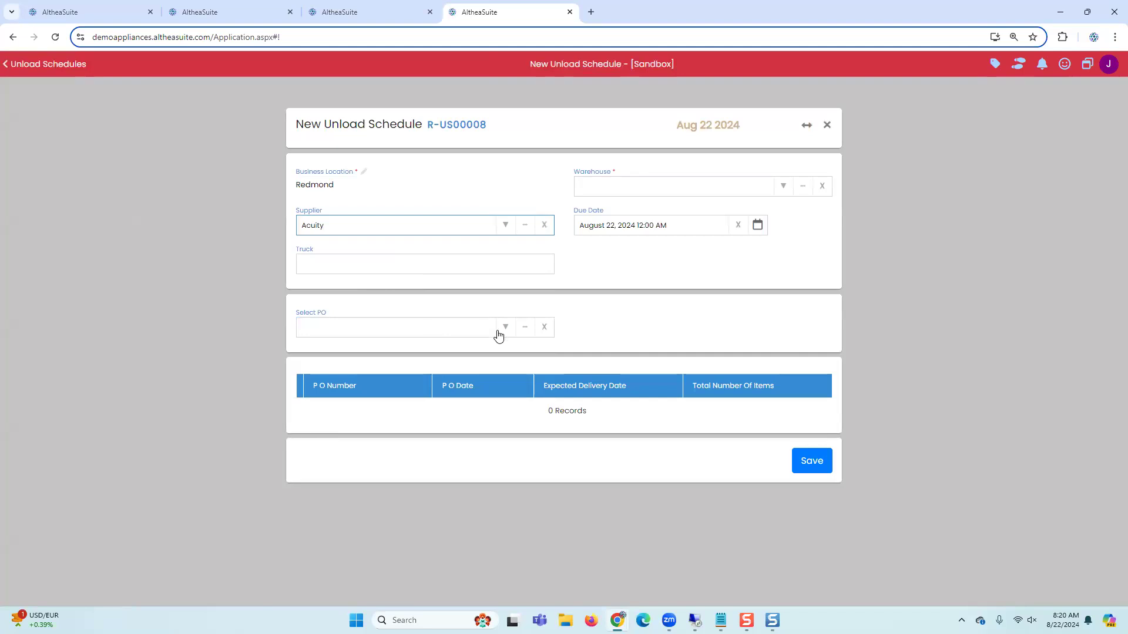
click(782, 183)
click(730, 214)
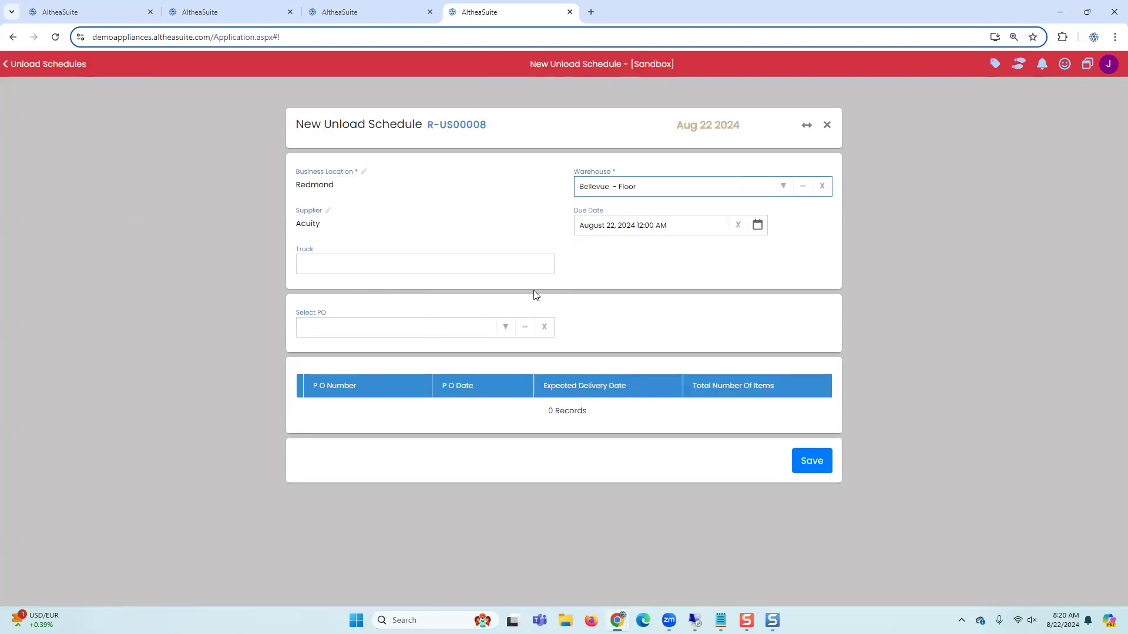
Step: Add purchase orders R-P00017 and R-P00016 to the unload schedule and save it
click(508, 327)
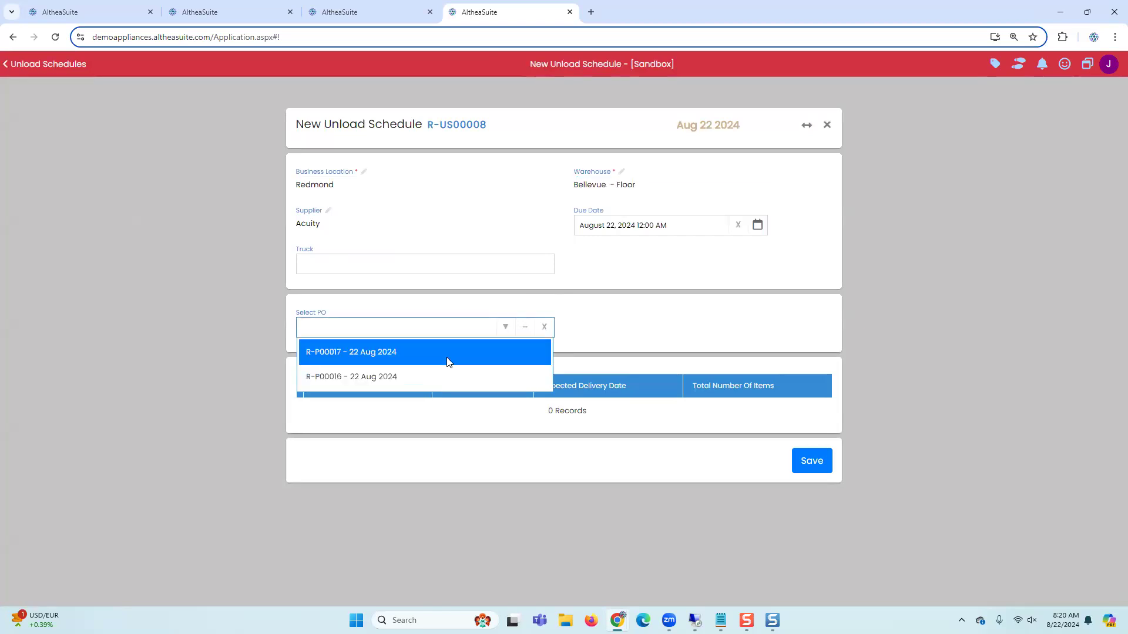
click(448, 362)
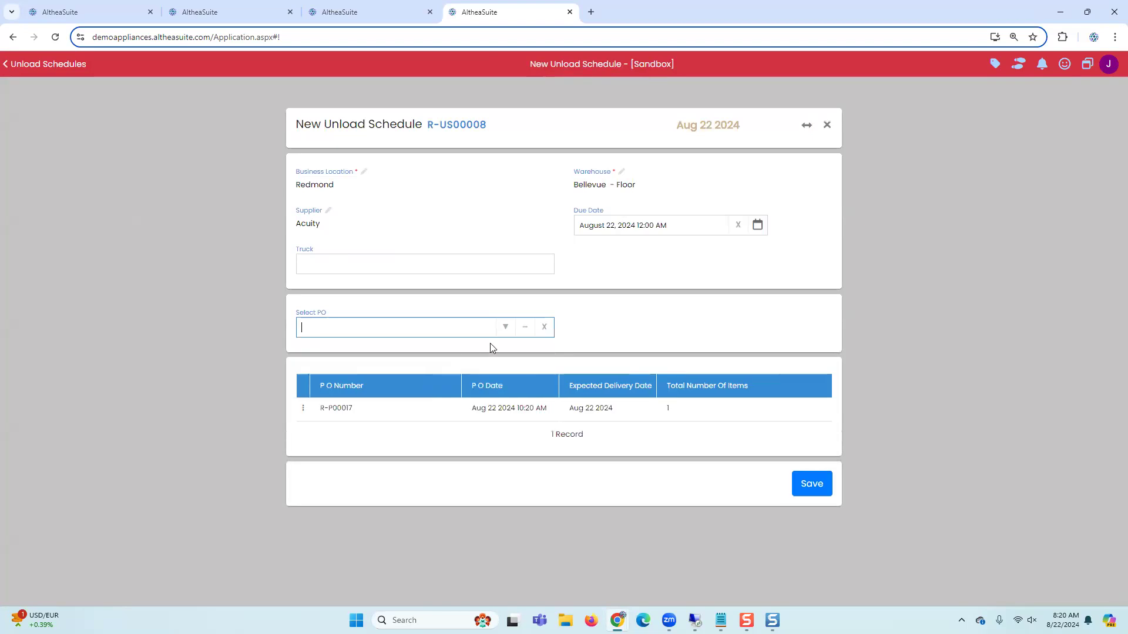
click(504, 327)
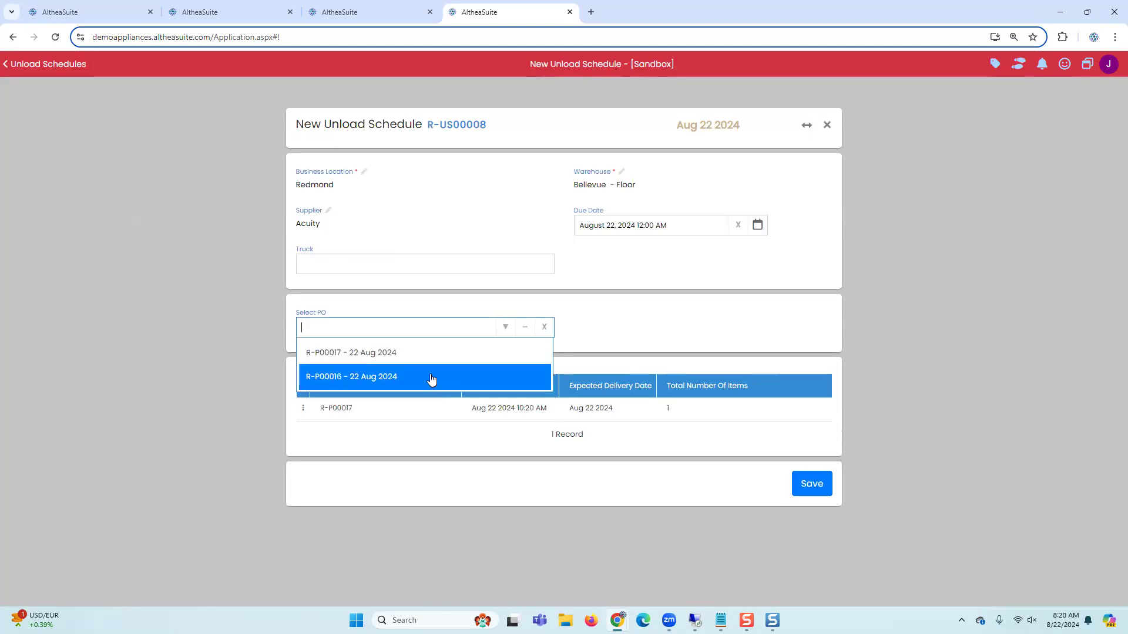
click(431, 378)
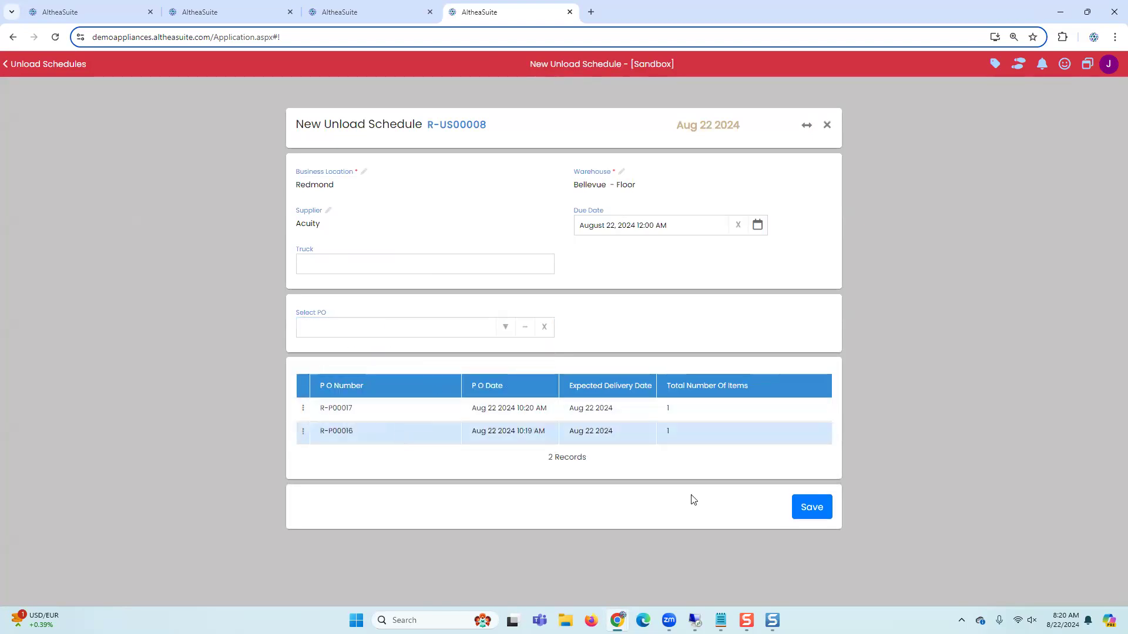
click(811, 509)
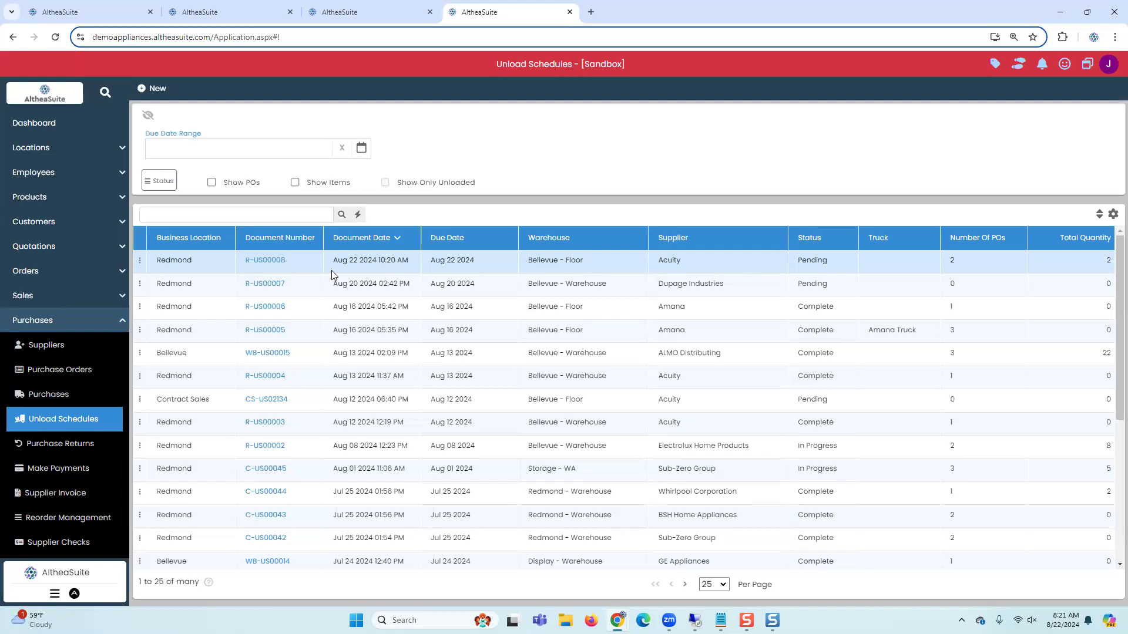
Step: Open Unload Truck for schedule R-US00008 and enter SKU MVW6230HW 02 to unload the washer
click(142, 261)
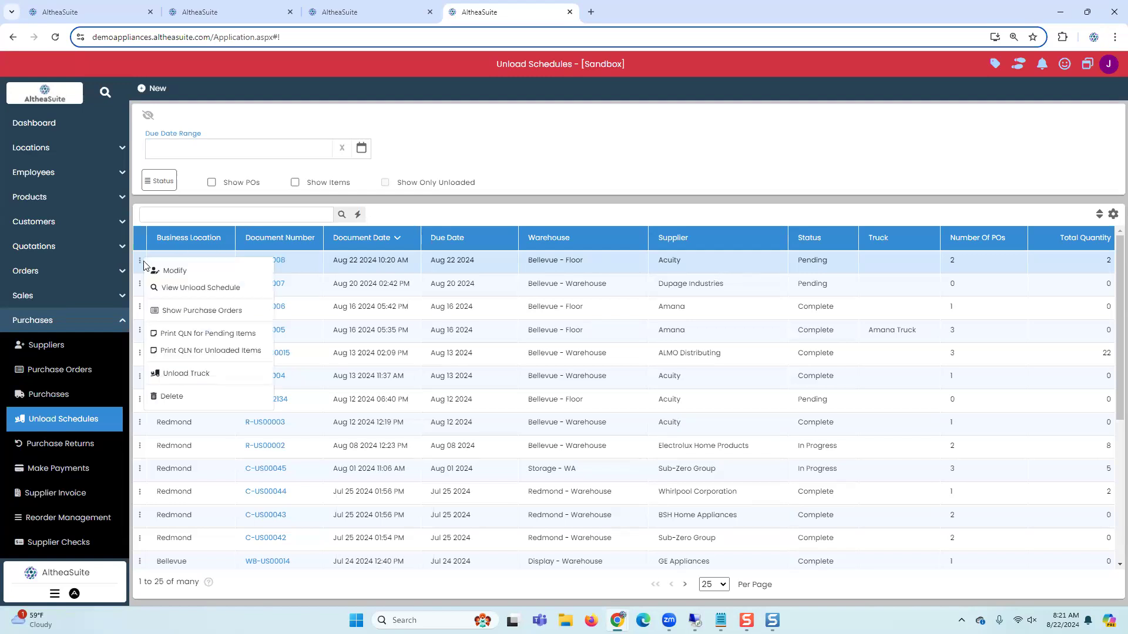
click(186, 373)
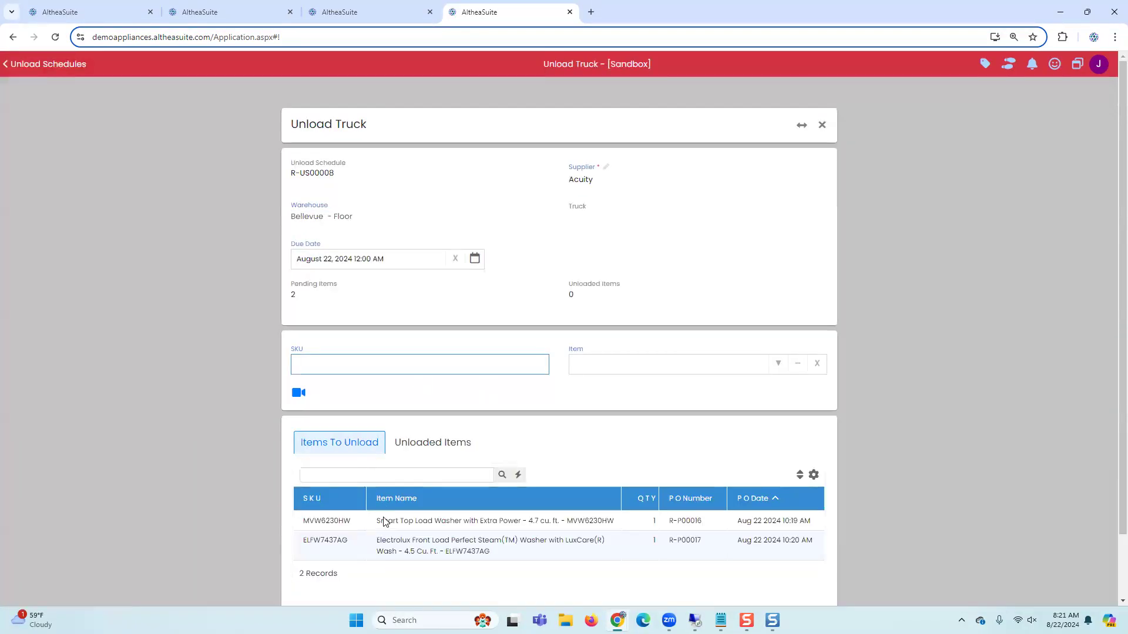
click(384, 522)
drag(352, 521, 302, 521)
key(ctrl+c)
click(352, 370)
key(ctrl+v)
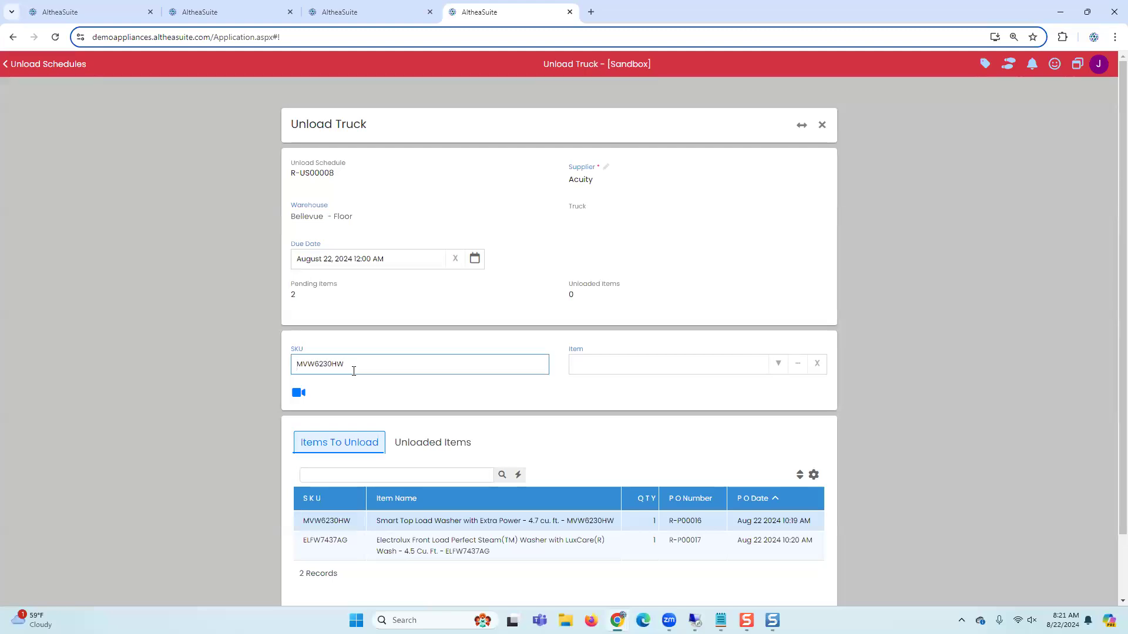
text(02)
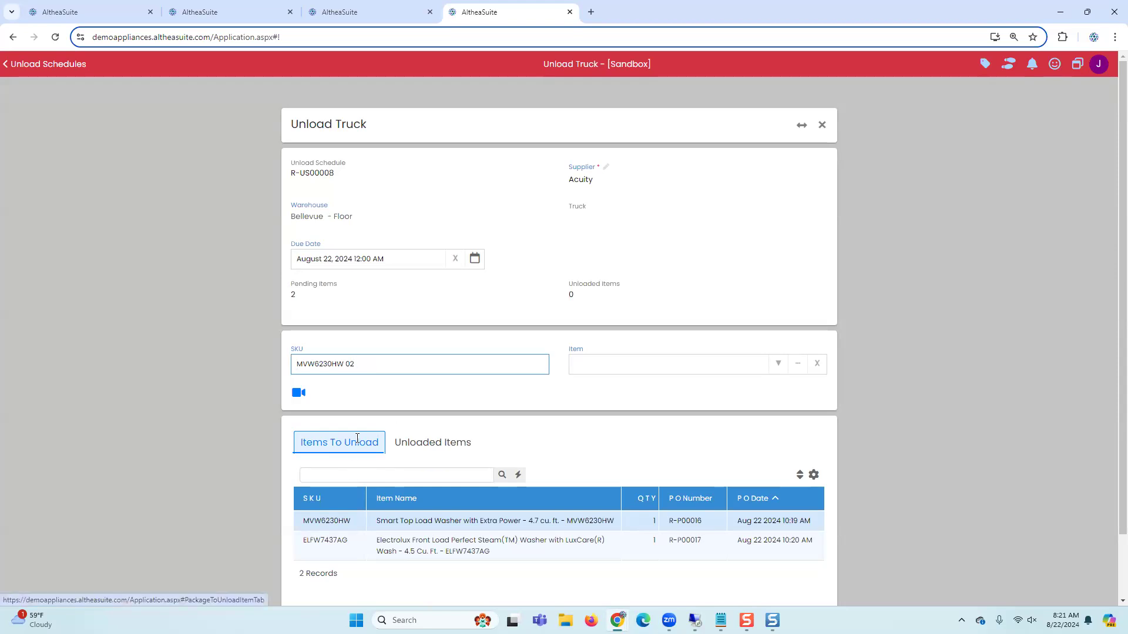
key(Return)
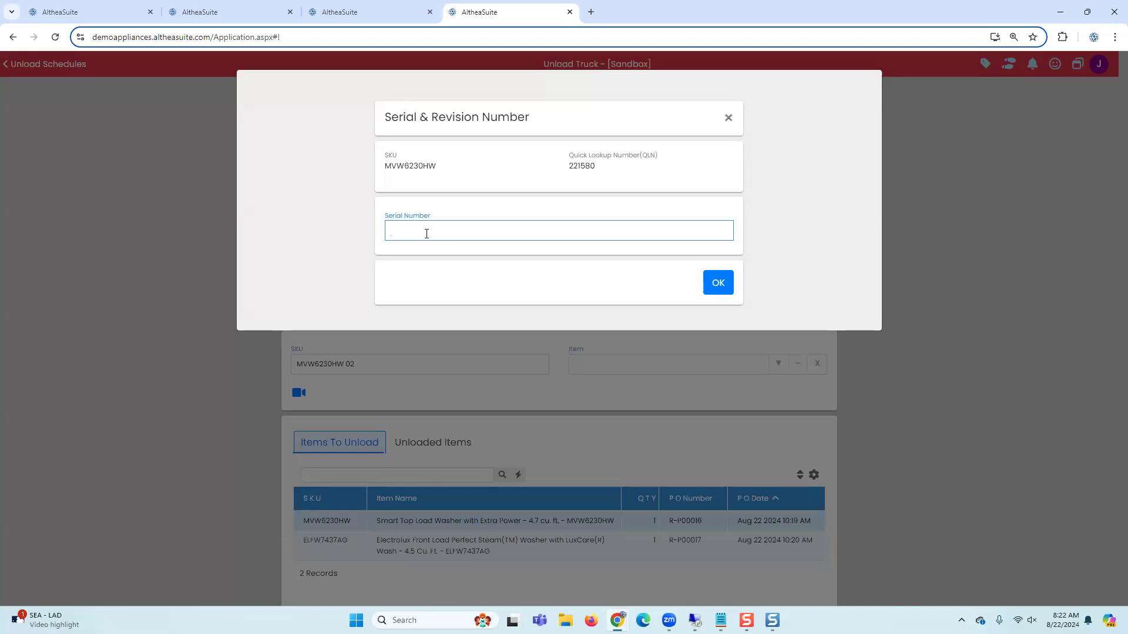
Step: Enter serial number 2215806, based on the quick lookup number, for the MVW6230HW washer and confirm it
drag(598, 167, 574, 165)
key(ctrl+c)
click(455, 233)
key(ctrl+v)
text(6)
click(706, 286)
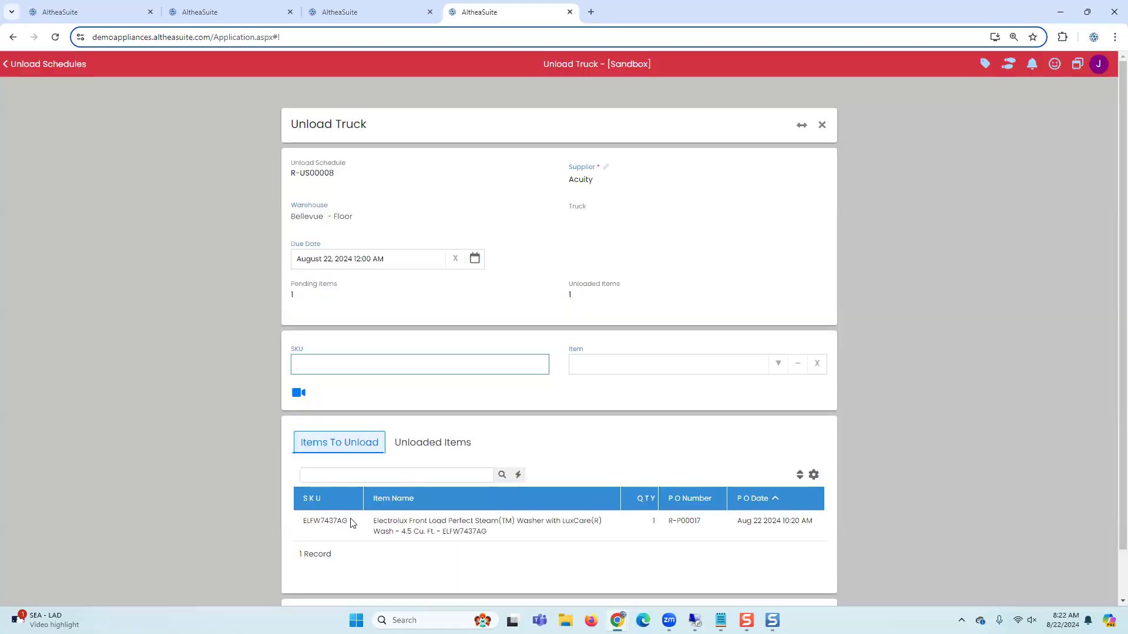
Step: Unload the Electrolux washer by entering SKU ELFW7437AG 70 with serial number 78987
drag(350, 522, 281, 522)
click(327, 523)
drag(349, 523, 301, 523)
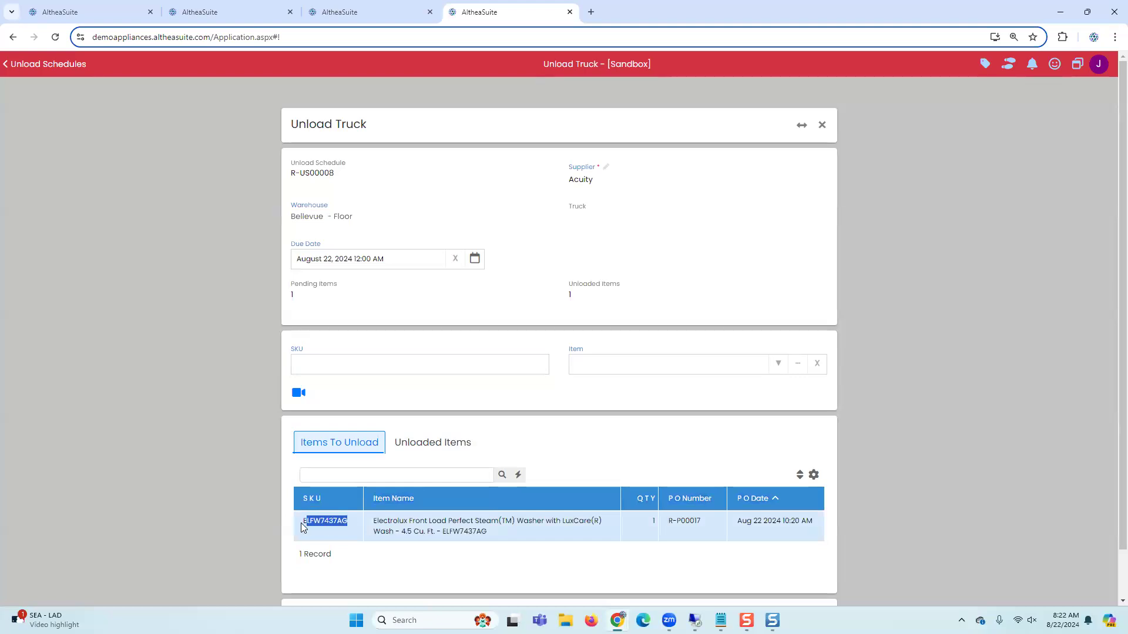
click(366, 365)
key(ctrl+v)
text(70)
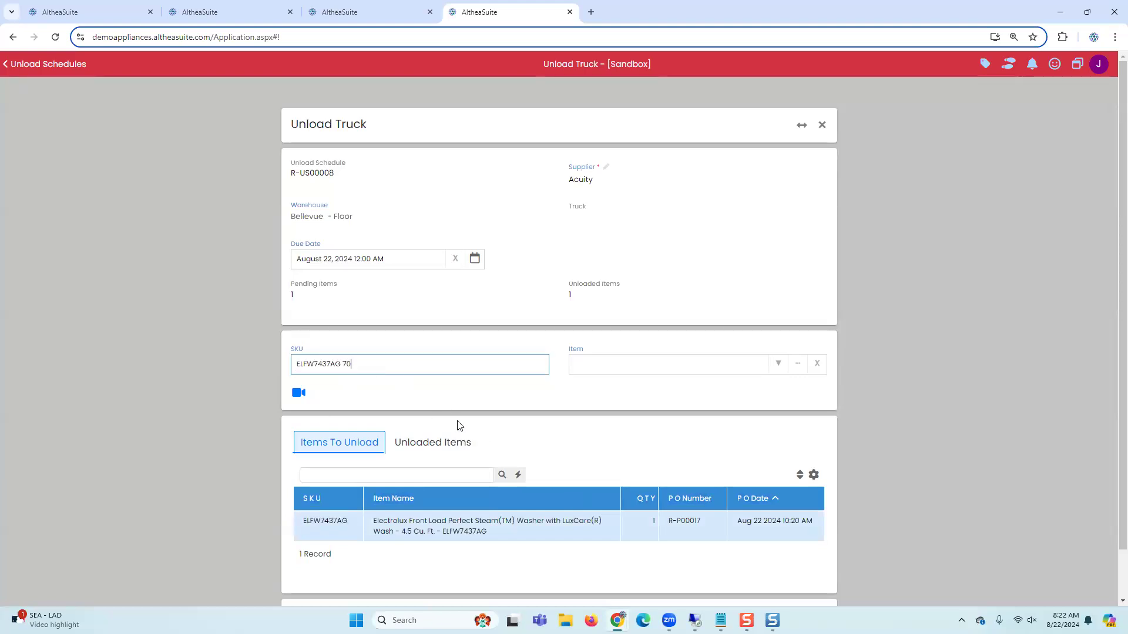
key(Return)
text(78987)
key(Return)
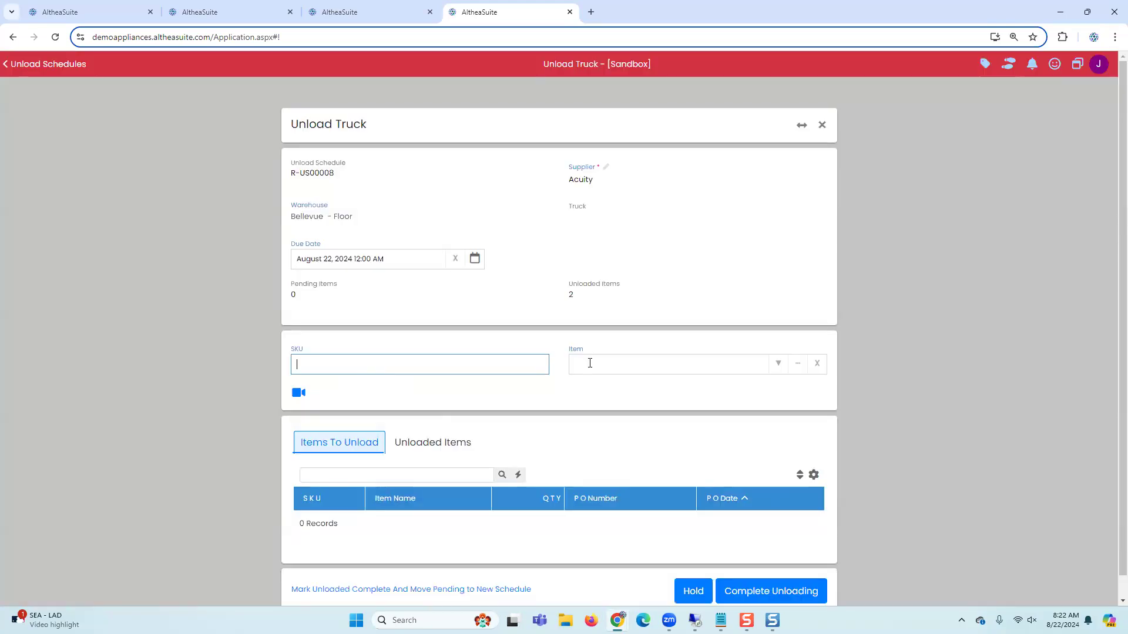
Step: Enter another ELFW7437AG washer with serial 78999, then amend the serial to 7899978 and confirm
scroll(523, 419, down, 1)
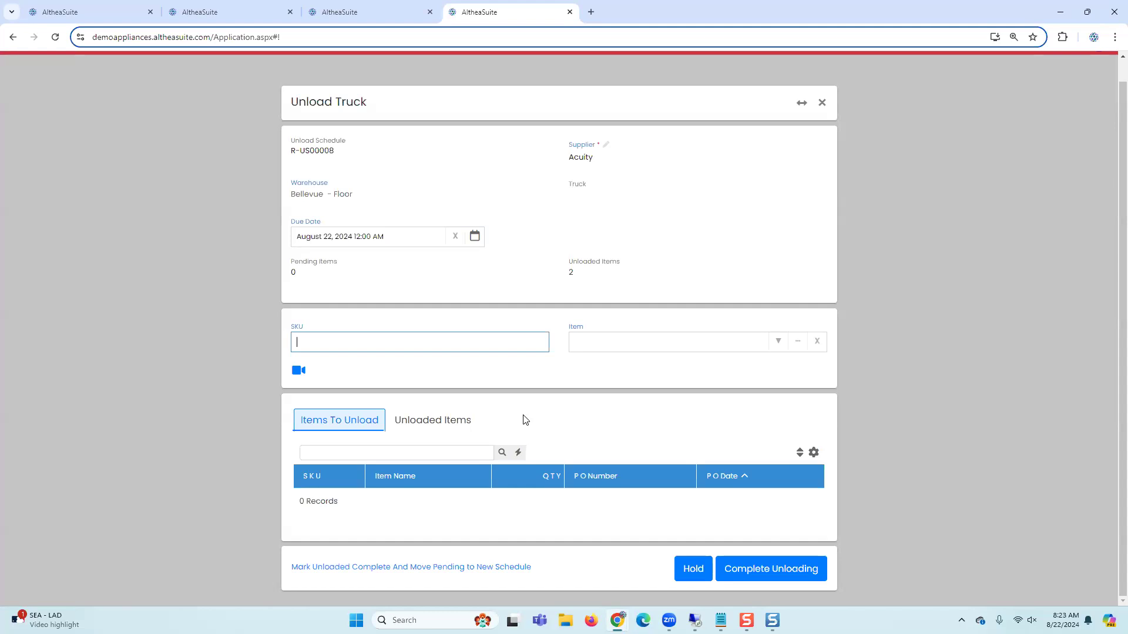
text(ELFW7437AG)
key(Return)
text(78999)
click(717, 282)
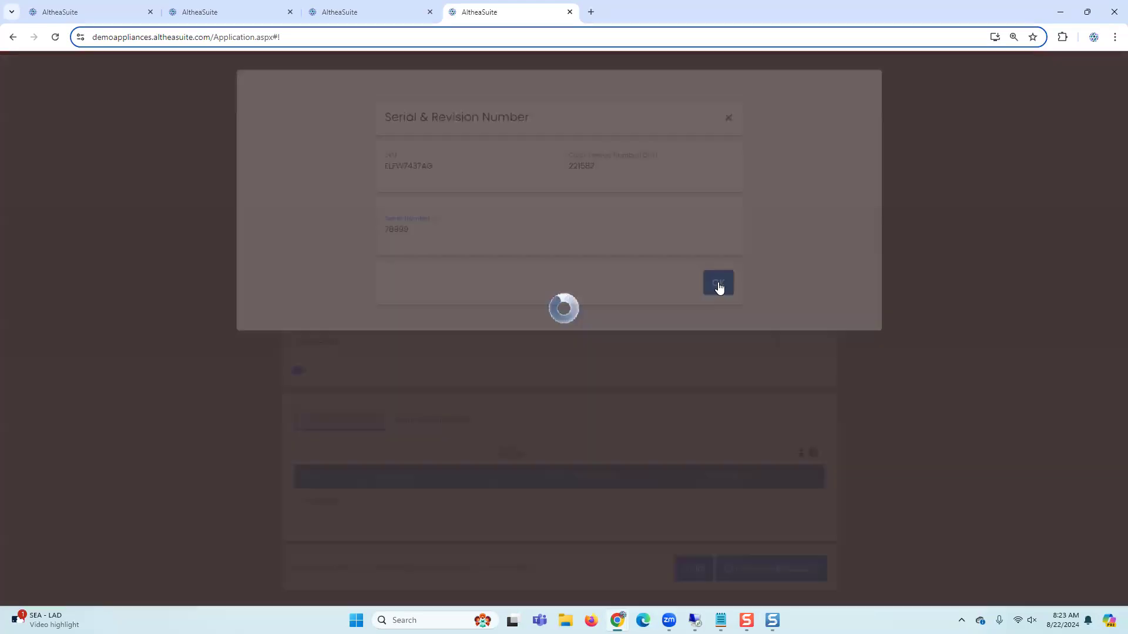
click(433, 194)
click(452, 234)
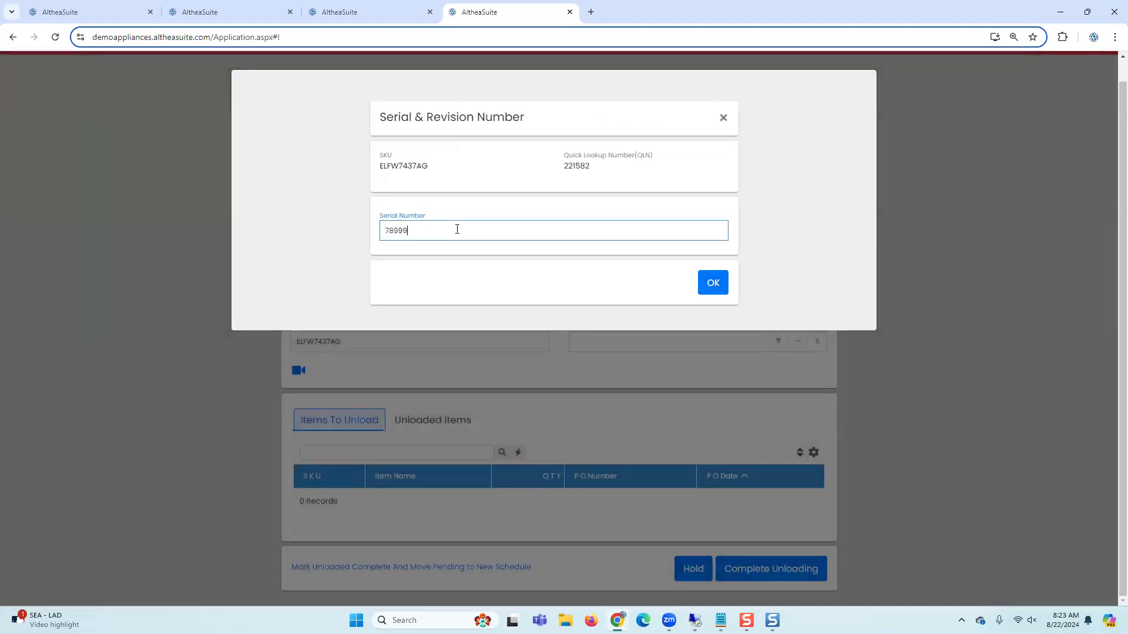
text(78)
click(709, 281)
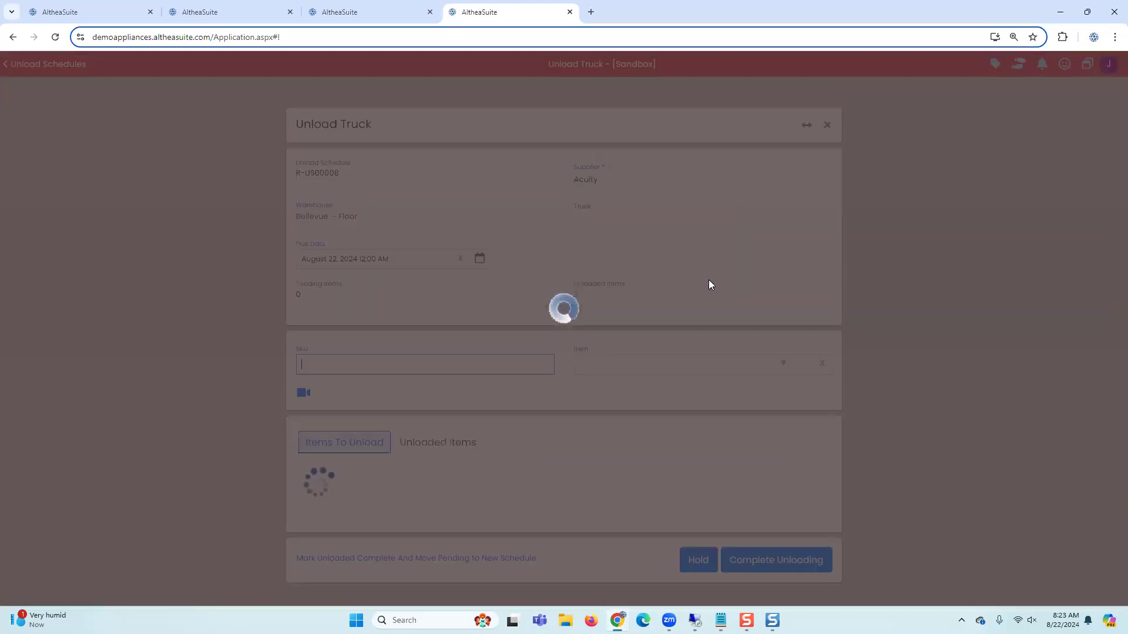
Step: Apply the PO to the kept-aside ELFW7437AG item and complete the unloading of the schedule
click(509, 443)
scroll(509, 442, down, 2)
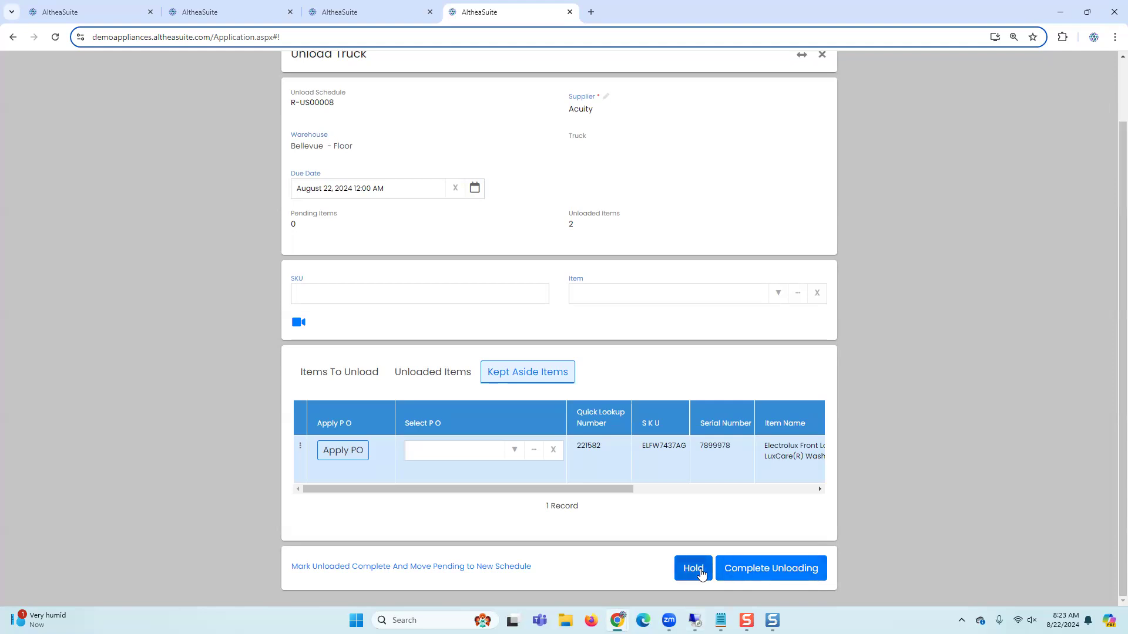
click(301, 447)
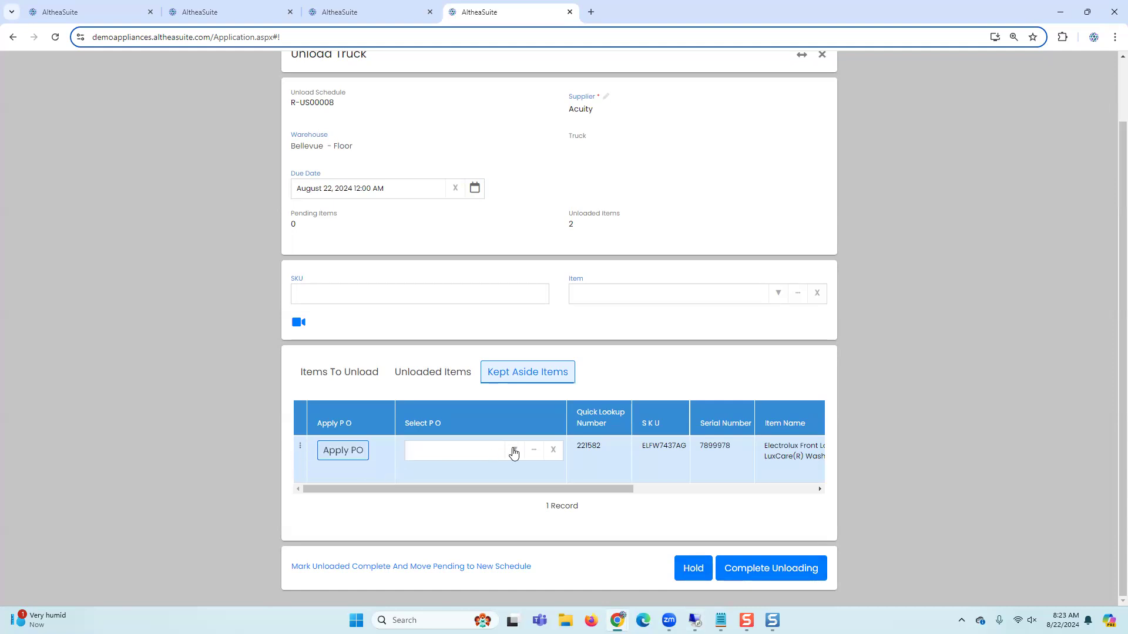
click(300, 446)
click(332, 457)
click(751, 570)
click(457, 220)
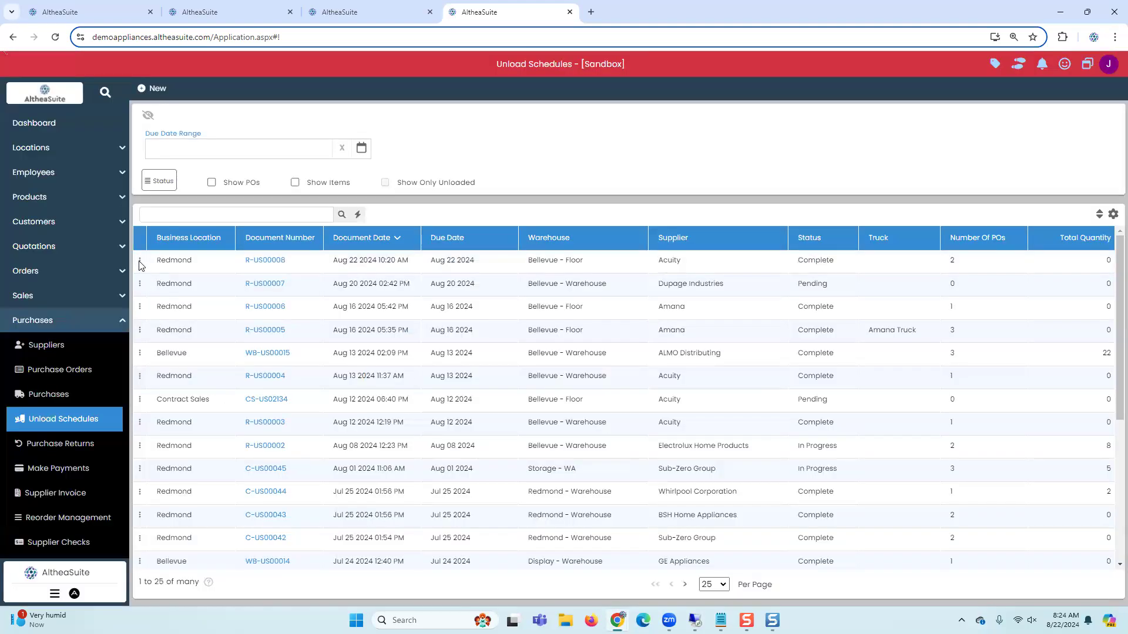
Step: Open the sticker sheet for schedule R-US00008 with the QLN STICKER PRINTER layout
click(141, 263)
click(183, 369)
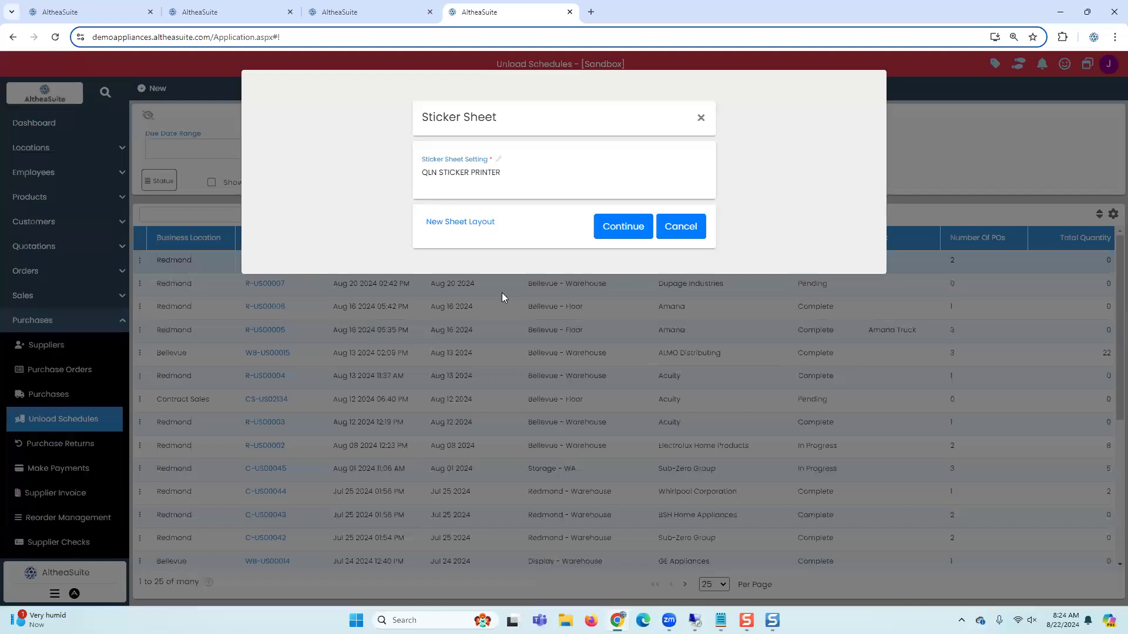
click(623, 228)
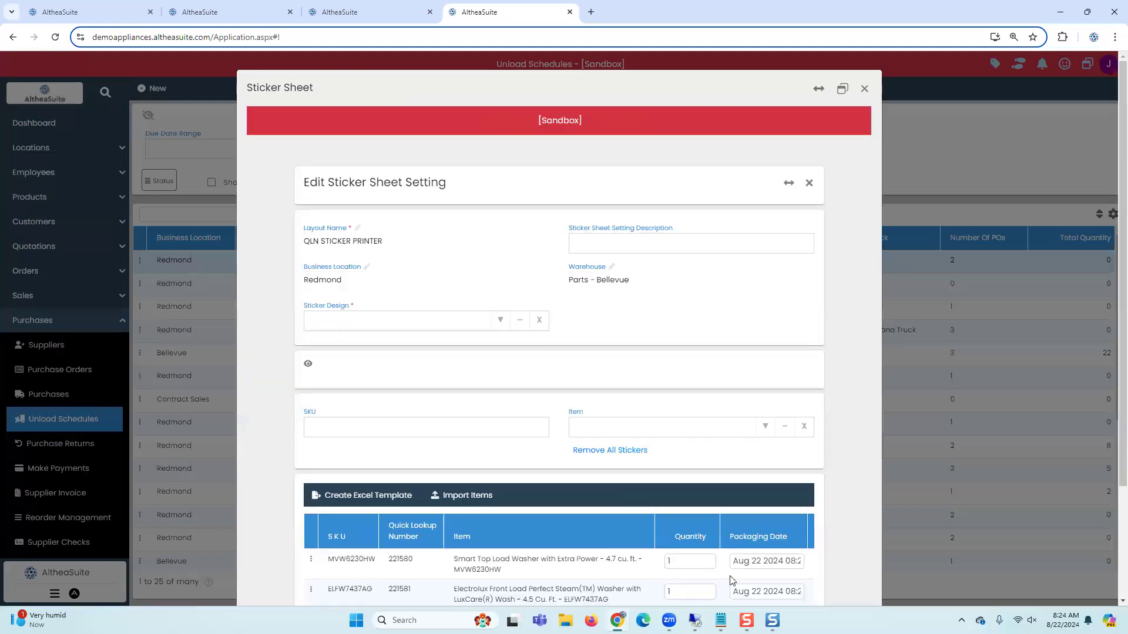
Step: Select the QLN Sticker design and try to create the sticker PDF
scroll(734, 579, down, 3)
click(767, 539)
click(433, 174)
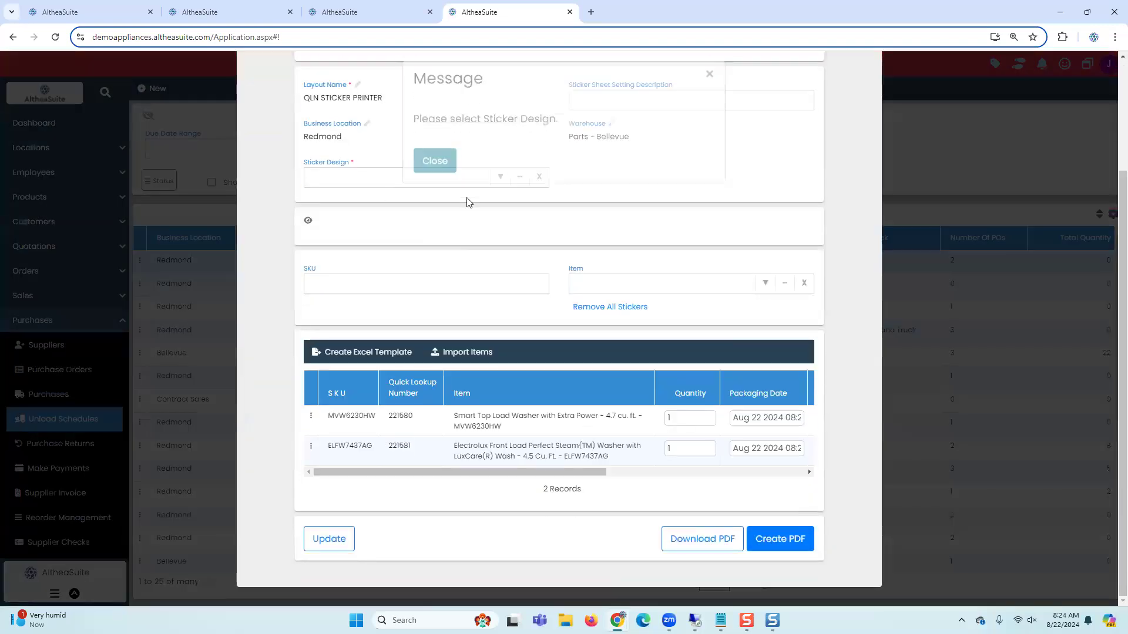
text(qln)
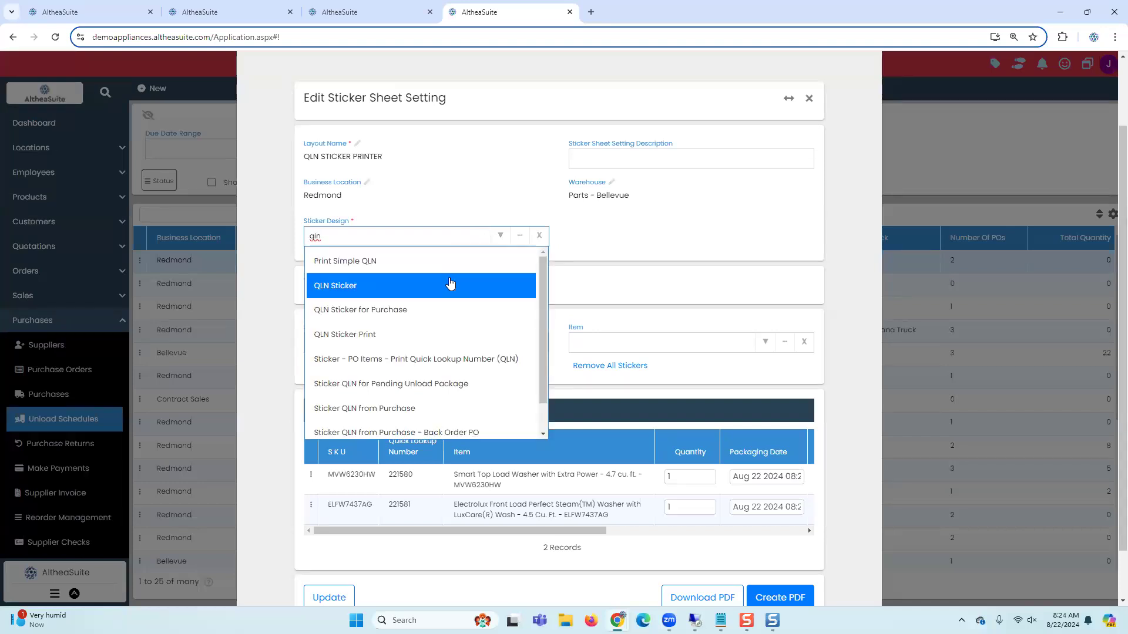
click(453, 285)
scroll(799, 545, down, 1)
click(799, 545)
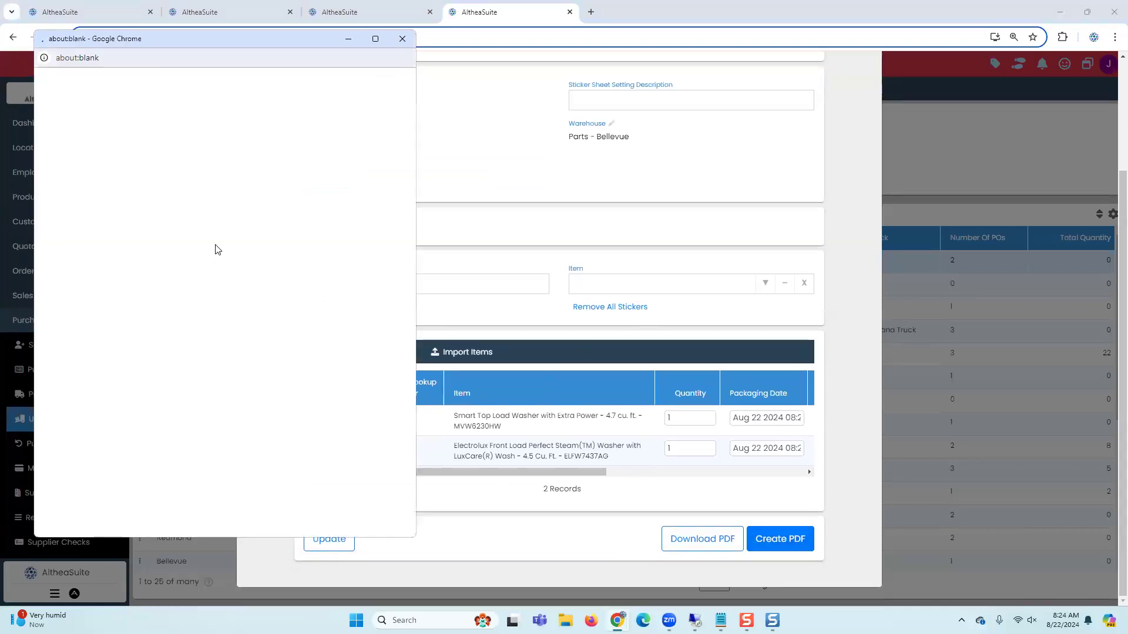
click(402, 38)
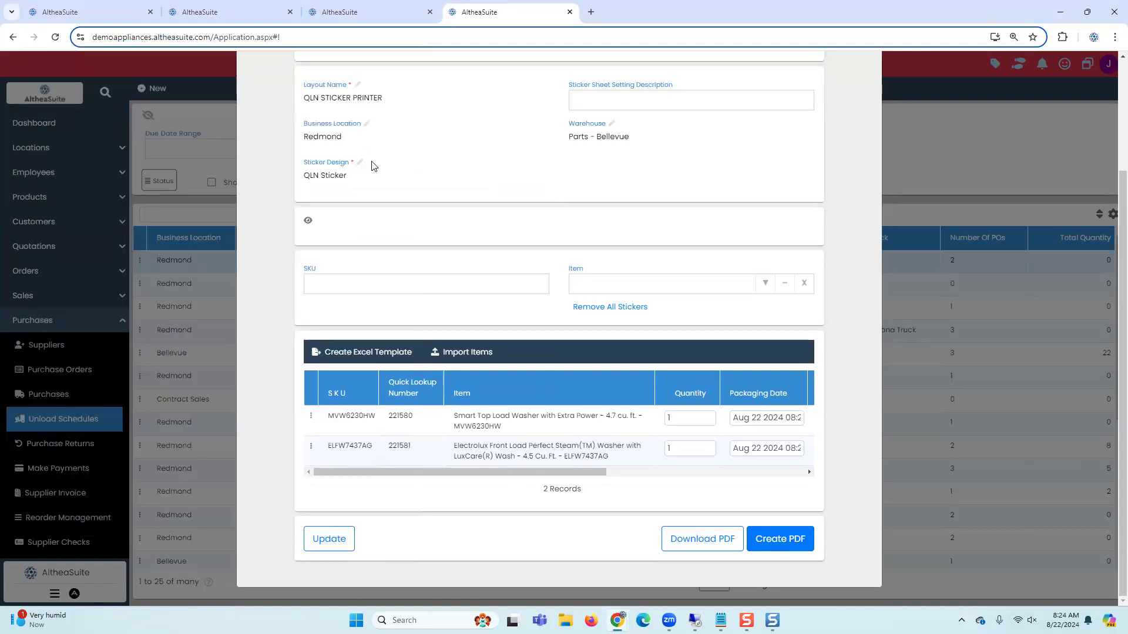
Step: Change the sticker design to QLN Sticker for Purchase and create the PDF
click(414, 178)
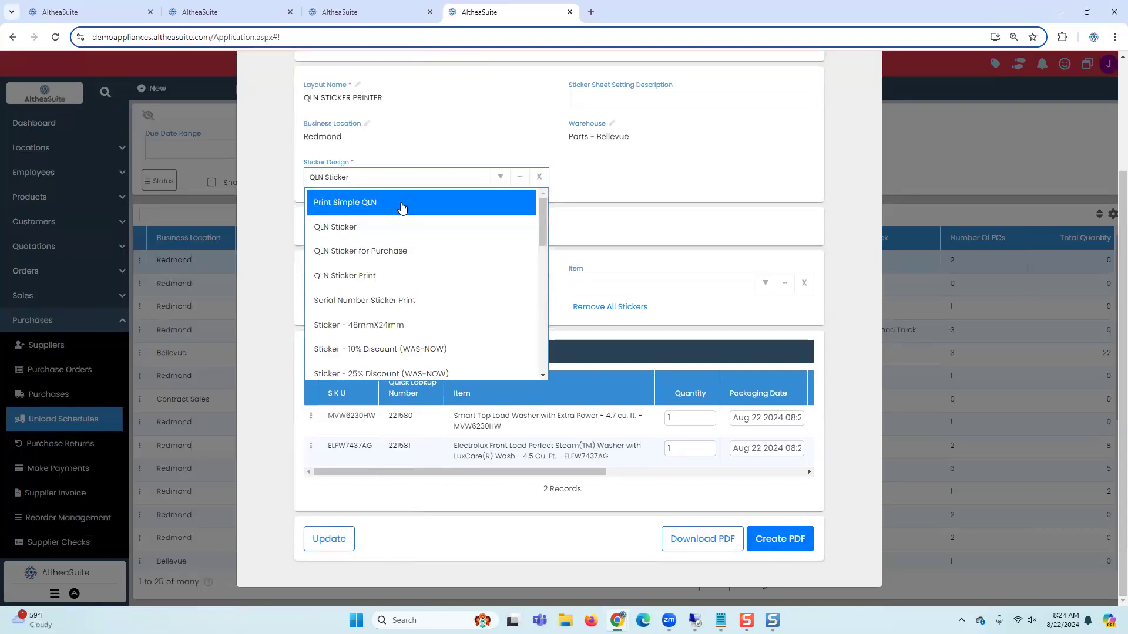
click(389, 251)
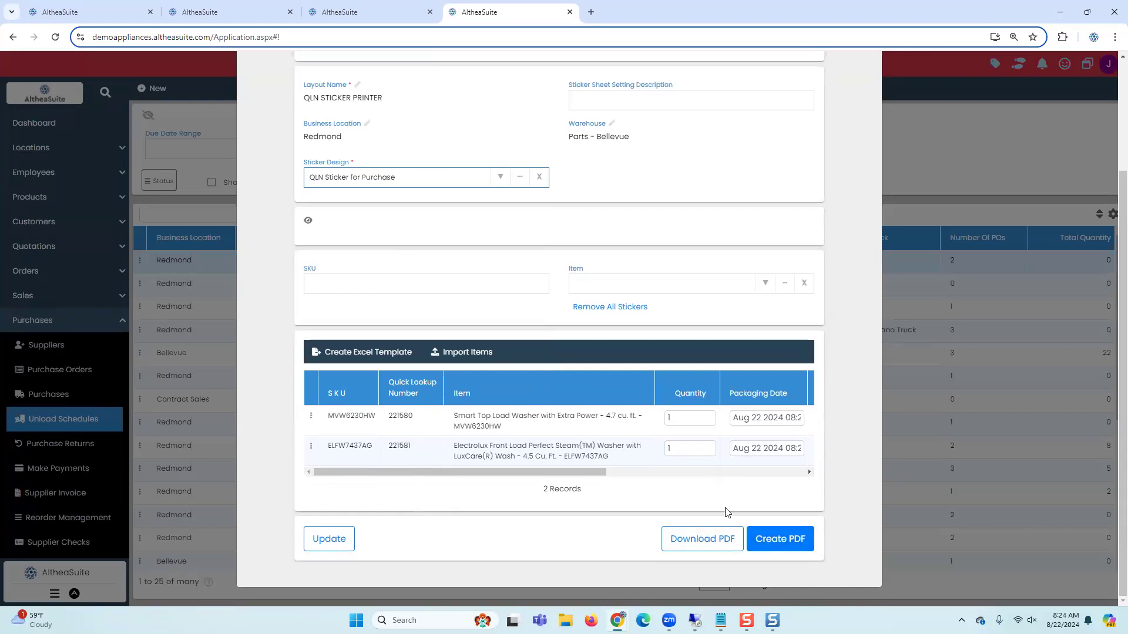
click(771, 545)
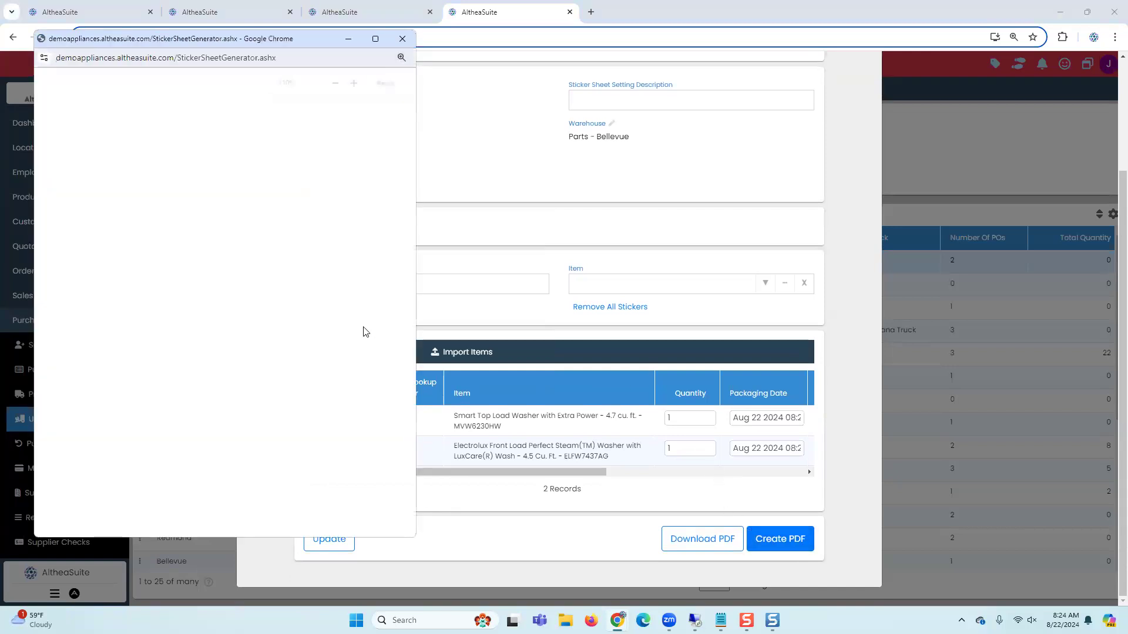
Step: Maximize the sticker PDF preview and zoom in to inspect the printed labels, then close it
click(375, 39)
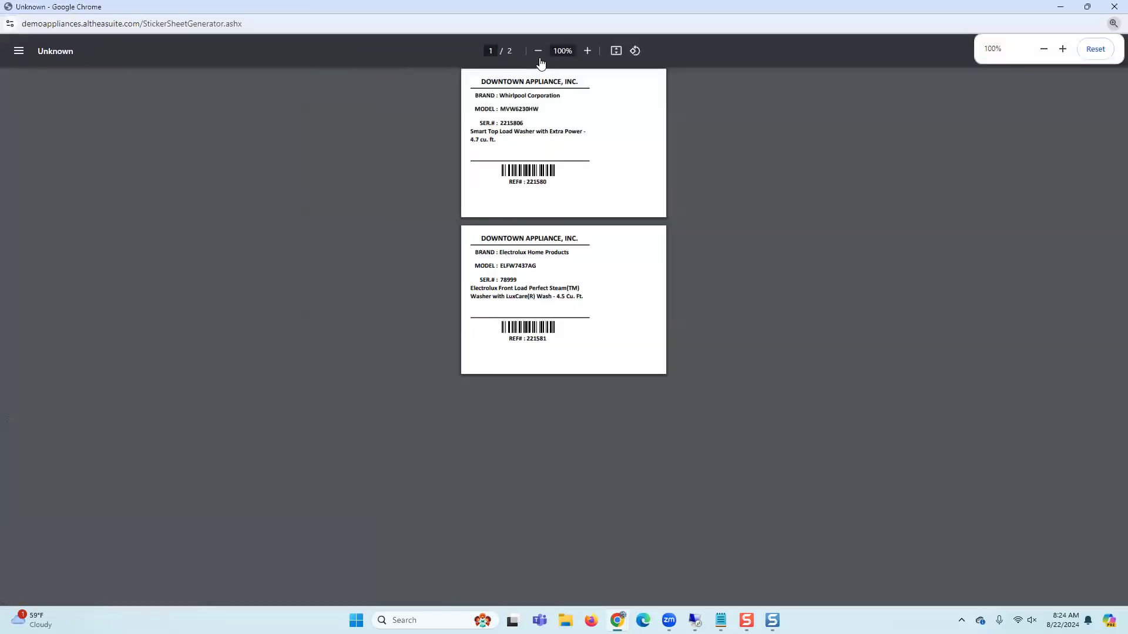
click(587, 51)
click(587, 50)
click(587, 51)
click(586, 50)
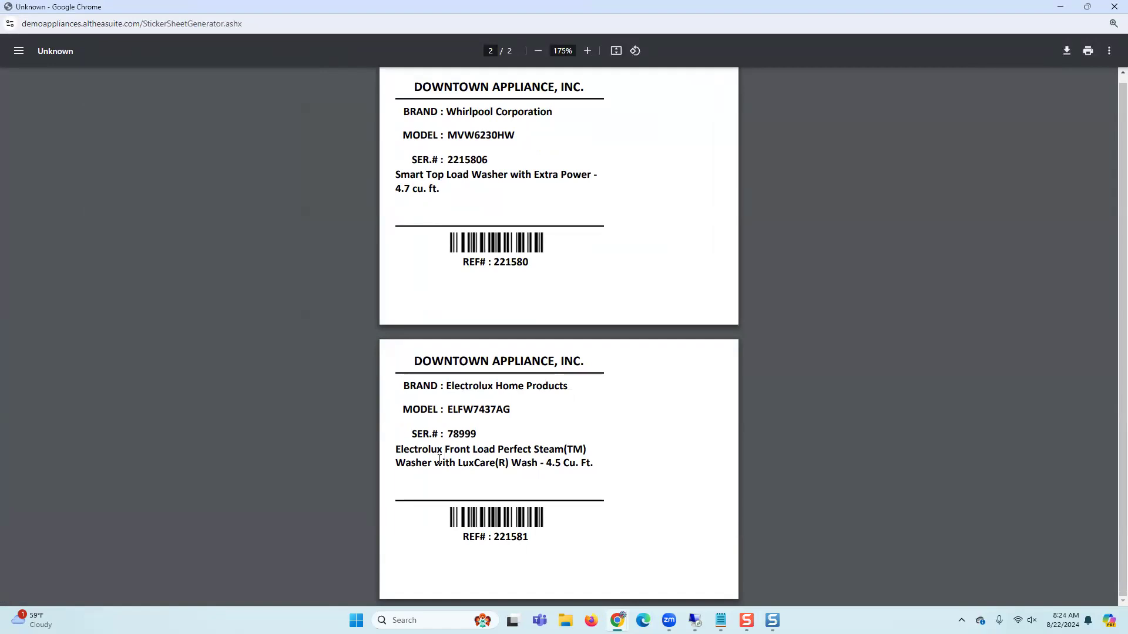
click(1113, 8)
Step: Close the sticker sheet and open the purchase orders list to review PO statuses
scroll(518, 433, up, 5)
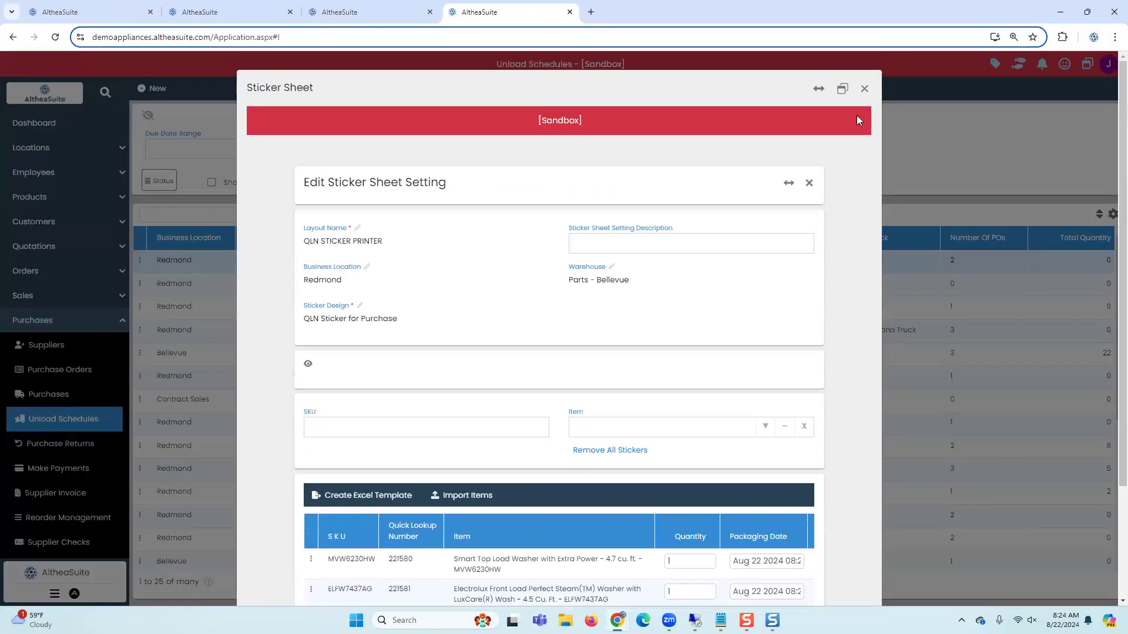
click(864, 88)
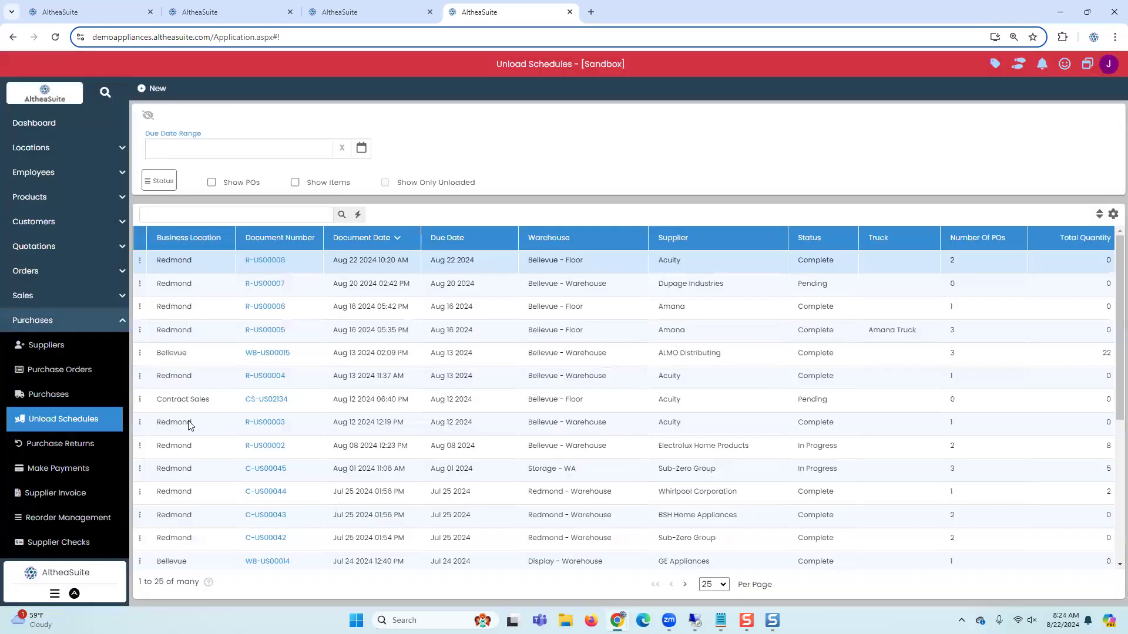
click(43, 399)
click(54, 379)
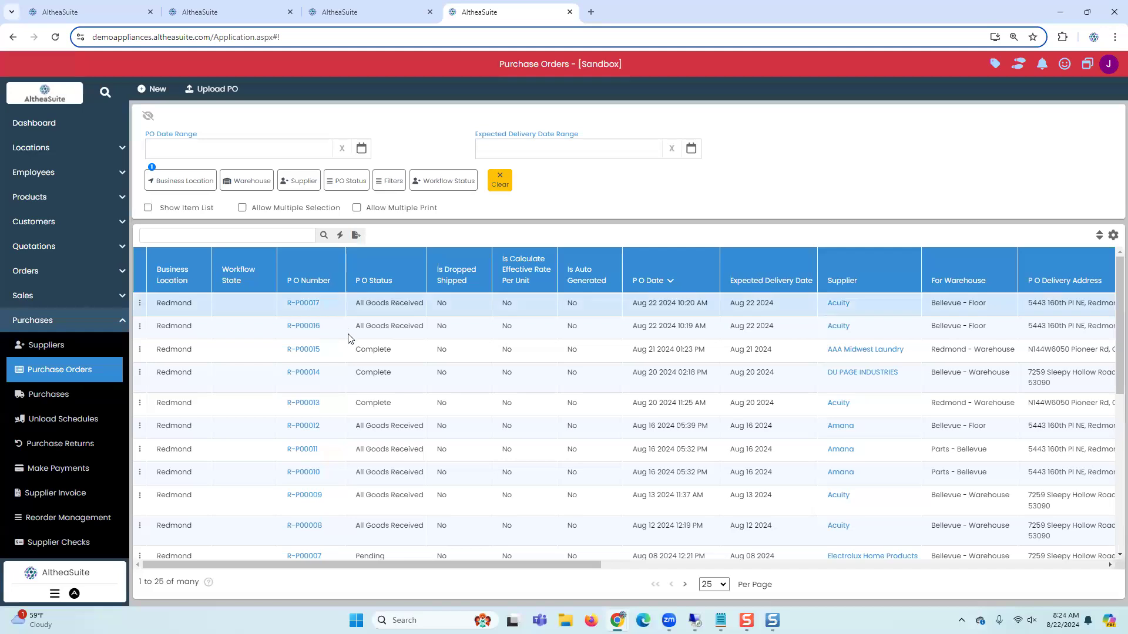
click(363, 325)
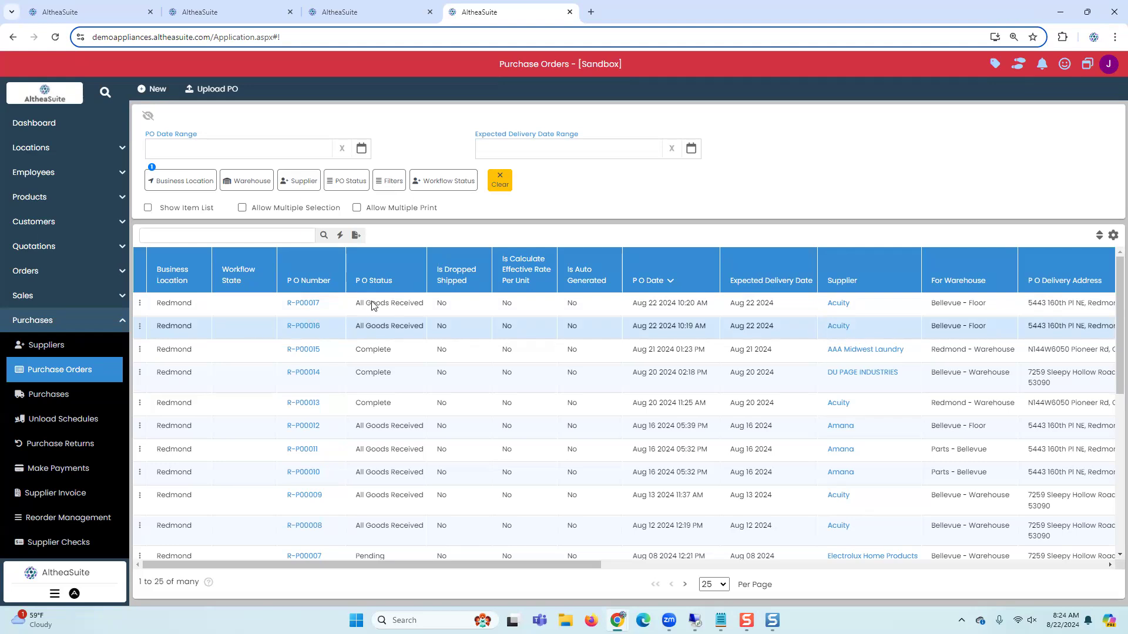
Step: Open the stock transactions list under Inventory to review the purchase entries
click(349, 12)
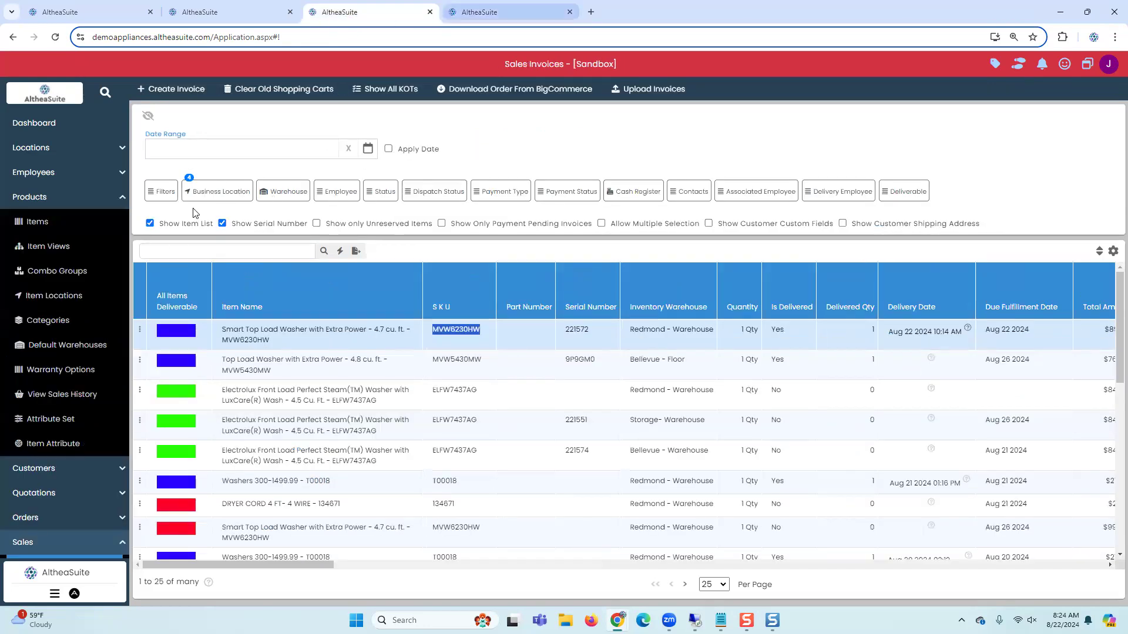
click(493, 11)
scroll(46, 415, down, 2)
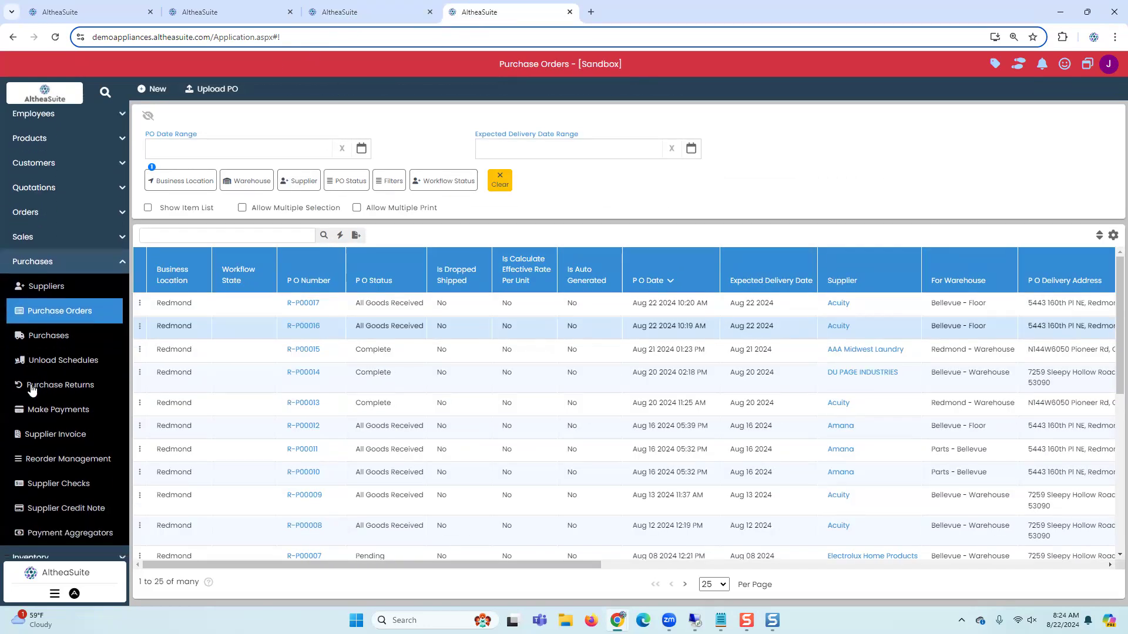
scroll(56, 438, down, 1)
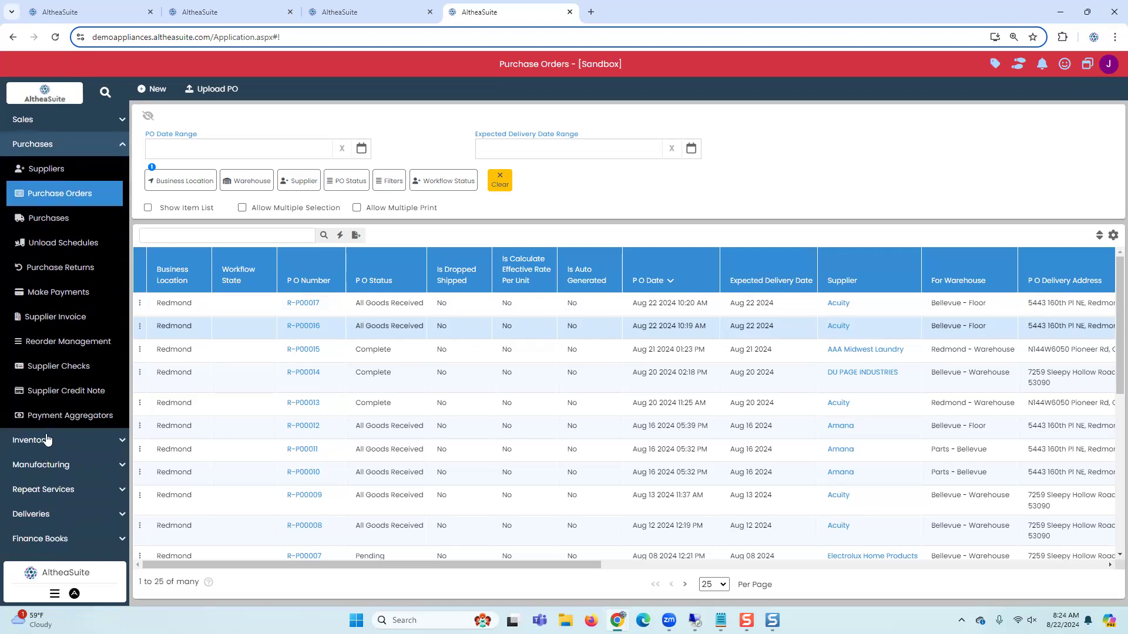
click(57, 442)
scroll(57, 442, down, 2)
click(57, 446)
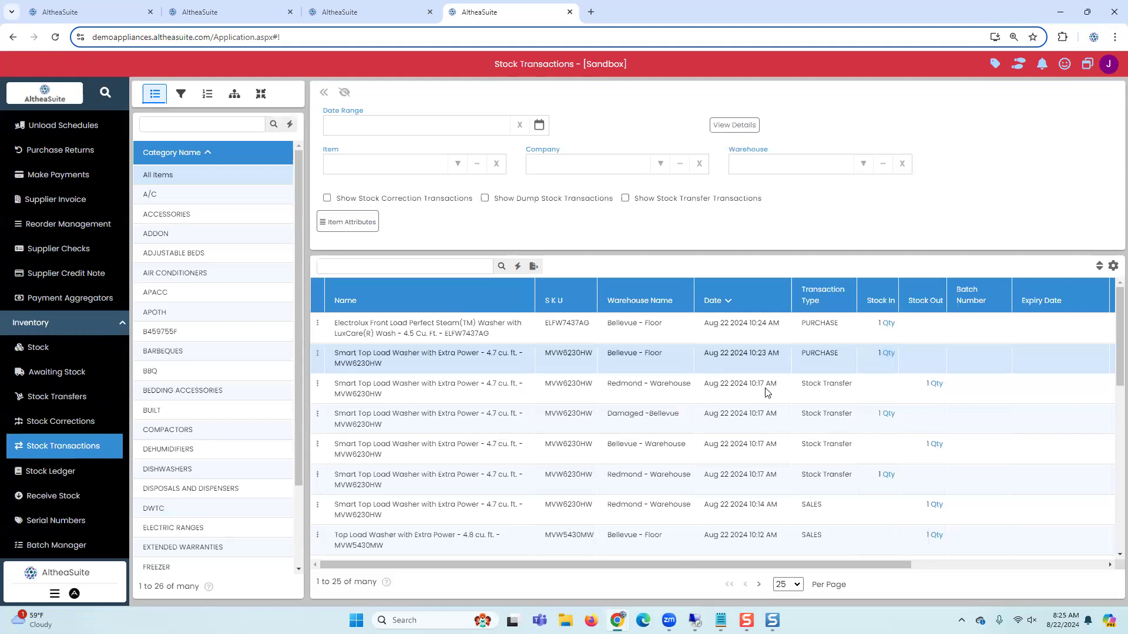
Step: Open the sales orders list and examine the orders
scroll(63, 396, up, 5)
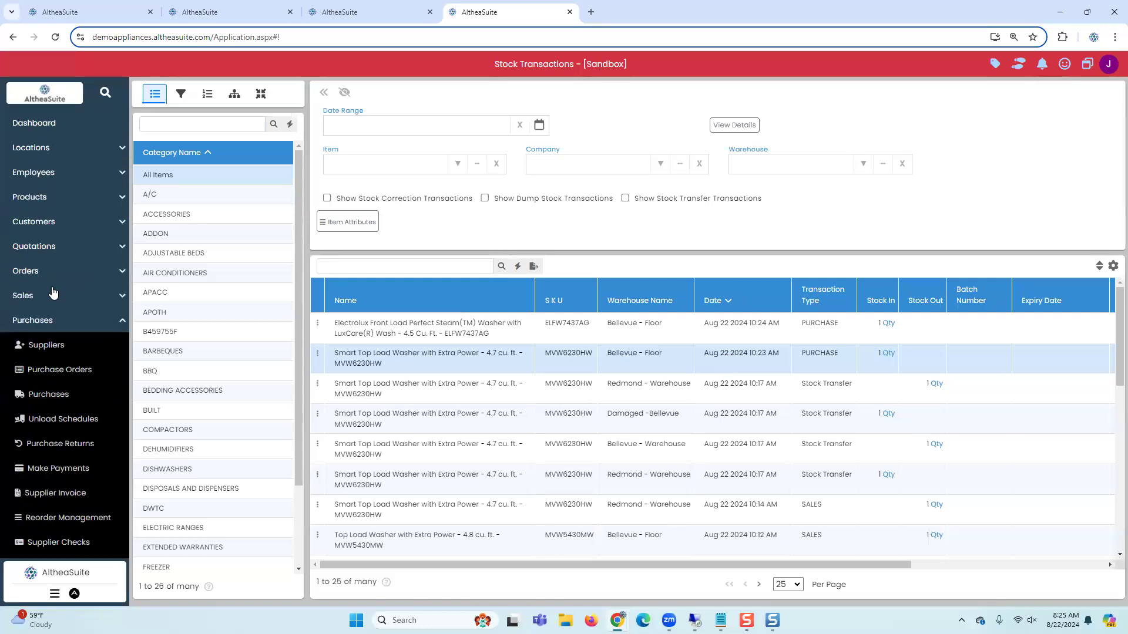
click(54, 273)
click(56, 295)
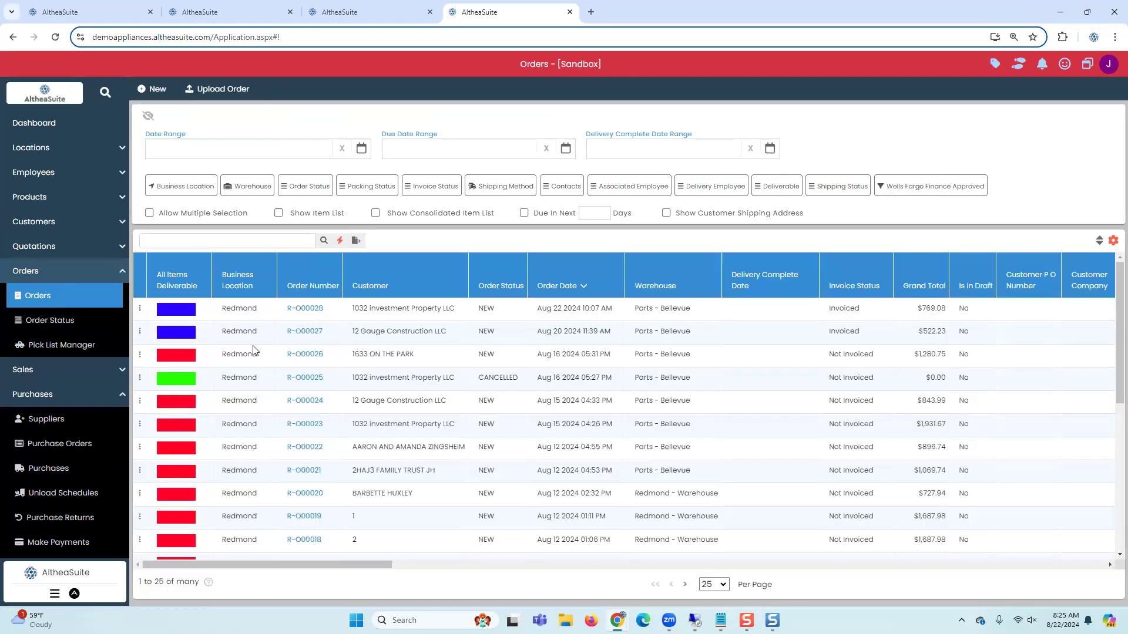
click(245, 386)
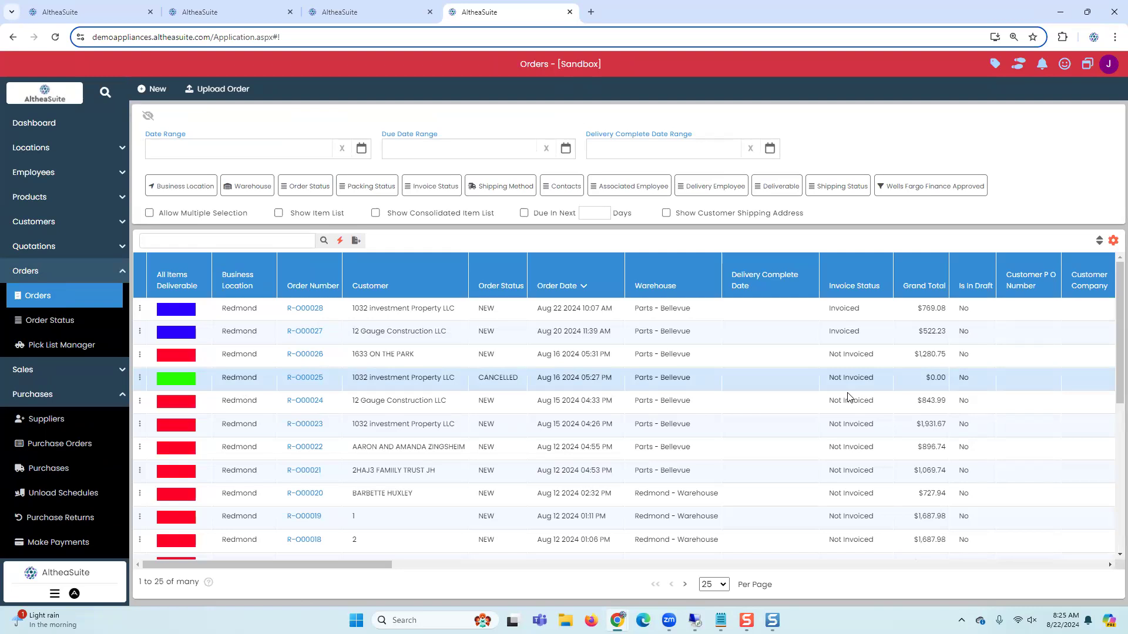
click(594, 357)
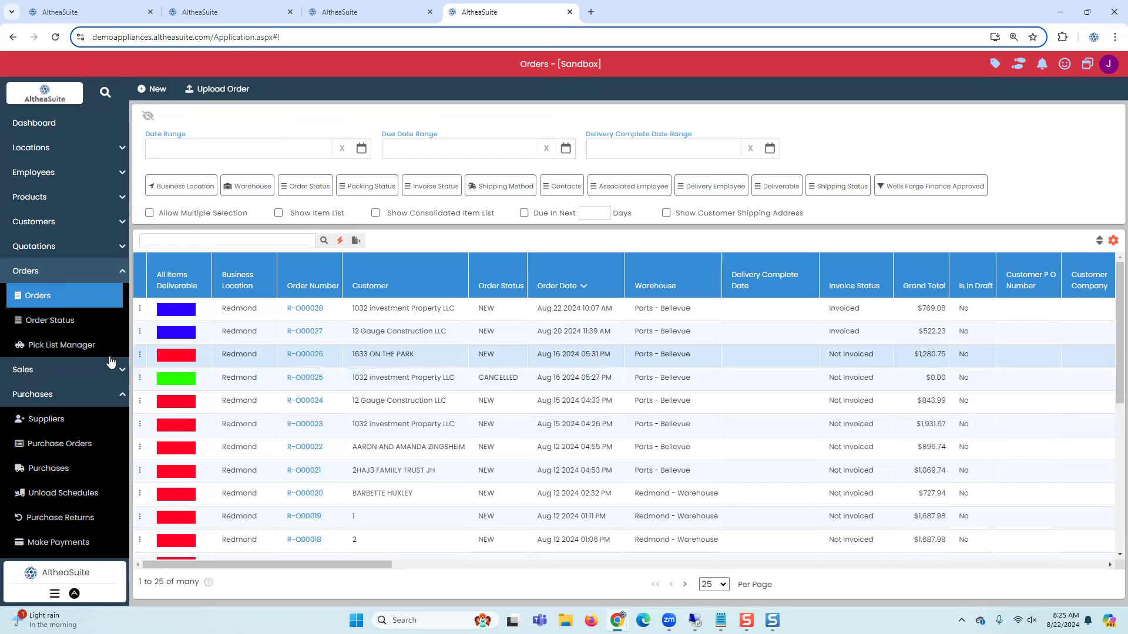
click(217, 334)
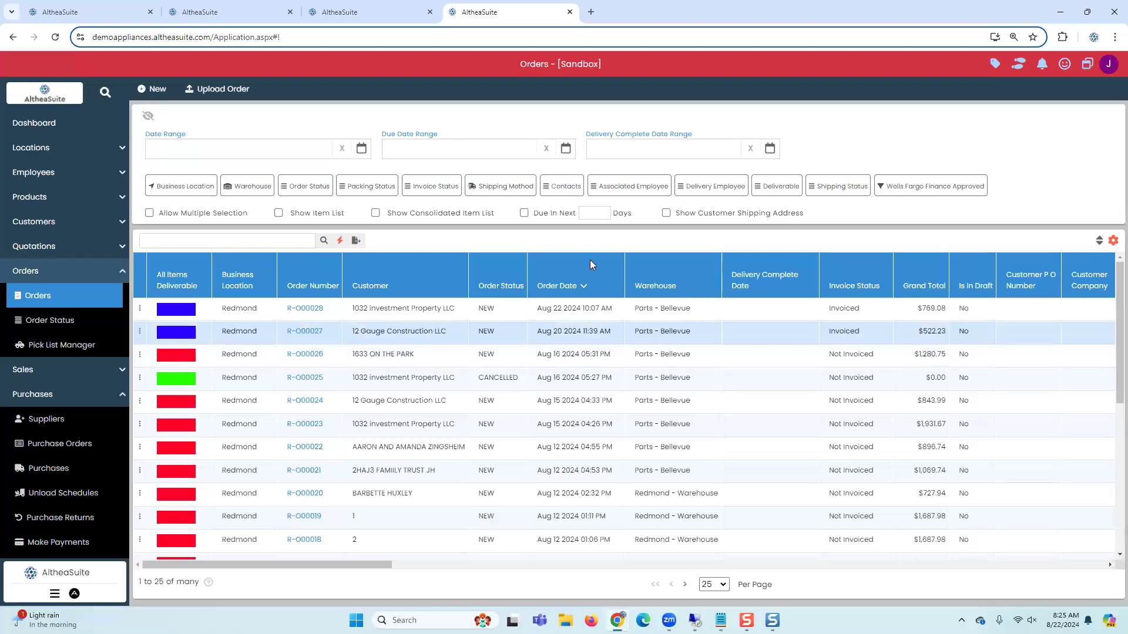
Step: Show the consolidated item list of orders and scroll across its columns to review the pending quantities
click(405, 215)
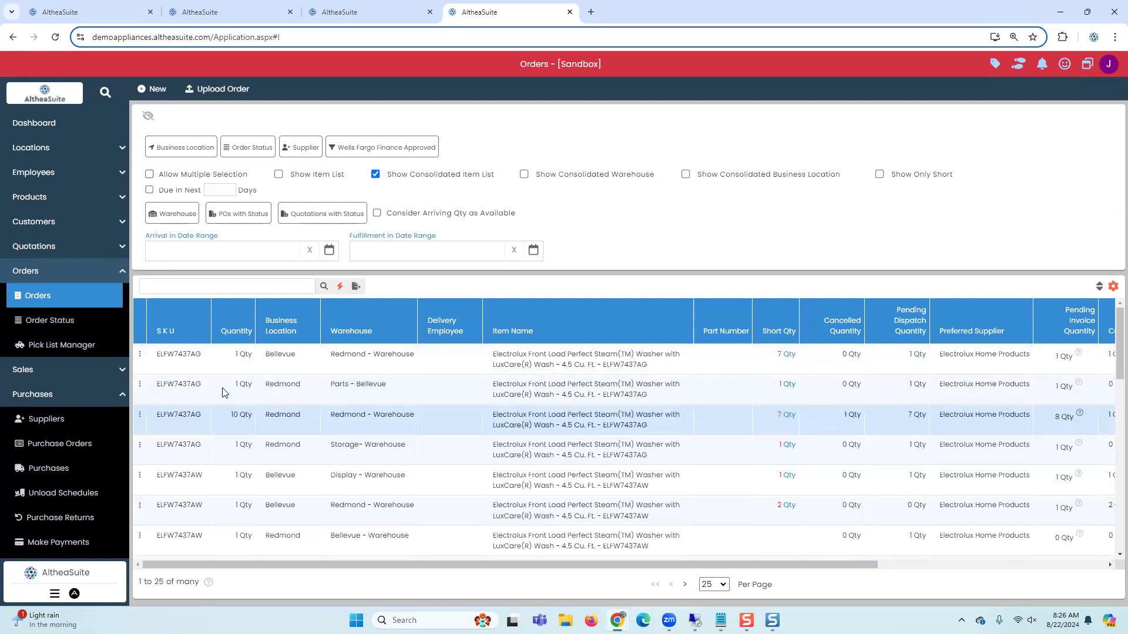
drag(480, 568, 545, 567)
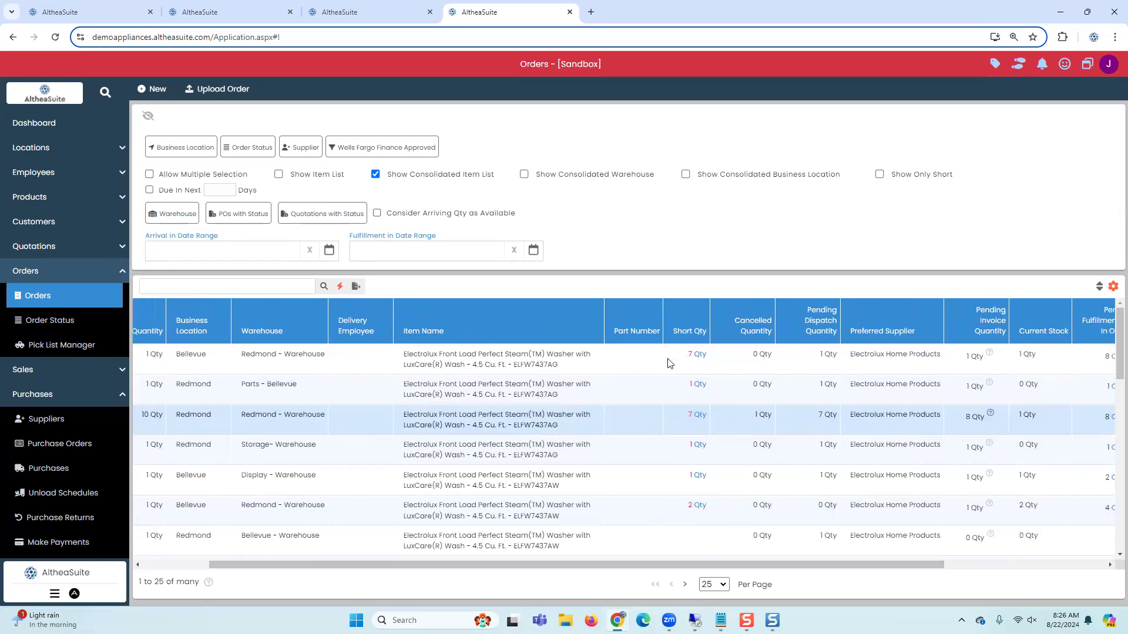
click(823, 369)
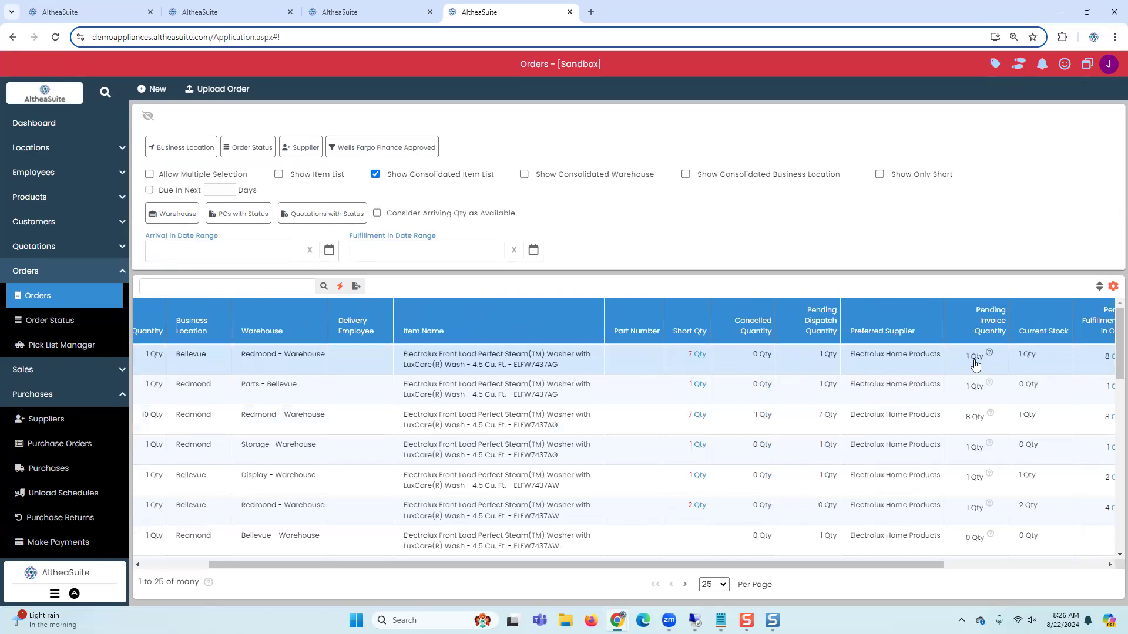
drag(852, 567, 784, 563)
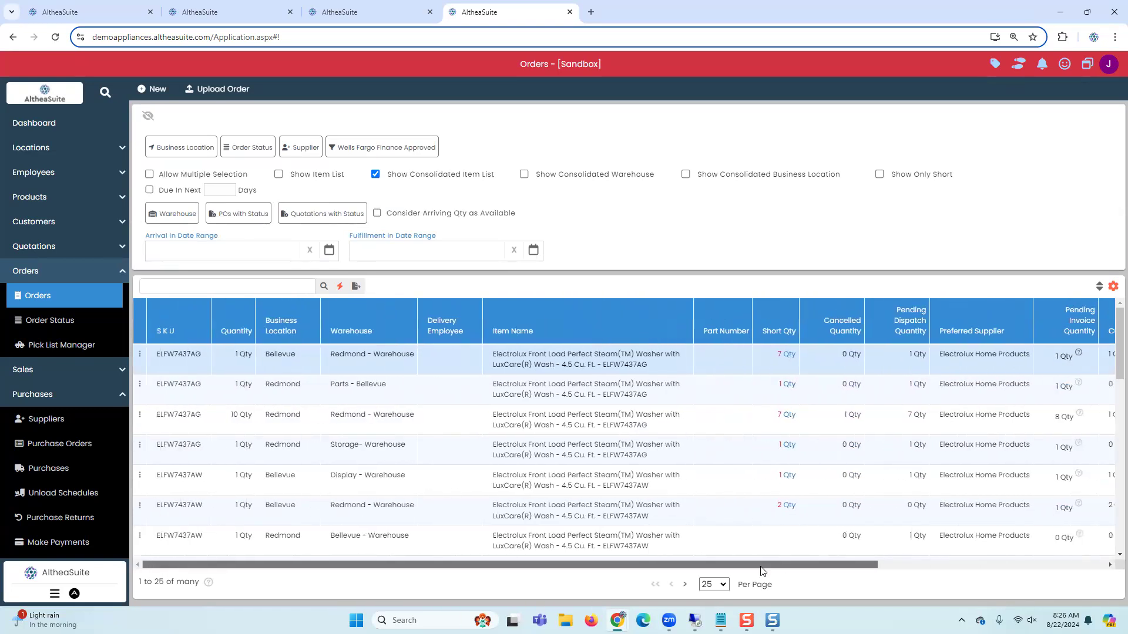
click(530, 397)
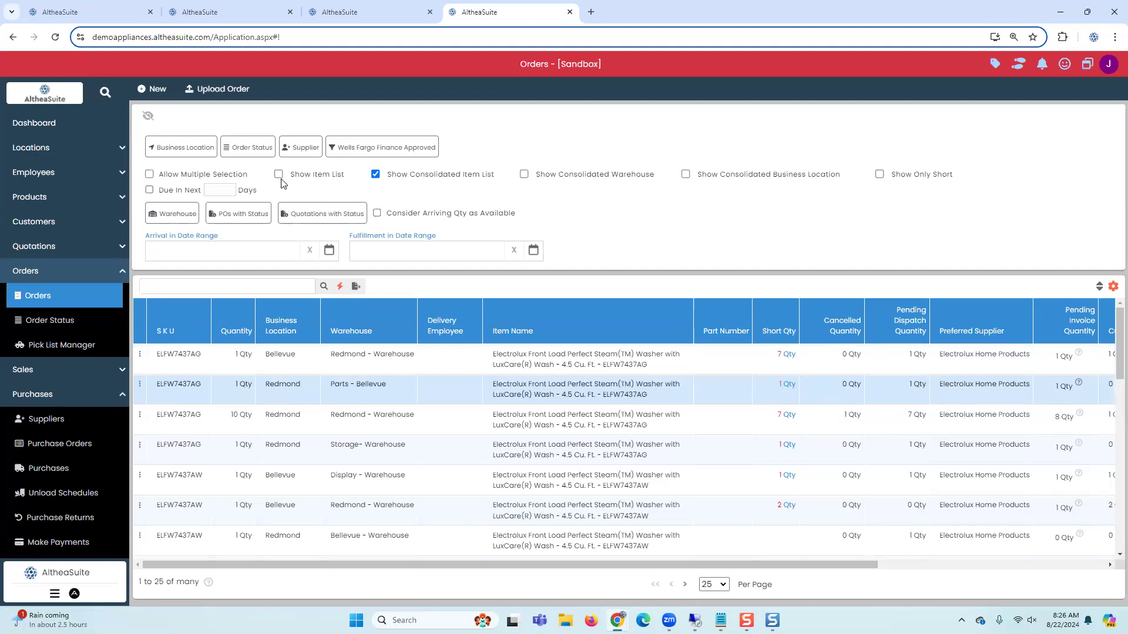
Step: Enable multiple selection, select all consolidated items and examine the available bulk actions, then clear the selection
click(194, 175)
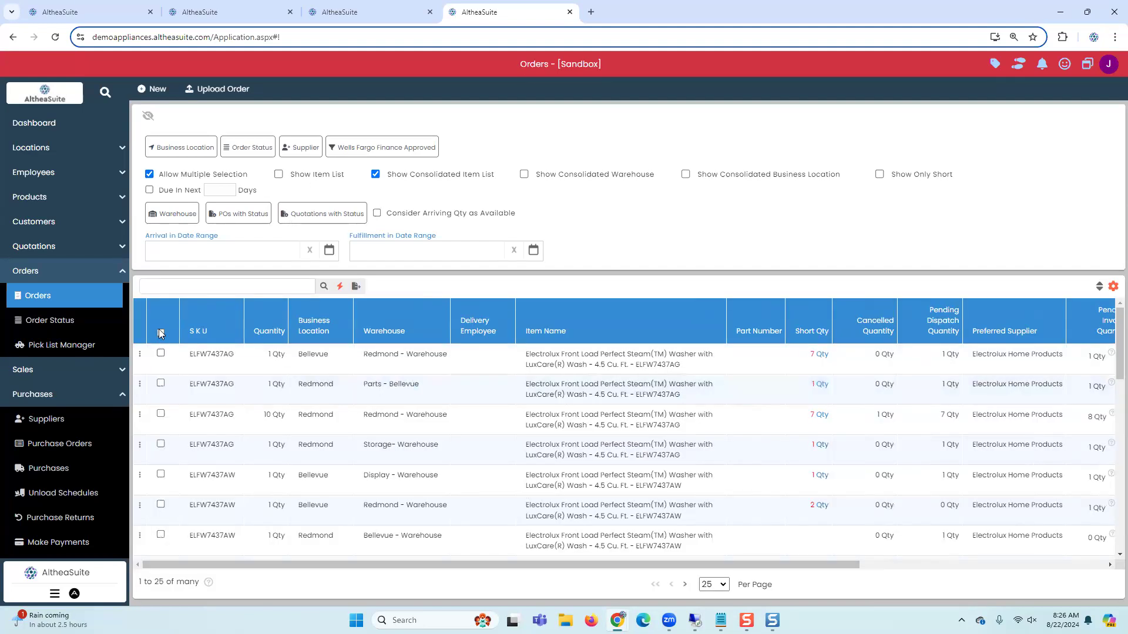
click(161, 333)
click(140, 354)
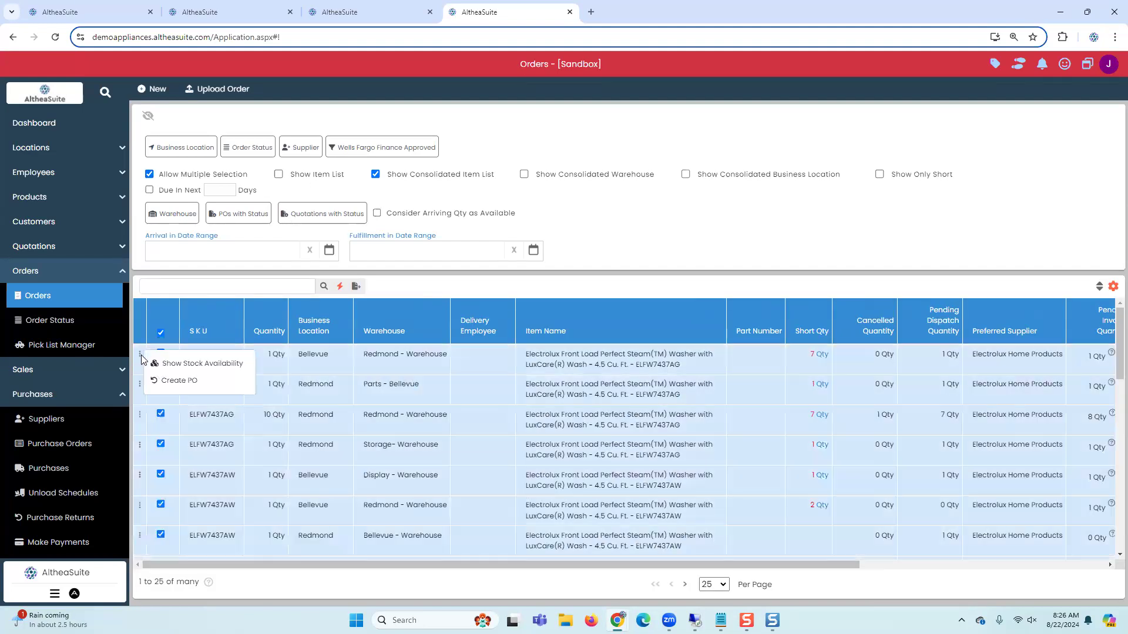
click(375, 365)
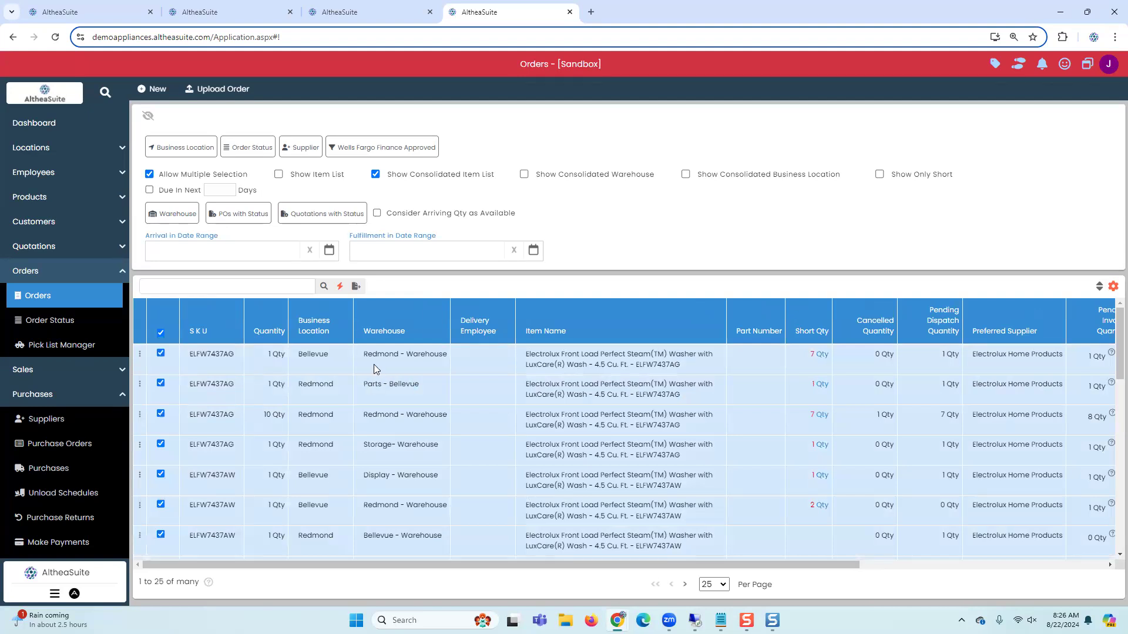
click(161, 335)
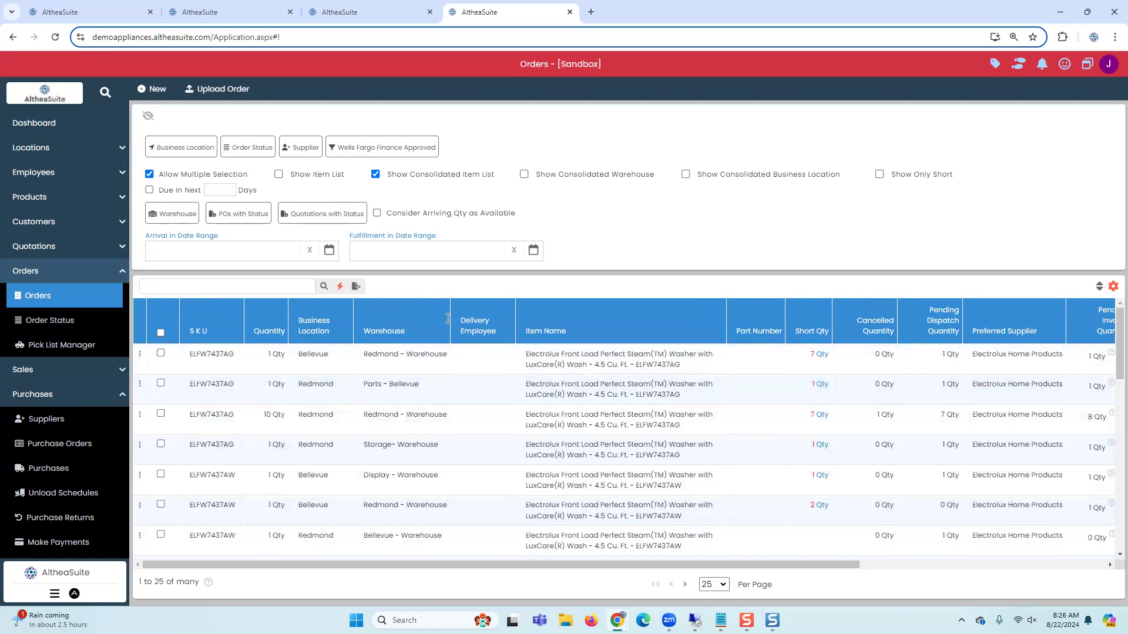
Step: Start a new stock transfer under Inventory and set the source warehouse to Bellevue - Floor
click(92, 270)
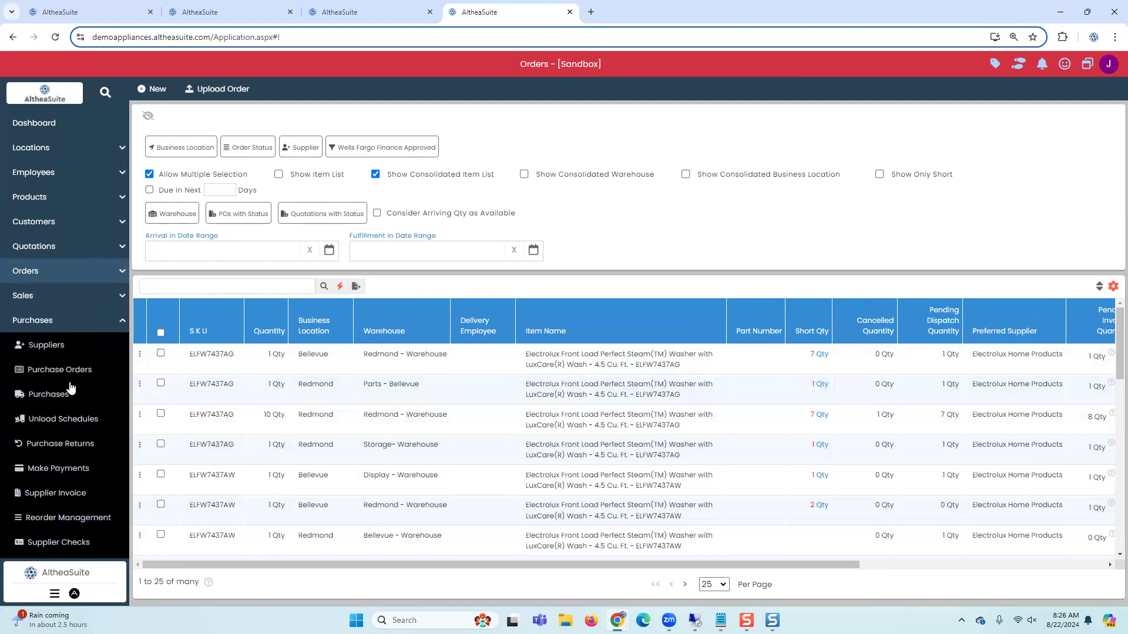
click(62, 322)
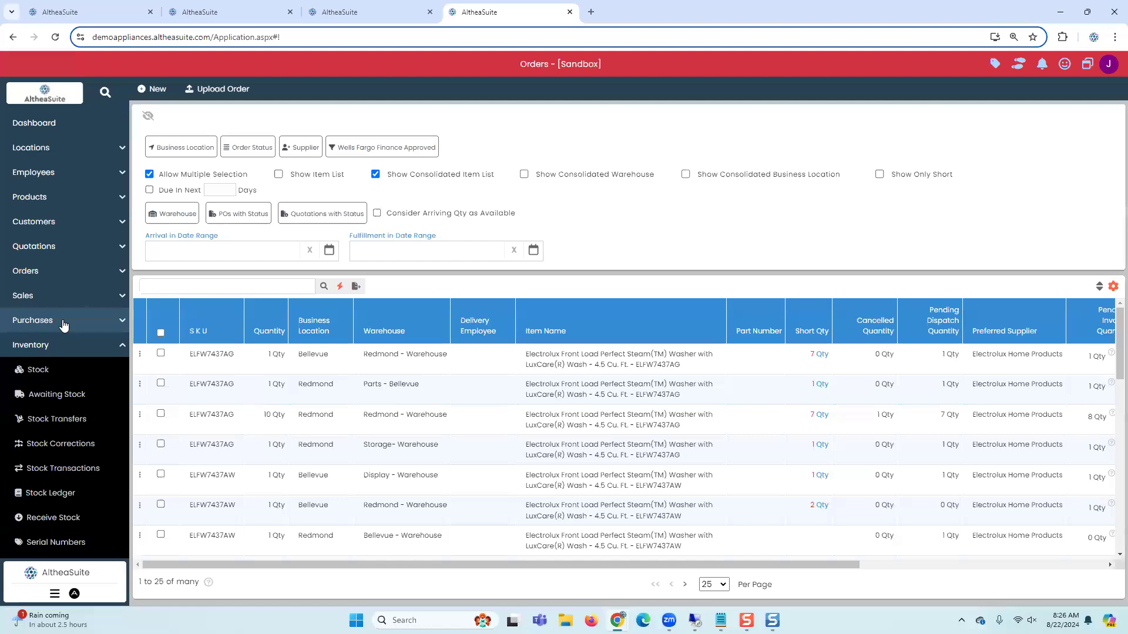
click(66, 420)
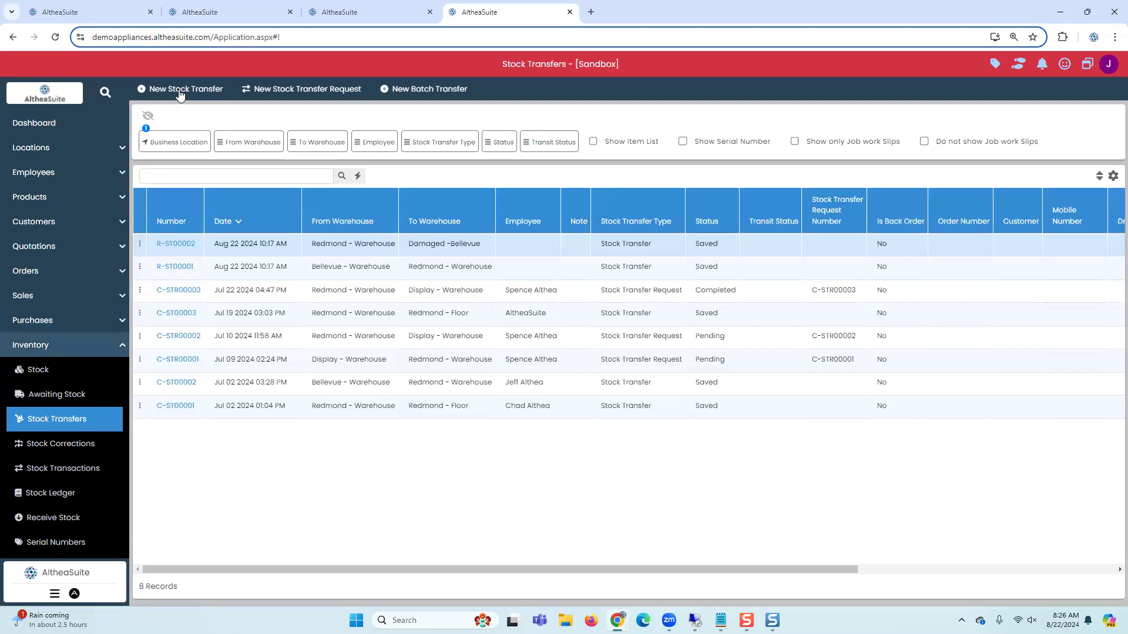
click(179, 91)
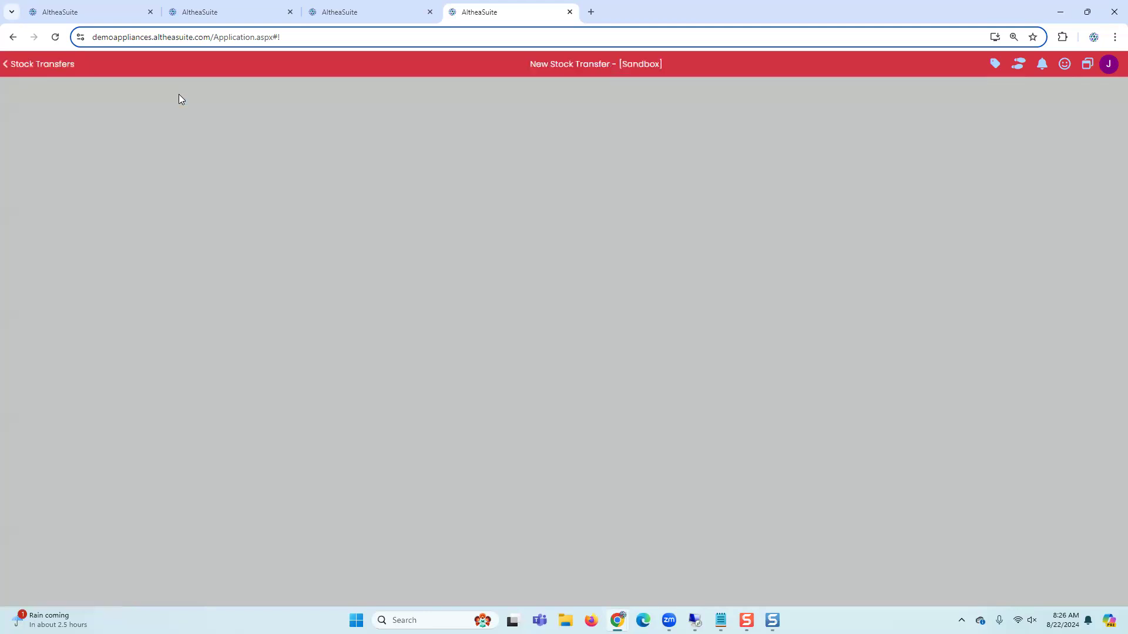
click(500, 260)
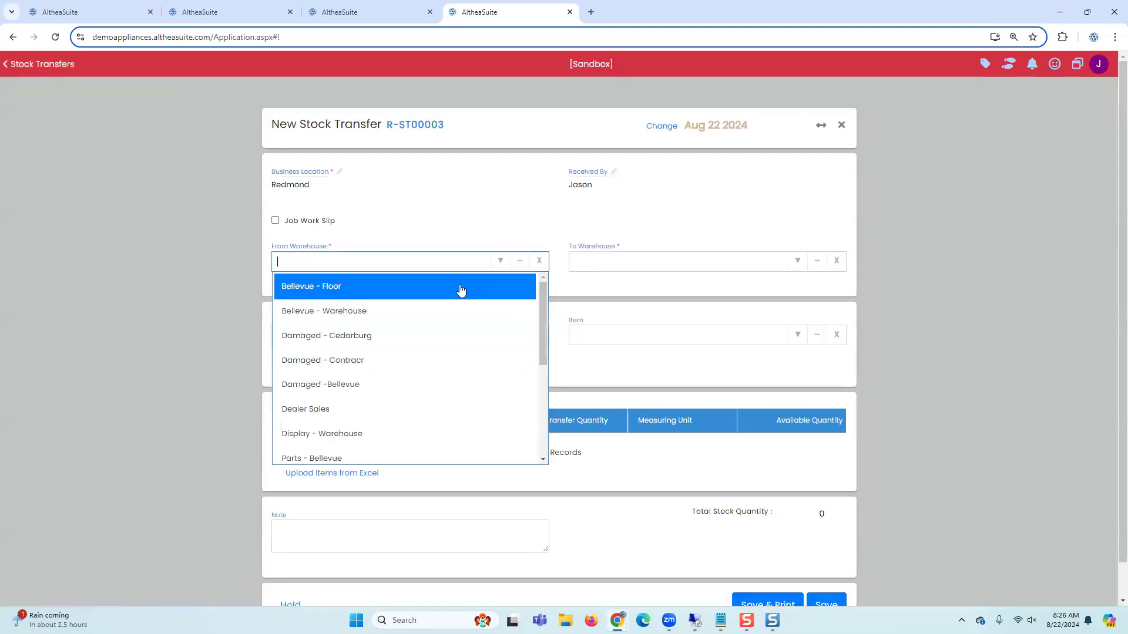
click(498, 291)
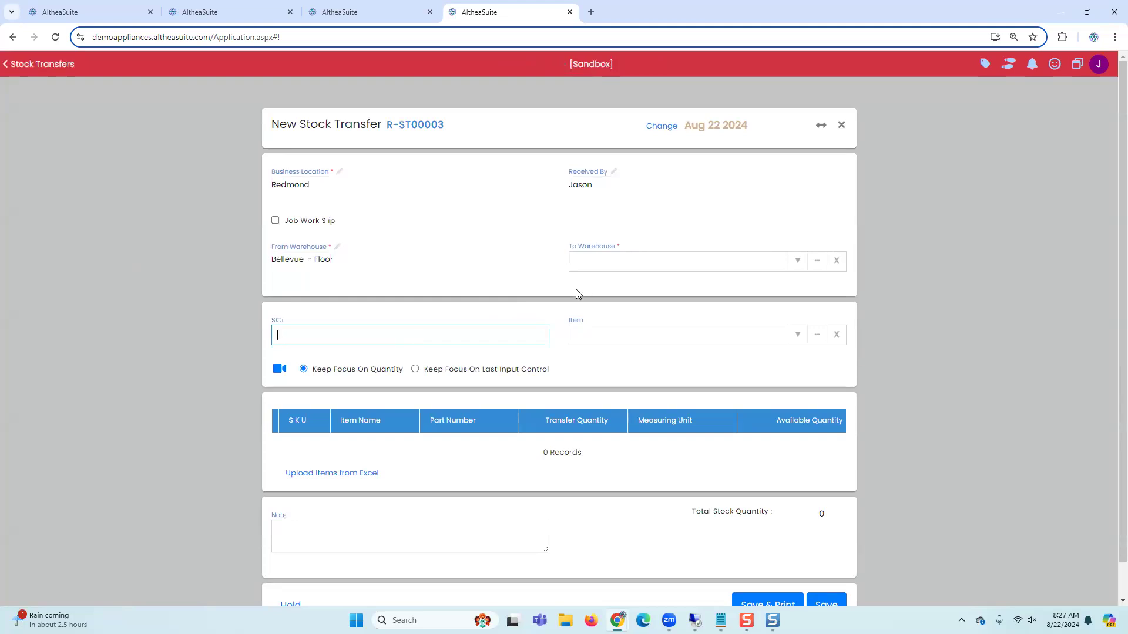
Step: Try picking an item from the item list and from the item browser for the transfer
click(798, 335)
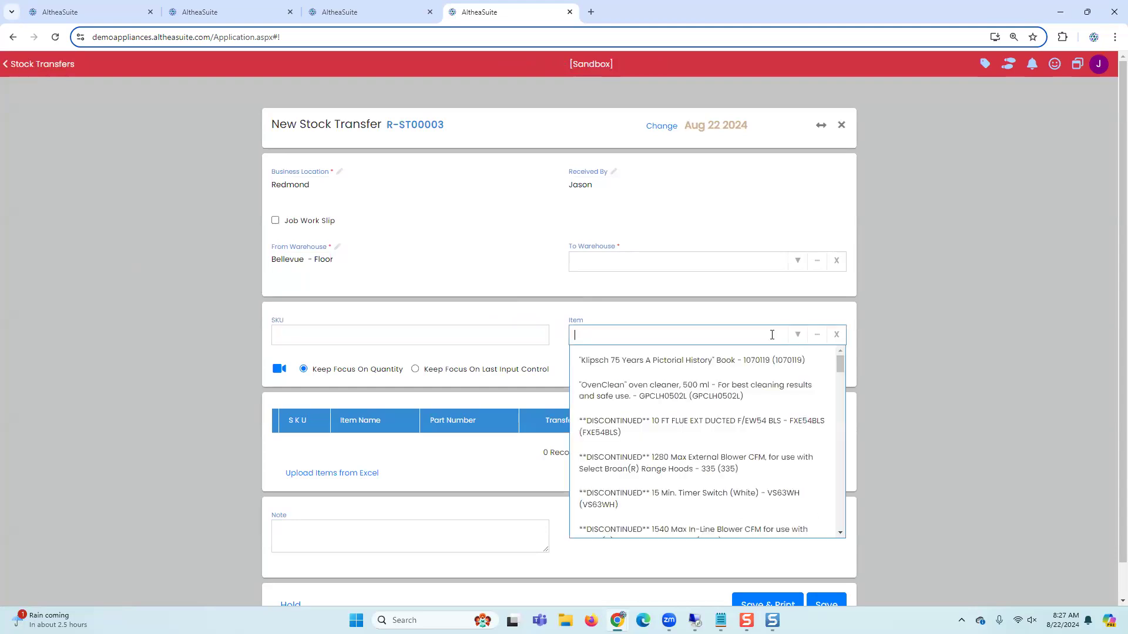
click(671, 365)
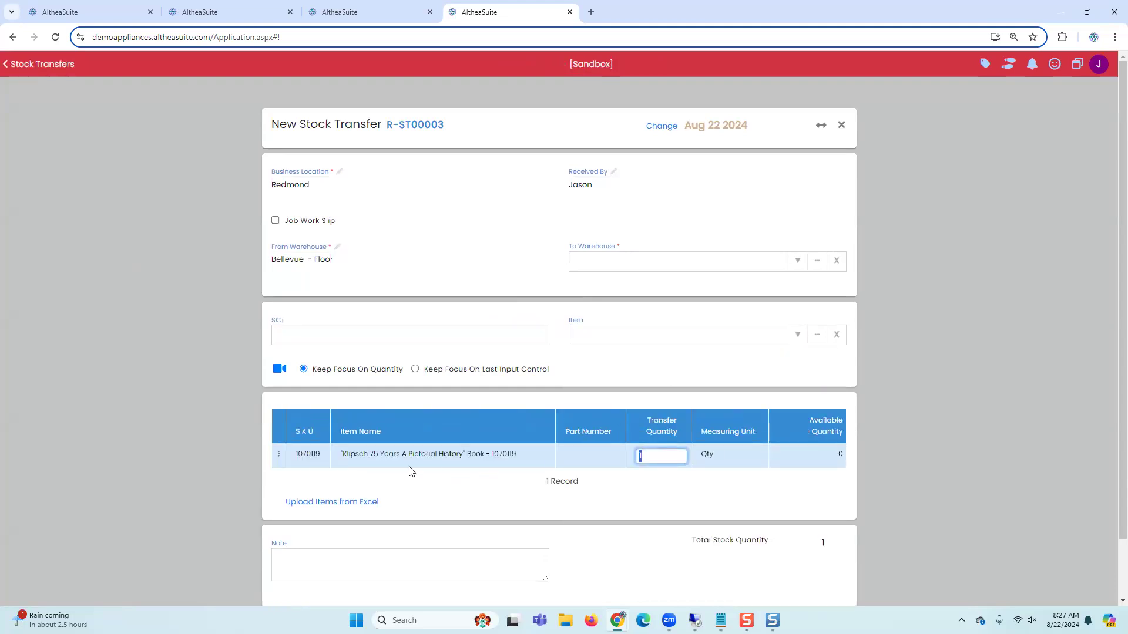
click(818, 334)
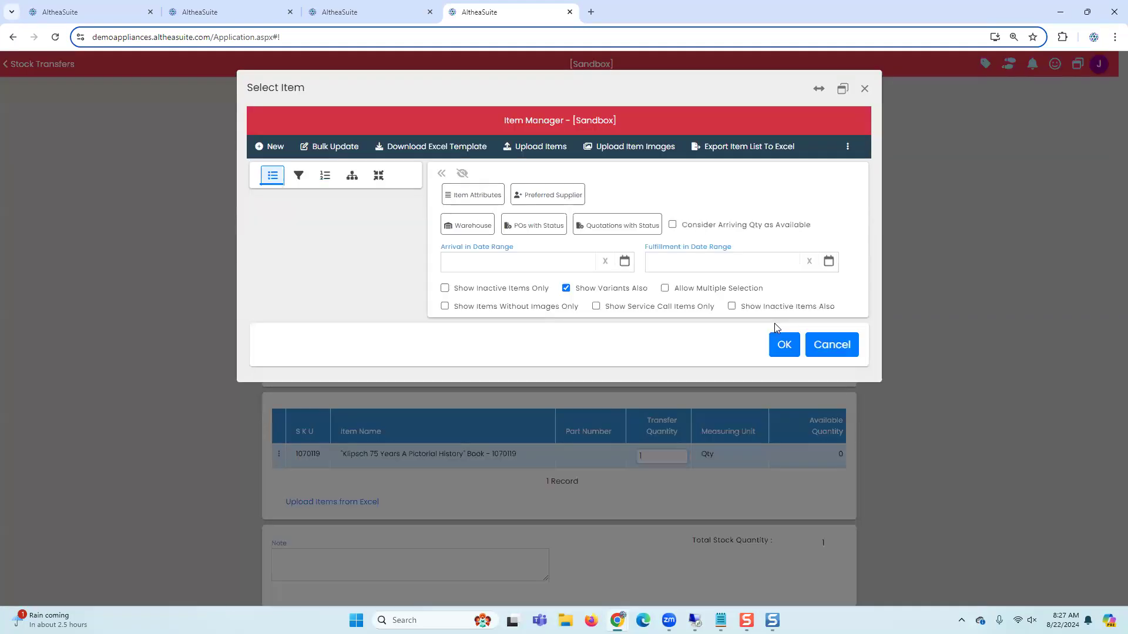
click(812, 89)
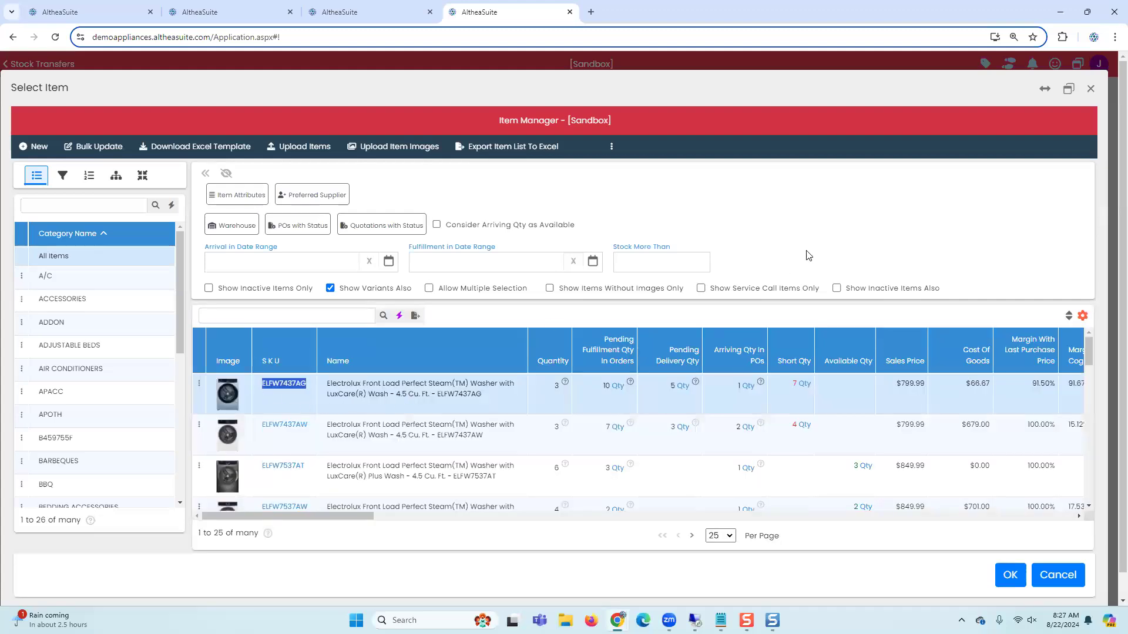
click(1091, 88)
Step: Add item ELFW7437AG to the transfer by SKU and remove the Klipsch book line
click(373, 335)
text(ELFW7437AG)
key(Return)
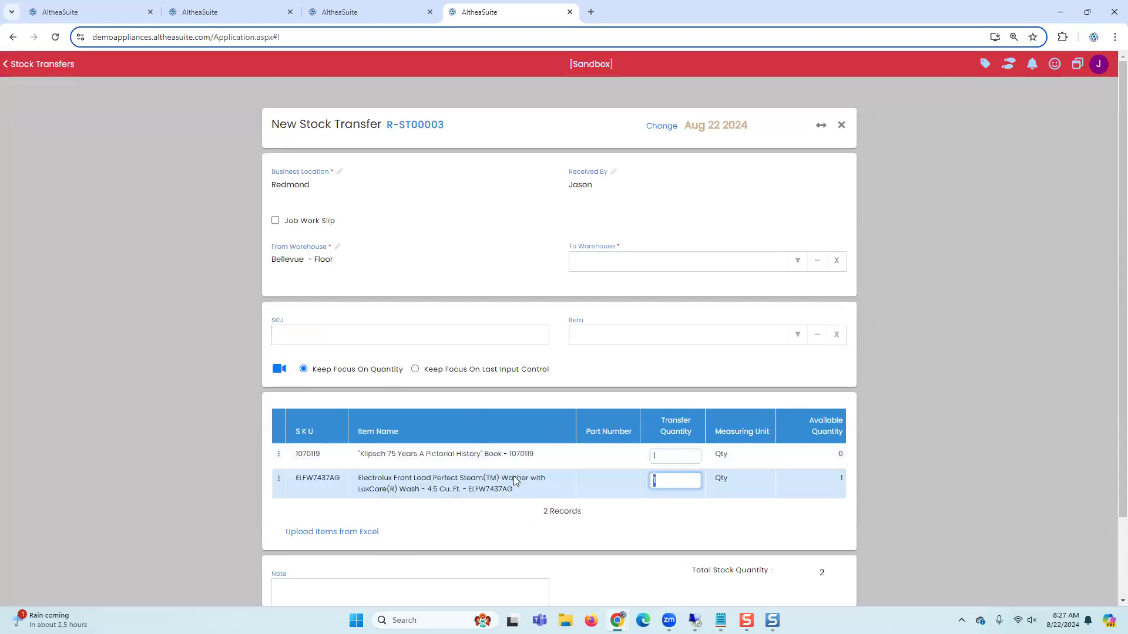
click(278, 455)
click(298, 478)
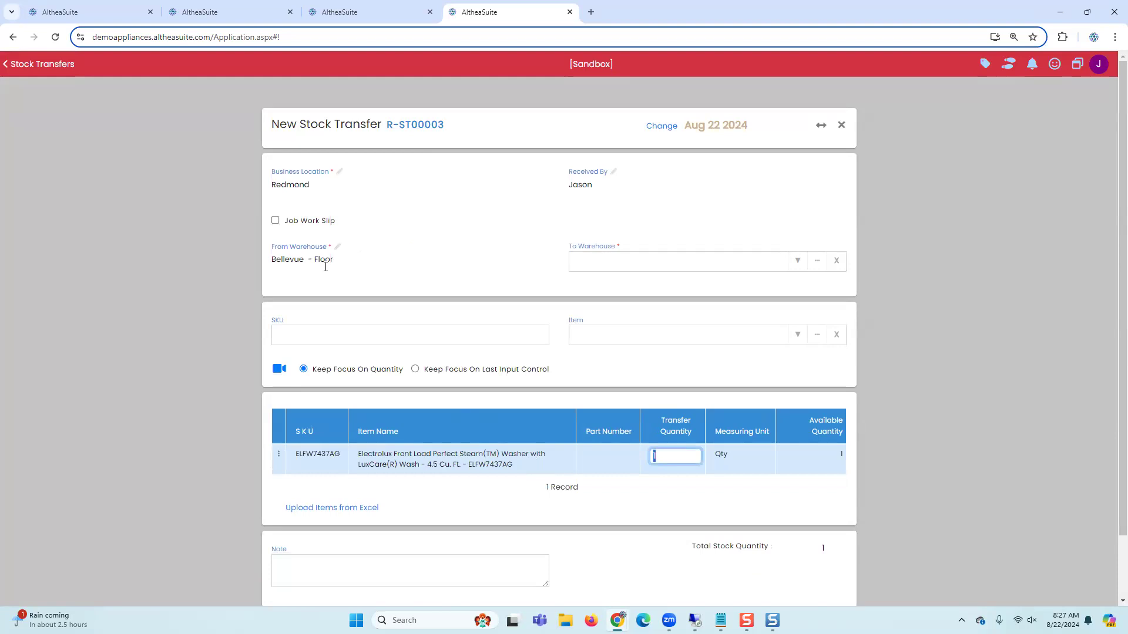
Step: Set the destination warehouse to Damaged - Cedarburg and save the stock transfer
click(798, 262)
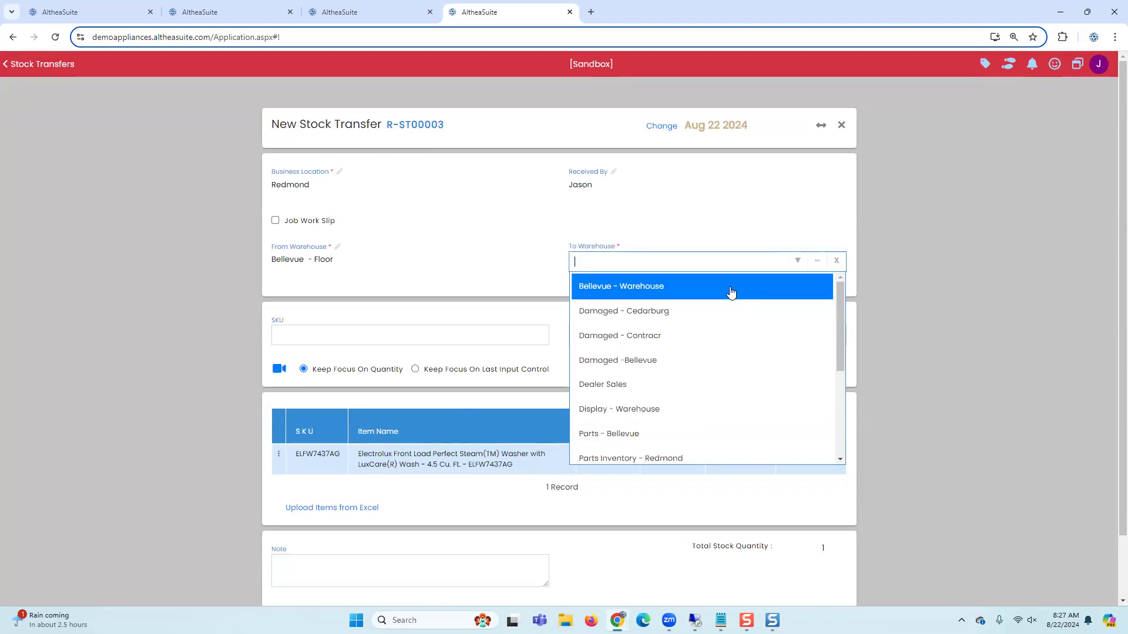
click(709, 311)
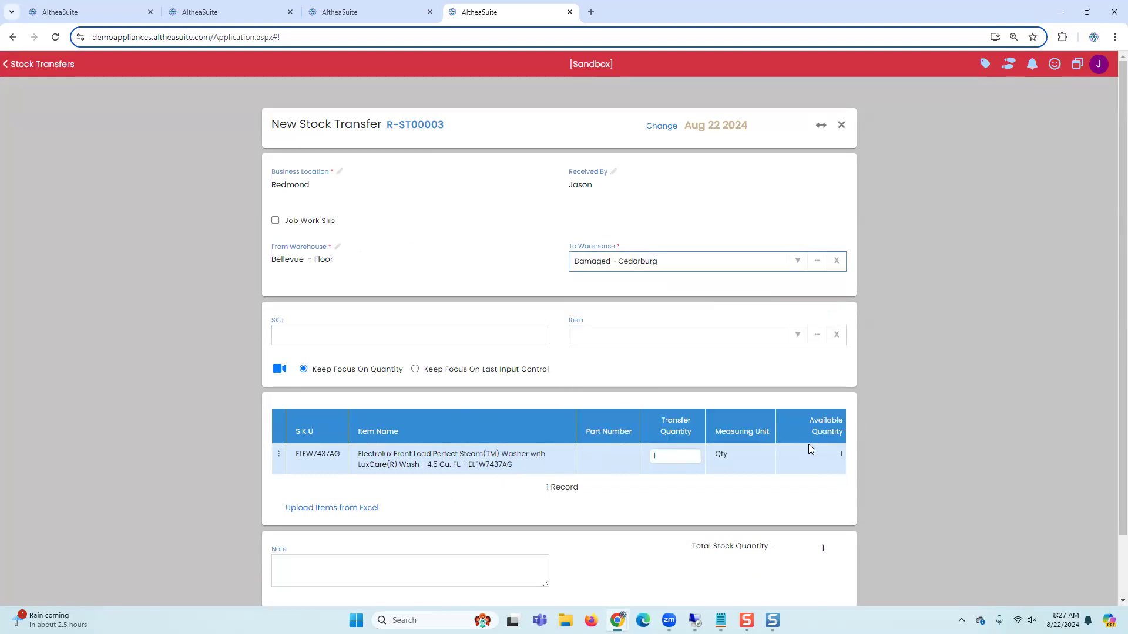
scroll(830, 454, down, 1)
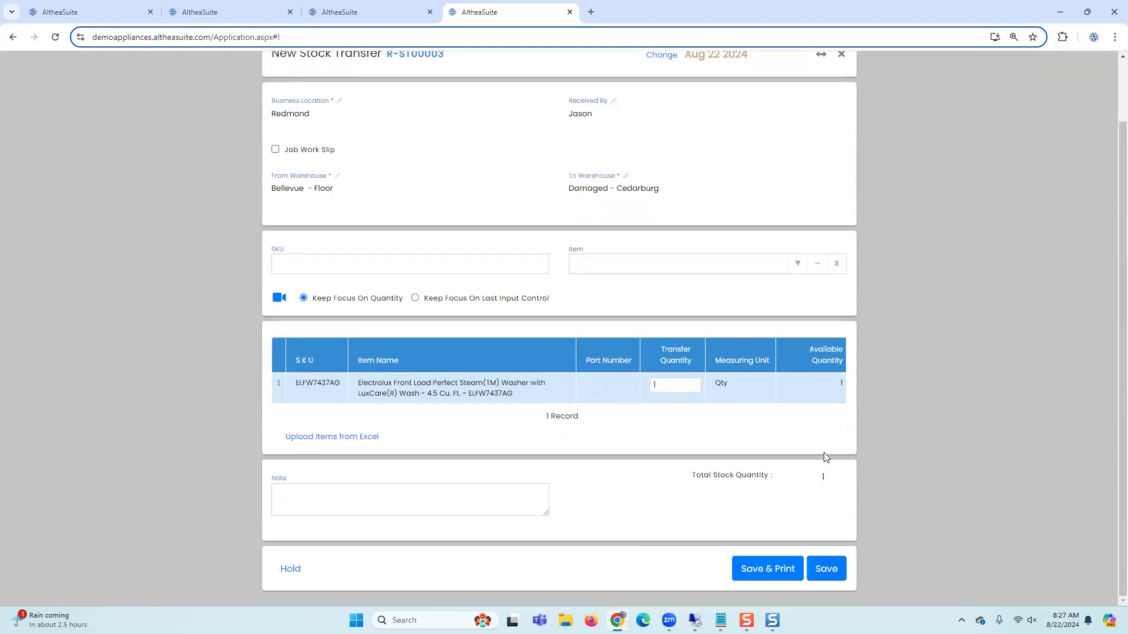
click(818, 569)
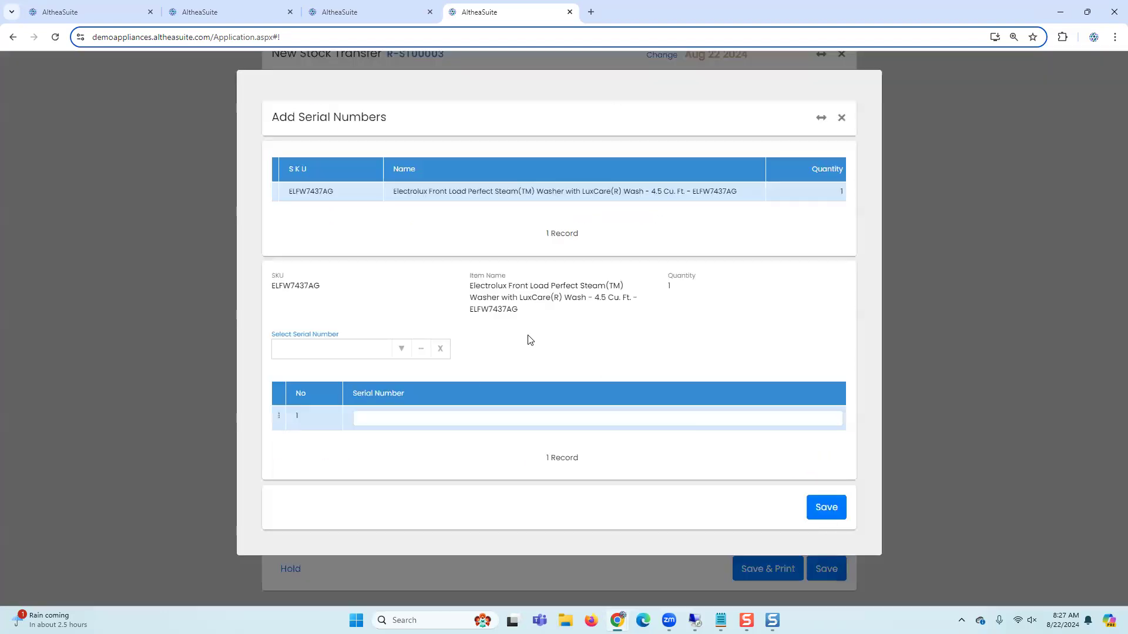
Step: Assign serial number 221581 to the transferred washer and save the serials
click(402, 349)
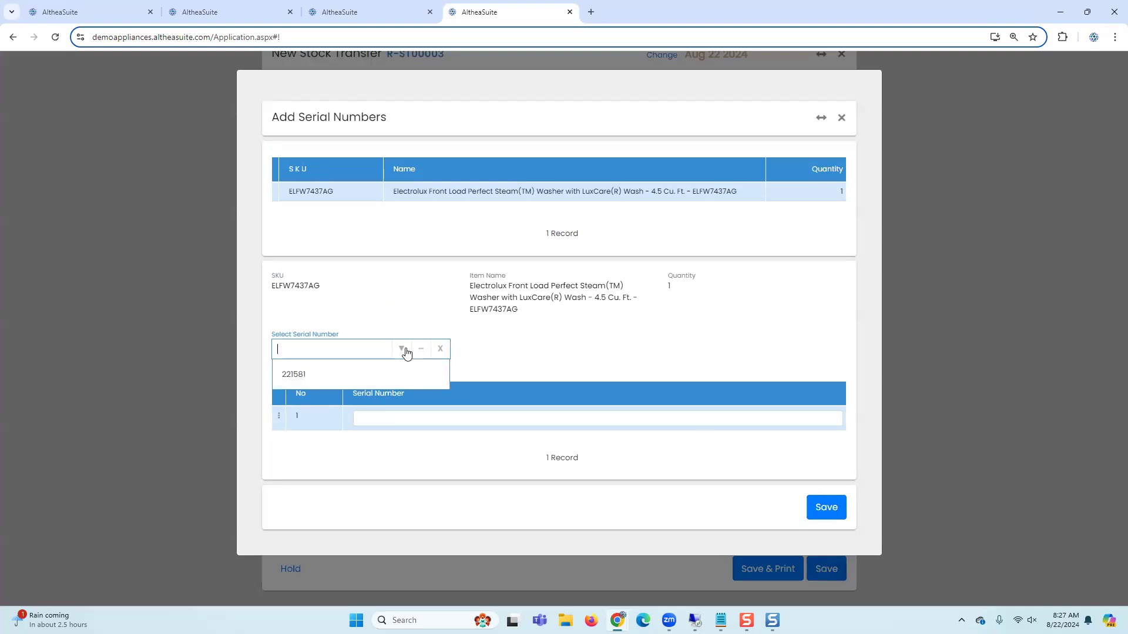
click(369, 375)
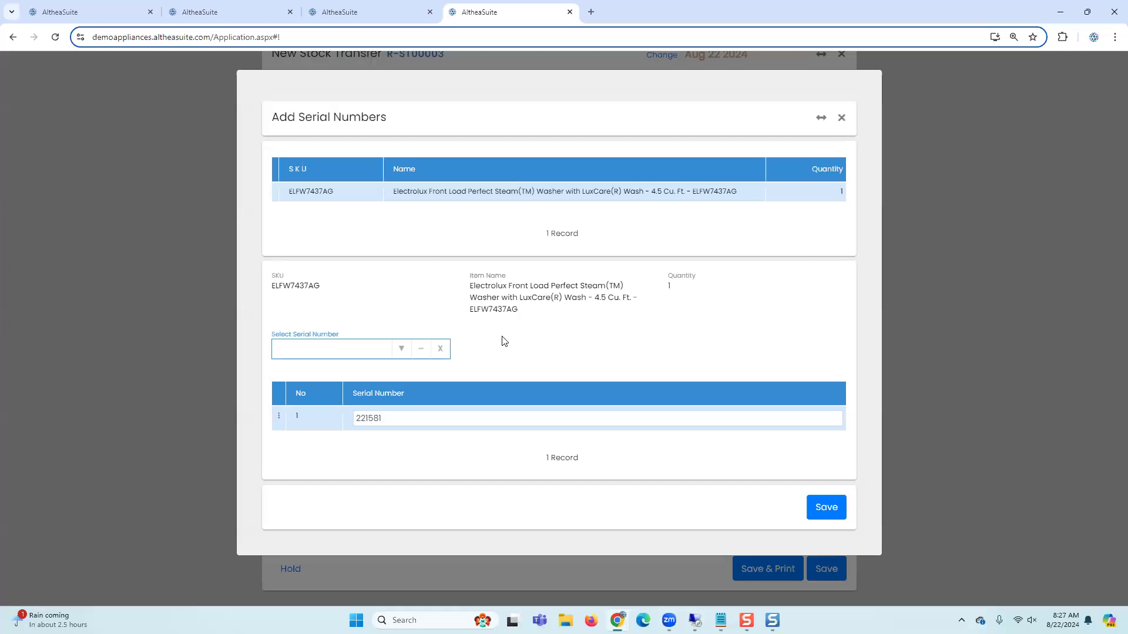
click(821, 508)
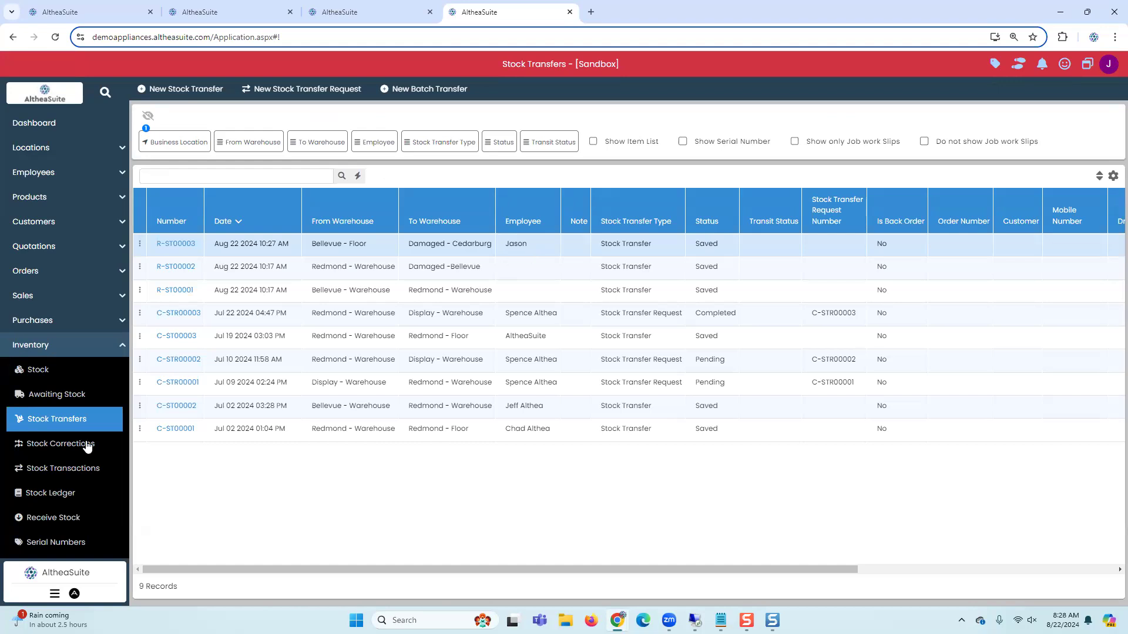
Step: Open the OvenClean oven cleaner's serial numbers from the stock list and review them before closing
click(45, 376)
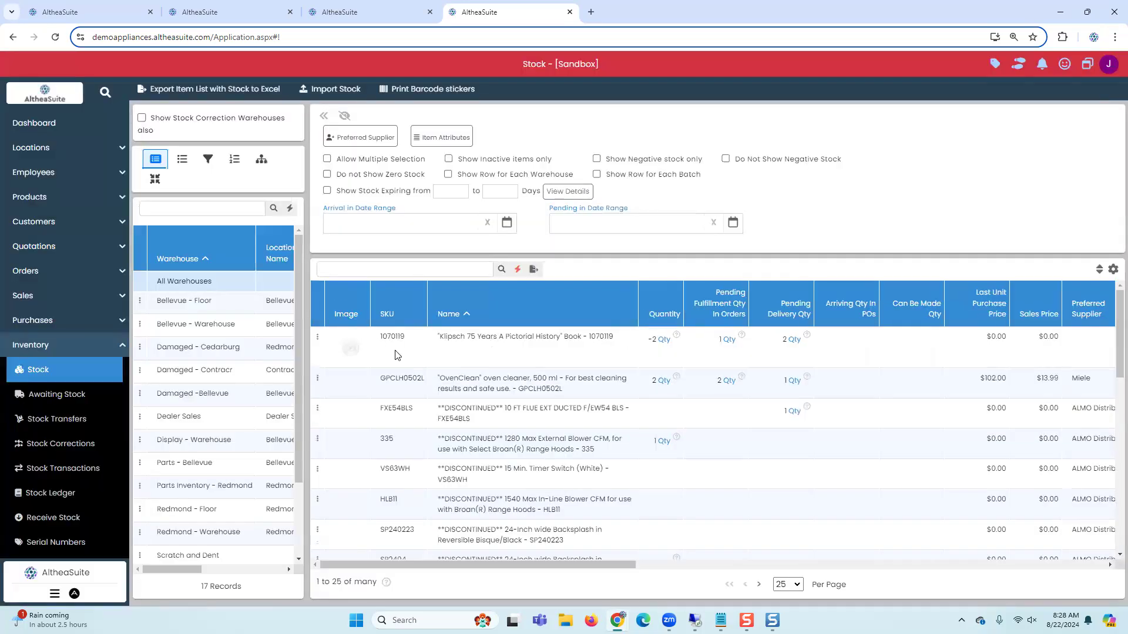
click(317, 379)
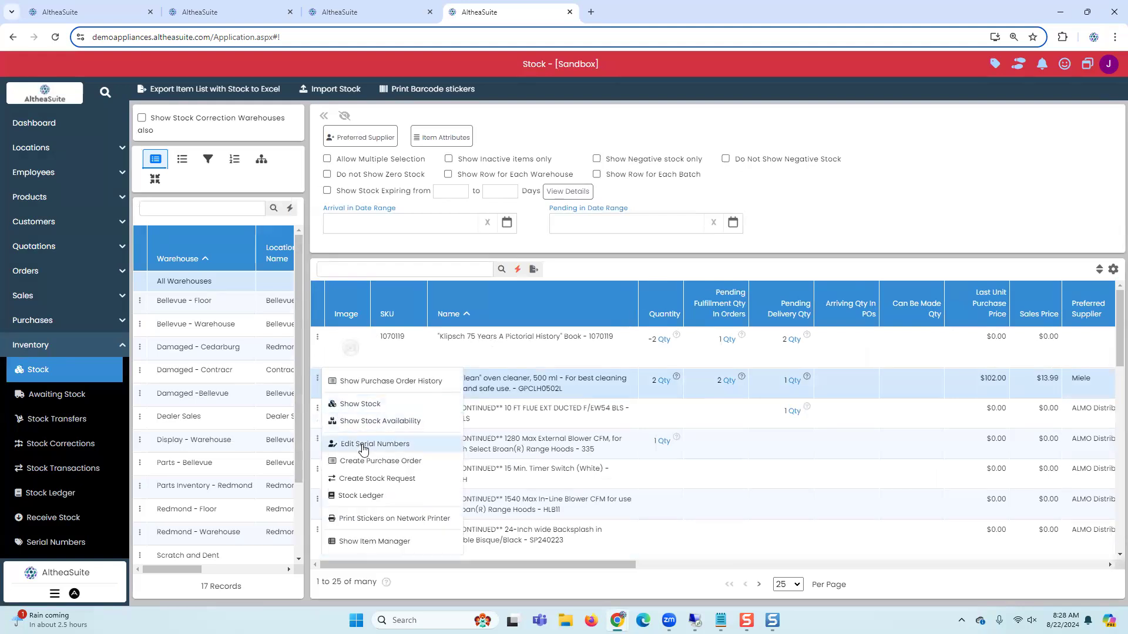
click(363, 448)
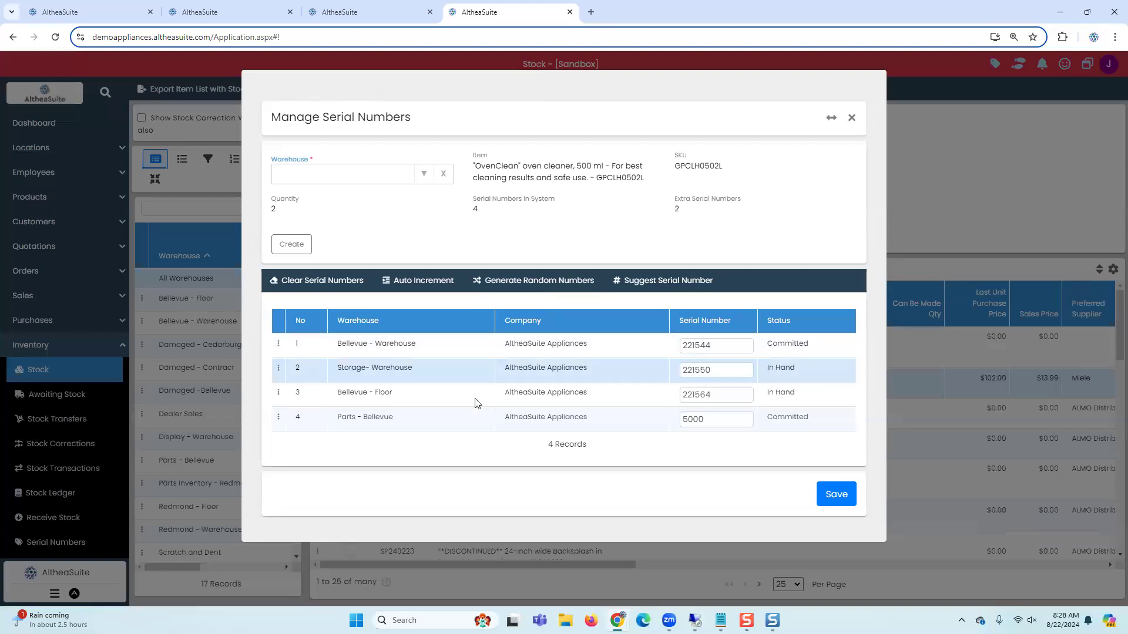
double_click(720, 345)
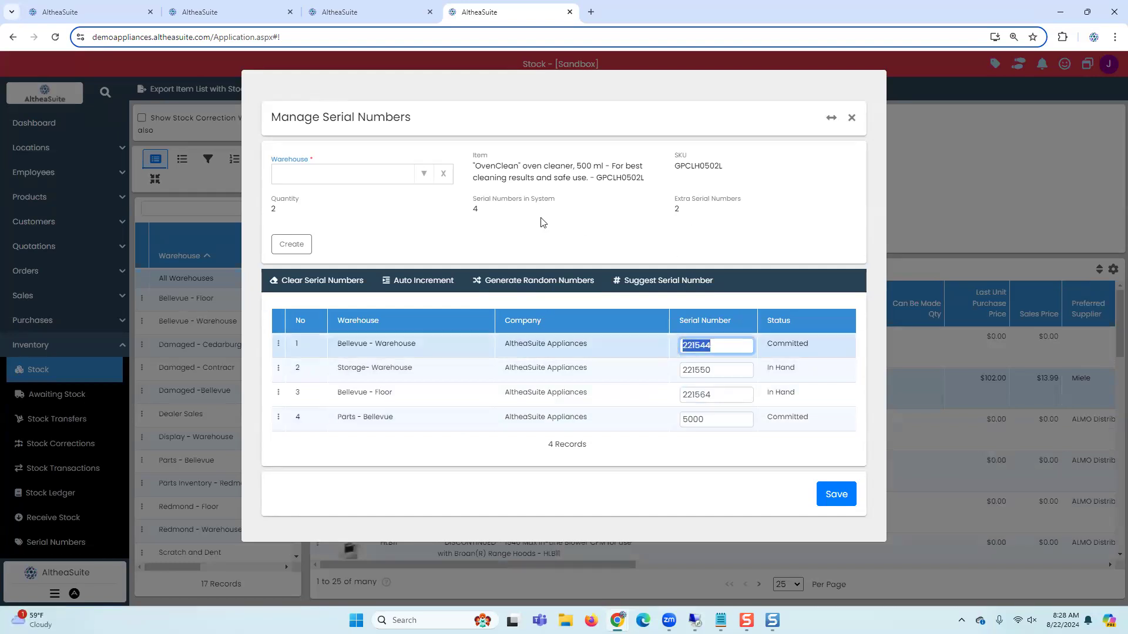
click(489, 212)
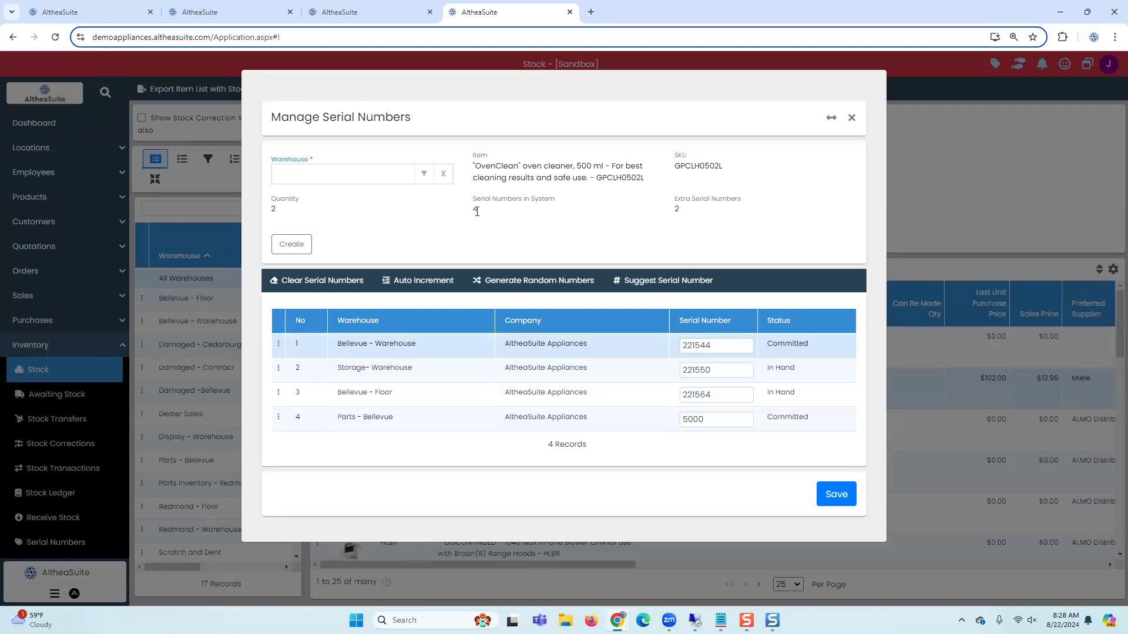
double_click(273, 210)
mouse_move(689, 211)
mouse_down()
mouse_move(656, 219)
mouse_move(667, 209)
mouse_up()
click(694, 218)
click(852, 119)
click(614, 351)
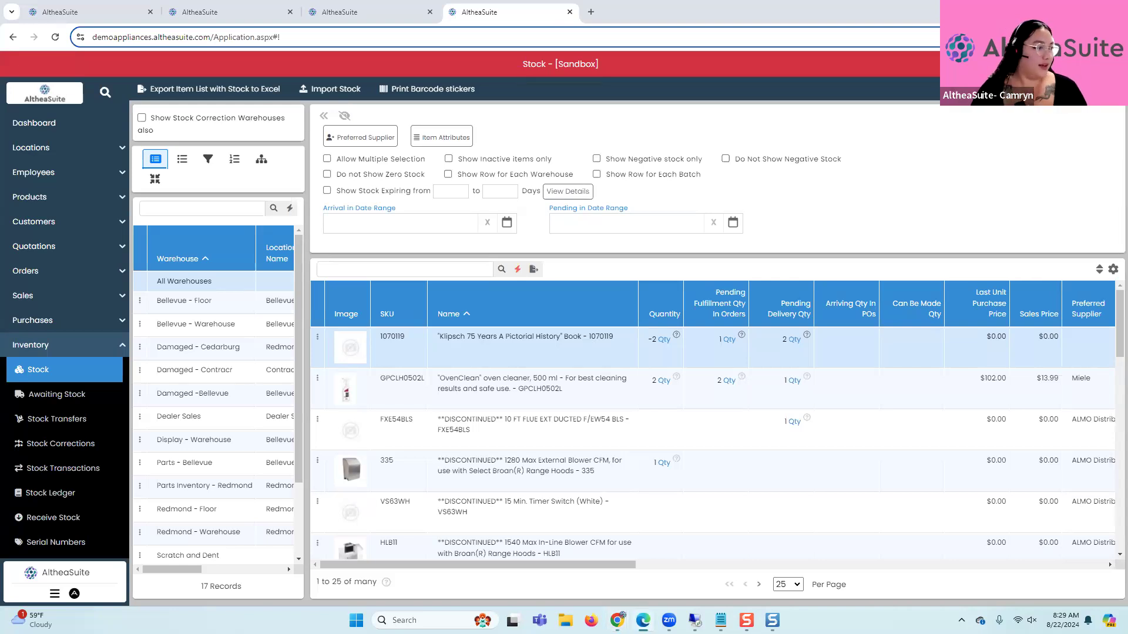
Step: Switch to the AltheaSuite free weekly training recordings page in the browser and accept its cookies
drag(932, 65, 934, 17)
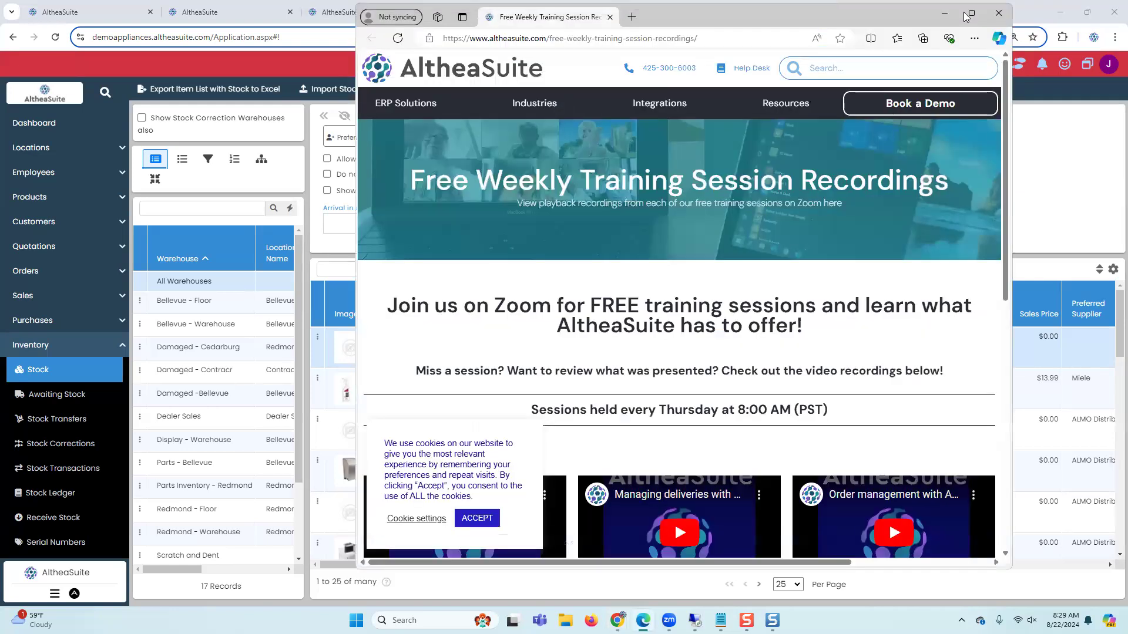
click(971, 15)
scroll(806, 423, down, 5)
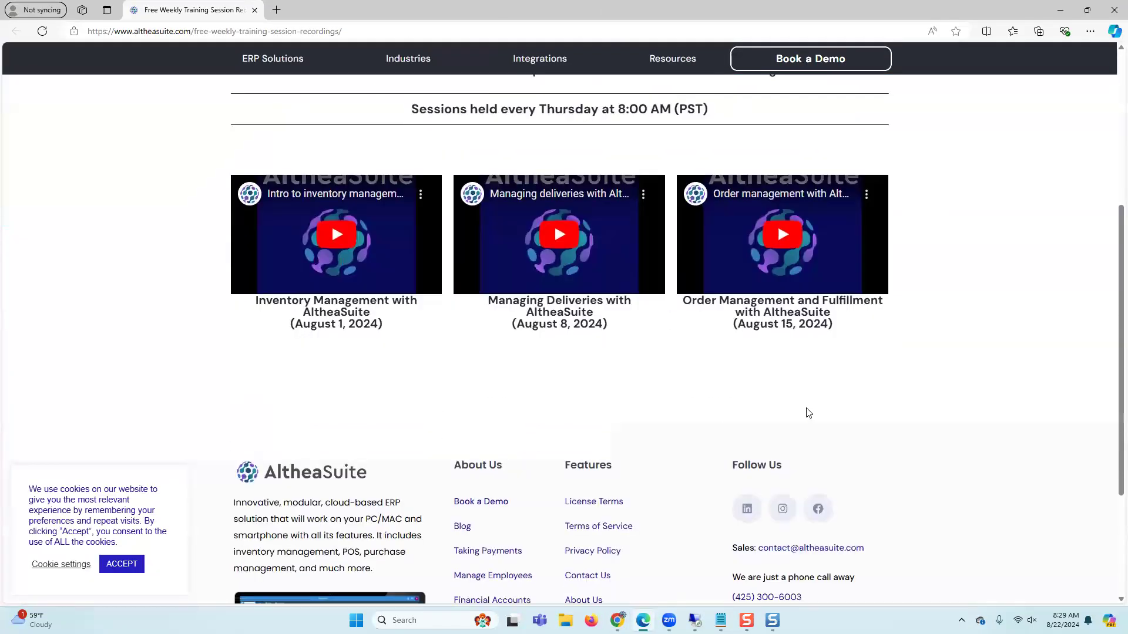
scroll(805, 423, up, 4)
scroll(807, 413, up, 1)
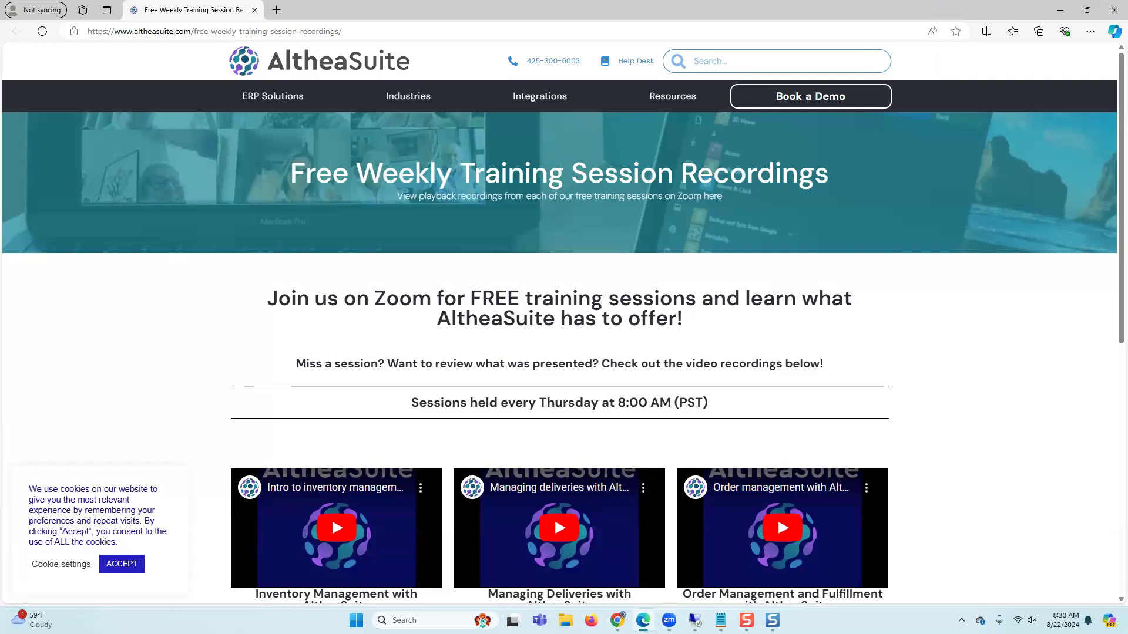
click(130, 565)
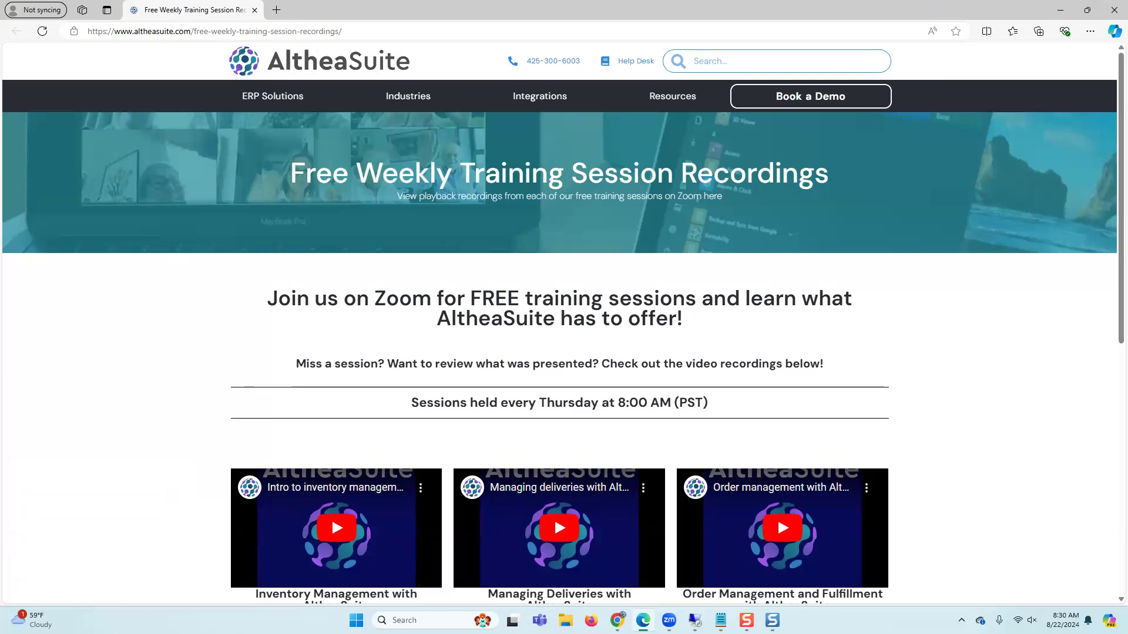
drag(194, 11, 195, 0)
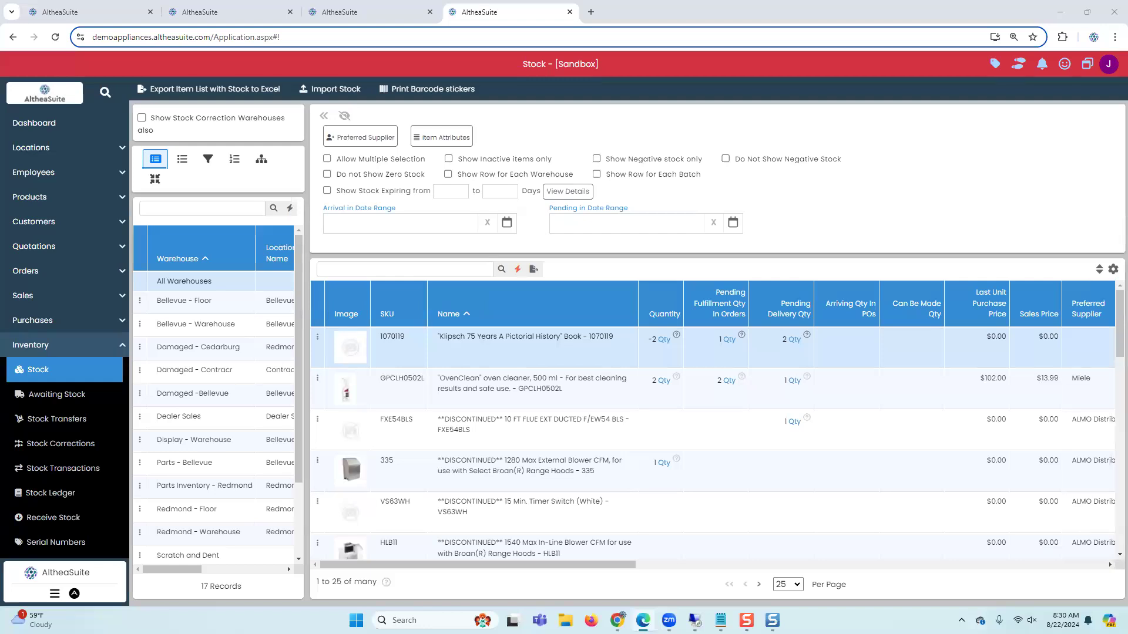